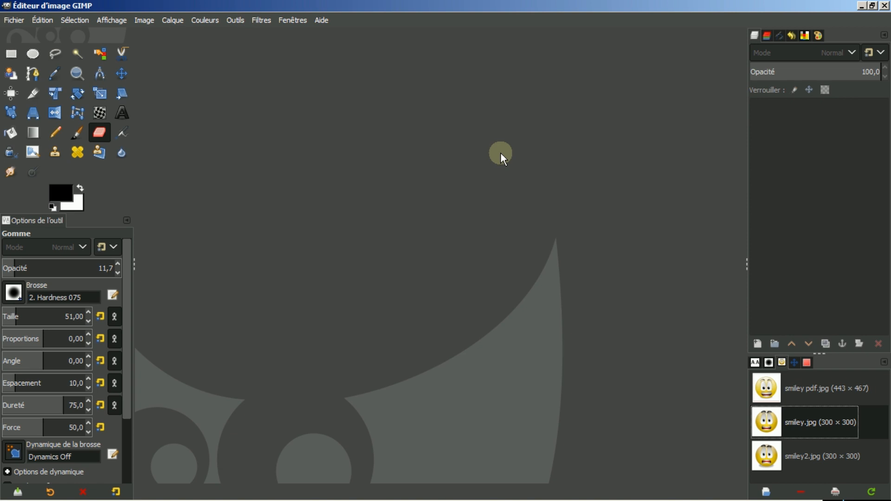
Switch to Chrome, look through the Smiley creation.pdf tutorial to its final result, and close it.
{"action": "mouse_move", "coordinate": [230, 498]}
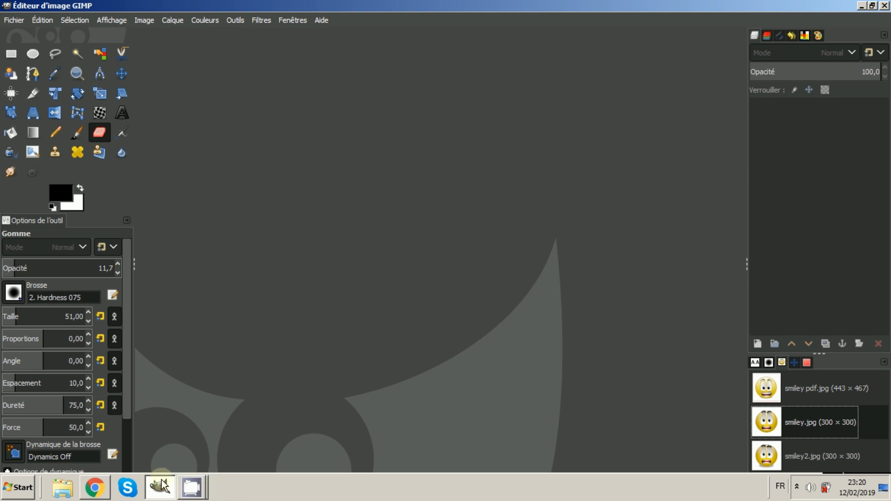
{"action": "left_click", "coordinate": [92, 456]}
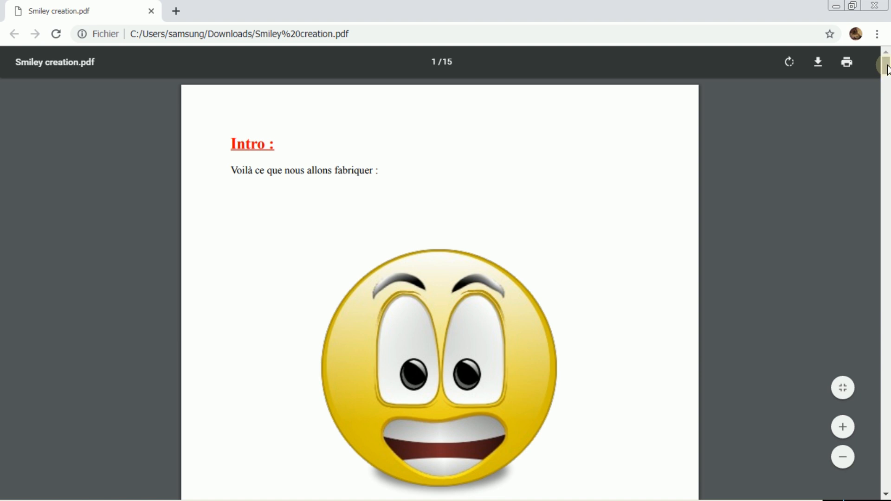
{"action": "left_click_drag", "start_coordinate": [887, 69], "coordinate": [887, 104]}
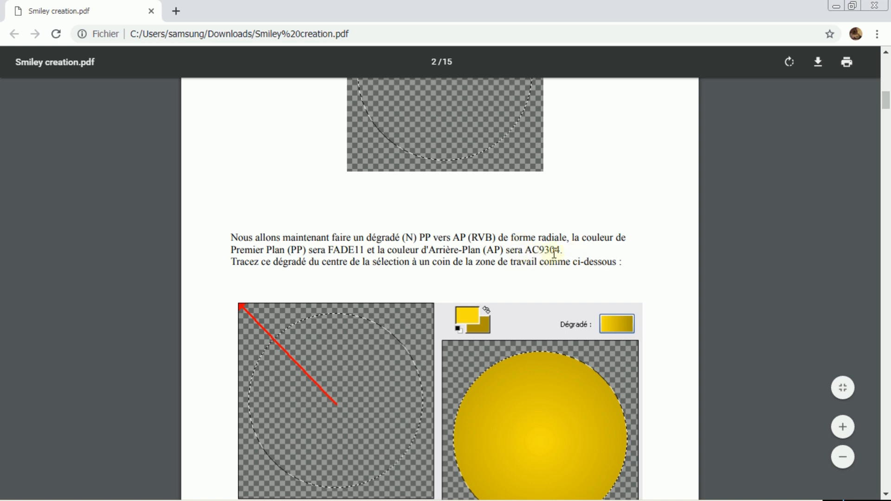
{"action": "scroll", "coordinate": [885, 111], "scroll_direction": "down", "scroll_amount": 2}
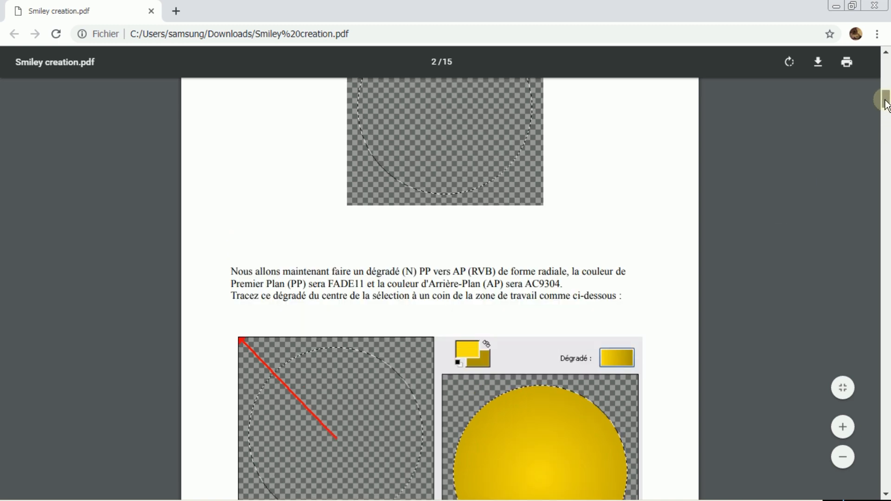
{"action": "mouse_move", "coordinate": [885, 110]}
{"action": "left_mouse_down"}
{"action": "mouse_move", "coordinate": [870, 183]}
{"action": "mouse_move", "coordinate": [860, 476]}
{"action": "mouse_move", "coordinate": [862, 467]}
{"action": "left_mouse_up"}
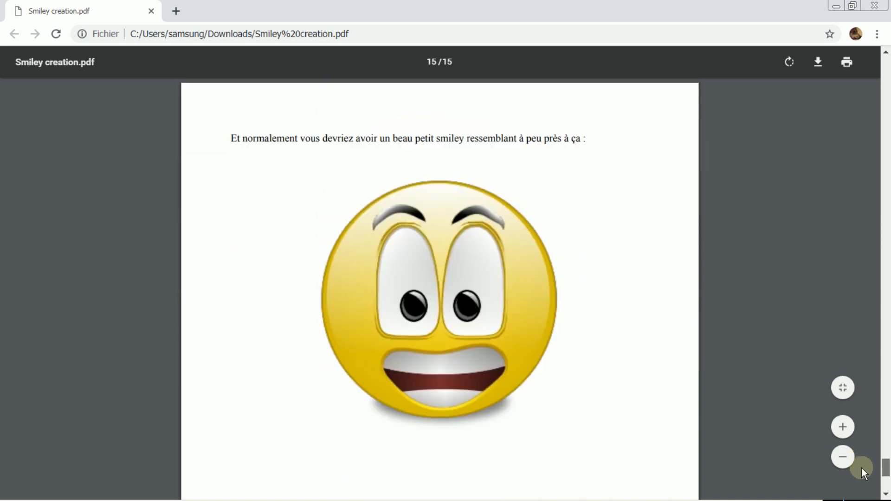
{"action": "left_click", "coordinate": [887, 4]}
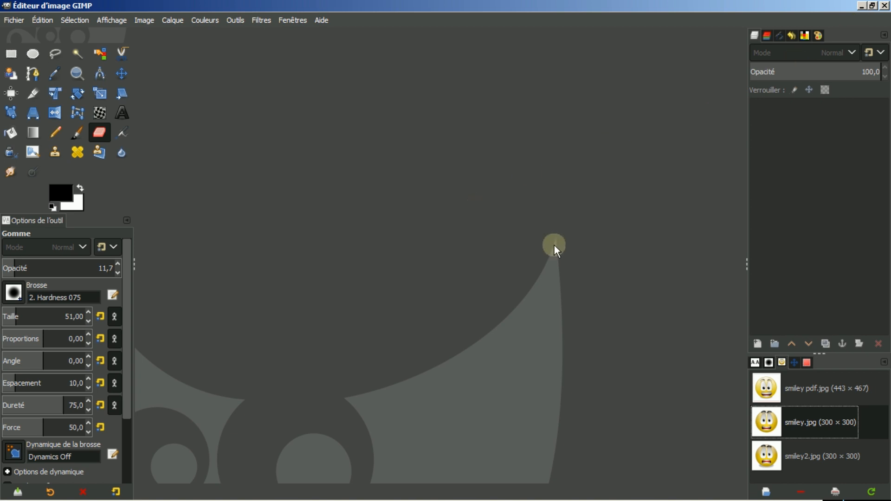
Open smiley pdf.jpg and smiley.jpg from the document history and compare the two smileys.
{"action": "left_click", "coordinate": [801, 382]}
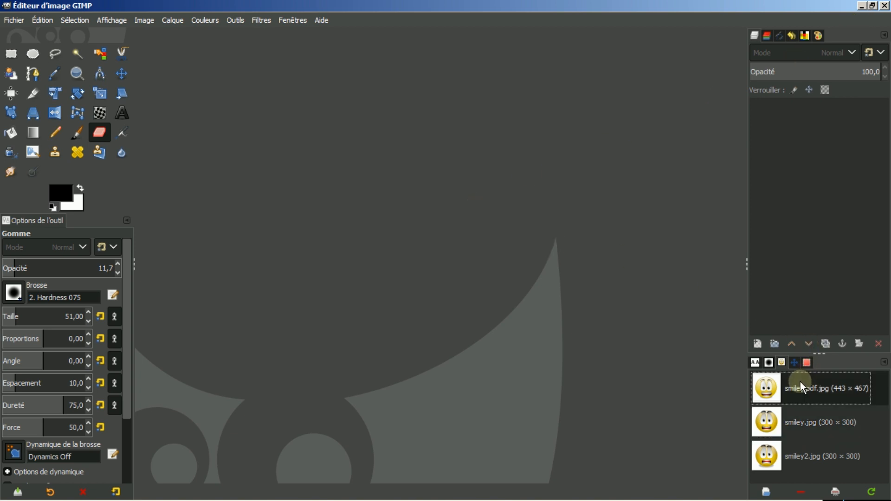
{"action": "double_click", "coordinate": [801, 382]}
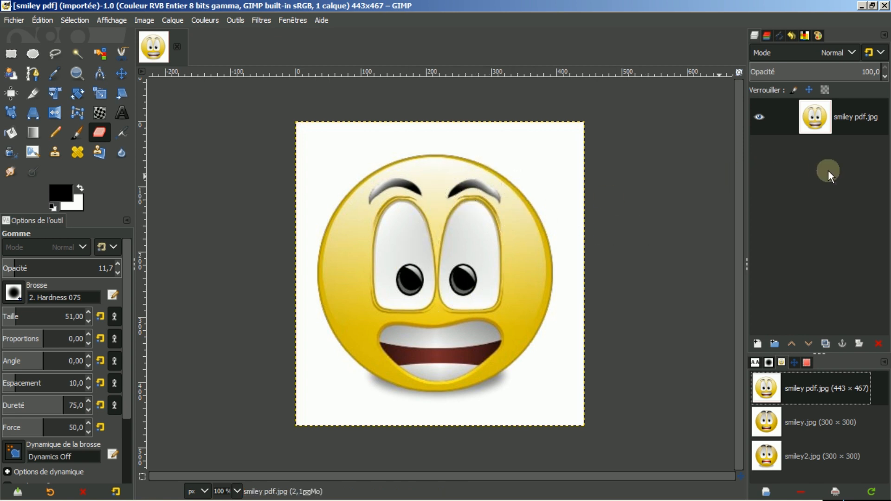
{"action": "double_click", "coordinate": [798, 422]}
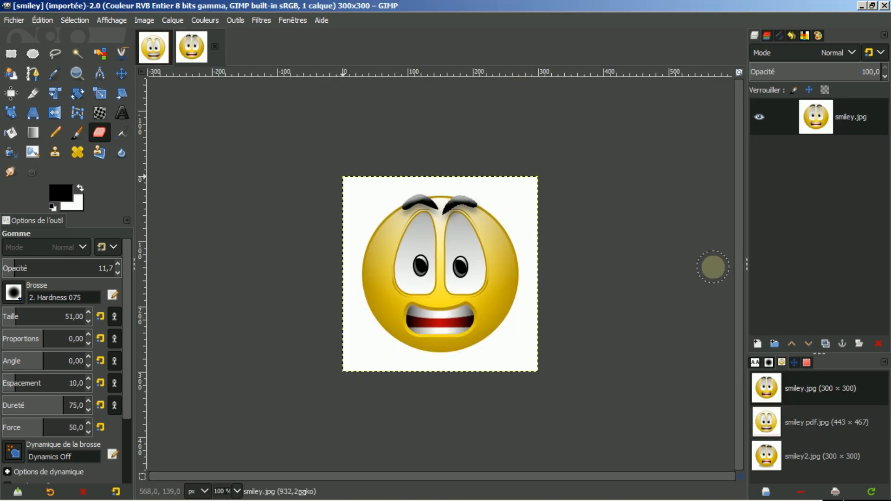
{"action": "left_click", "coordinate": [791, 362]}
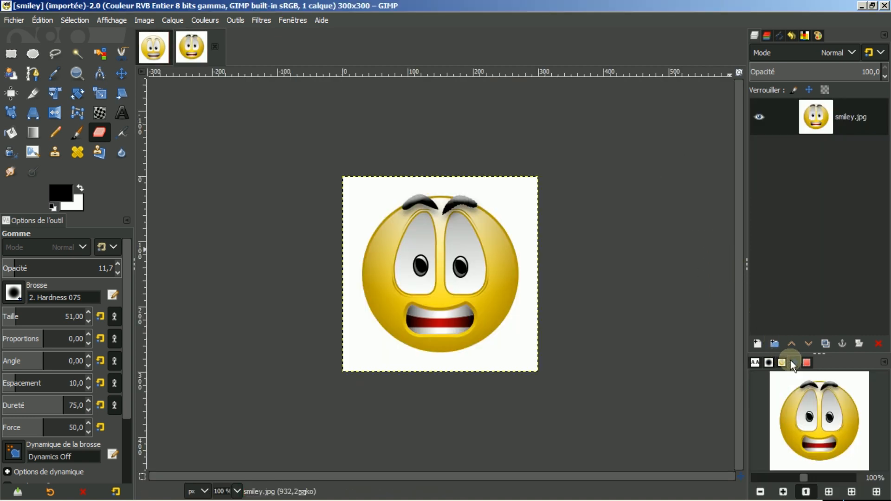
{"action": "left_click", "coordinate": [783, 491]}
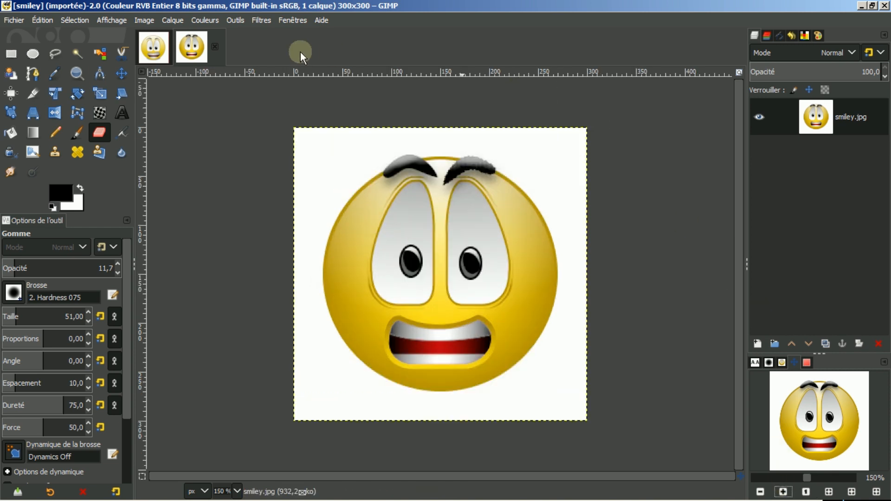
{"action": "left_click", "coordinate": [153, 49]}
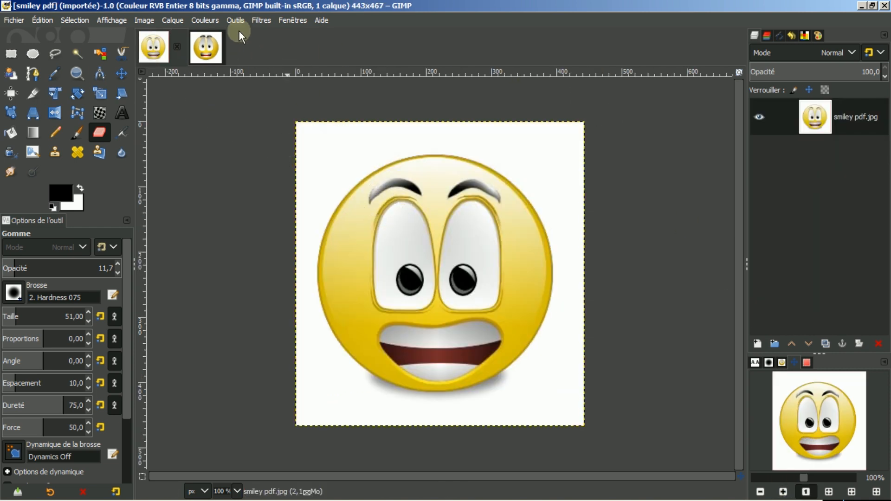
{"action": "left_click", "coordinate": [210, 44]}
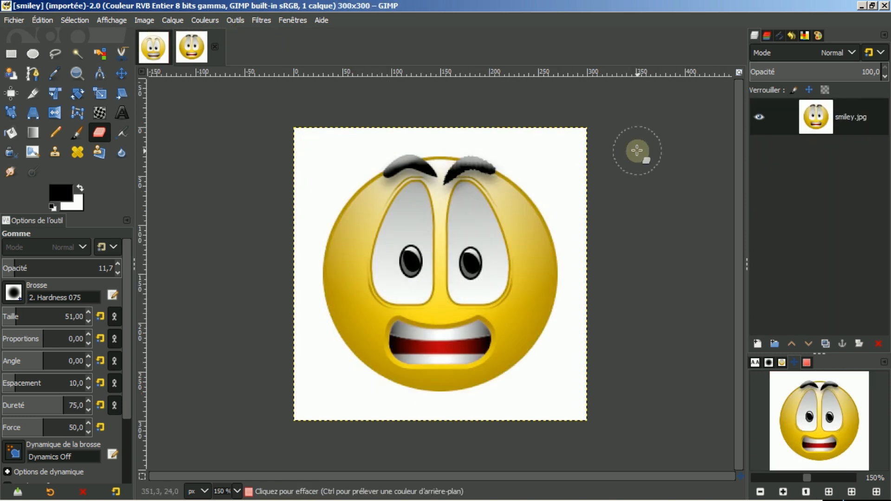
Open smiley2.jpg from the document history and enlarge its view to 150%.
{"action": "left_click", "coordinate": [783, 362]}
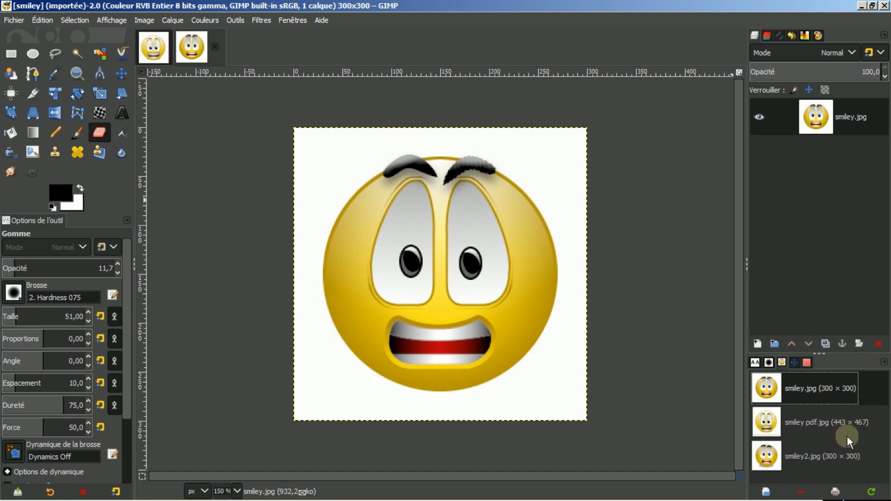
{"action": "double_click", "coordinate": [810, 450]}
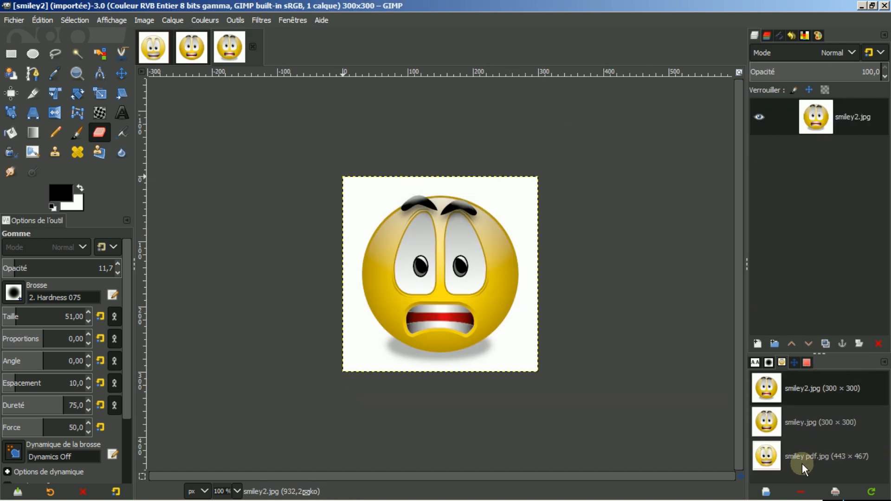
{"action": "left_click", "coordinate": [795, 363]}
{"action": "left_click", "coordinate": [784, 492]}
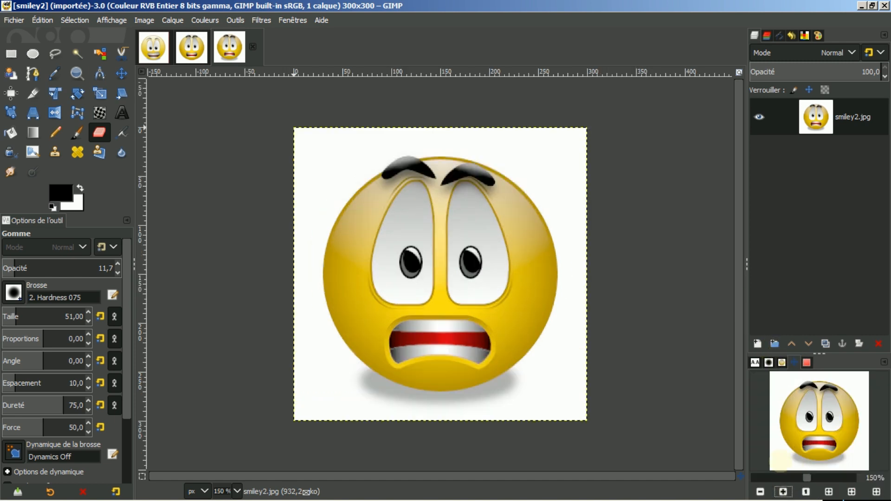
Compare smiley2.jpg with the other two open smileys, and close smiley2.jpg.
{"action": "left_click", "coordinate": [190, 51]}
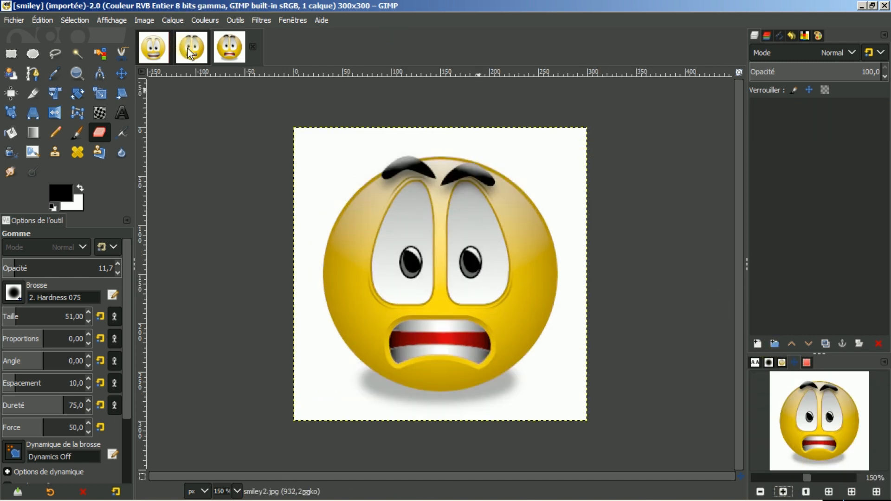
{"action": "left_click", "coordinate": [246, 50]}
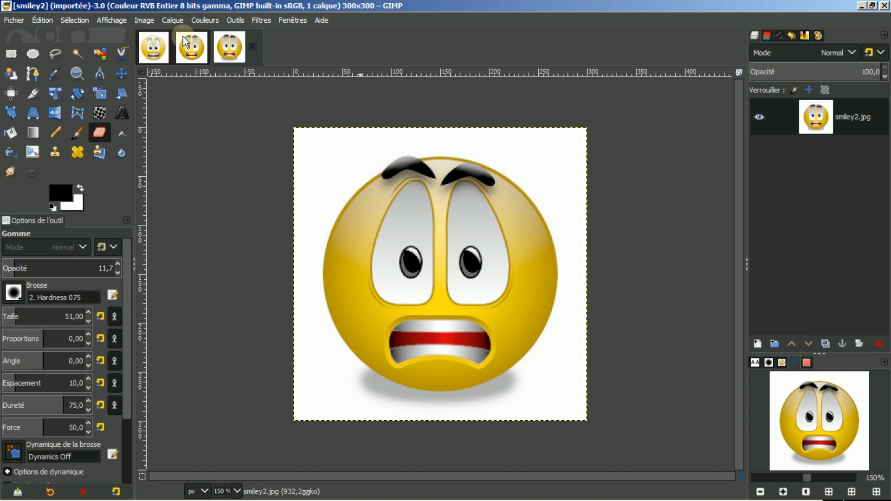
{"action": "left_click", "coordinate": [146, 48]}
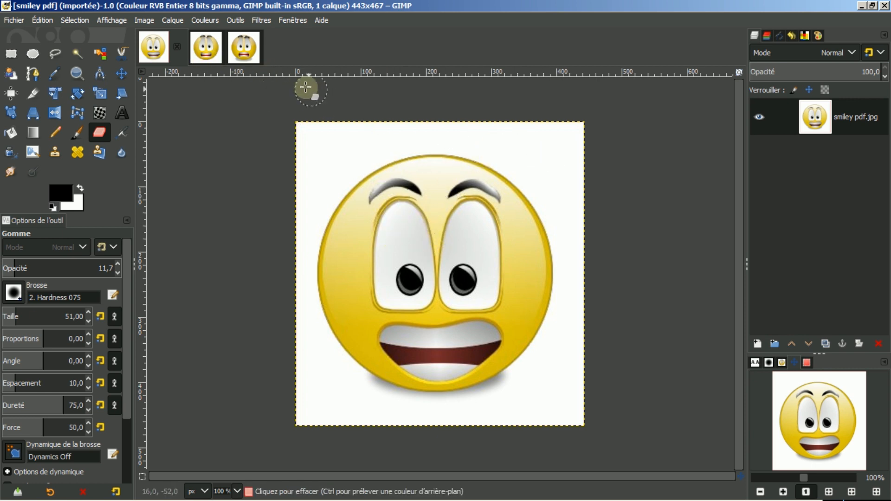
{"action": "left_click", "coordinate": [209, 48]}
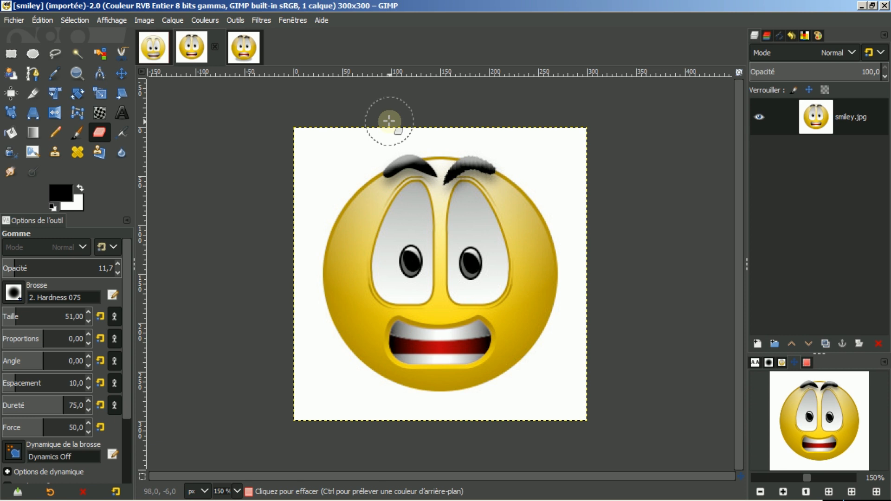
{"action": "left_click", "coordinate": [247, 46]}
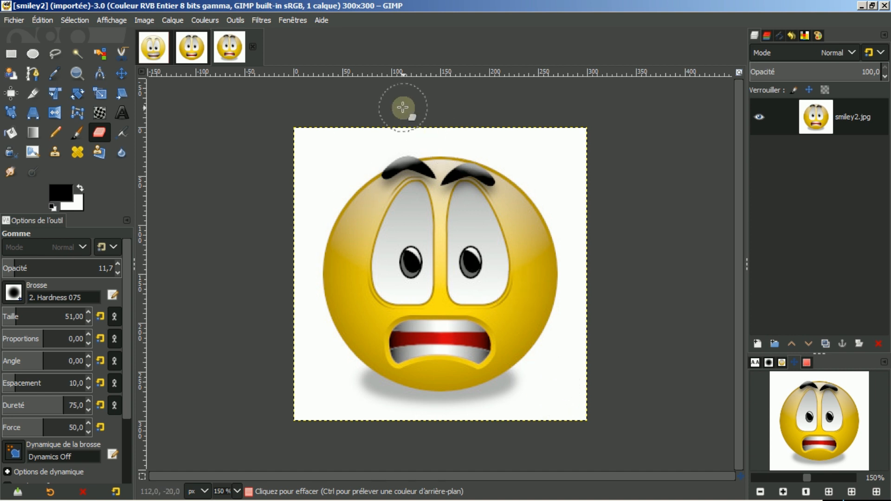
{"action": "left_click", "coordinate": [257, 48]}
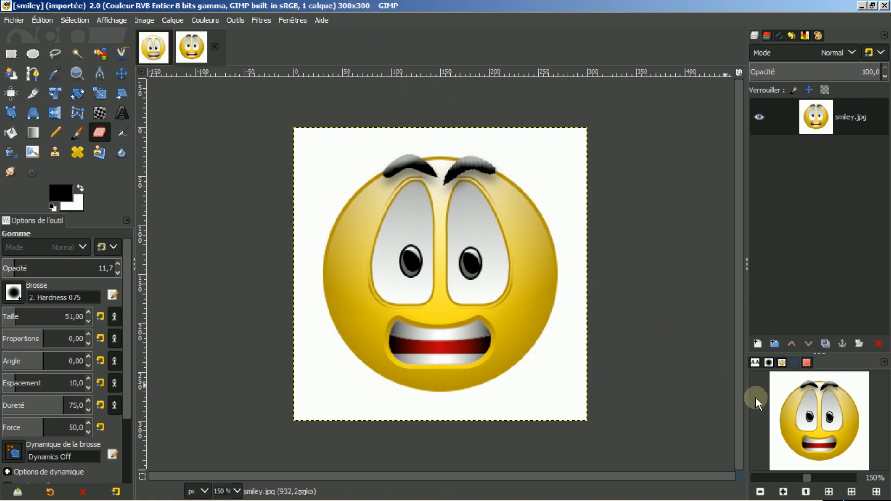
Create a blank 300 × 300 px image and fit it to the window.
{"action": "left_click_drag", "start_coordinate": [812, 481], "coordinate": [826, 483]}
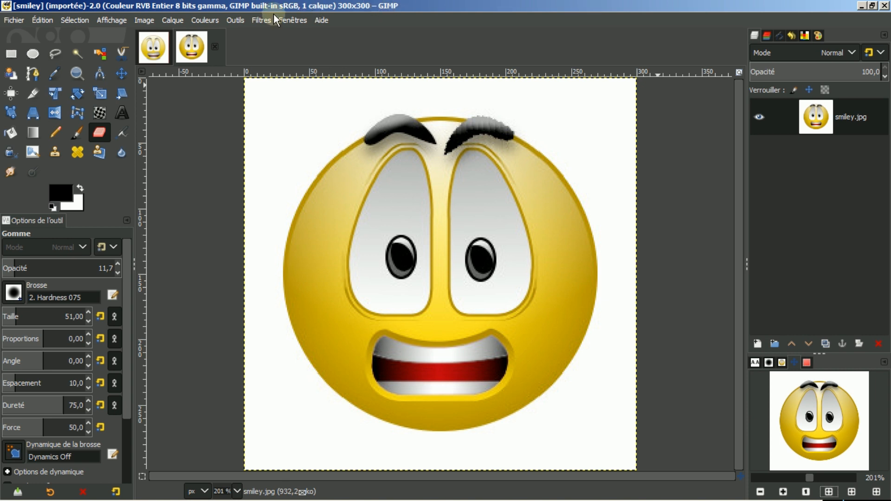
{"action": "left_click", "coordinate": [13, 19]}
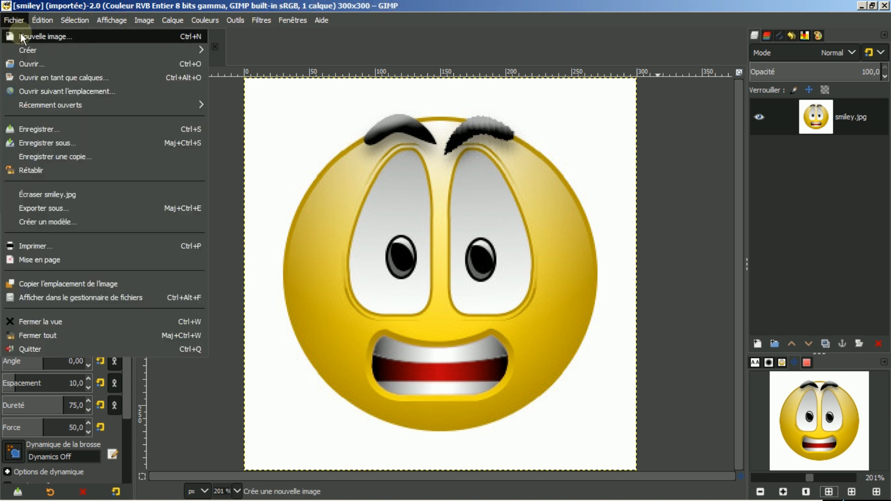
{"action": "left_click", "coordinate": [25, 37]}
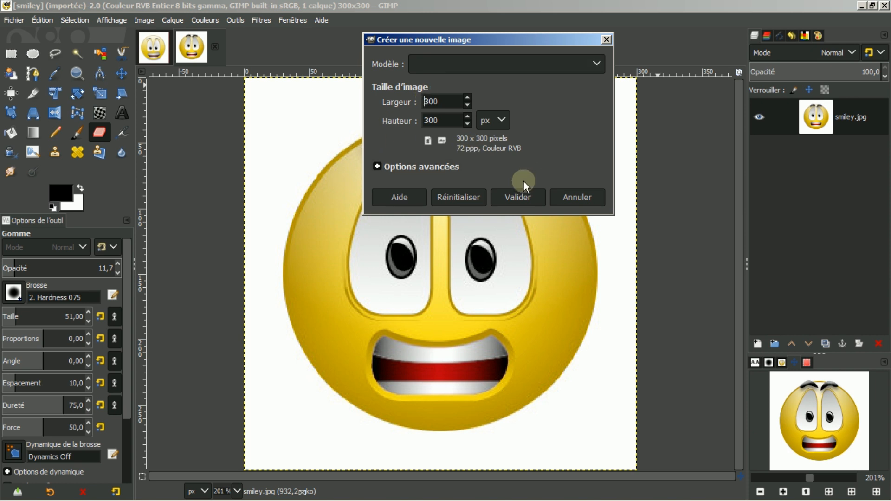
{"action": "left_click", "coordinate": [518, 197]}
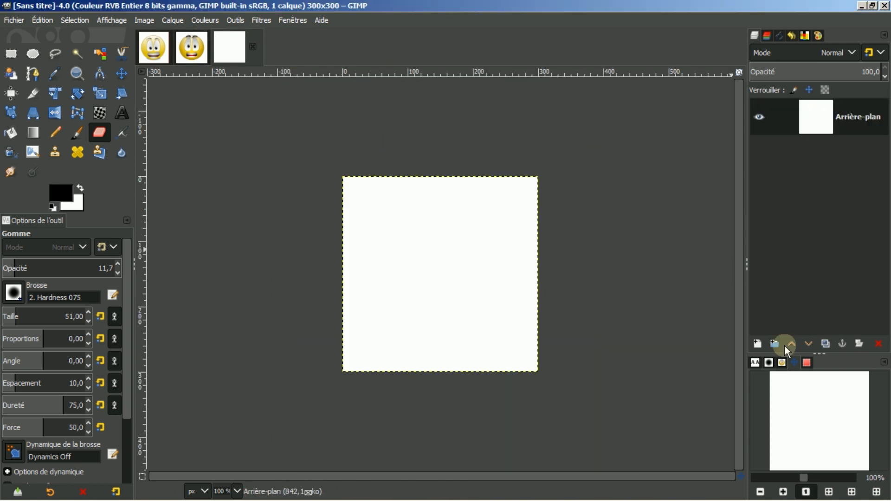
{"action": "left_click", "coordinate": [830, 492]}
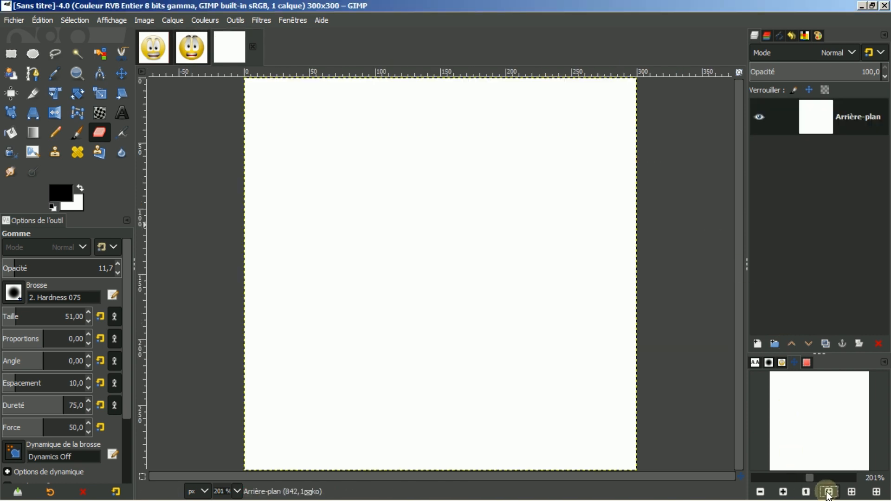
Fit the smiley pdf image to the window and show the selection editor for the blank image.
{"action": "left_click", "coordinate": [189, 52]}
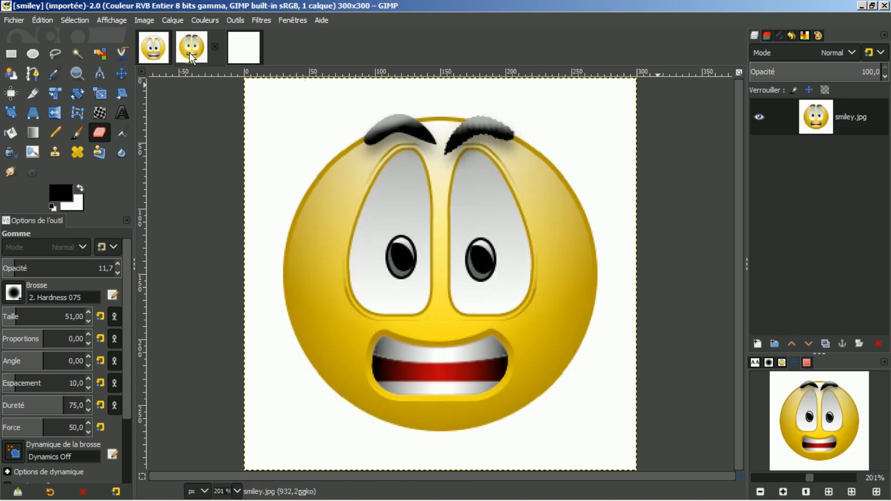
{"action": "left_click", "coordinate": [163, 48]}
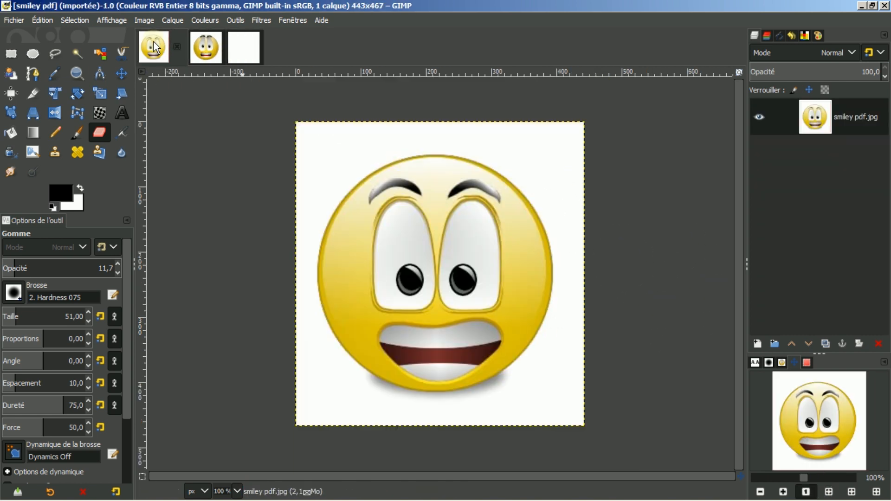
{"action": "left_click", "coordinate": [829, 492]}
{"action": "left_click", "coordinate": [244, 47]}
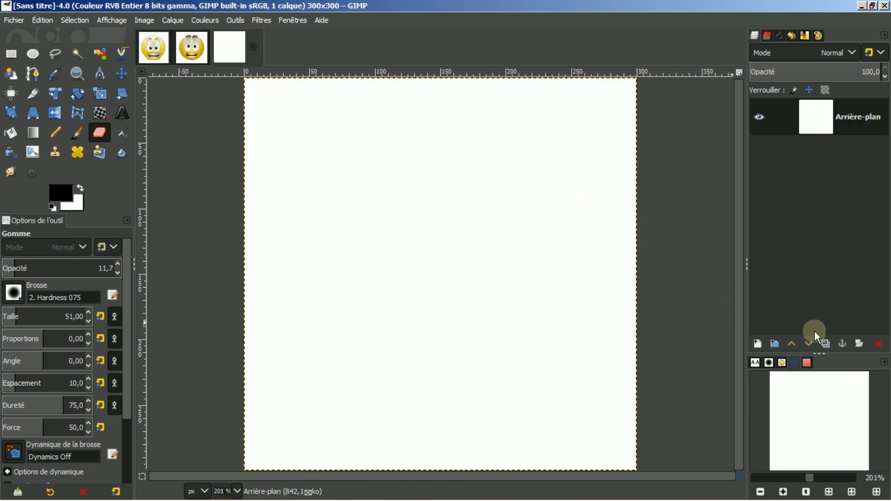
{"action": "left_click", "coordinate": [807, 365]}
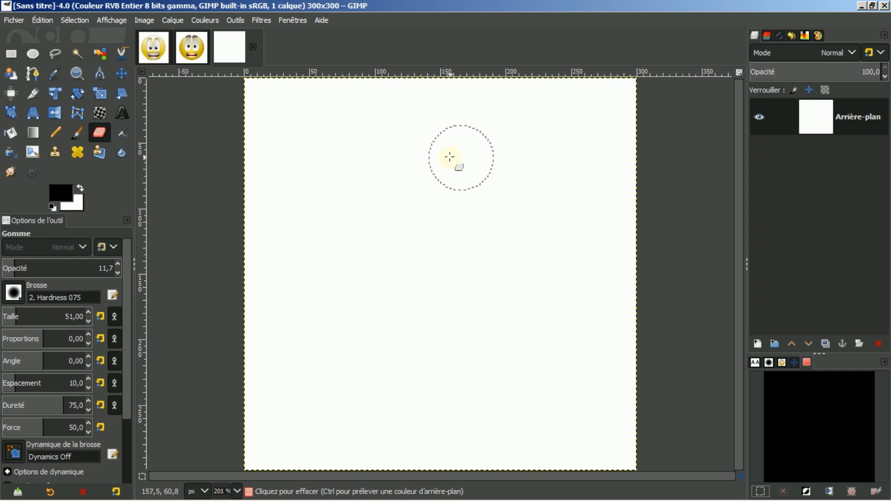
Add a horizontal guide at 50% of the blank image.
{"action": "left_click", "coordinate": [145, 21]}
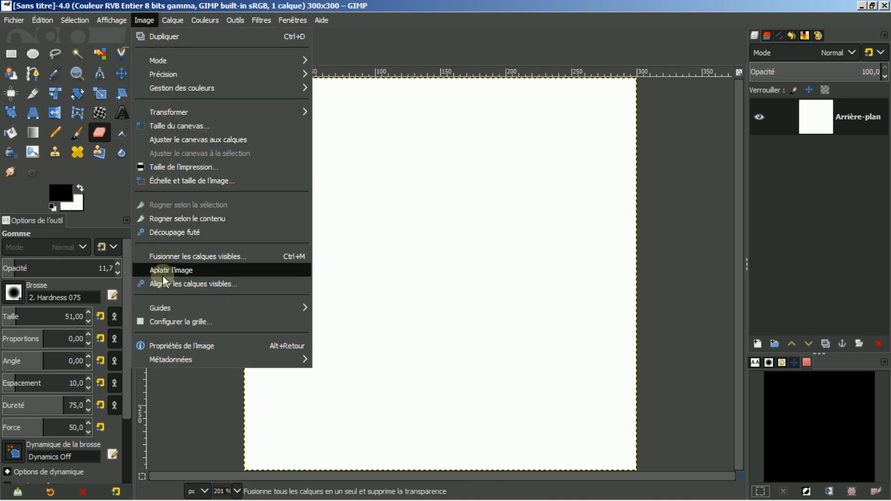
{"action": "mouse_move", "coordinate": [167, 309]}
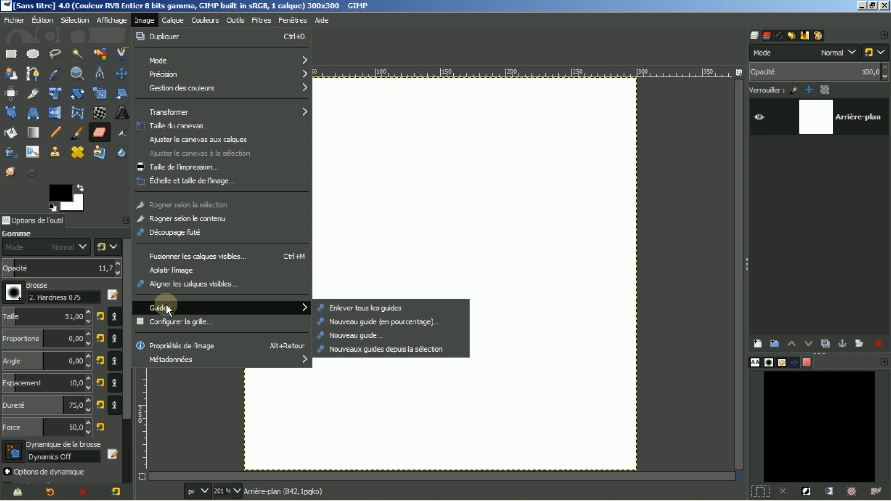
{"action": "left_click", "coordinate": [352, 324]}
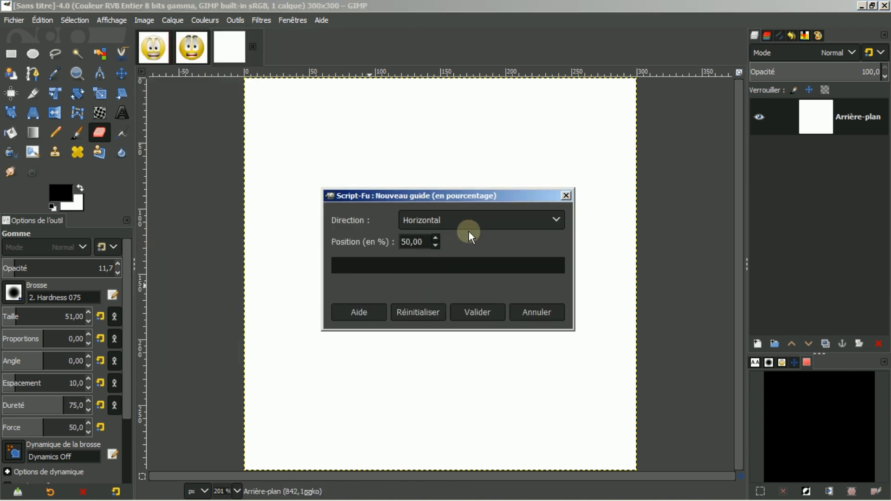
{"action": "left_click", "coordinate": [468, 313]}
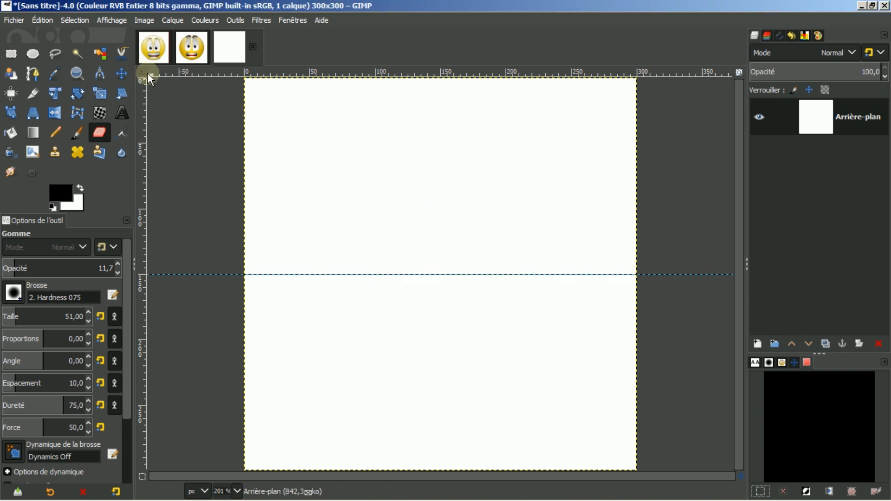
Add a vertical guide at 50% of the blank image.
{"action": "left_click", "coordinate": [150, 22]}
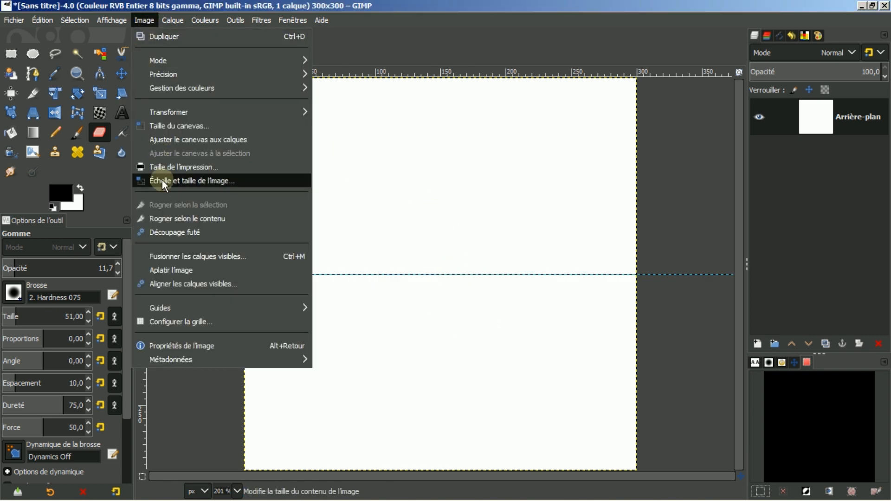
{"action": "mouse_move", "coordinate": [173, 308]}
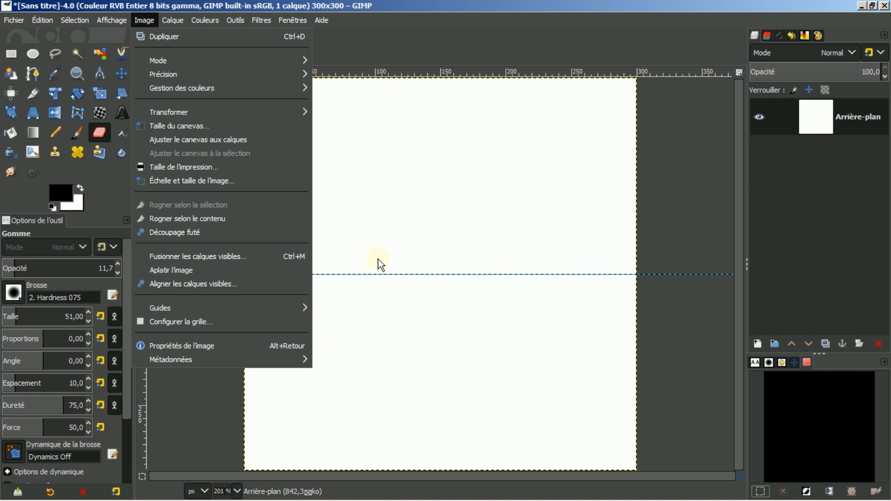
{"action": "mouse_move", "coordinate": [199, 313]}
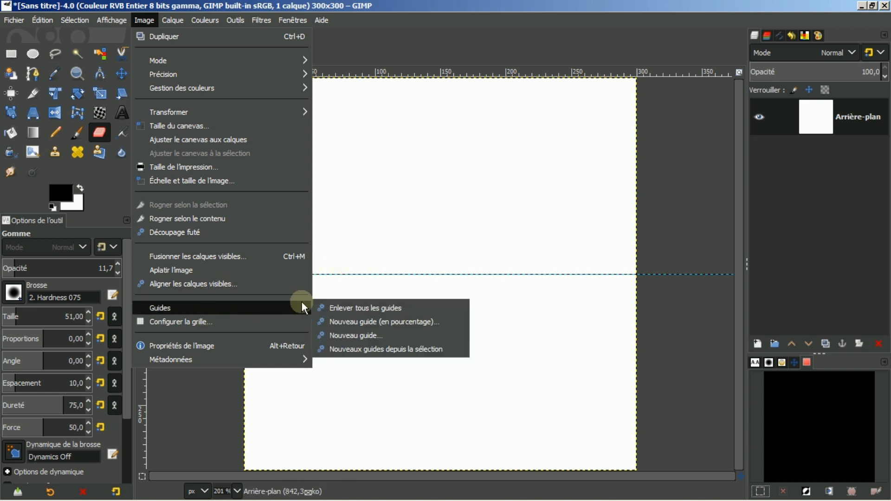
{"action": "left_click", "coordinate": [339, 318]}
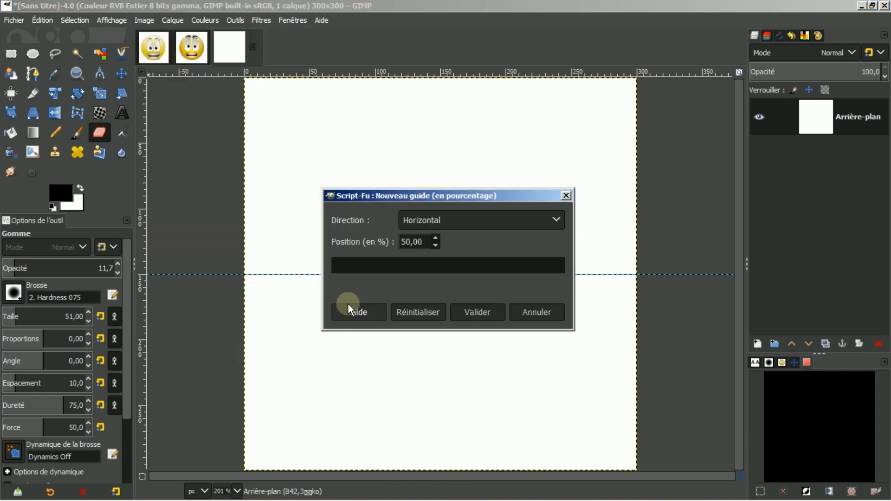
{"action": "left_click", "coordinate": [557, 220]}
{"action": "left_click", "coordinate": [472, 237]}
{"action": "left_click", "coordinate": [475, 311]}
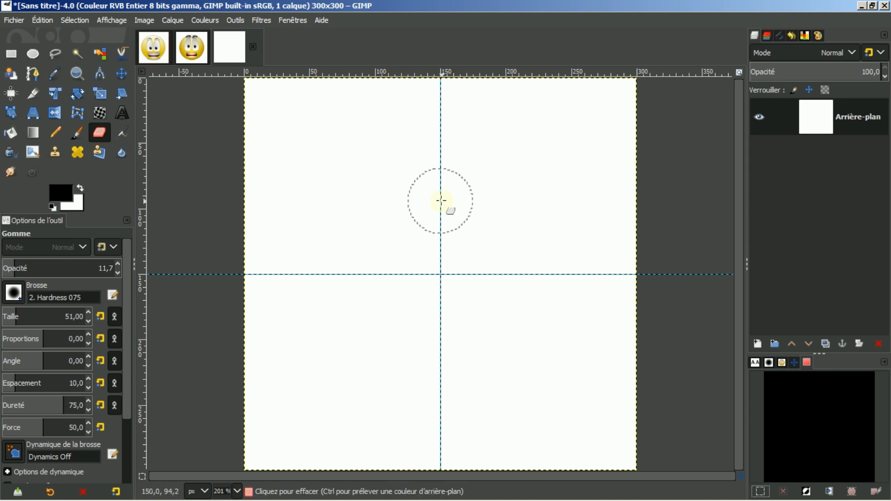
Make a circular selection of 240 × 240 px, expanded from the intersection of the guides with a fixed 1:1 ratio.
{"action": "left_click", "coordinate": [32, 52]}
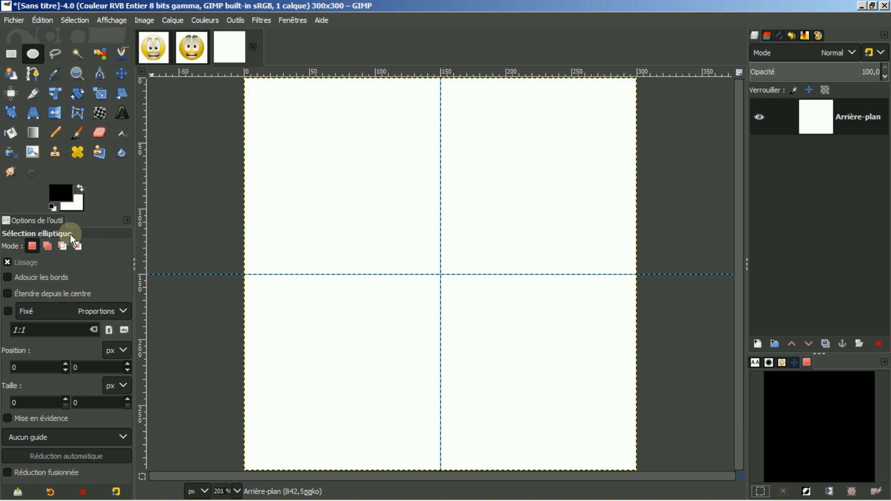
{"action": "left_click", "coordinate": [7, 294]}
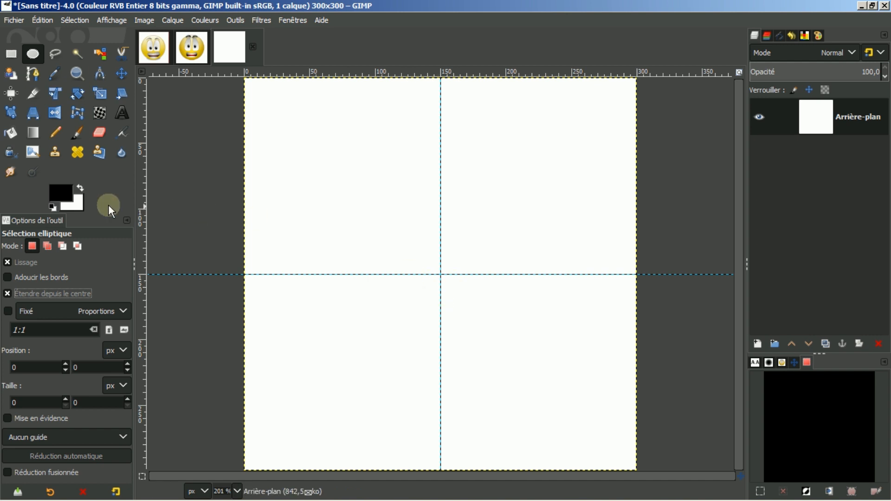
{"action": "left_click", "coordinate": [8, 311]}
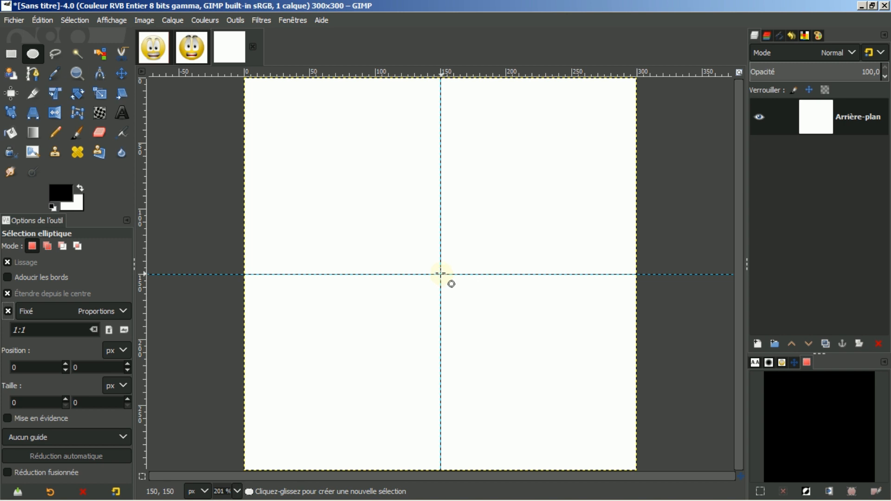
{"action": "left_click_drag", "start_coordinate": [441, 274], "coordinate": [493, 357]}
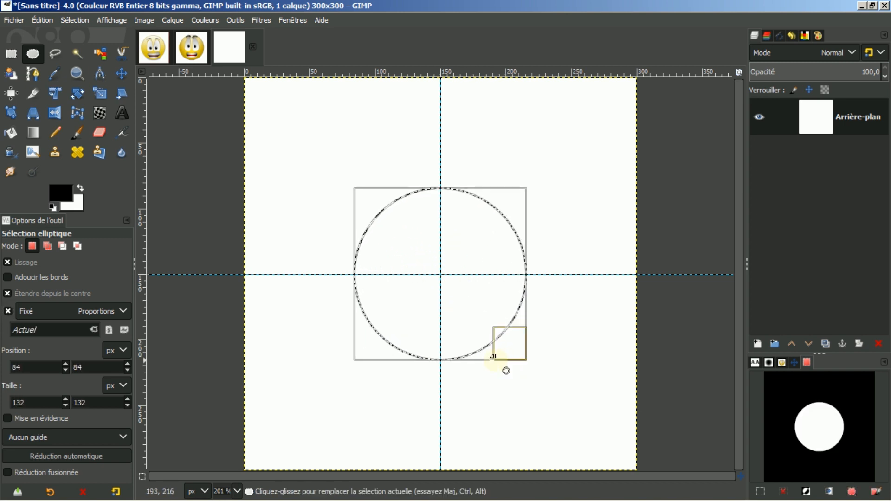
{"action": "double_click", "coordinate": [26, 402]}
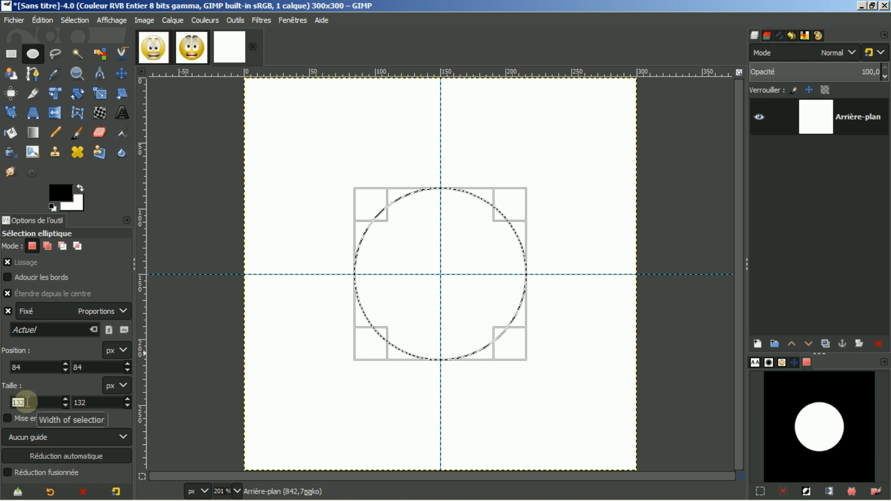
{"action": "type", "text": "24"}
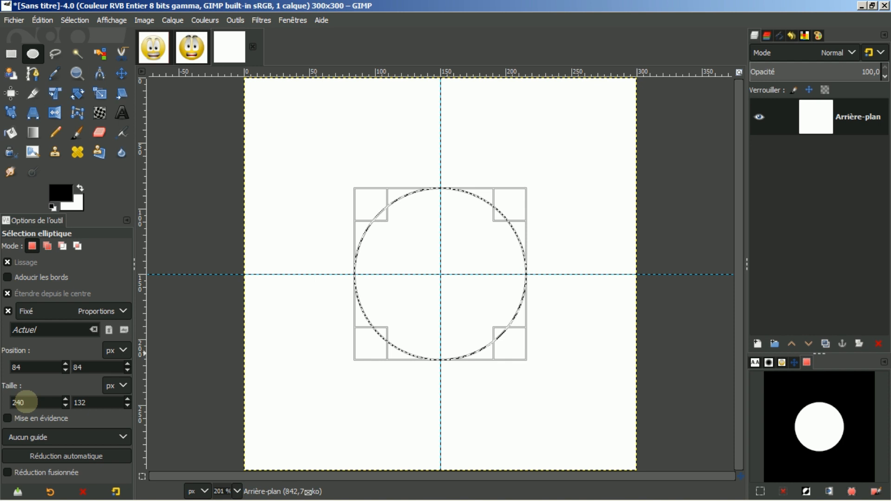
{"action": "type", "text": "0"}
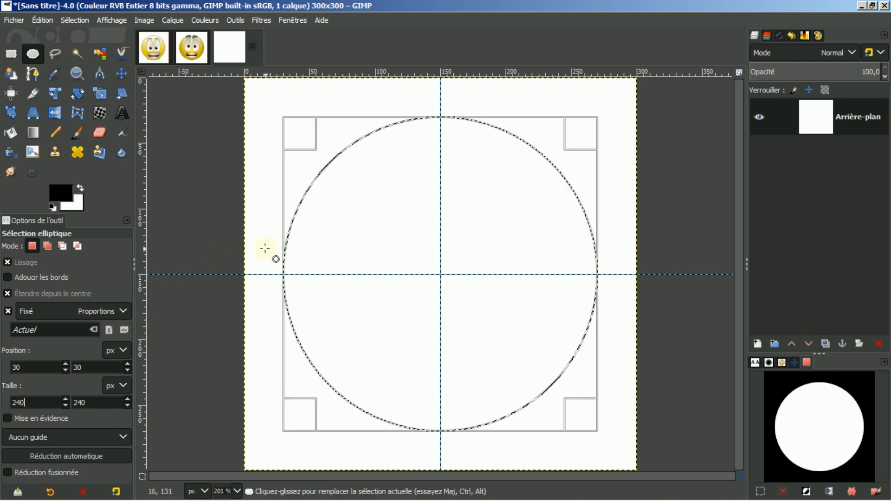
{"action": "left_click", "coordinate": [462, 253]}
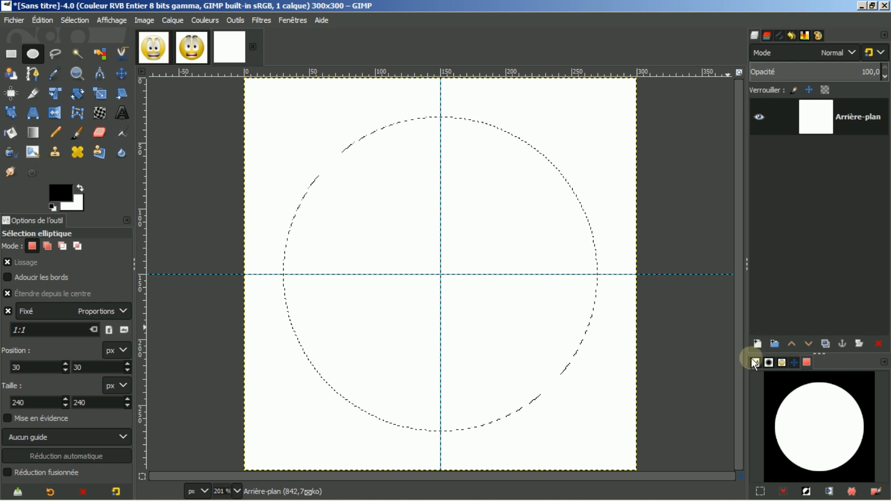
Add a new 300 × 300 px layer filled with transparency.
{"action": "left_click", "coordinate": [759, 342]}
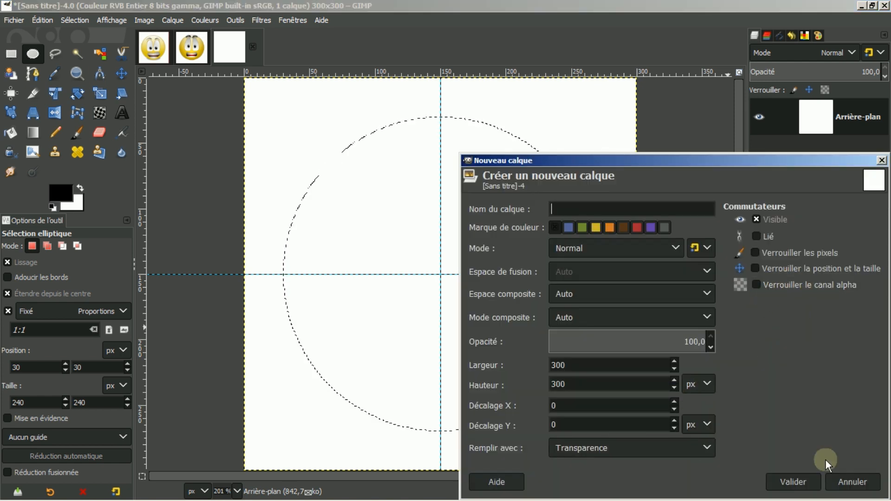
{"action": "left_click", "coordinate": [791, 483]}
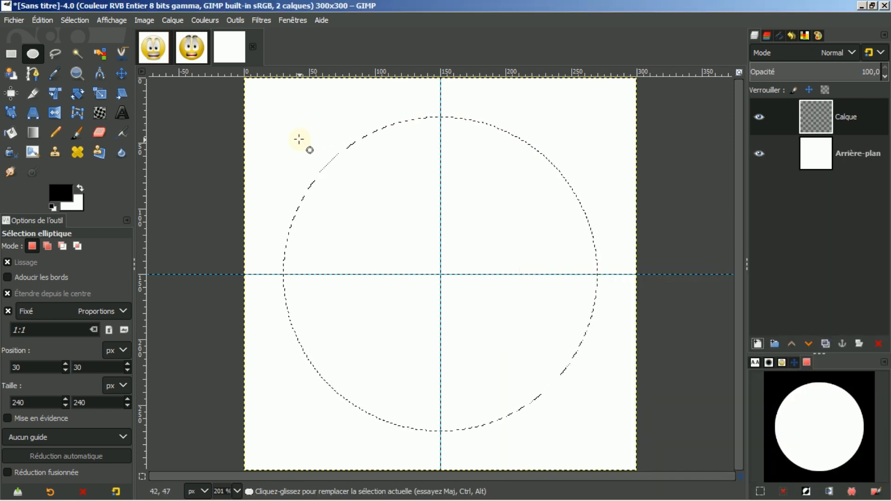
Set the foreground colour to yellow fade11 and the background colour to dark yellow b39405.
{"action": "left_click", "coordinate": [80, 189]}
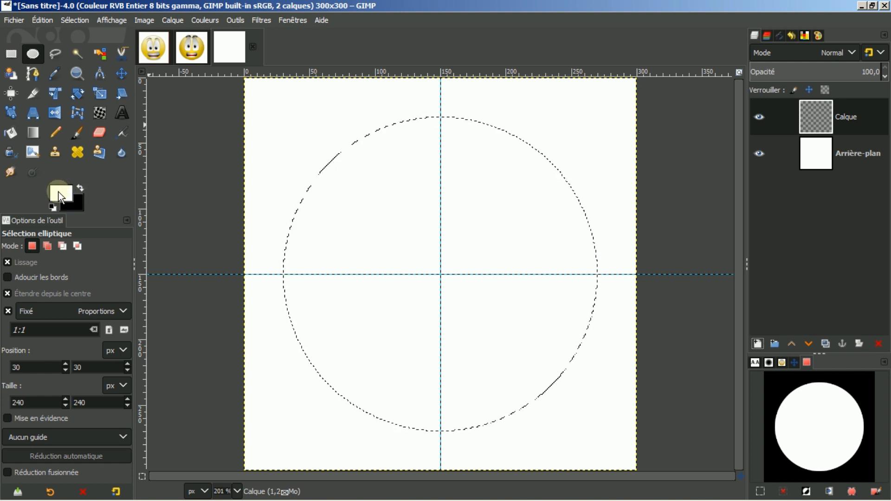
{"action": "left_click", "coordinate": [61, 197]}
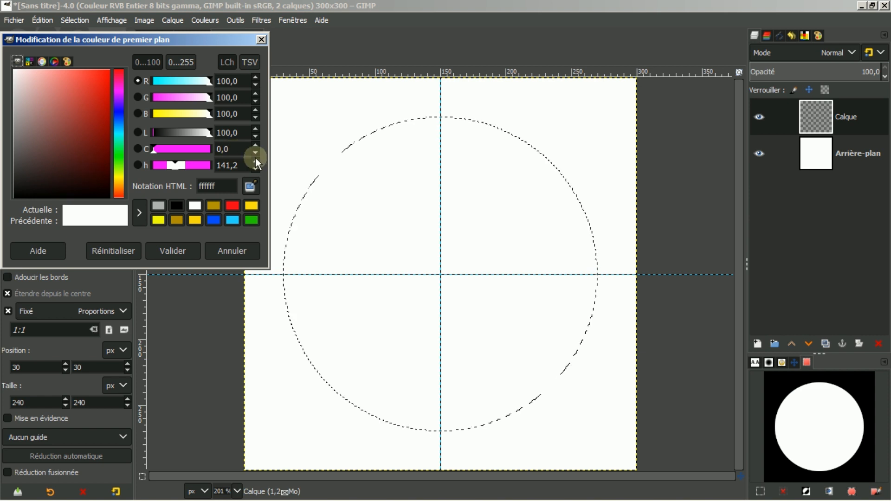
{"action": "left_click", "coordinate": [248, 204]}
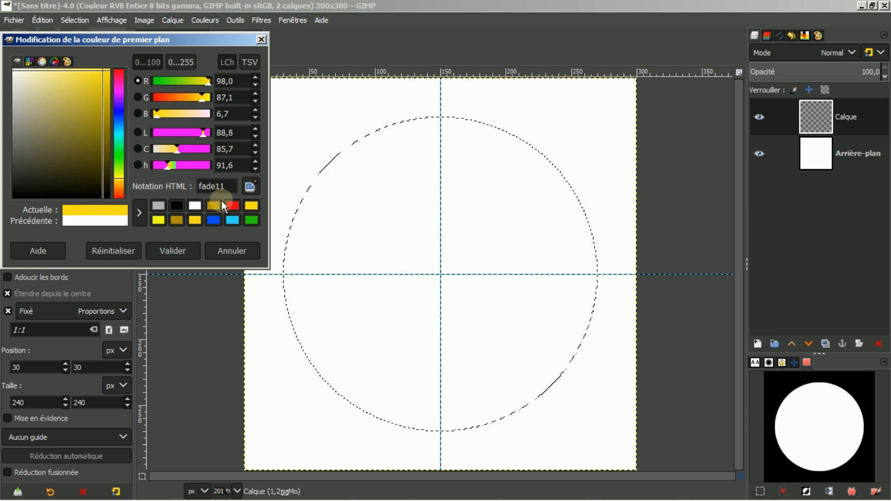
{"action": "left_click", "coordinate": [172, 251]}
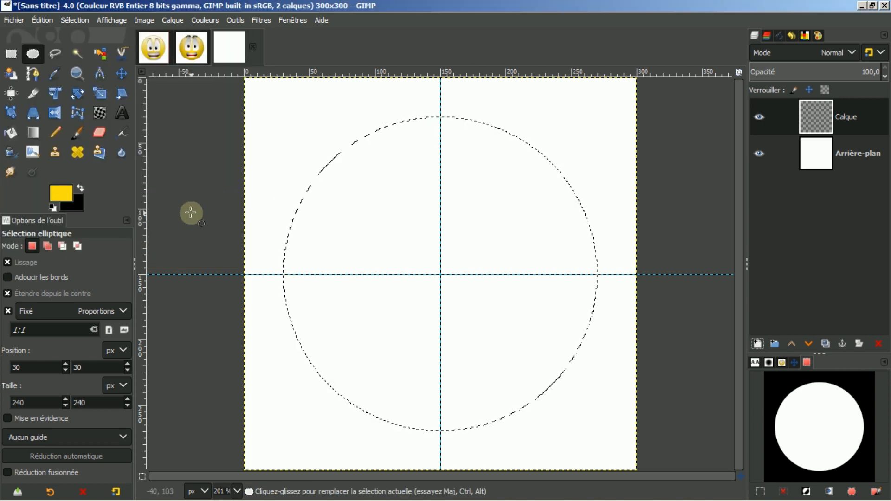
{"action": "left_click", "coordinate": [79, 205]}
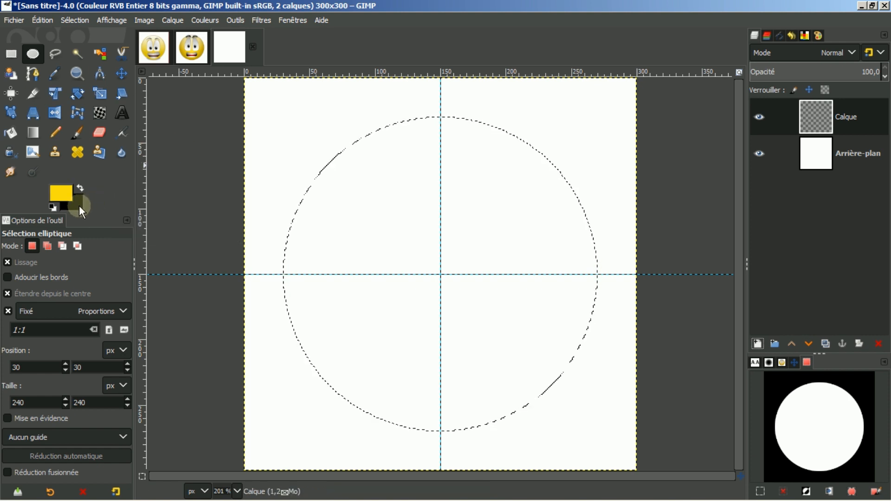
{"action": "left_click", "coordinate": [213, 204]}
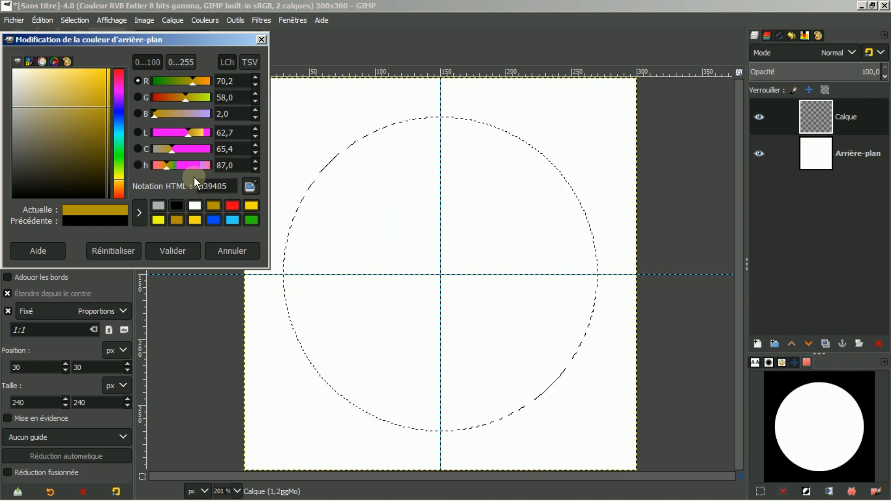
{"action": "left_click", "coordinate": [177, 251]}
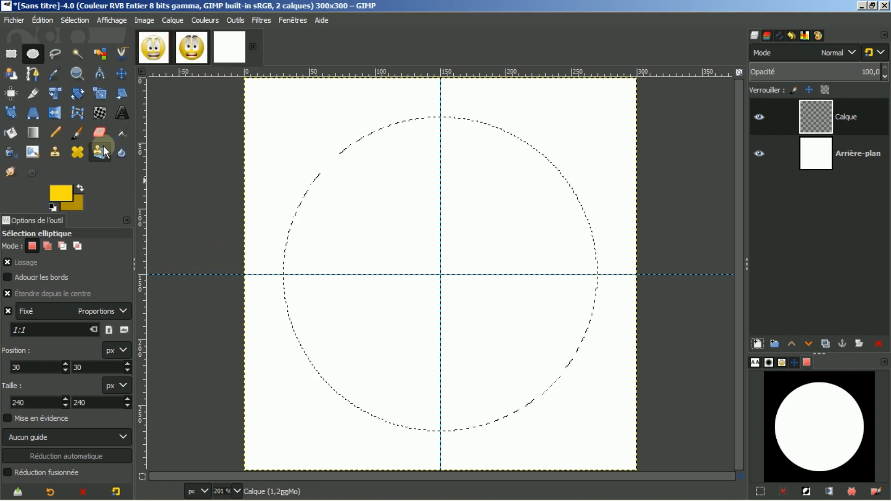
Configure the Gradient tool with the foreground-to-background (RGB) gradient, the linear RGB blend space and a radial shape.
{"action": "left_click", "coordinate": [33, 132]}
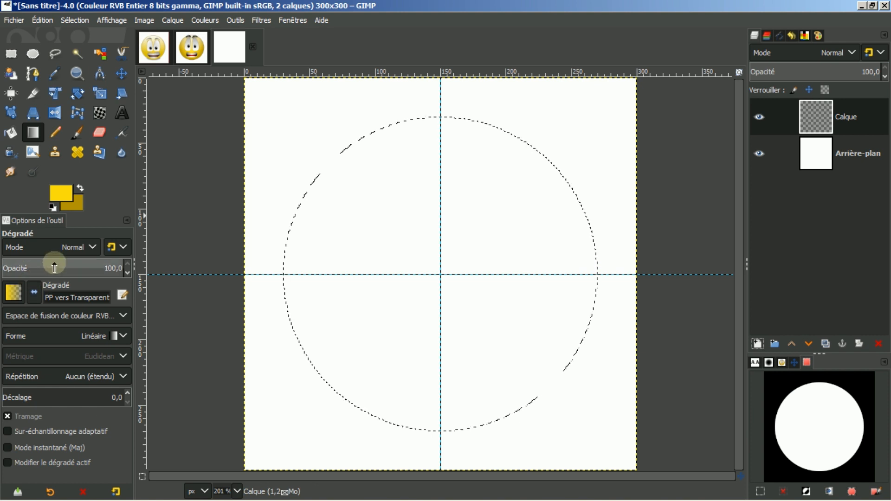
{"action": "left_click", "coordinate": [13, 295]}
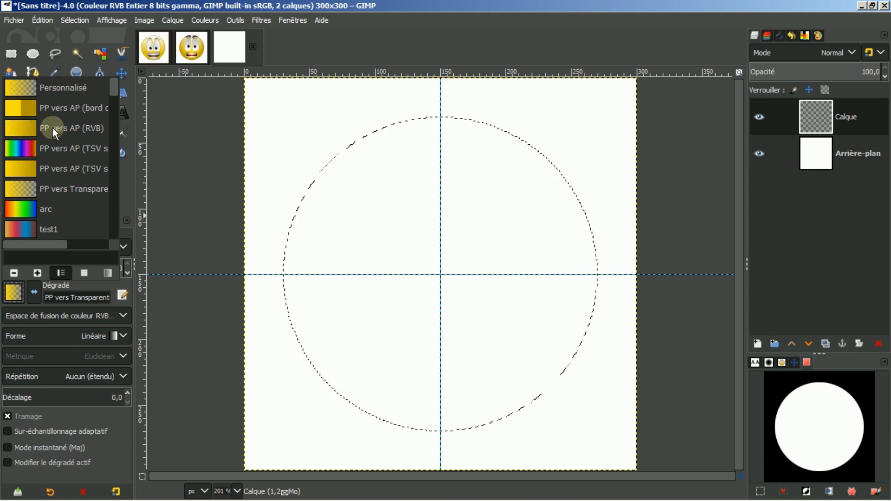
{"action": "left_click", "coordinate": [10, 126]}
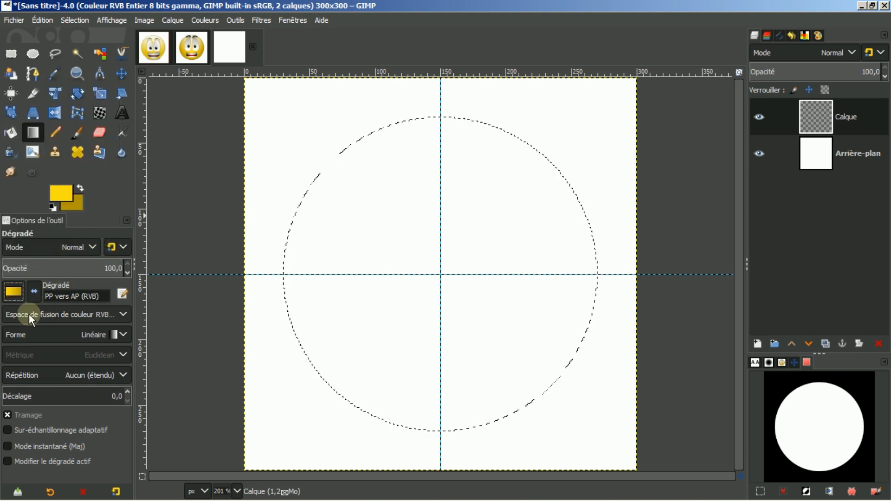
{"action": "left_click", "coordinate": [51, 313]}
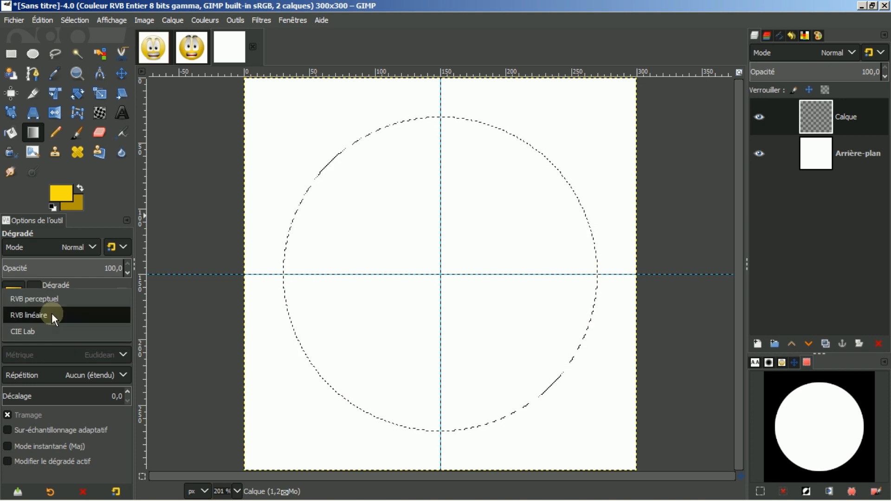
{"action": "left_click", "coordinate": [52, 313]}
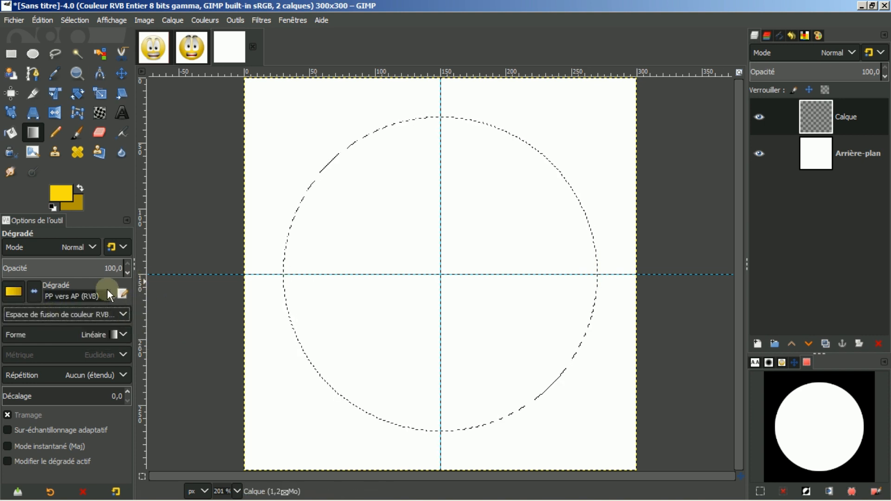
{"action": "left_click", "coordinate": [71, 315]}
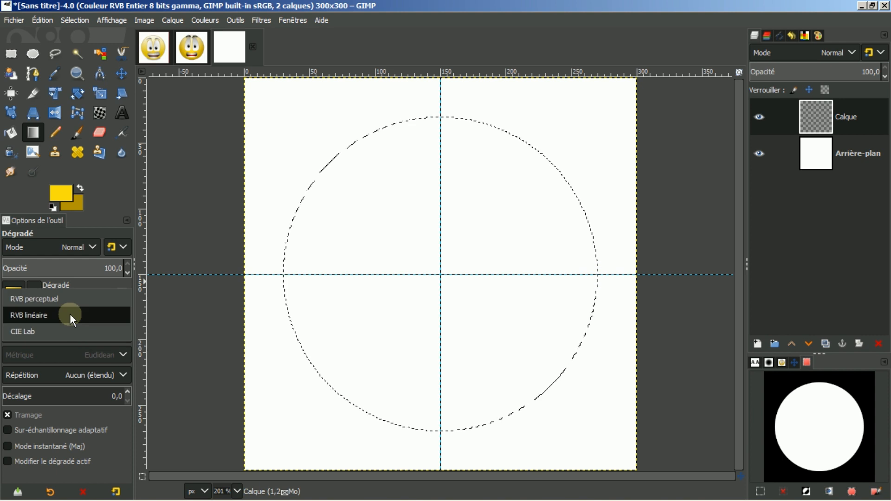
{"action": "left_click", "coordinate": [55, 316]}
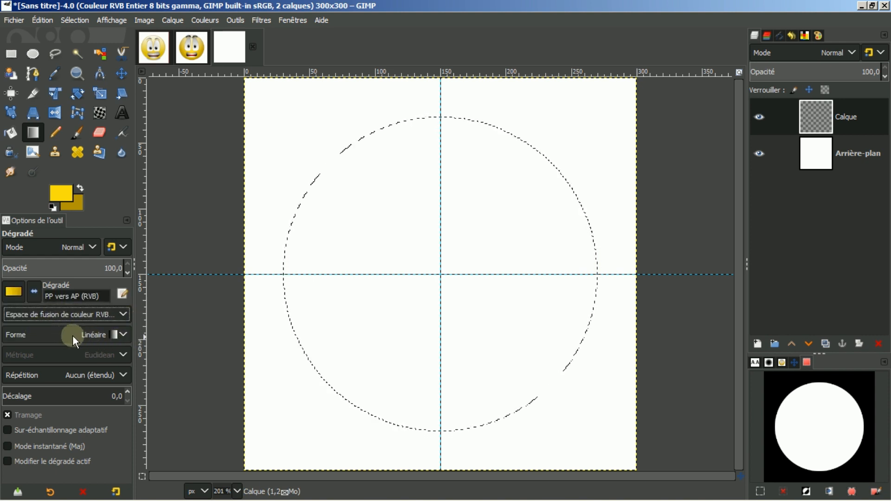
{"action": "left_click", "coordinate": [124, 332]}
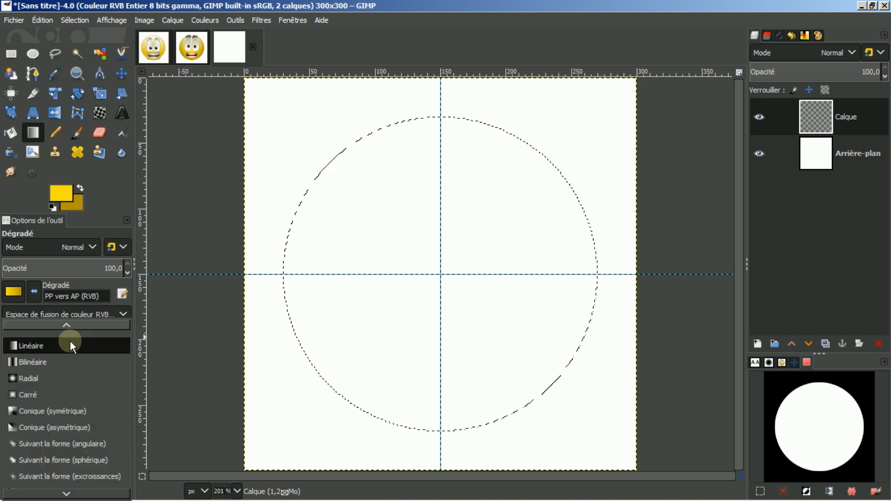
{"action": "left_click", "coordinate": [27, 379]}
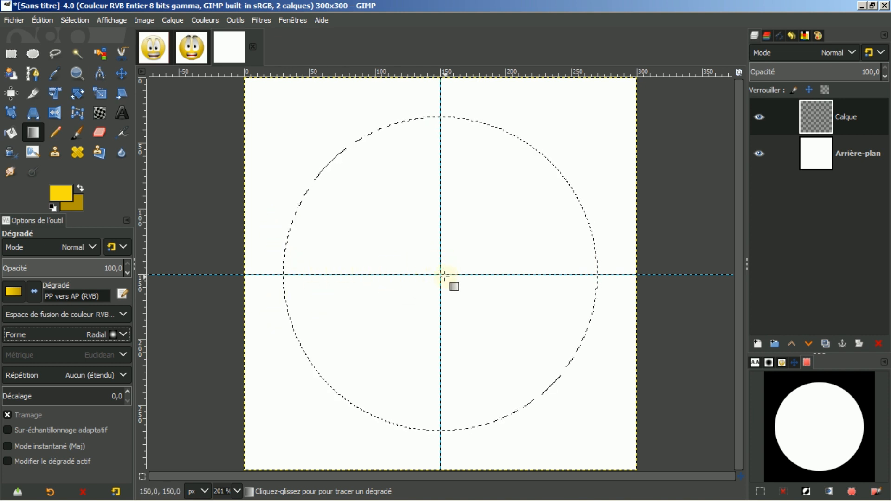
Fill the circle with the radial gradient from its centre to its edge at X 270, Y 150, with an offset of 40.
{"action": "left_click_drag", "start_coordinate": [441, 275], "coordinate": [597, 274]}
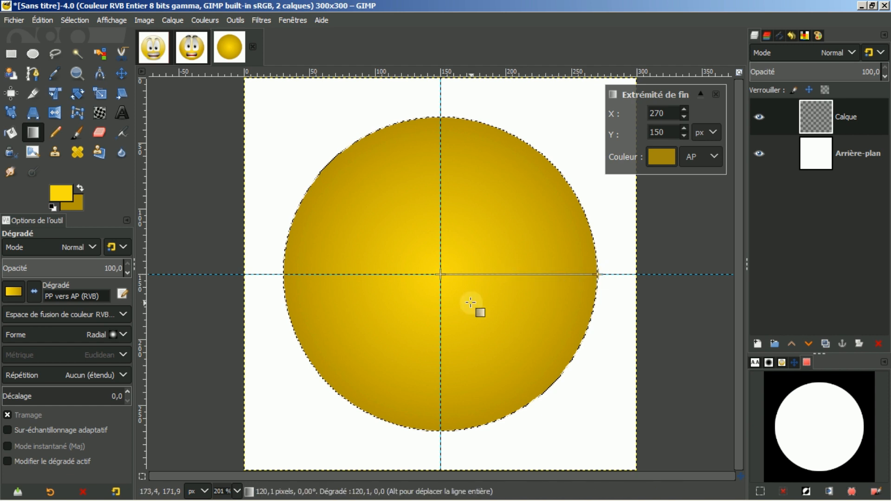
{"action": "left_click", "coordinate": [128, 392]}
{"action": "left_click", "coordinate": [128, 392]}
{"action": "left_click_drag", "start_coordinate": [128, 394], "coordinate": [128, 395]}
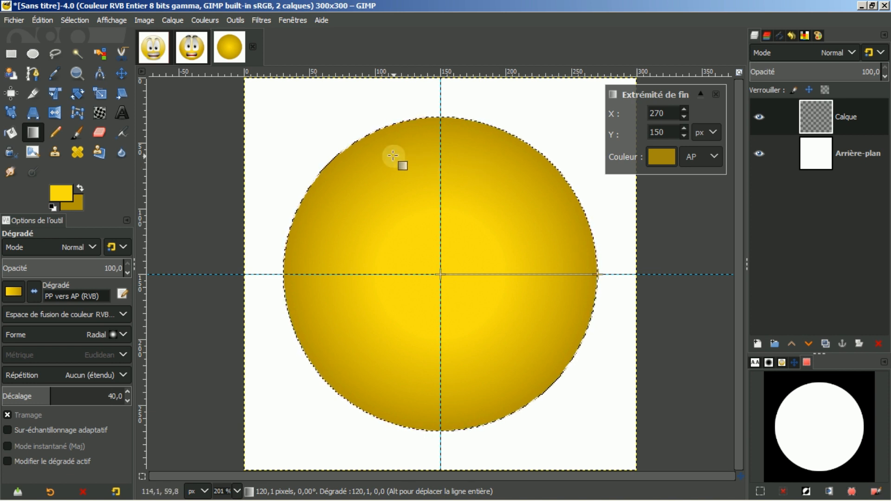
{"action": "left_click", "coordinate": [122, 72]}
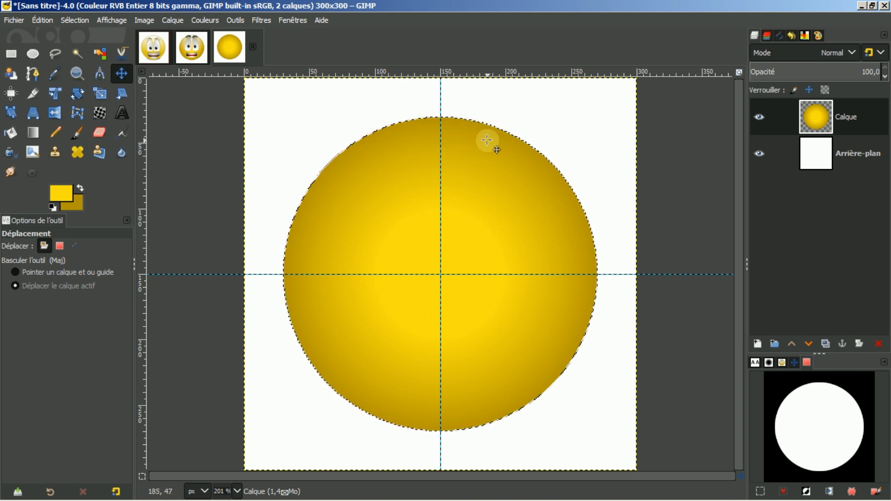
Shrink the circular selection by 3 px.
{"action": "left_click", "coordinate": [71, 19]}
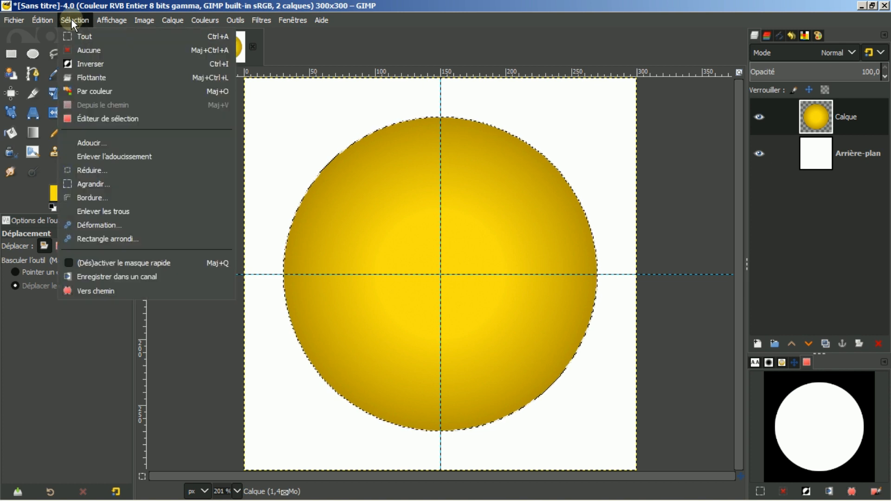
{"action": "left_click", "coordinate": [82, 167]}
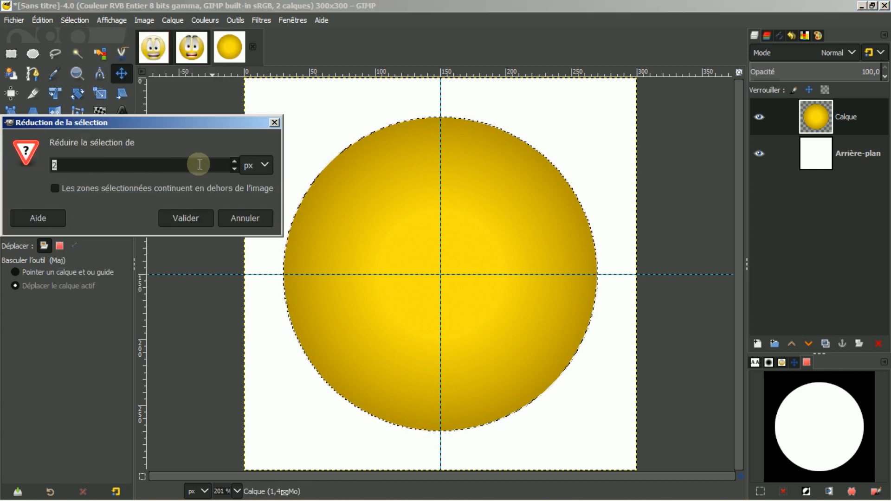
{"action": "left_click", "coordinate": [235, 161]}
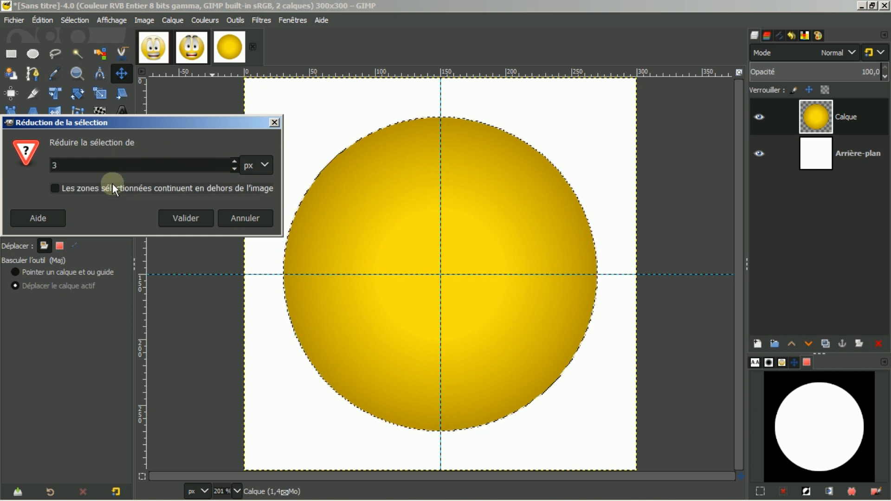
{"action": "left_click", "coordinate": [176, 217]}
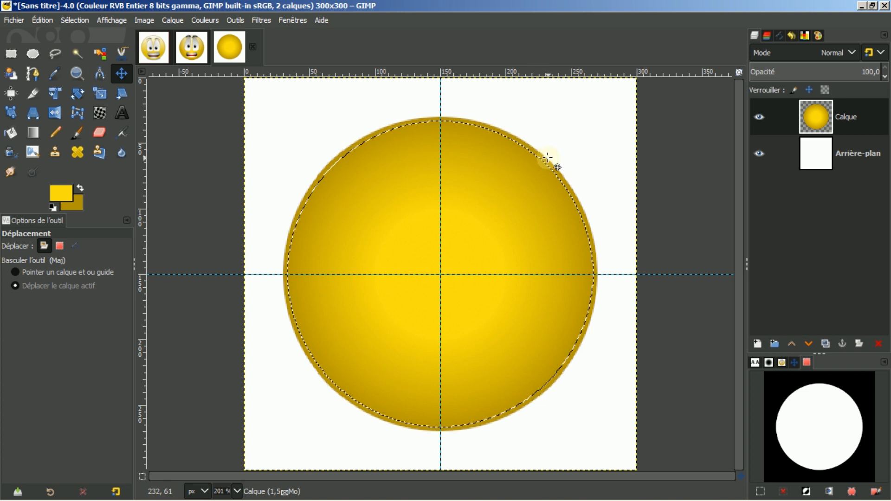
Check the reference smiley, and add a white (full opacity) layer mask to the yellow face layer.
{"action": "left_click", "coordinate": [192, 48]}
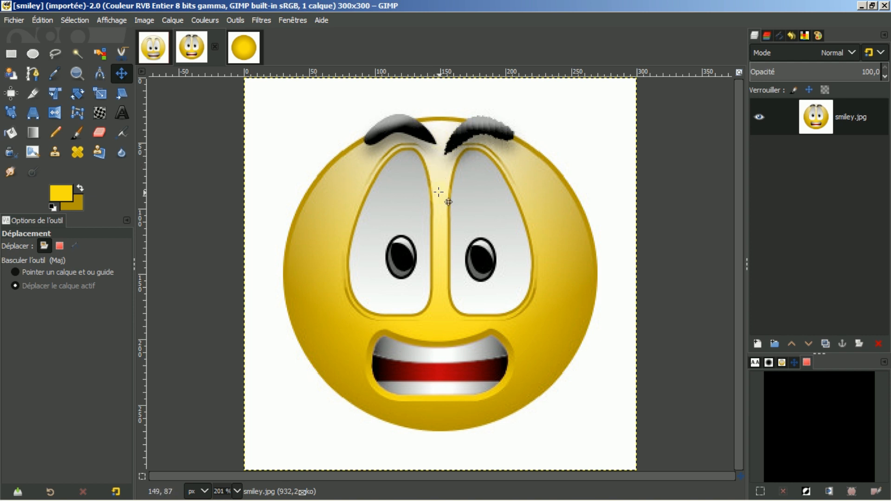
{"action": "left_click", "coordinate": [246, 43]}
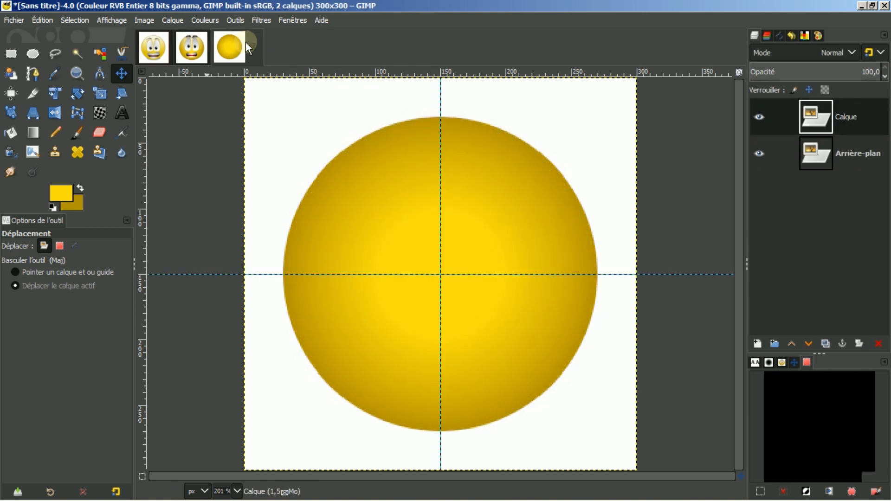
{"action": "right_click", "coordinate": [819, 121]}
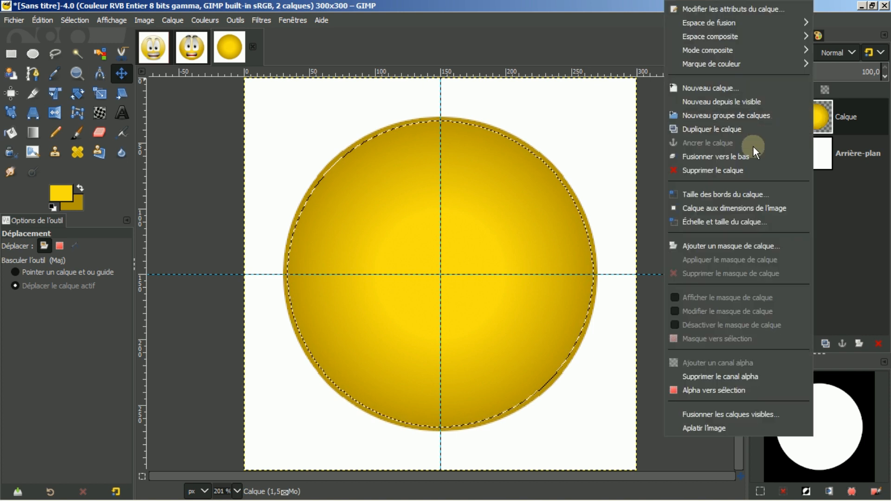
{"action": "left_click", "coordinate": [706, 246]}
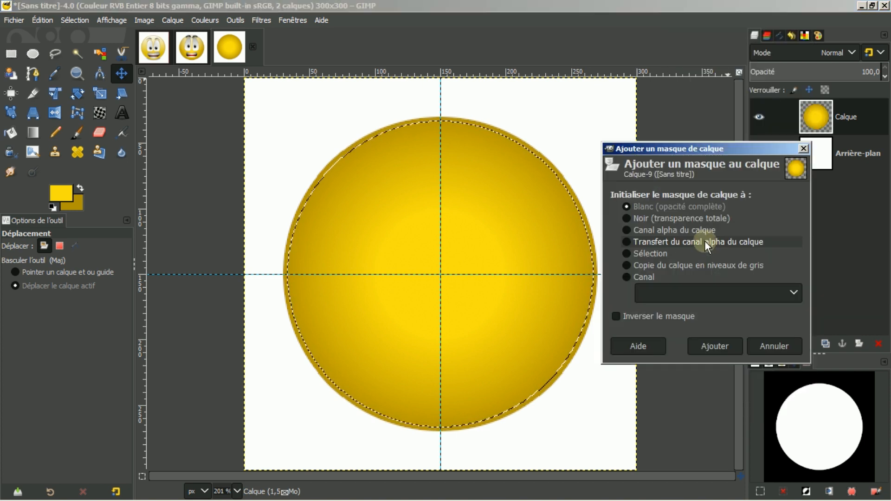
{"action": "left_click", "coordinate": [705, 345]}
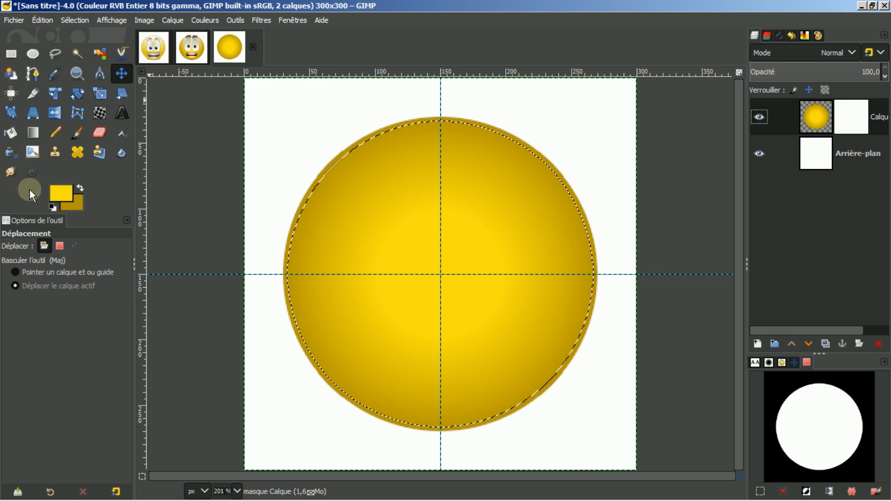
Reset the colours to black and white, and set the Gradient tool's offset to 0 with the foreground-to-background (RGB) gradient.
{"action": "left_click", "coordinate": [51, 208]}
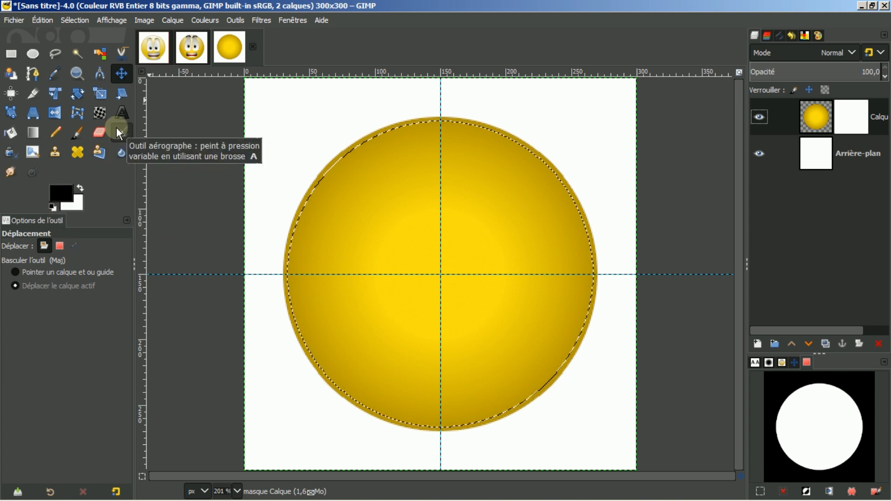
{"action": "left_click", "coordinate": [34, 134]}
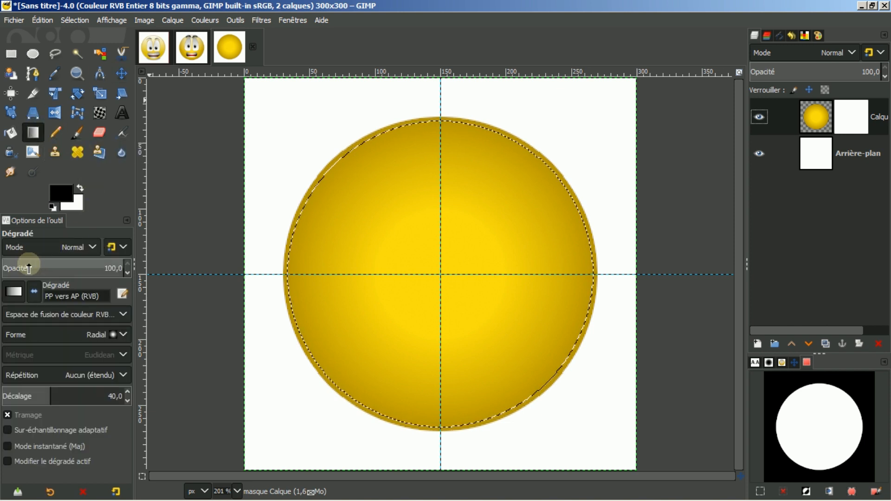
{"action": "left_click", "coordinate": [15, 292]}
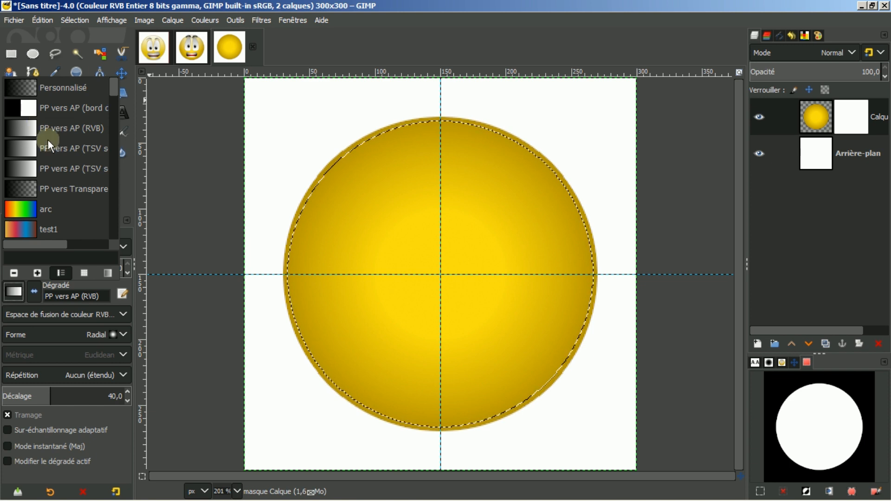
{"action": "left_click", "coordinate": [14, 292]}
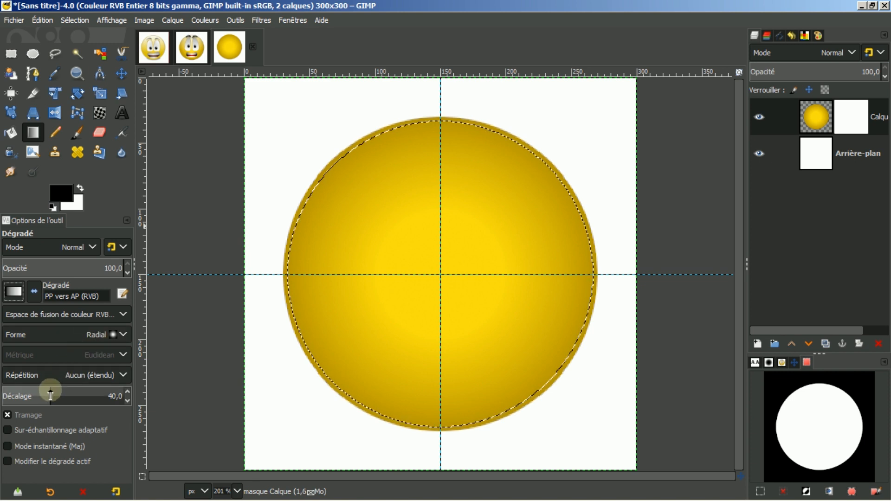
{"action": "left_click_drag", "start_coordinate": [50, 394], "coordinate": [1, 390]}
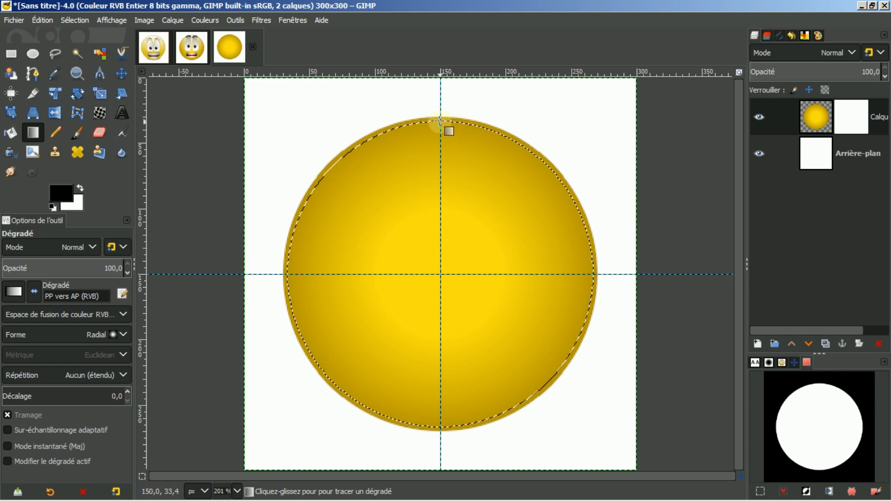
Apply a radial black-to-white gradient to the face layer's mask, from X 150, Y 0 to X 150, Y 166.
{"action": "left_click_drag", "start_coordinate": [440, 121], "coordinate": [437, 271]}
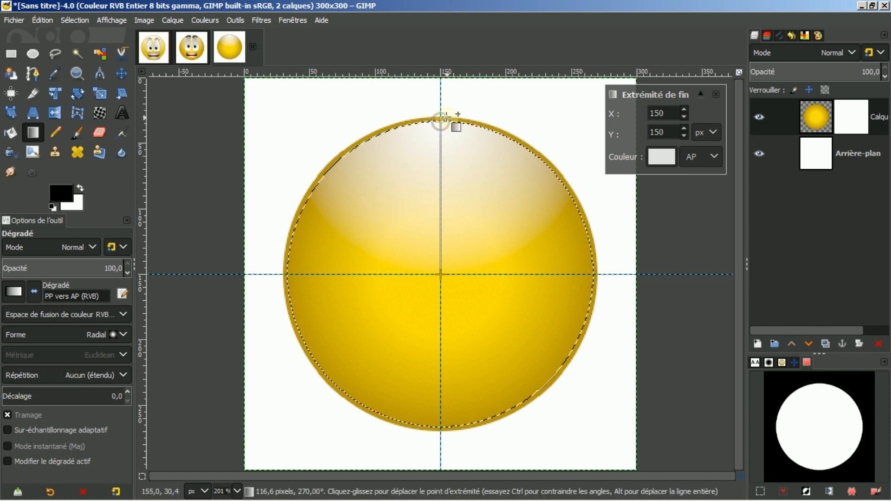
{"action": "left_click_drag", "start_coordinate": [440, 120], "coordinate": [440, 75]}
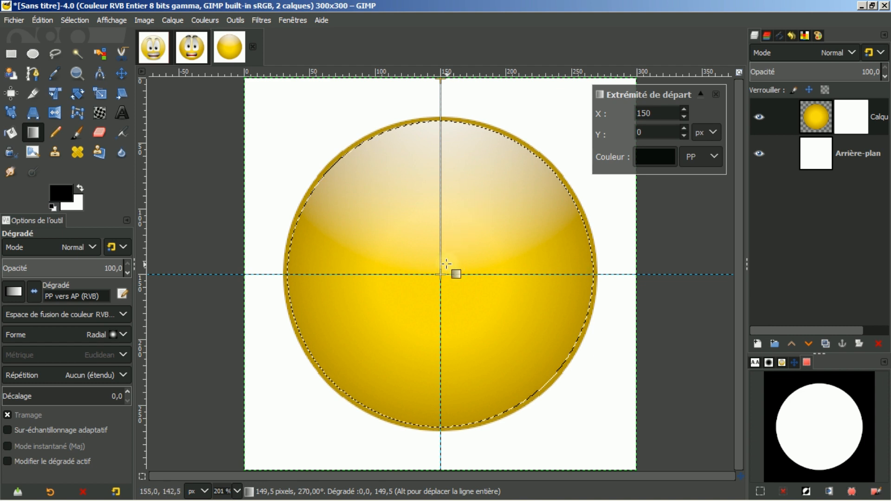
{"action": "left_click_drag", "start_coordinate": [439, 274], "coordinate": [436, 288]}
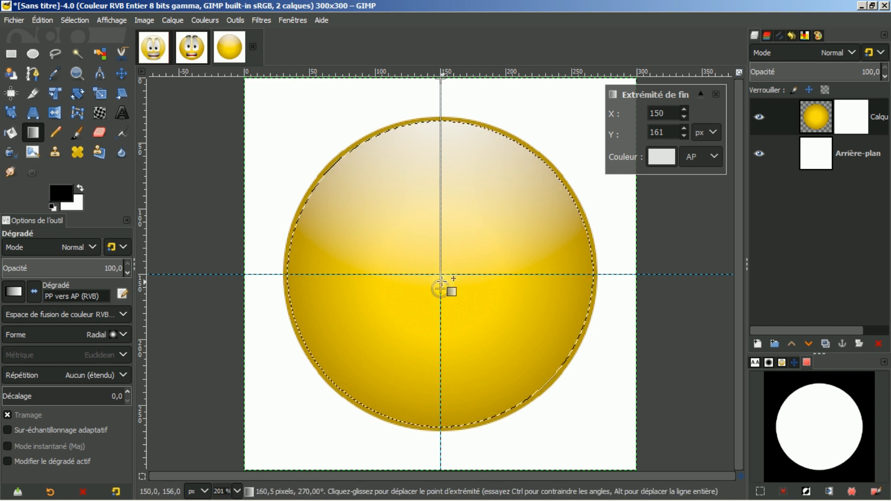
{"action": "left_click_drag", "start_coordinate": [441, 288], "coordinate": [440, 293]}
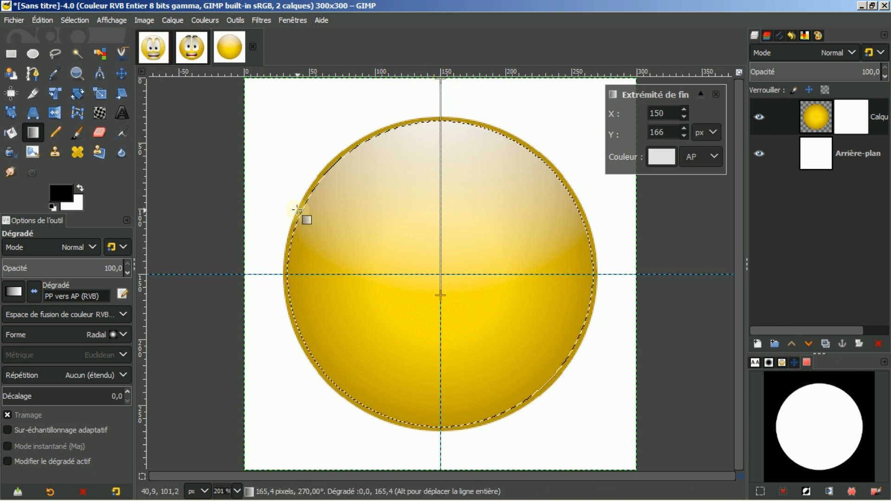
{"action": "key", "text": "Return"}
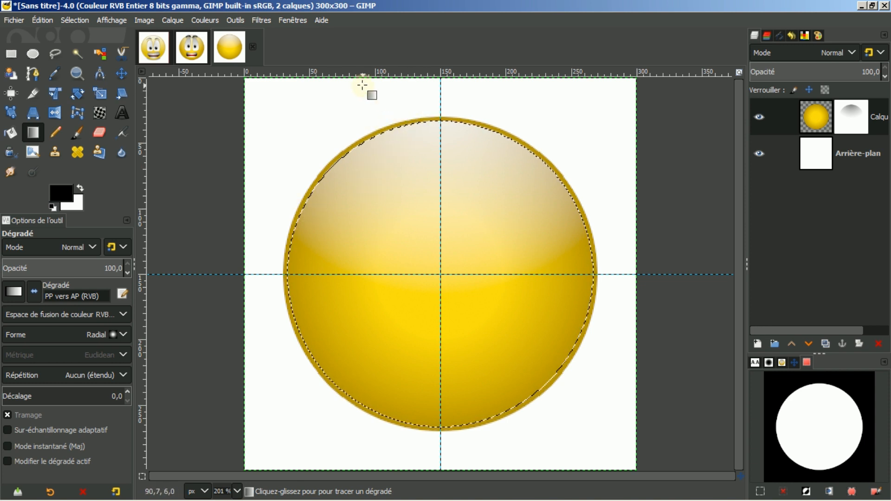
Clear the selection and remove all guides from the image.
{"action": "left_click", "coordinate": [82, 20]}
{"action": "left_click", "coordinate": [88, 50]}
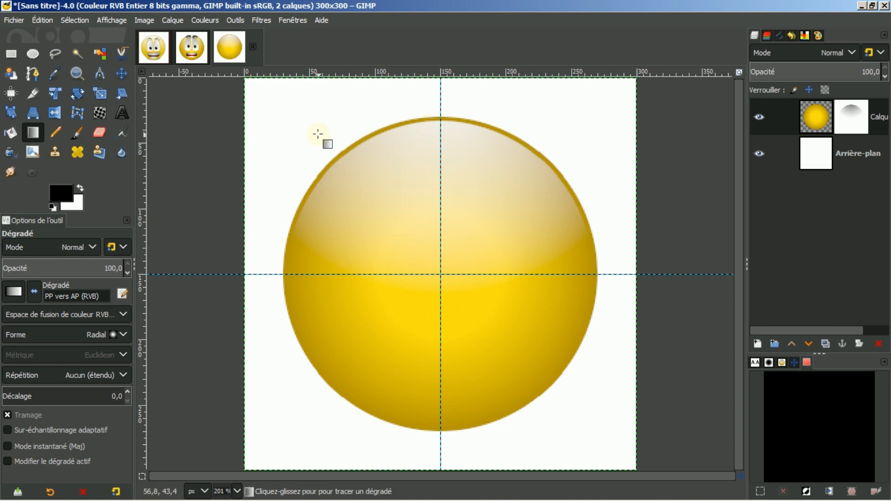
{"action": "left_click", "coordinate": [144, 20]}
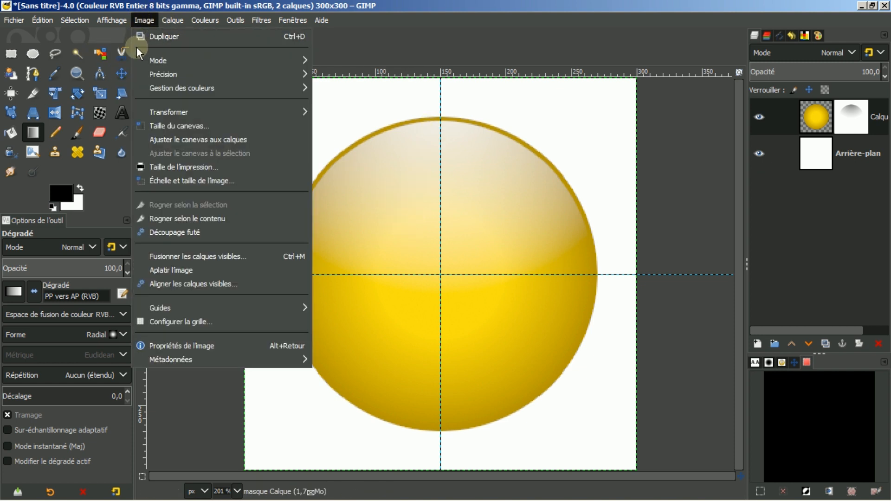
{"action": "mouse_move", "coordinate": [168, 308]}
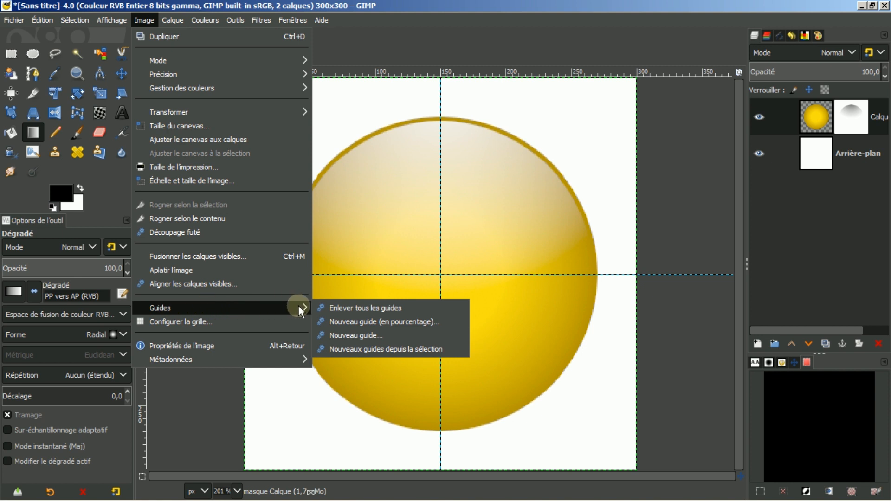
{"action": "left_click", "coordinate": [339, 307]}
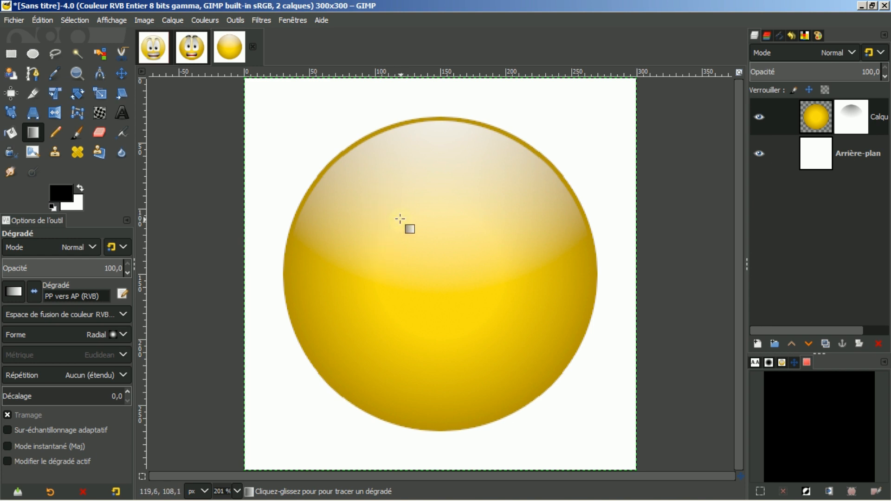
Import the path file oeil smiley.svg and make the eye path visible on the face.
{"action": "left_click", "coordinate": [780, 36]}
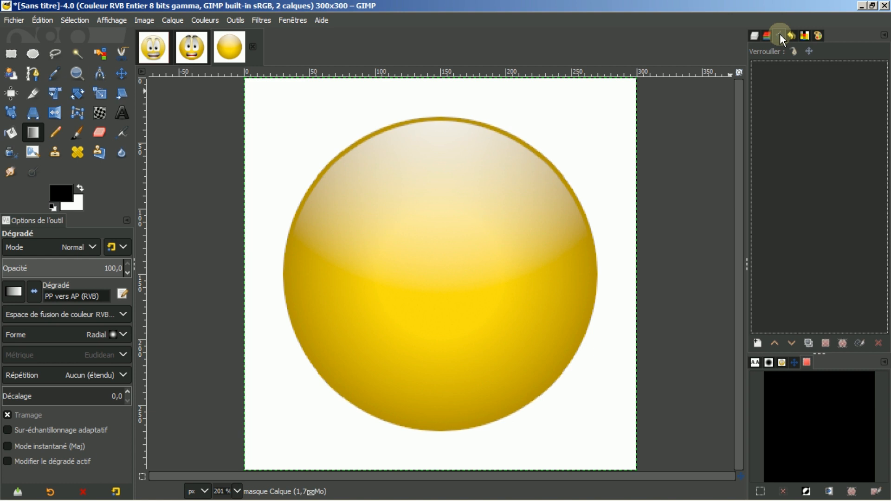
{"action": "right_click", "coordinate": [807, 213]}
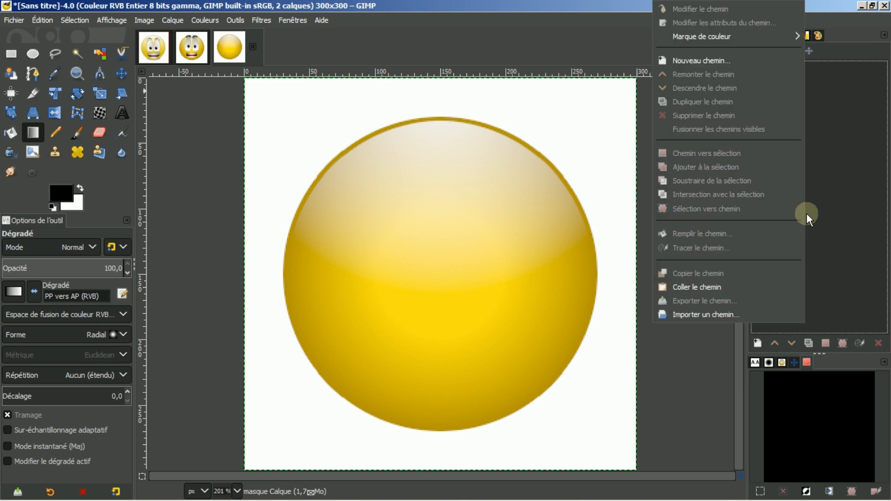
{"action": "left_click", "coordinate": [706, 314]}
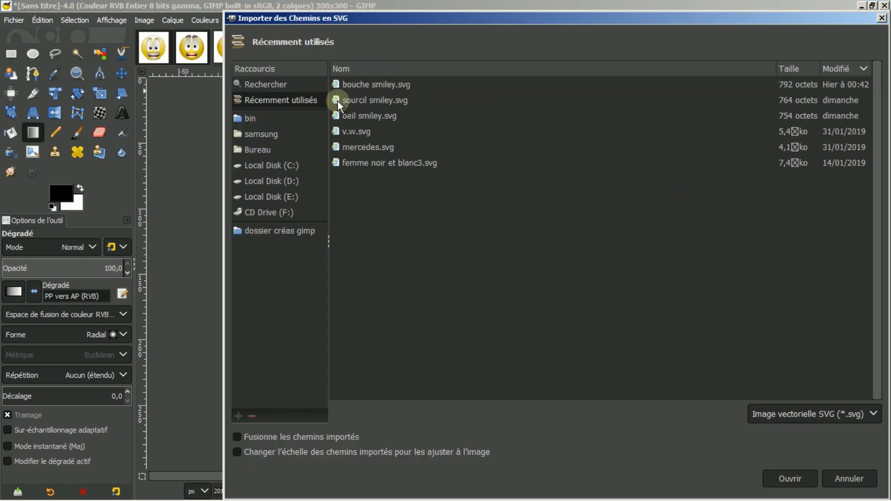
{"action": "left_click", "coordinate": [363, 118]}
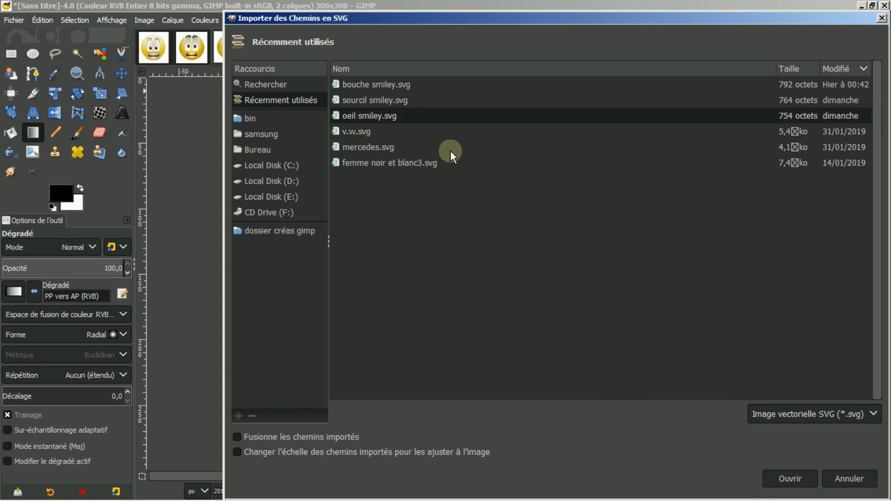
{"action": "left_click", "coordinate": [777, 477]}
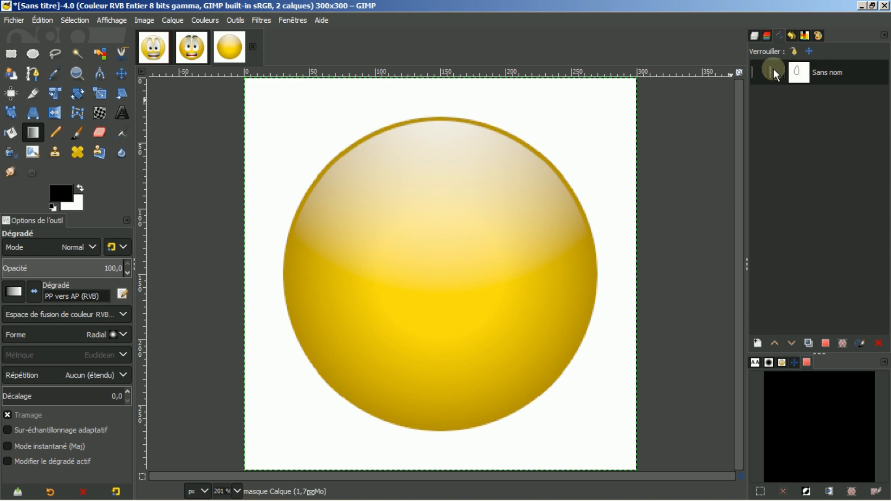
{"action": "left_click", "coordinate": [759, 72]}
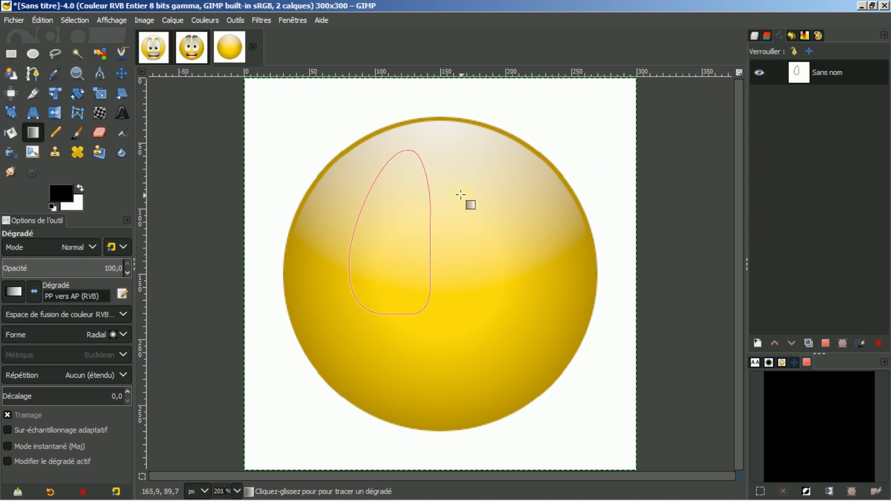
Add a new 300 × 300 px transparent layer above the masked face layer.
{"action": "left_click", "coordinate": [756, 36]}
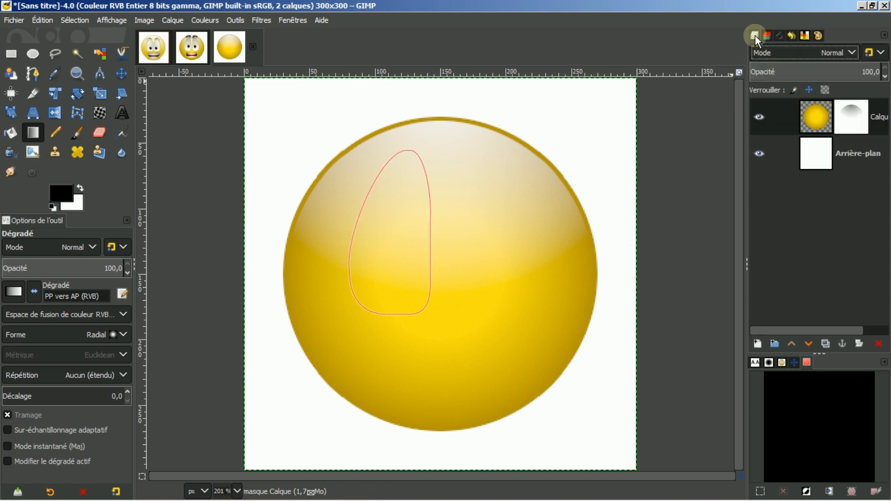
{"action": "left_click", "coordinate": [759, 116]}
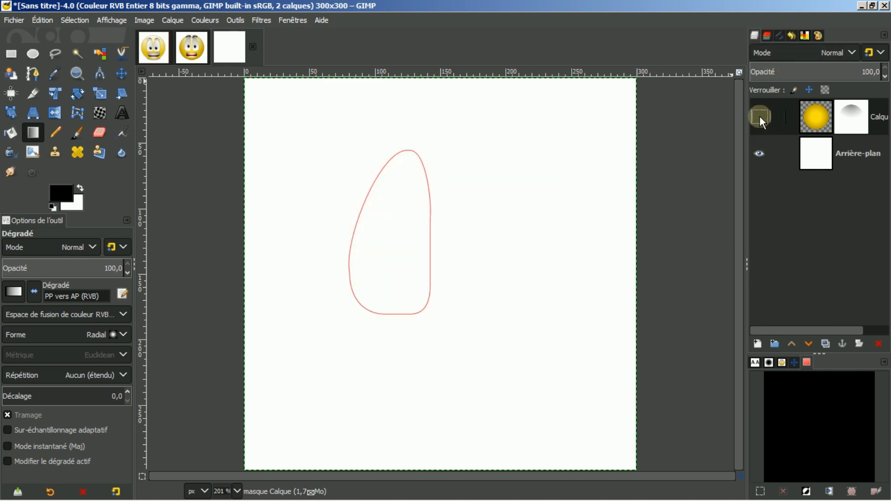
{"action": "left_click", "coordinate": [760, 116]}
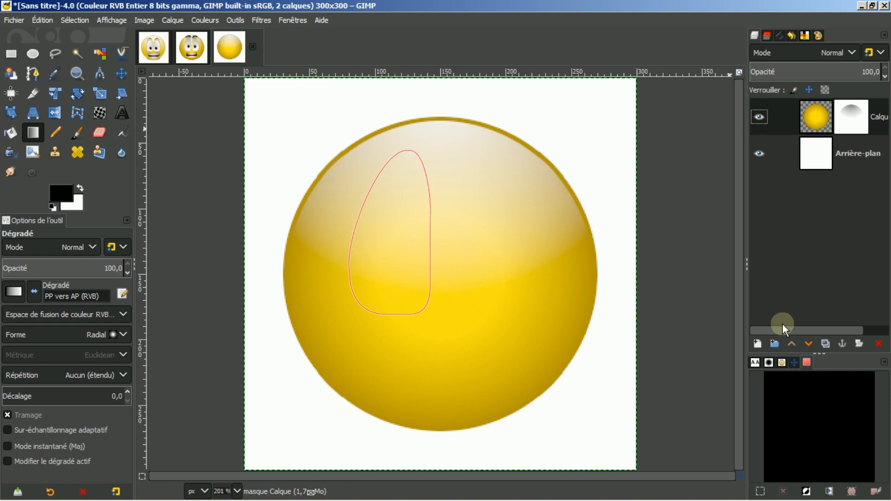
{"action": "left_click", "coordinate": [757, 344]}
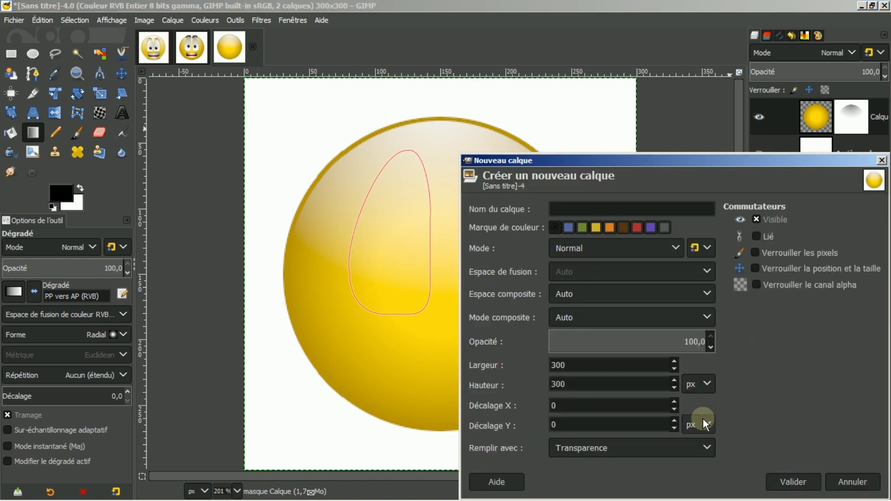
{"action": "left_click", "coordinate": [778, 483]}
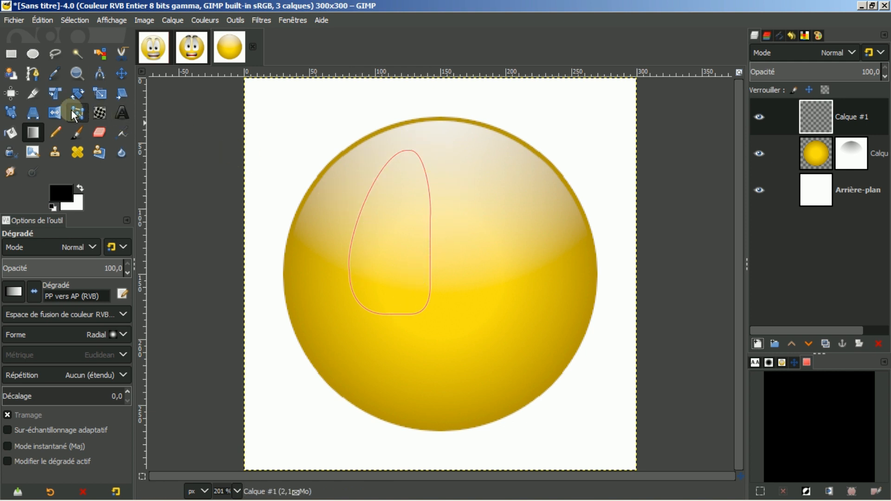
Draw a rectangular selection beside the eye path on the face and set its width to 63 px.
{"action": "left_click", "coordinate": [10, 54]}
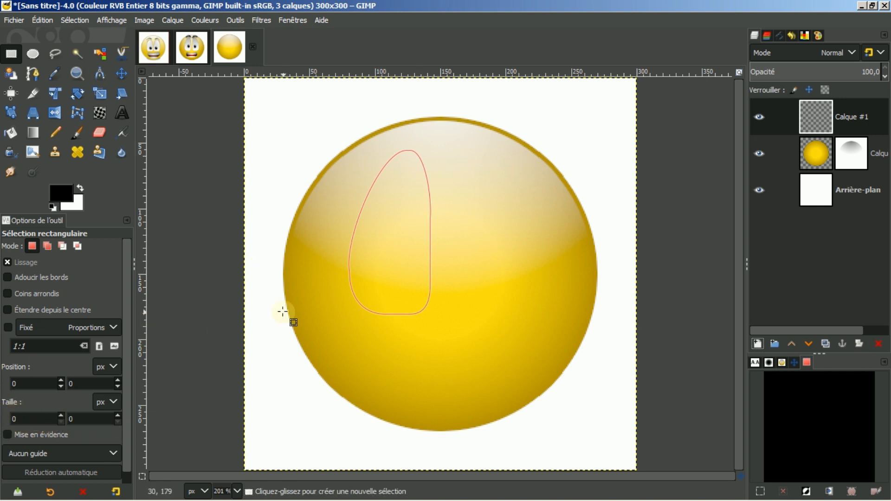
{"action": "left_click_drag", "start_coordinate": [464, 193], "coordinate": [523, 333]}
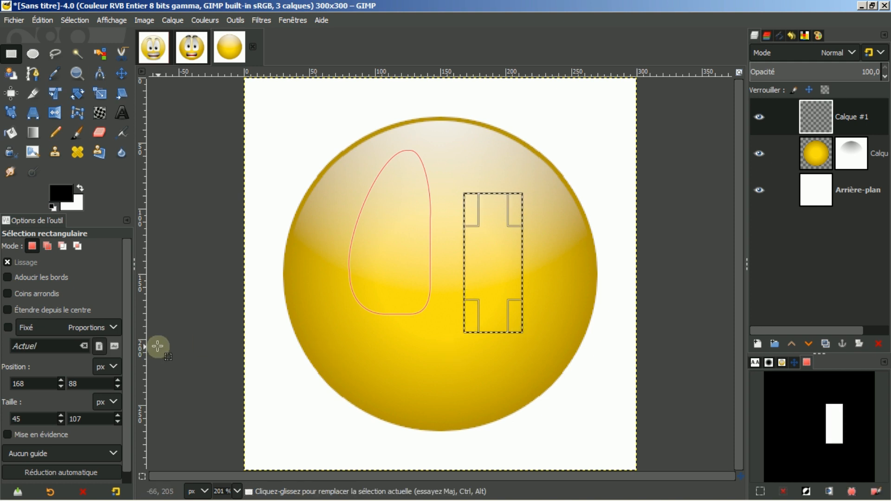
{"action": "left_click", "coordinate": [60, 415]}
{"action": "left_click", "coordinate": [61, 415]}
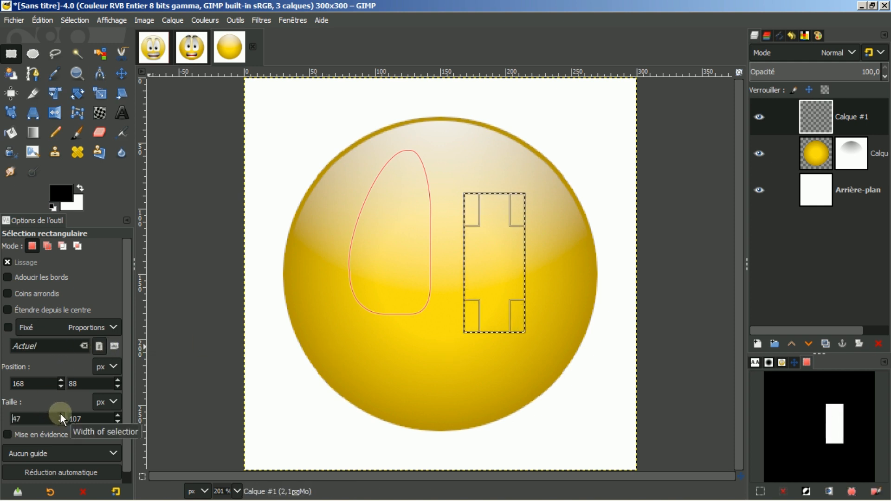
{"action": "left_click", "coordinate": [60, 415]}
{"action": "left_click", "coordinate": [60, 415]}
{"action": "left_click", "coordinate": [61, 413]}
{"action": "left_click", "coordinate": [60, 413]}
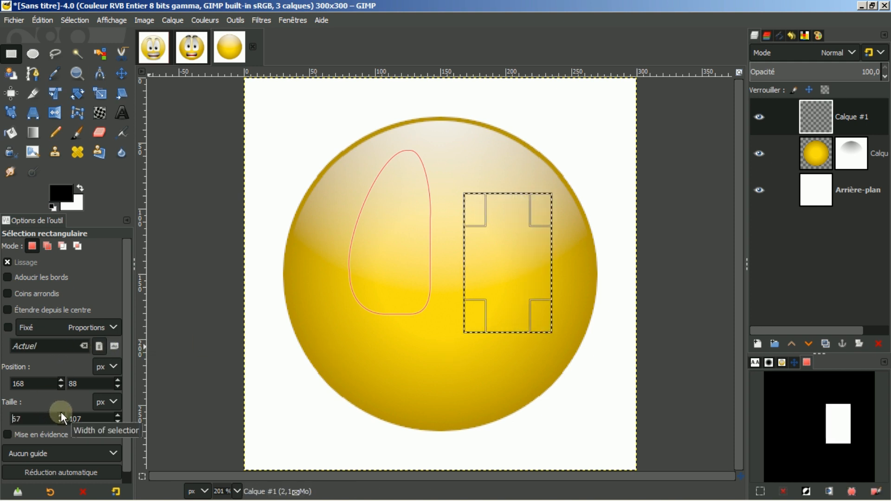
{"action": "left_click", "coordinate": [61, 422]}
{"action": "left_click", "coordinate": [61, 423]}
{"action": "left_click", "coordinate": [61, 422]}
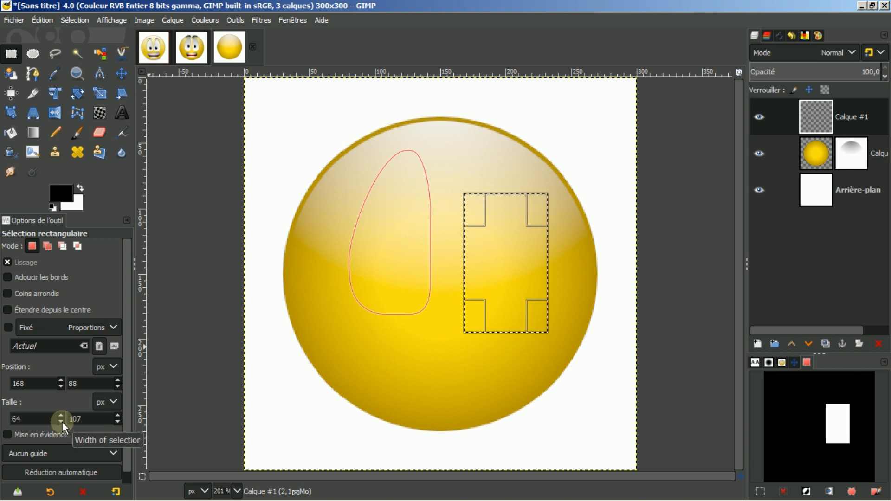
{"action": "left_click", "coordinate": [61, 423]}
Set the rectangular selection's height to 126 px and move it around the eye path at X 80, Y 55.
{"action": "left_click", "coordinate": [118, 417]}
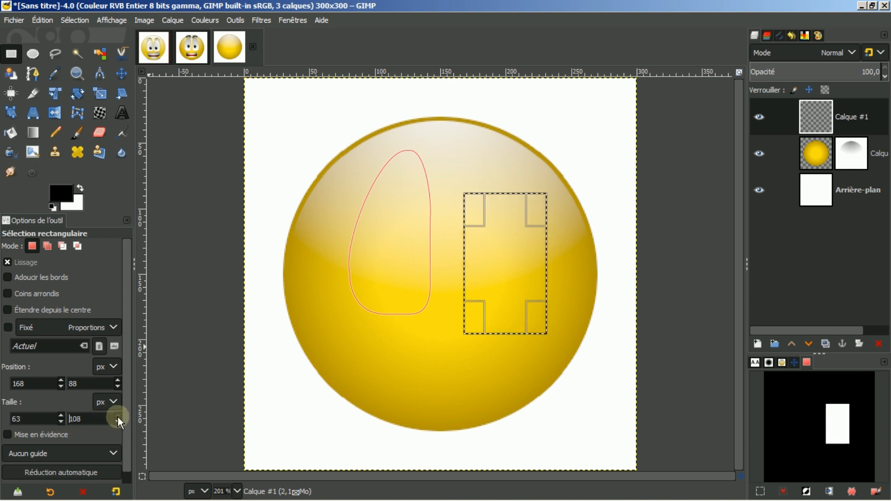
{"action": "left_click", "coordinate": [118, 417]}
{"action": "left_click", "coordinate": [117, 417]}
{"action": "left_click", "coordinate": [118, 417]}
{"action": "left_click", "coordinate": [118, 416]}
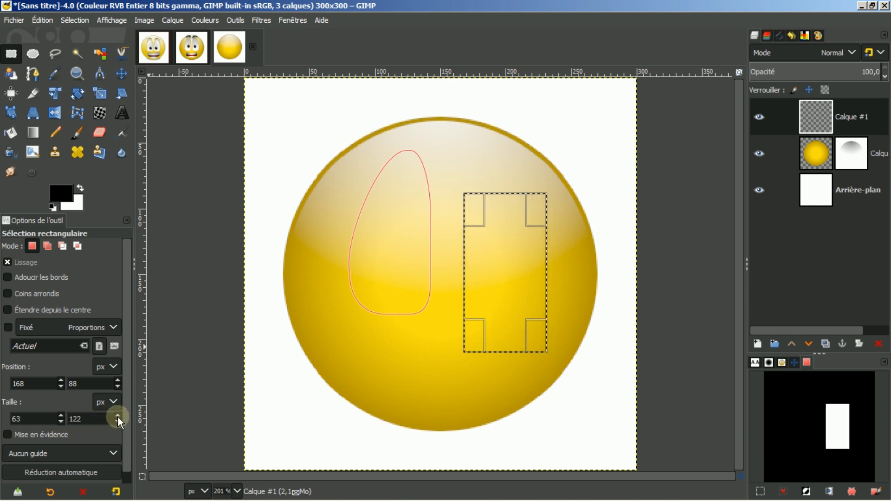
{"action": "left_click", "coordinate": [118, 417]}
{"action": "left_click", "coordinate": [118, 417]}
{"action": "left_click", "coordinate": [118, 417]}
{"action": "left_click", "coordinate": [118, 416]}
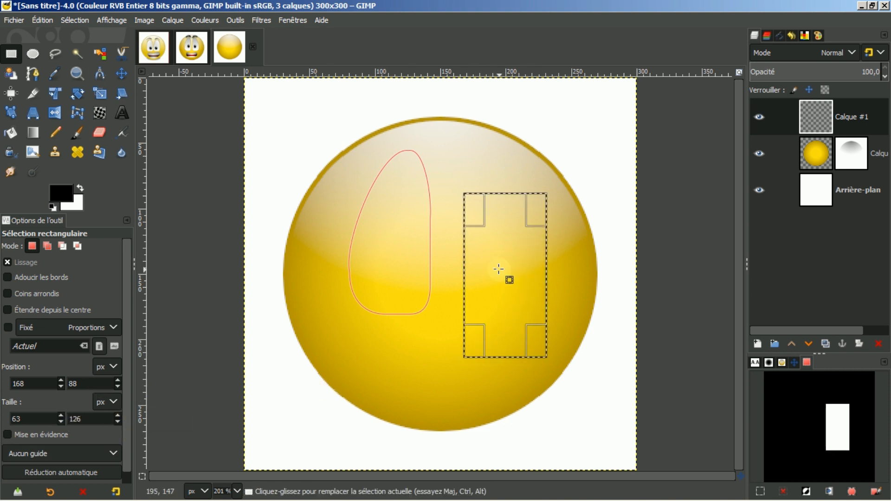
{"action": "left_click_drag", "start_coordinate": [499, 269], "coordinate": [388, 227]}
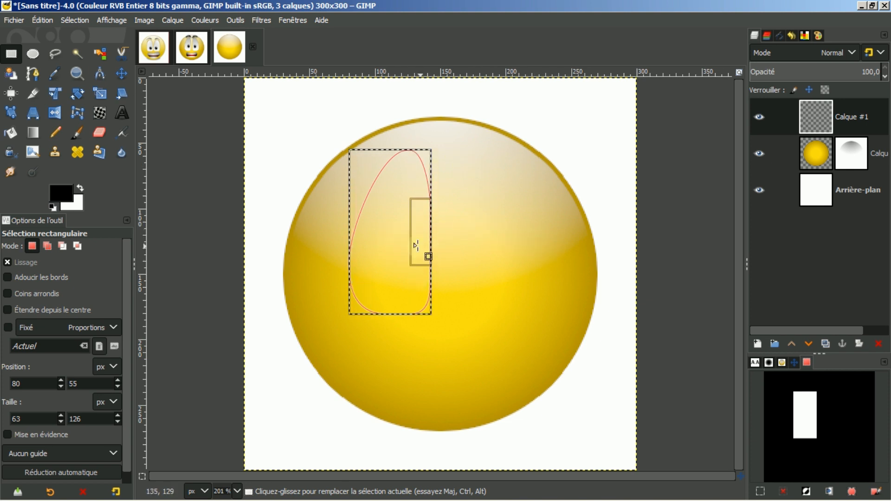
{"action": "left_click", "coordinate": [384, 226]}
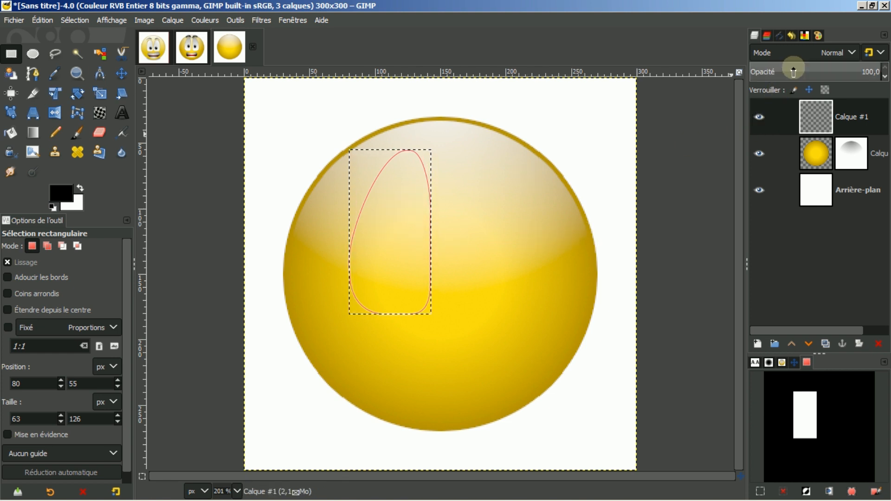
Hide the imported eye path and activate it for node editing with the Paths tool.
{"action": "left_click", "coordinate": [781, 38]}
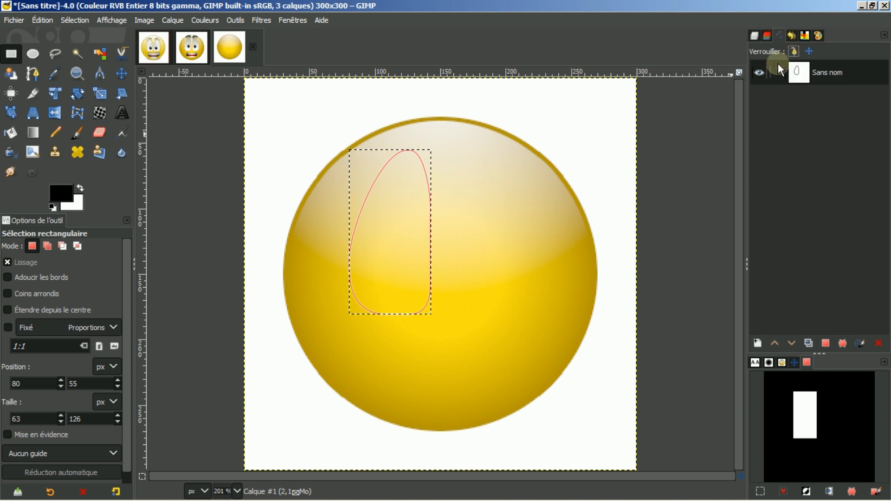
{"action": "left_click", "coordinate": [760, 72]}
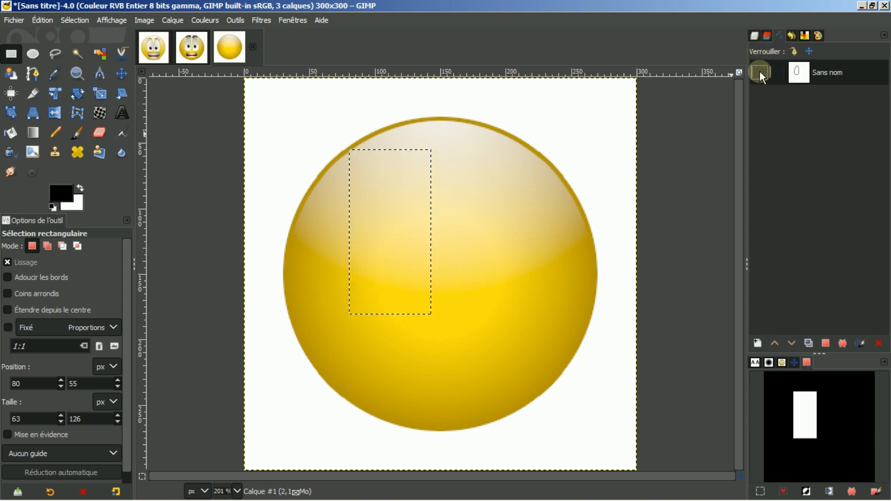
{"action": "double_click", "coordinate": [799, 79]}
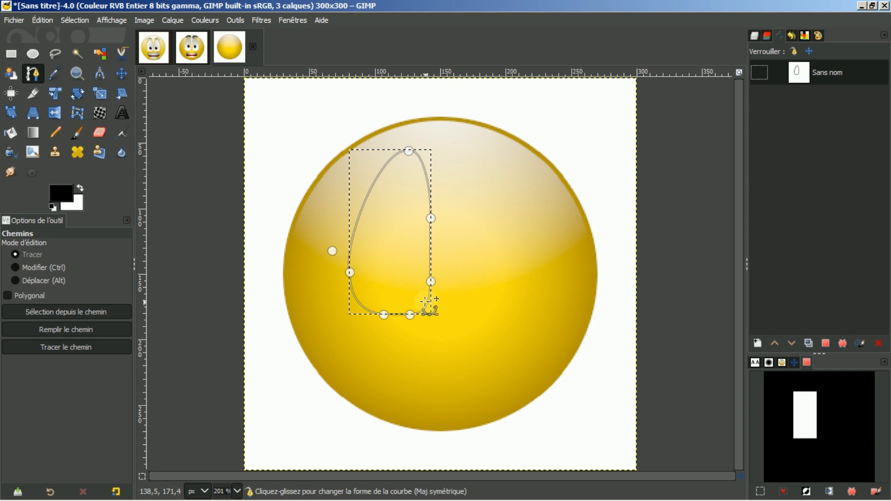
Try reshaping the lower-right curve of the eye path, and undo the changes.
{"action": "left_click", "coordinate": [425, 302]}
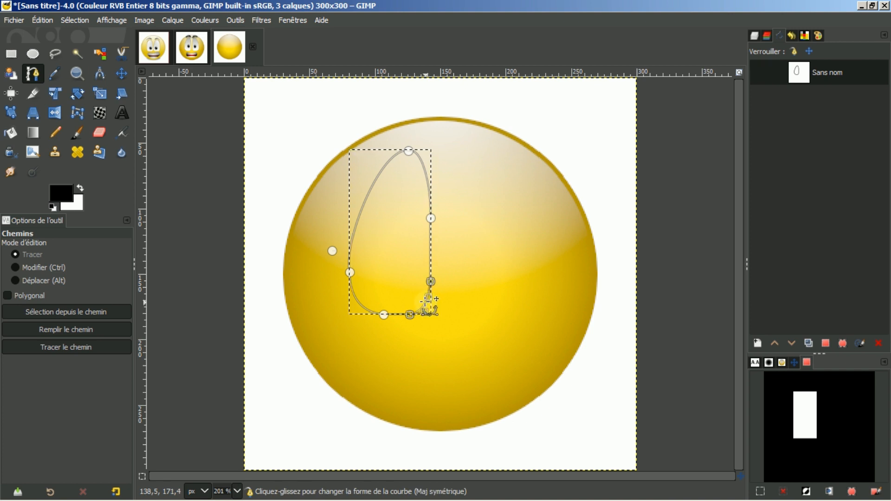
{"action": "left_click_drag", "start_coordinate": [426, 302], "coordinate": [424, 300]}
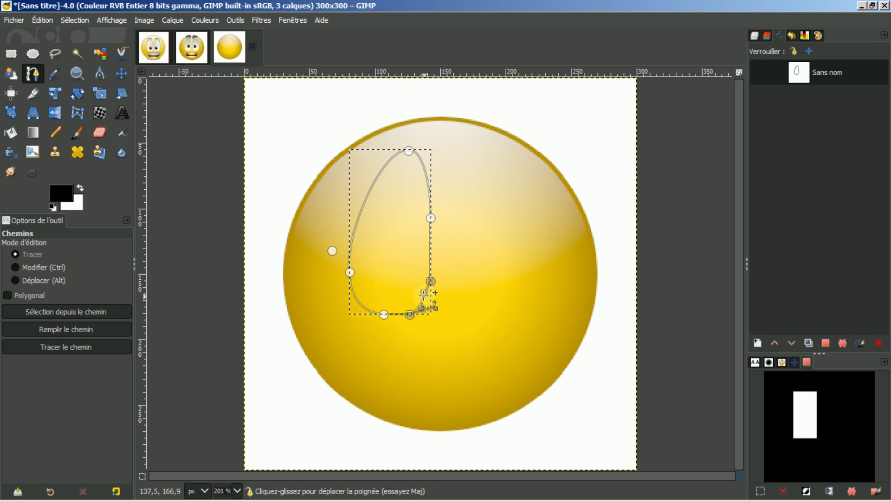
{"action": "left_click_drag", "start_coordinate": [424, 293], "coordinate": [431, 302]}
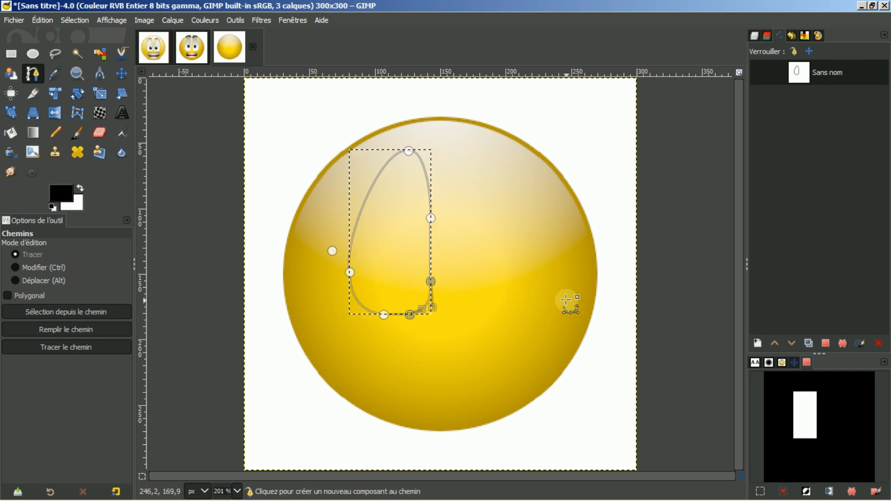
{"action": "key", "text": "ctrl"}
{"action": "key", "text": "ctrl+z"}
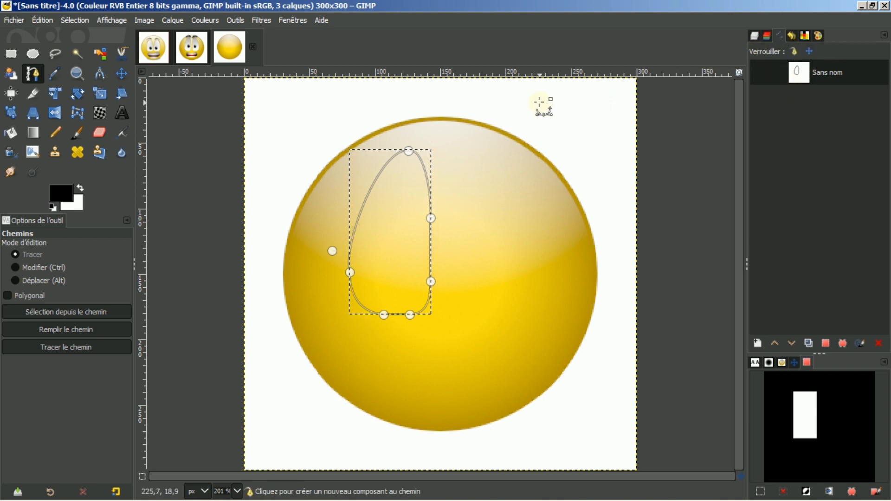
Replace the rectangular selection with one made from the eye path, and activate the empty layer Calque #1.
{"action": "left_click", "coordinate": [123, 74]}
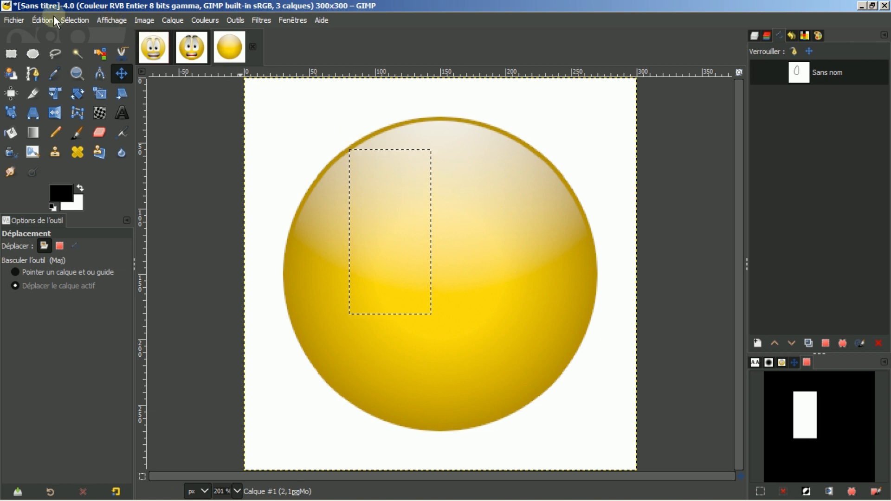
{"action": "left_click", "coordinate": [80, 22]}
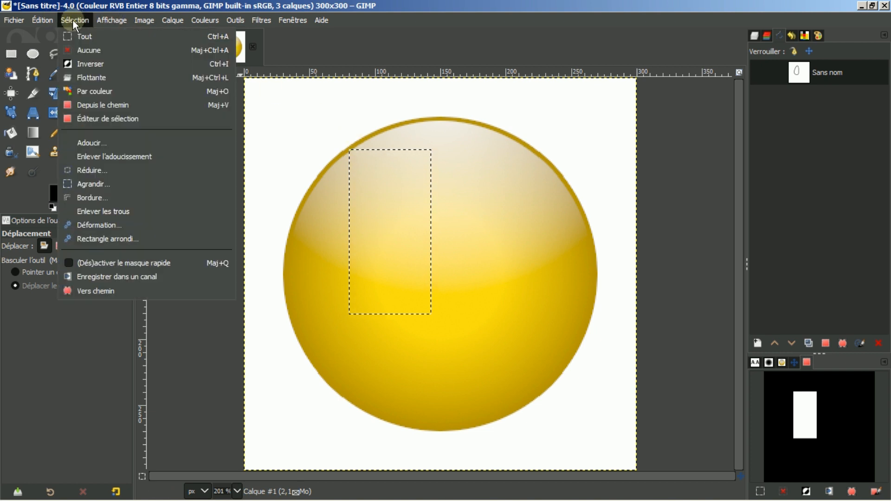
{"action": "left_click", "coordinate": [82, 51]}
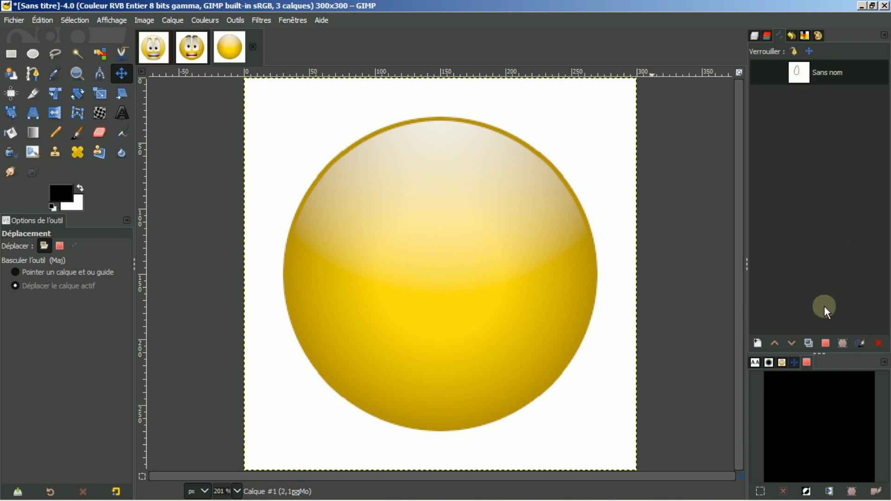
{"action": "left_click", "coordinate": [826, 343]}
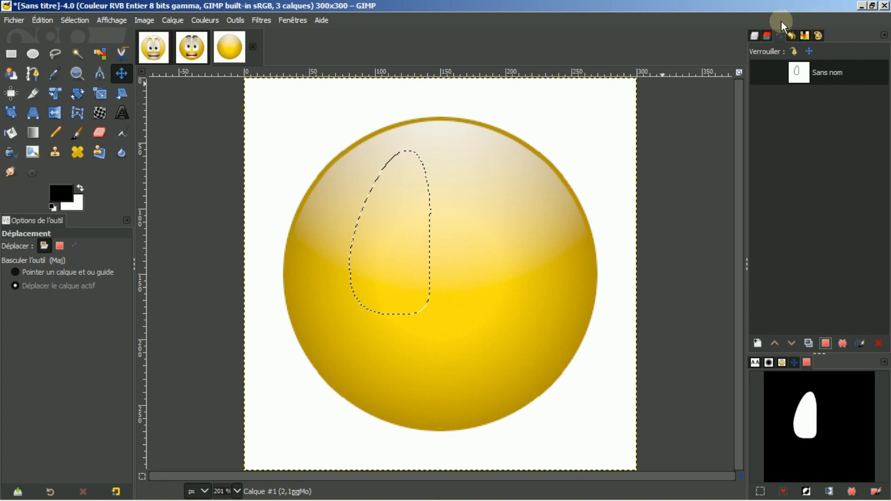
{"action": "left_click", "coordinate": [753, 37]}
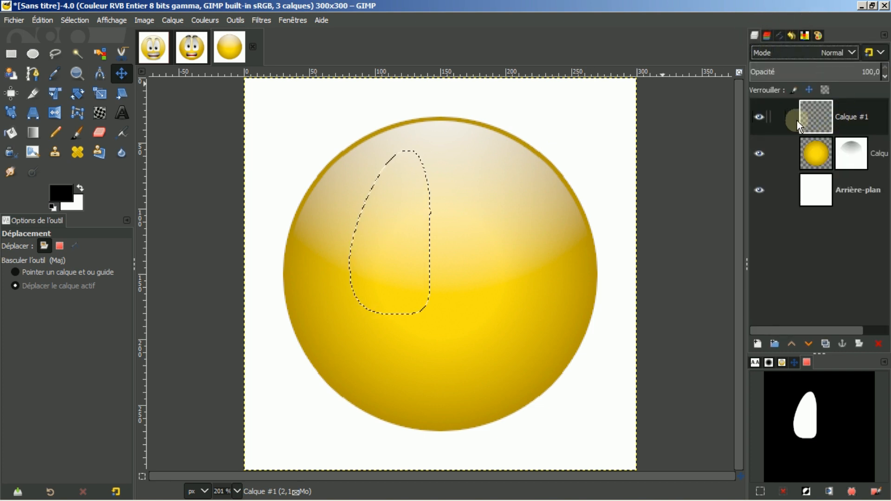
{"action": "left_click", "coordinate": [814, 115]}
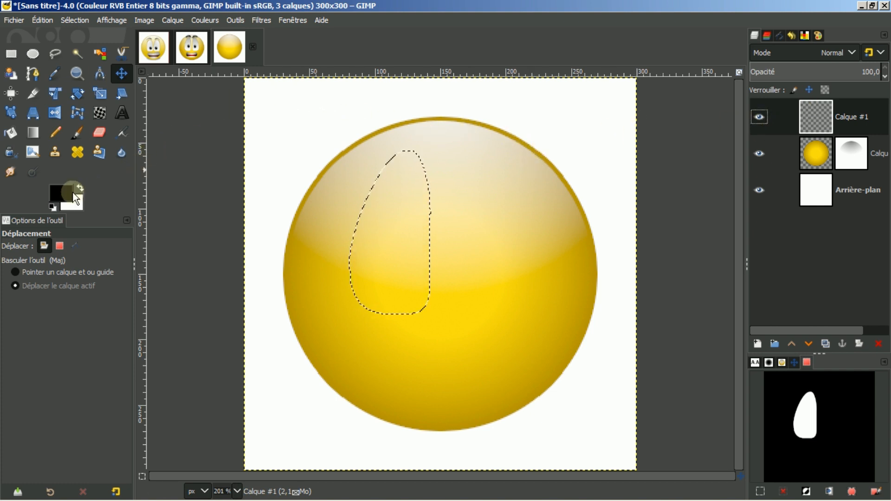
Set the foreground colour to the grey b1b1b1.
{"action": "left_click", "coordinate": [74, 195]}
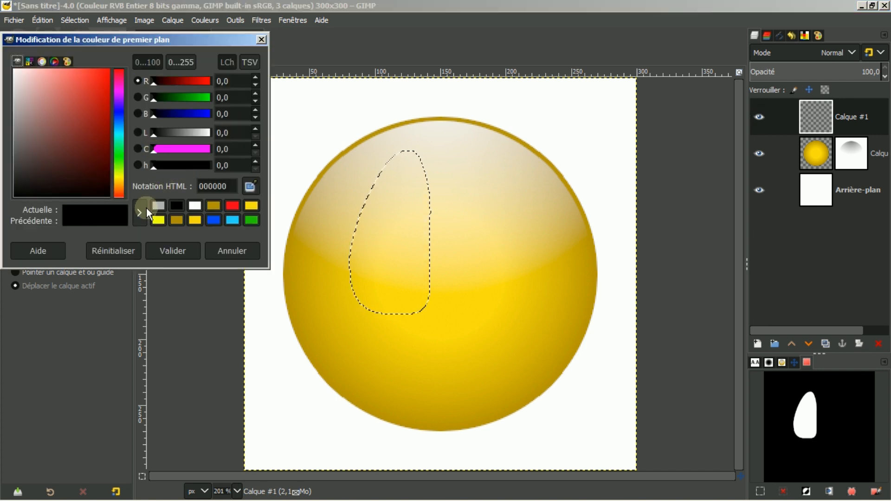
{"action": "left_click", "coordinate": [158, 206]}
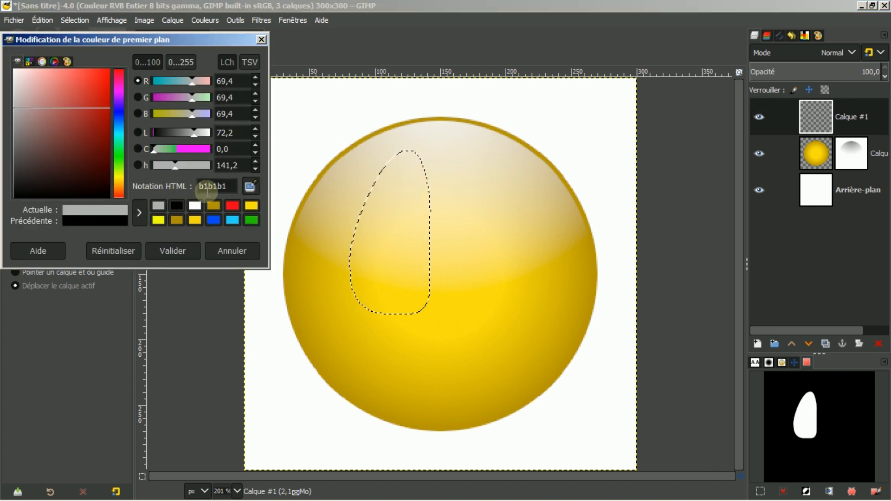
{"action": "left_click", "coordinate": [170, 251]}
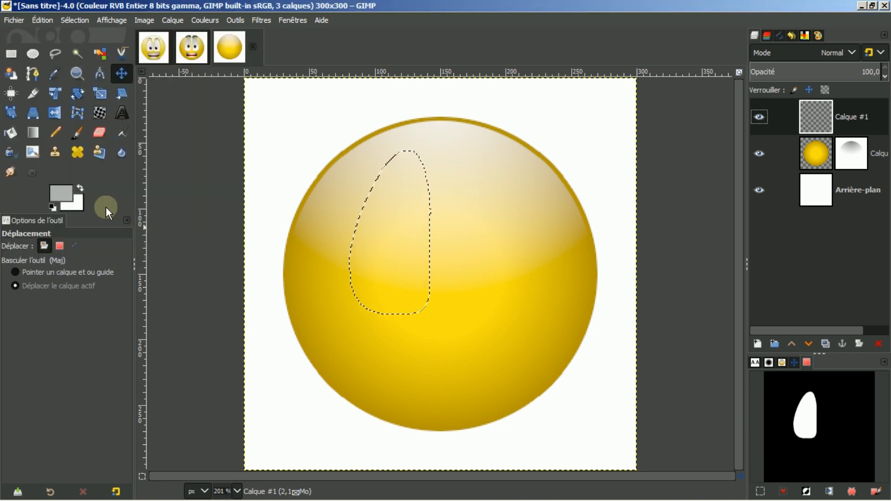
Fill the eye selection with a linear grey-to-white gradient from its top edge down to X 126, Y 181.
{"action": "left_click", "coordinate": [32, 131]}
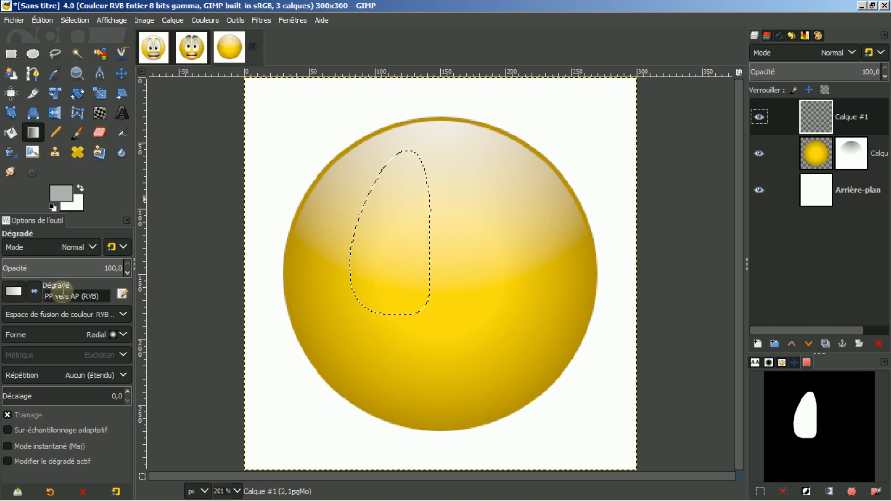
{"action": "left_click", "coordinate": [123, 334]}
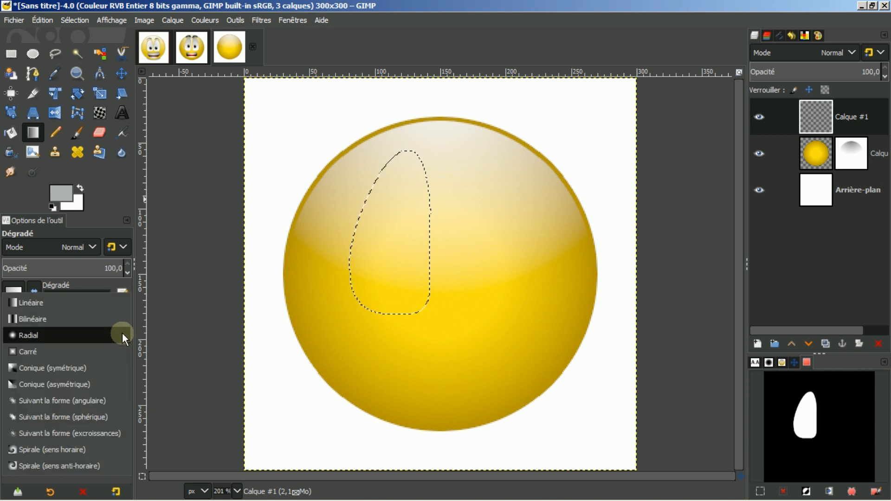
{"action": "left_click", "coordinate": [62, 302]}
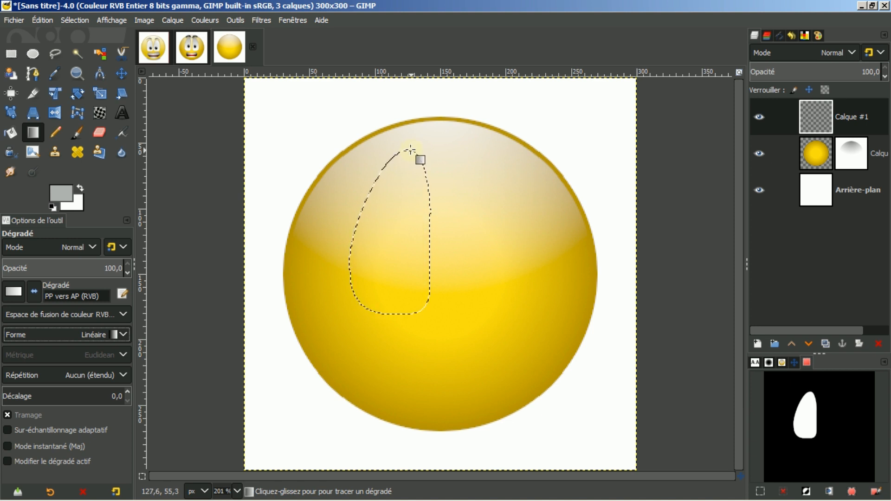
{"action": "left_click_drag", "start_coordinate": [411, 149], "coordinate": [409, 314]}
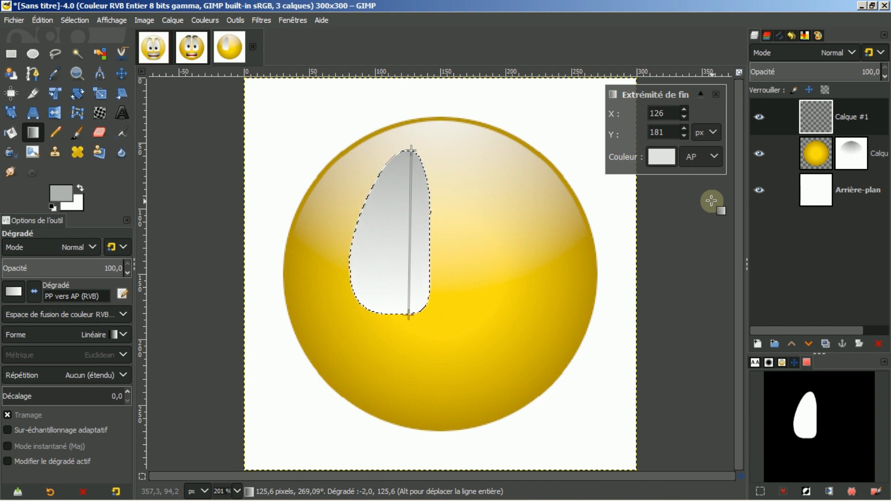
{"action": "key", "text": "Return"}
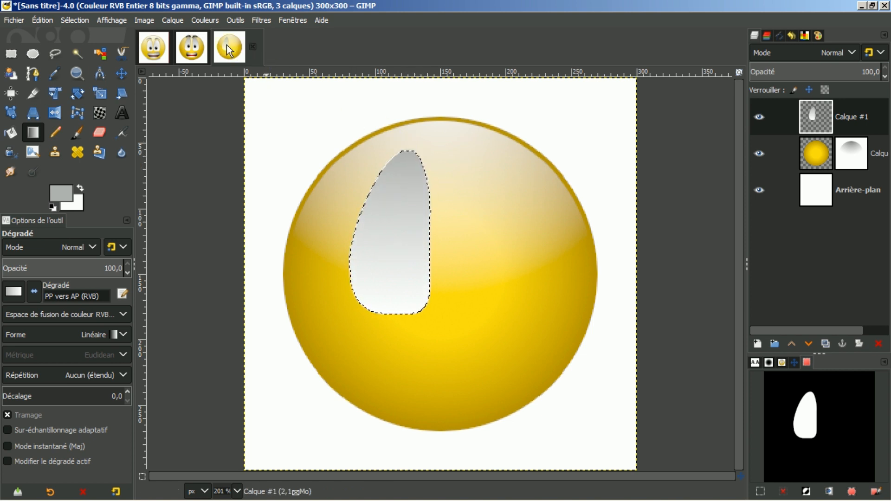
Check the eyes in the reference smiley image and add a new 300 × 300 px transparent layer above the eye layer.
{"action": "left_click", "coordinate": [192, 48]}
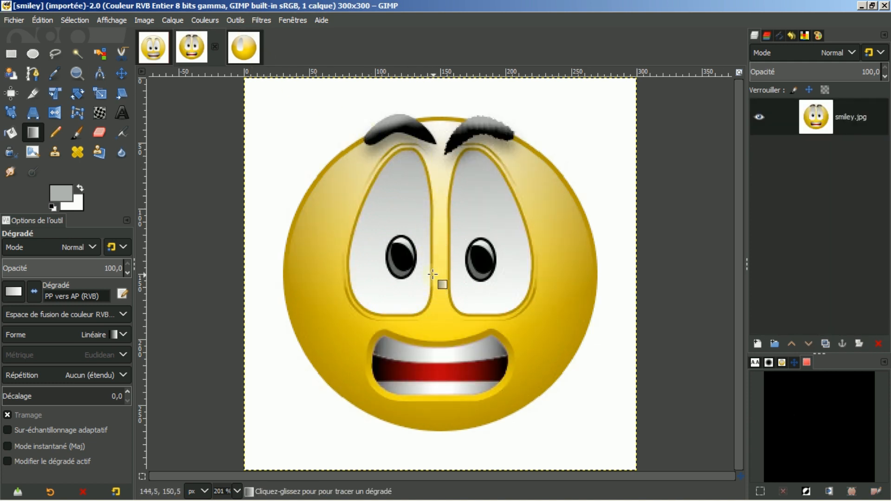
{"action": "left_click", "coordinate": [245, 47]}
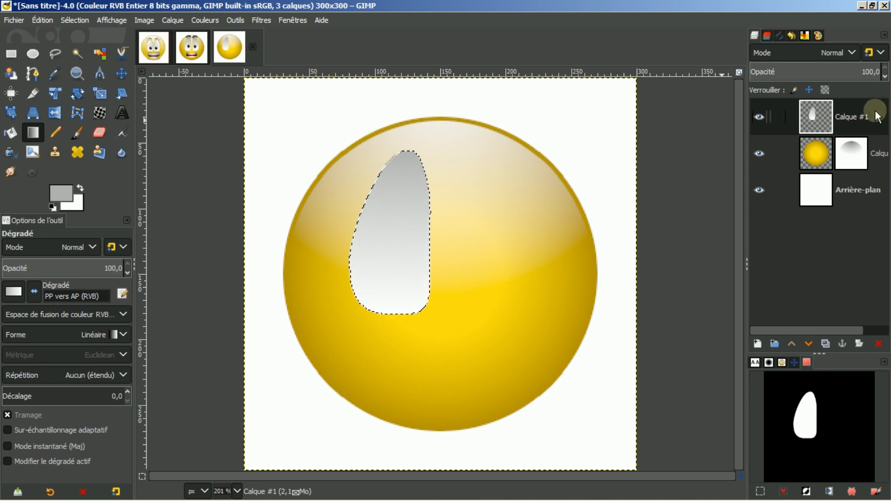
{"action": "left_click", "coordinate": [757, 343]}
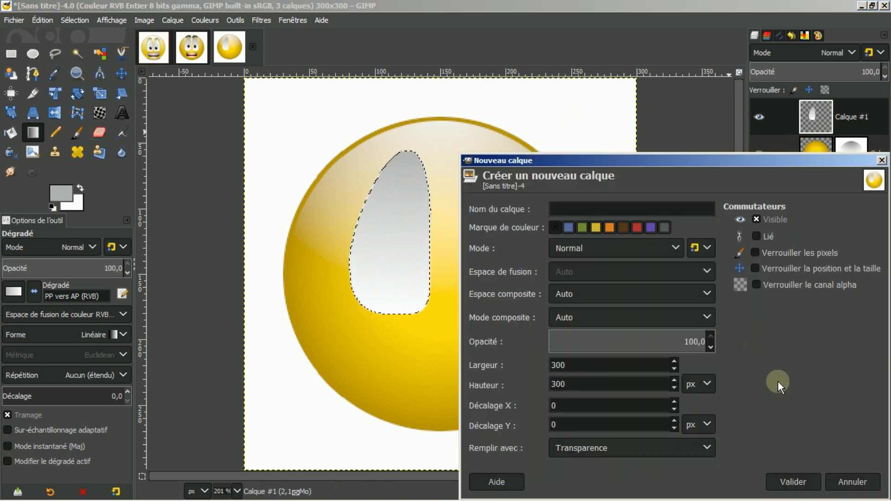
{"action": "left_click", "coordinate": [790, 488]}
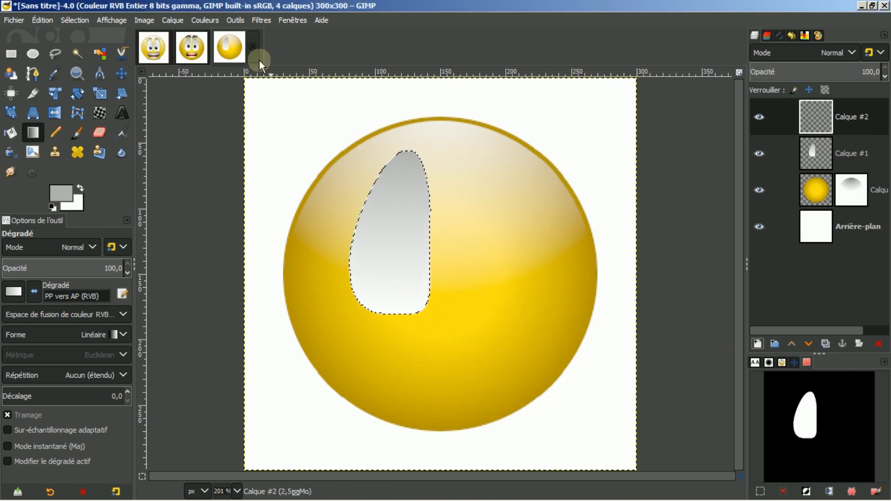
Grow the eye selection by 2 px.
{"action": "left_click", "coordinate": [74, 19]}
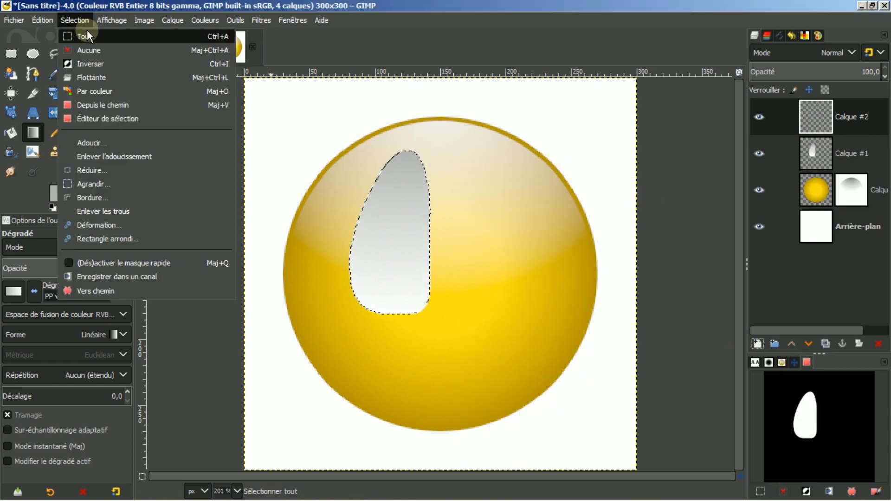
{"action": "left_click", "coordinate": [81, 185]}
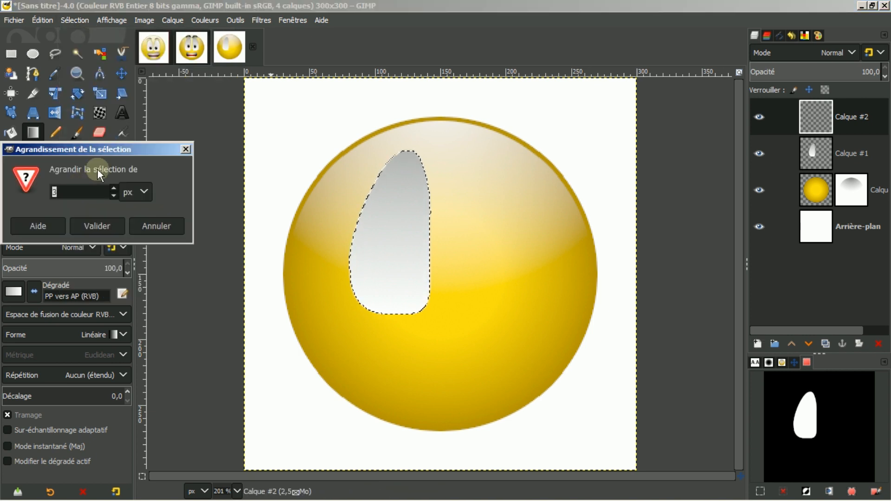
{"action": "left_click", "coordinate": [113, 195]}
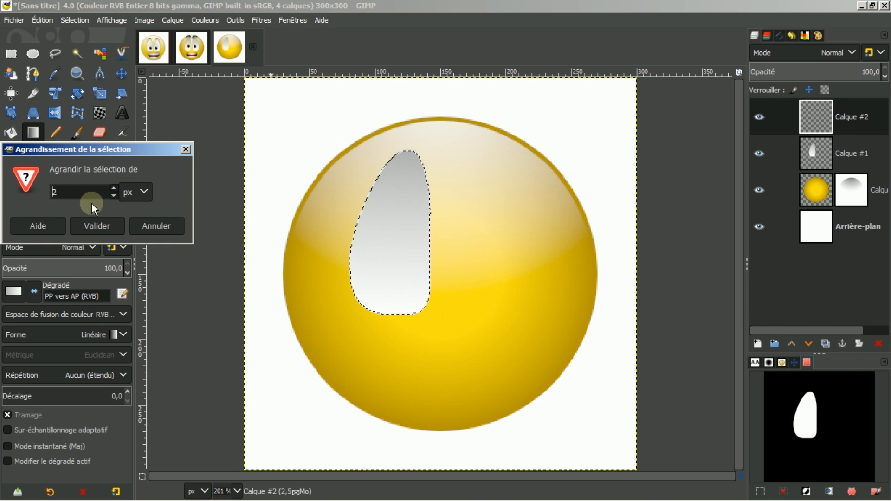
{"action": "left_click", "coordinate": [90, 222]}
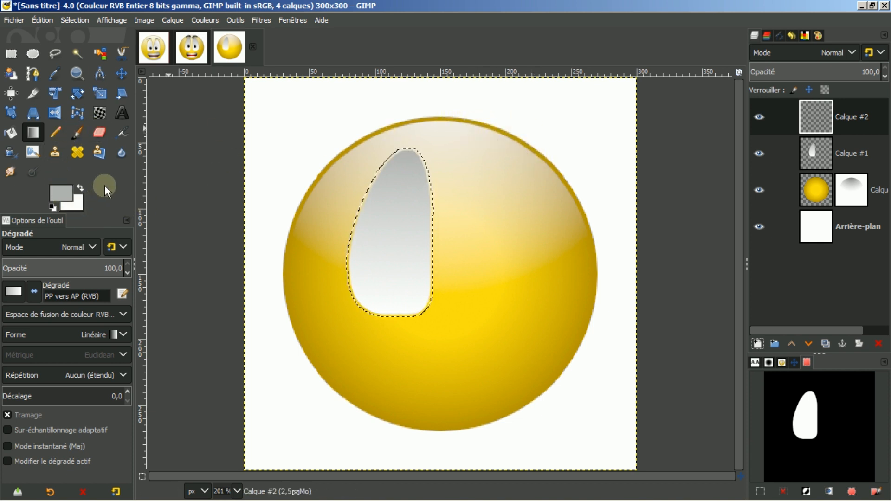
Set the foreground colour to the dark yellow b39405.
{"action": "left_click", "coordinate": [62, 191]}
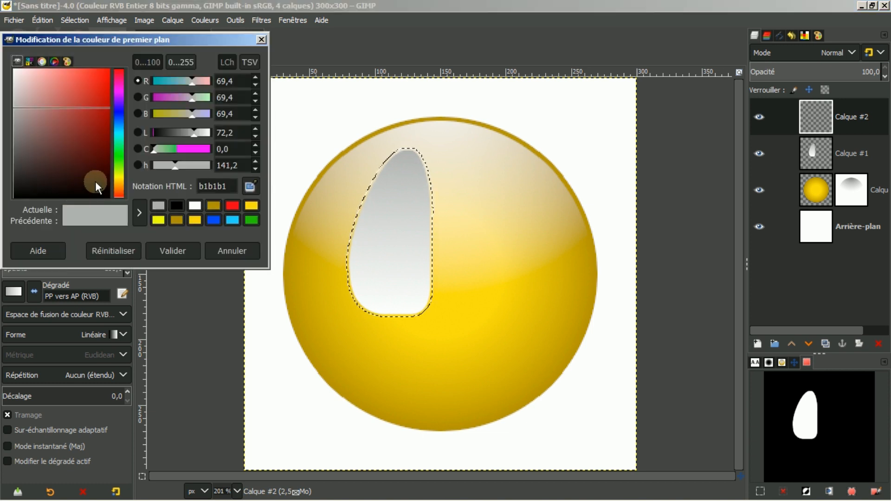
{"action": "left_click", "coordinate": [213, 206]}
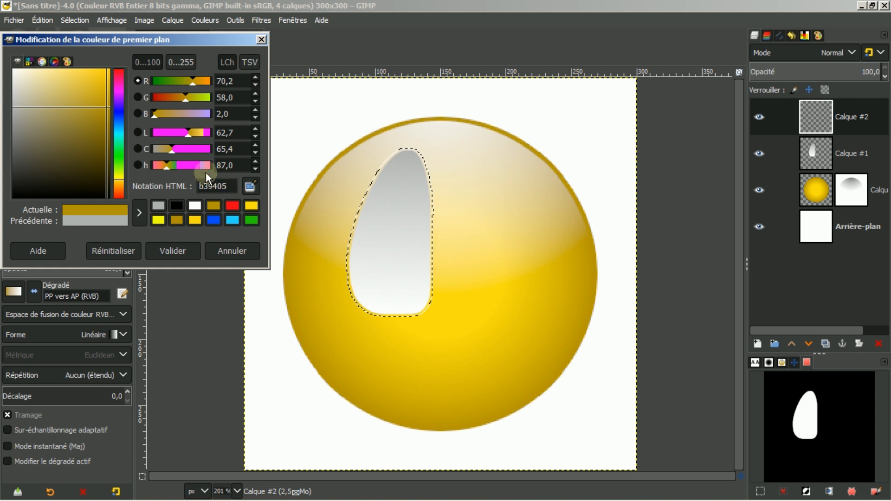
{"action": "left_click", "coordinate": [172, 254]}
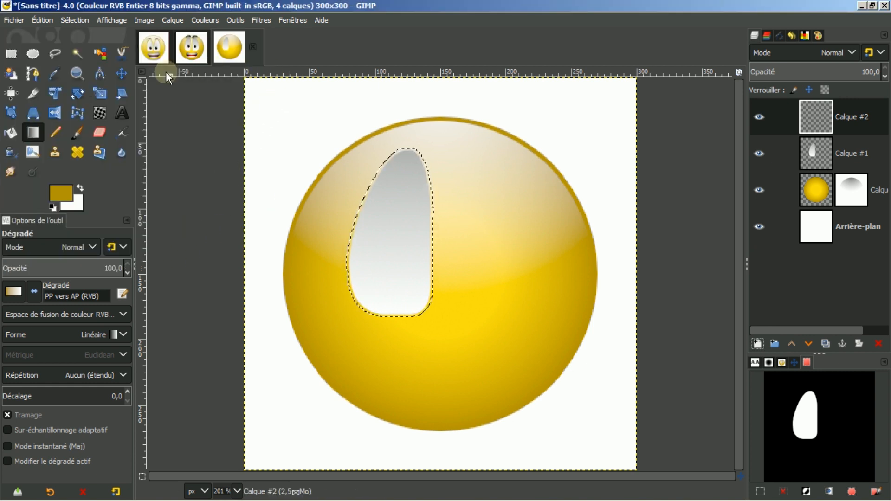
Fill the enlarged selection on Calque #2 with the foreground colour and move that layer below Calque #1.
{"action": "left_click", "coordinate": [10, 134]}
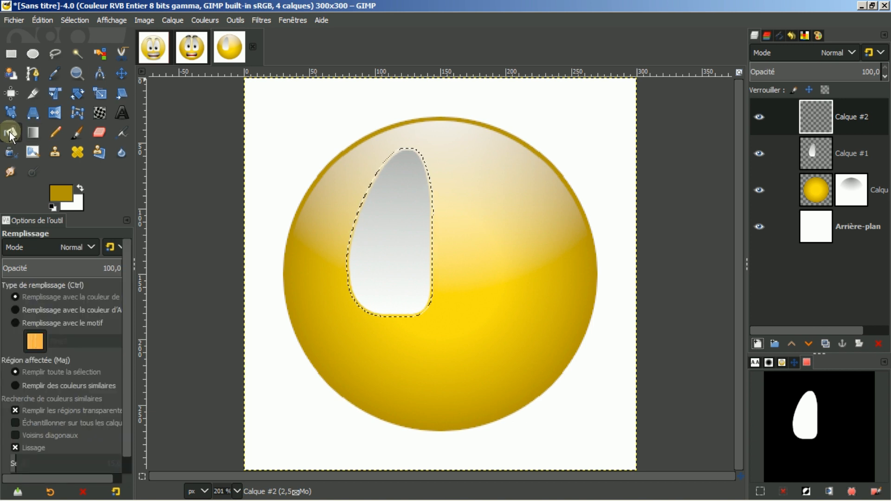
{"action": "left_click", "coordinate": [393, 239]}
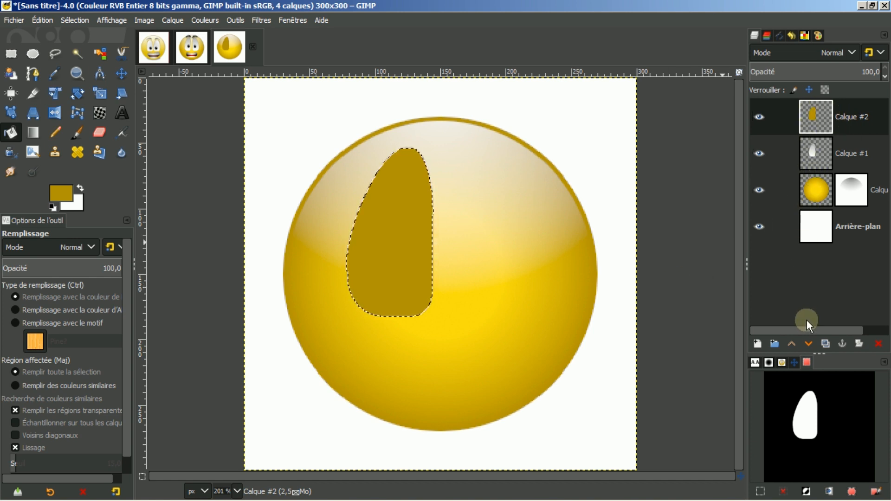
{"action": "left_click", "coordinate": [807, 343]}
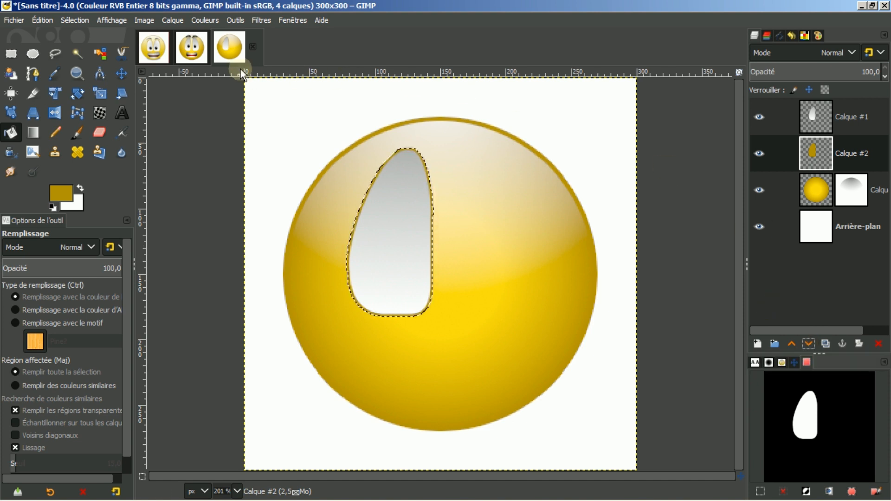
Check the eye outlines in the reference smiley, then add a 300 × 300 px transparent layer above Calque #2 named "cerne haut".
{"action": "left_click", "coordinate": [192, 47]}
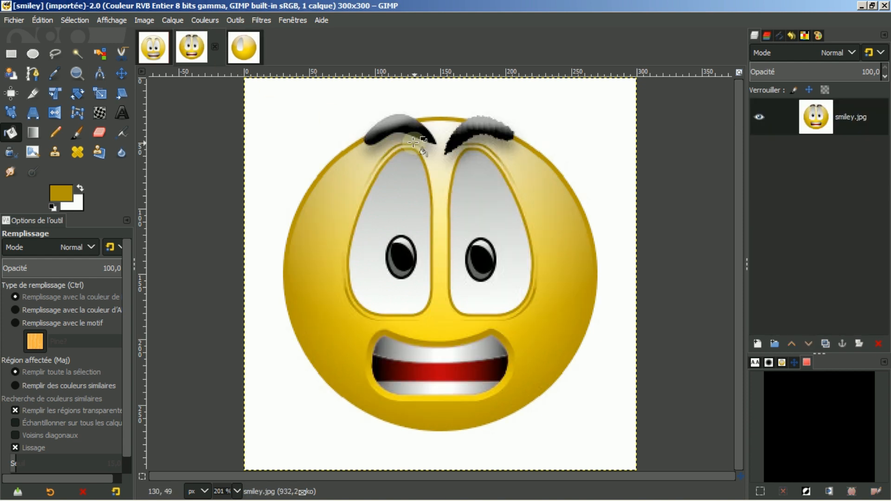
{"action": "left_click", "coordinate": [247, 54]}
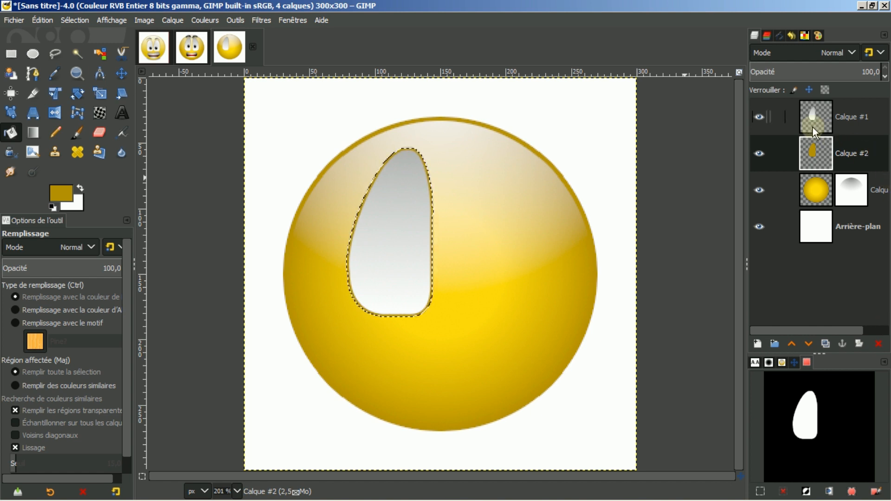
{"action": "left_click", "coordinate": [758, 344]}
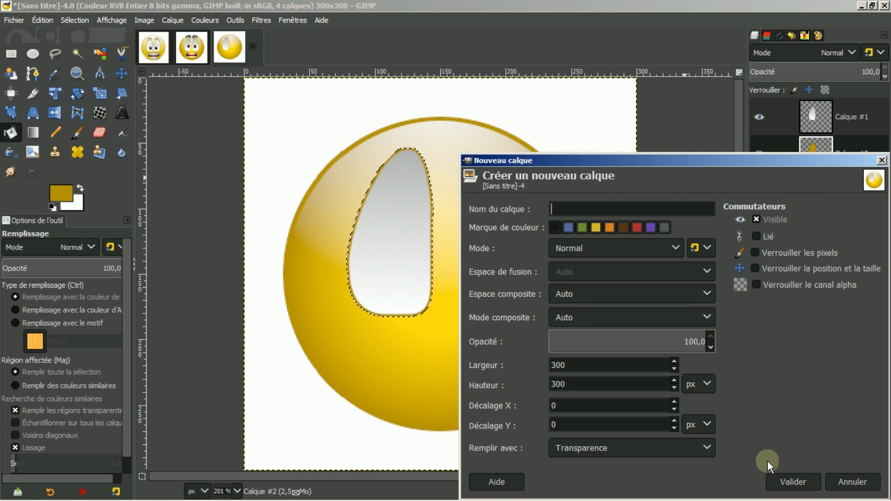
{"action": "left_click", "coordinate": [779, 477]}
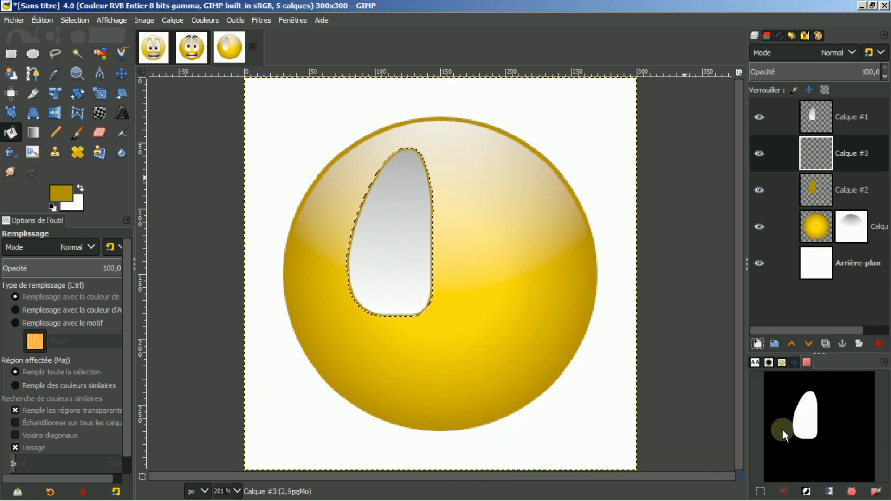
{"action": "double_click", "coordinate": [845, 152]}
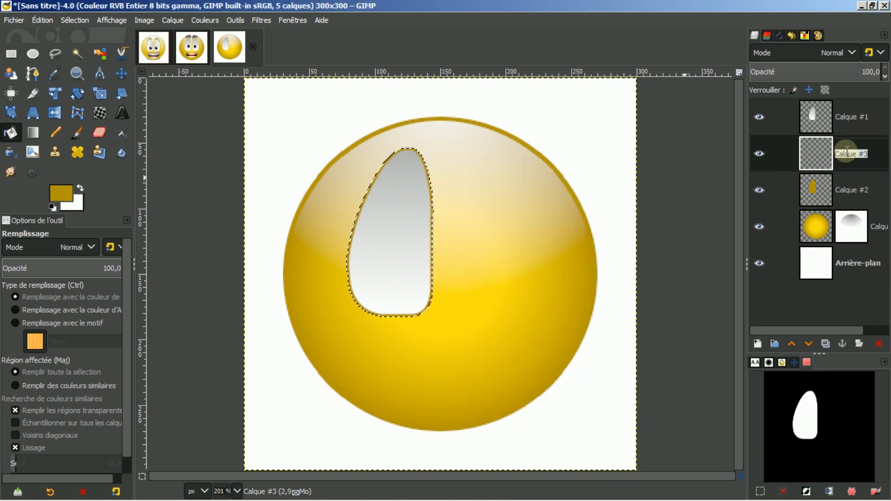
{"action": "type", "text": "cerne "}
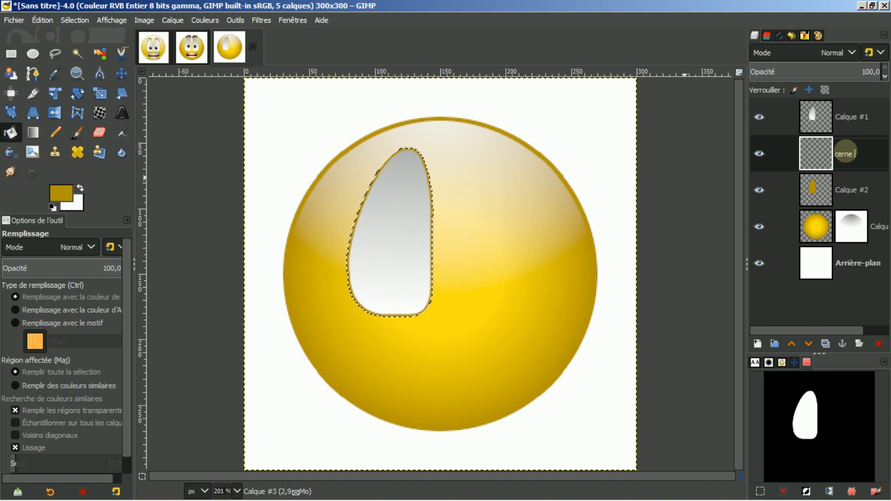
{"action": "type", "text": "haut"}
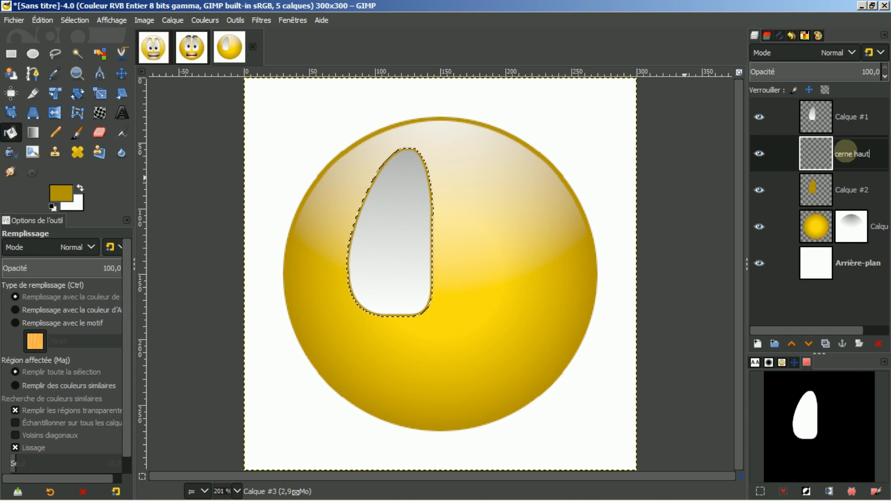
{"action": "key", "text": "Return"}
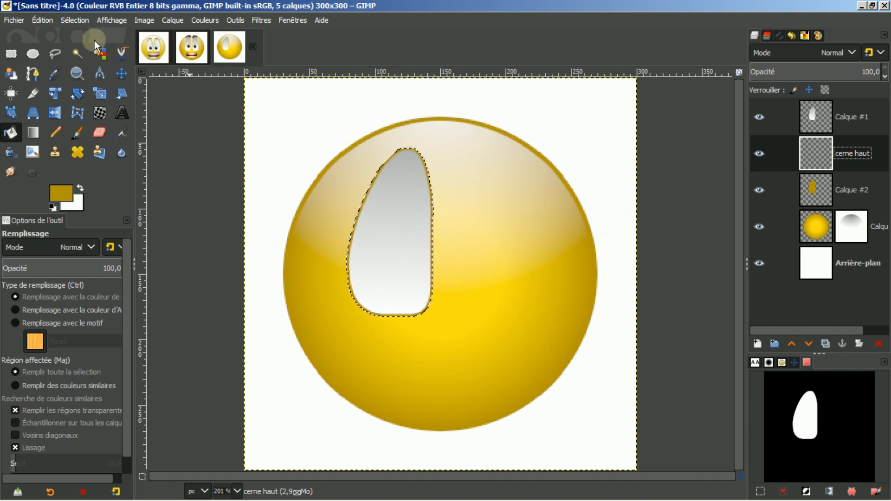
Grow the selection by another 3 px and fill it with the dark yellow foreground colour on the cerne haut layer.
{"action": "left_click", "coordinate": [71, 20]}
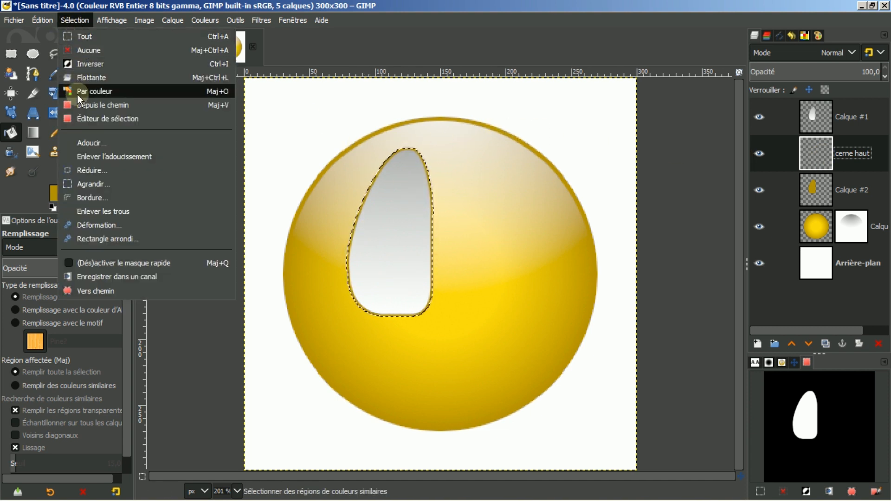
{"action": "left_click", "coordinate": [79, 183]}
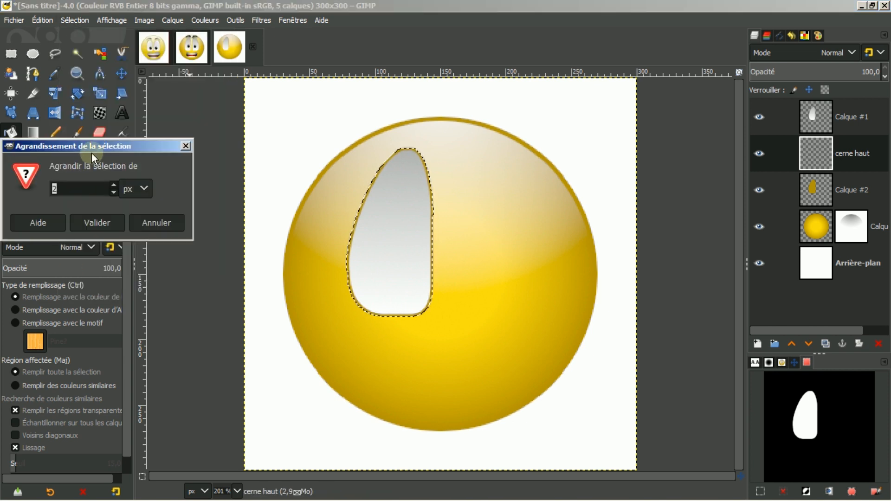
{"action": "left_click", "coordinate": [113, 185]}
{"action": "left_click", "coordinate": [88, 220]}
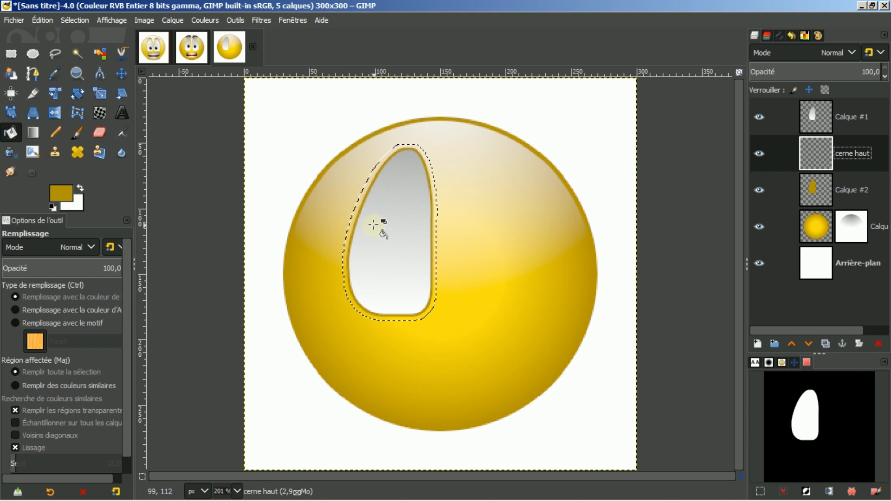
{"action": "left_click", "coordinate": [383, 214]}
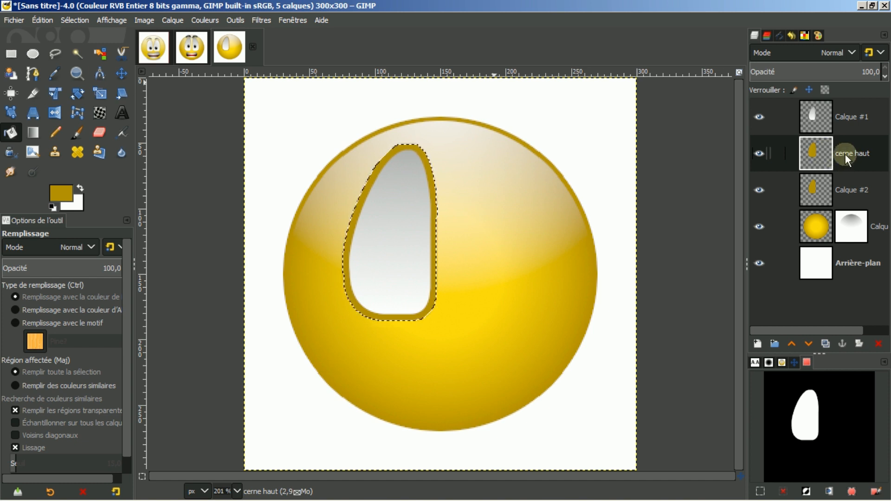
Duplicate the cerne haut layer, rename the copy "cerne bas" and hide it.
{"action": "left_click", "coordinate": [826, 346]}
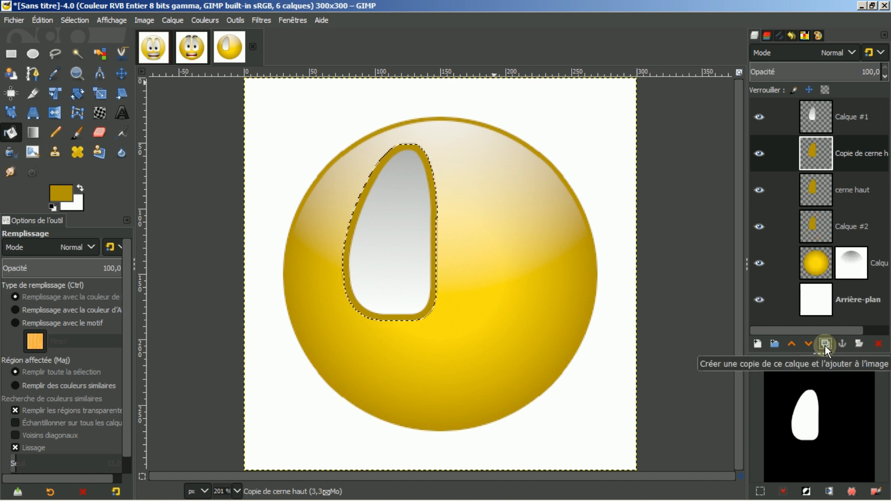
{"action": "double_click", "coordinate": [850, 156]}
{"action": "type", "text": "d"}
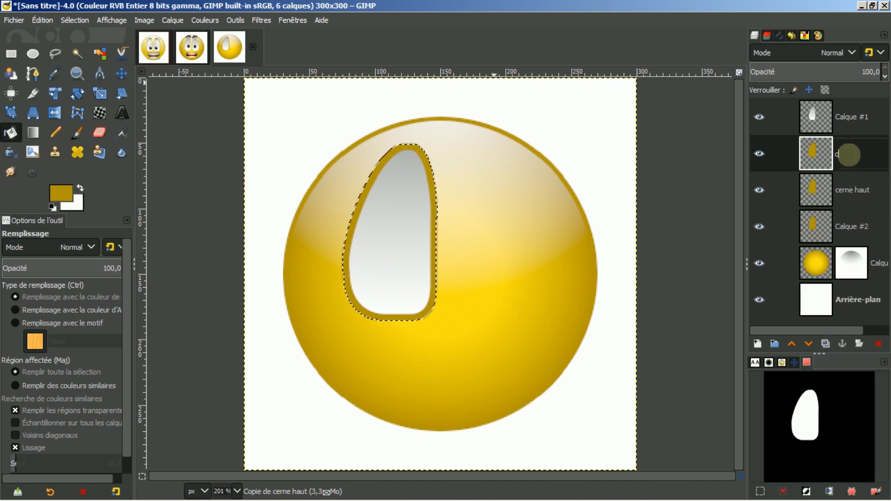
{"action": "type", "text": "erne ba"}
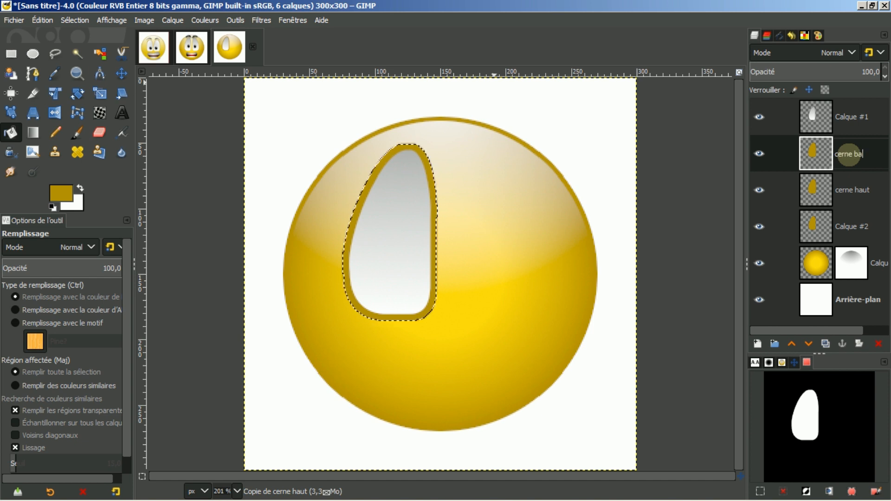
{"action": "type", "text": "s"}
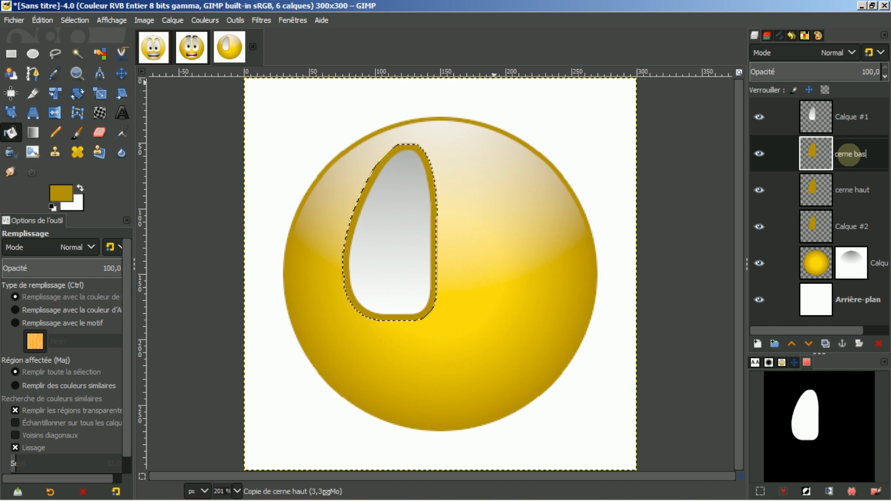
{"action": "key", "text": "Return"}
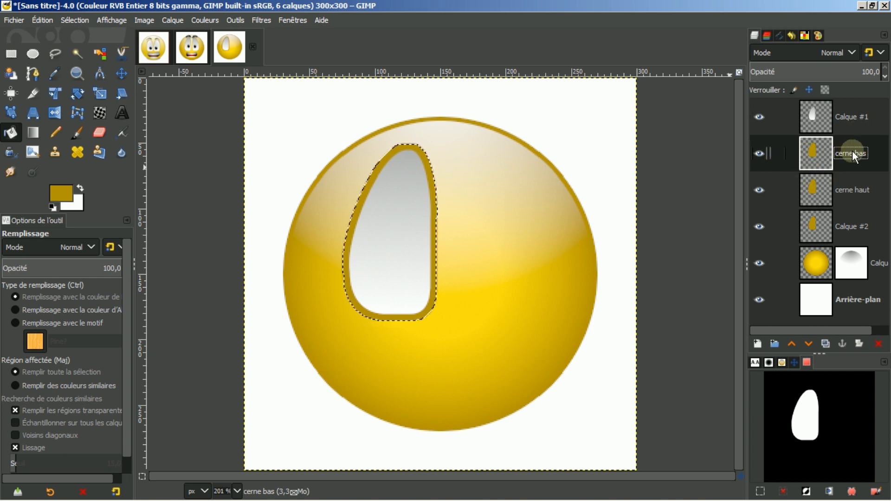
{"action": "left_click", "coordinate": [759, 154]}
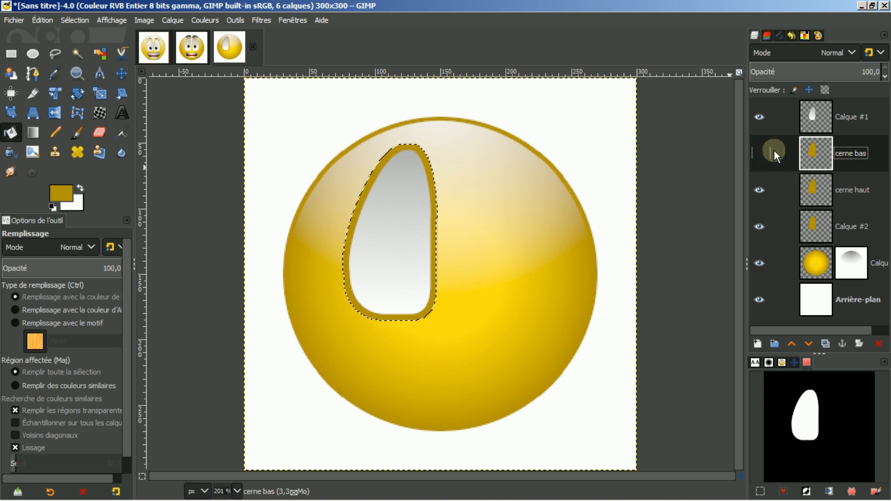
On the cerne haut layer, shift only the selection about 1 px right and 1 px down, and clear the selected content.
{"action": "left_click", "coordinate": [817, 186]}
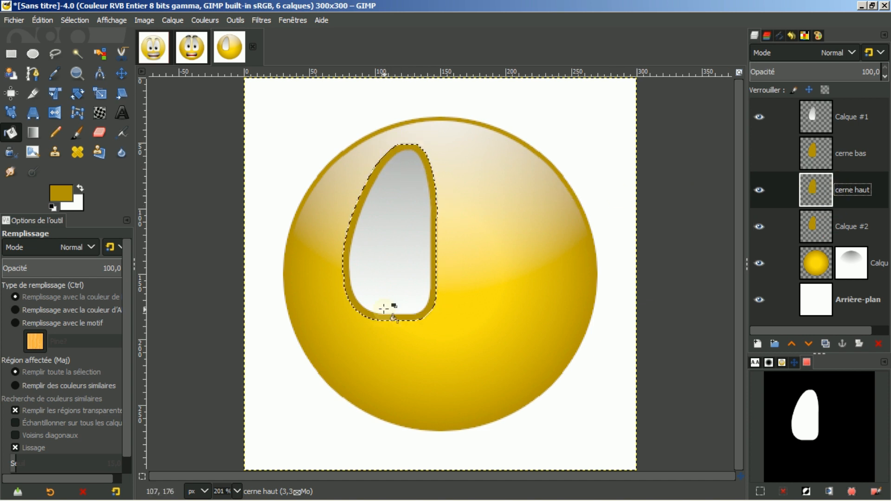
{"action": "left_click", "coordinate": [122, 75]}
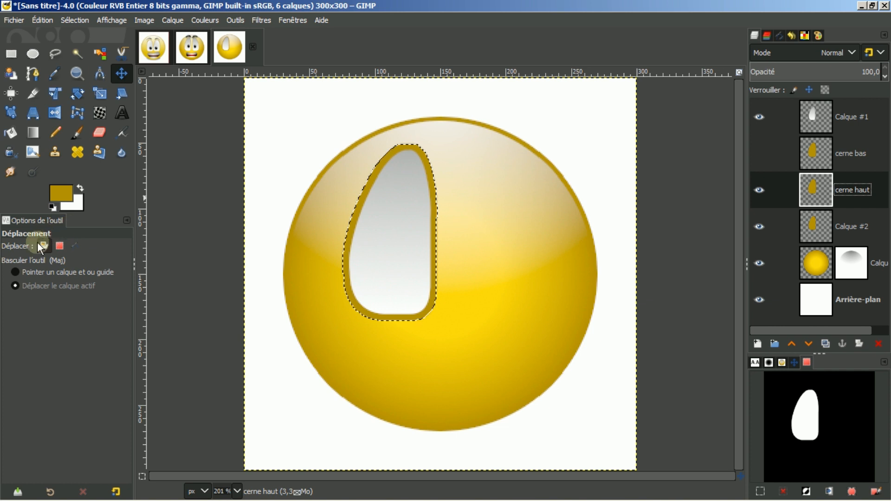
{"action": "left_click", "coordinate": [59, 249]}
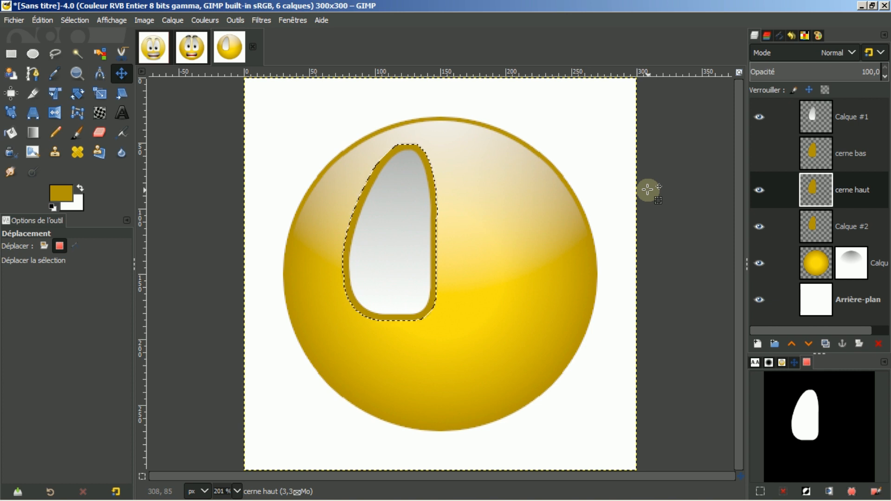
{"action": "key", "text": "Right"}
{"action": "key", "text": "Right"}
{"action": "key", "text": "Right"}
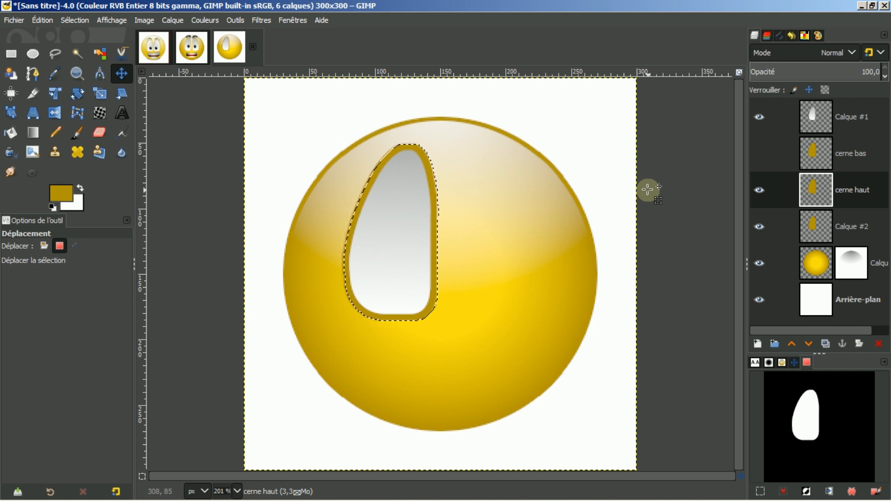
{"action": "key", "text": "Down"}
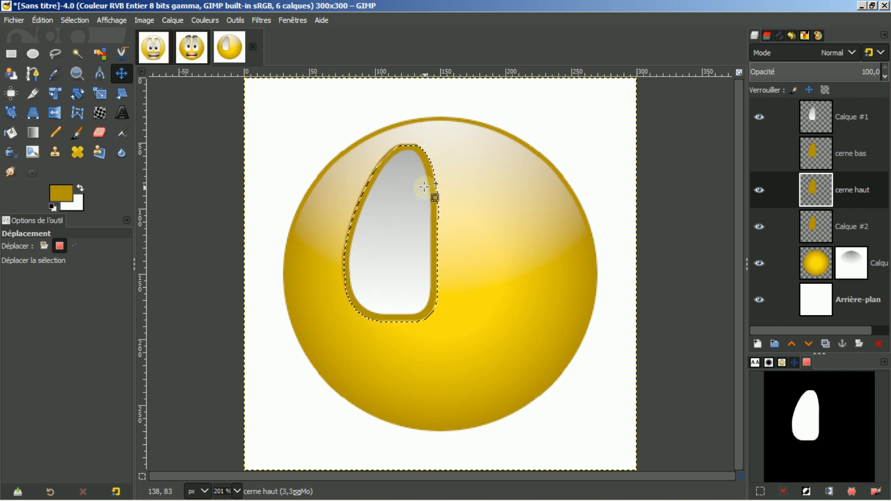
{"action": "left_click", "coordinate": [41, 20]}
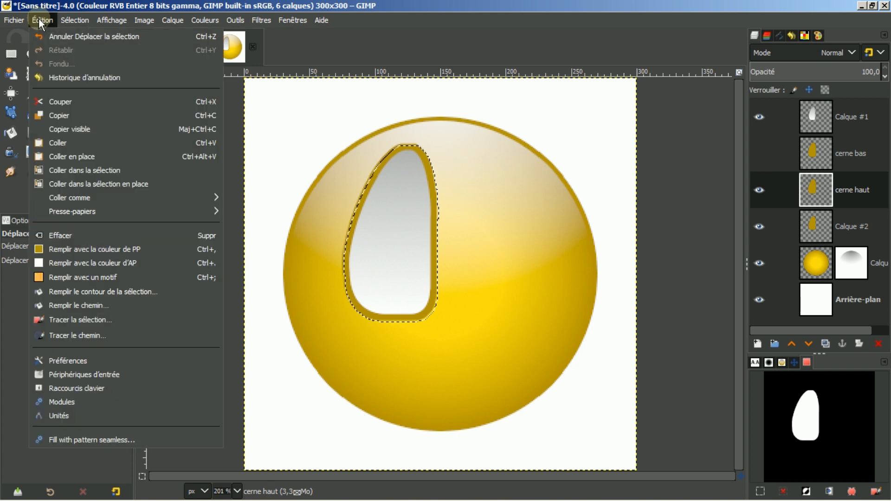
{"action": "left_click", "coordinate": [54, 234]}
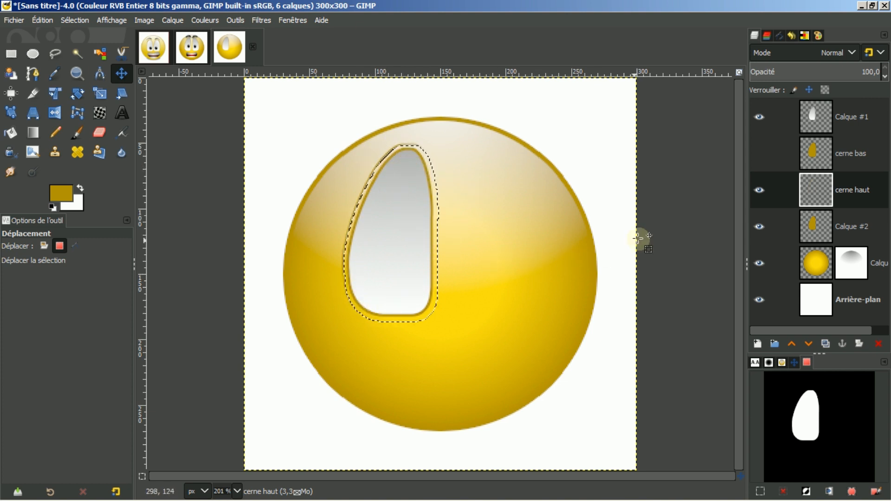
On the cerne bas layer, made visible again, shift only the selection 1 px right and 1 px up and clear the selected content.
{"action": "left_click", "coordinate": [815, 151]}
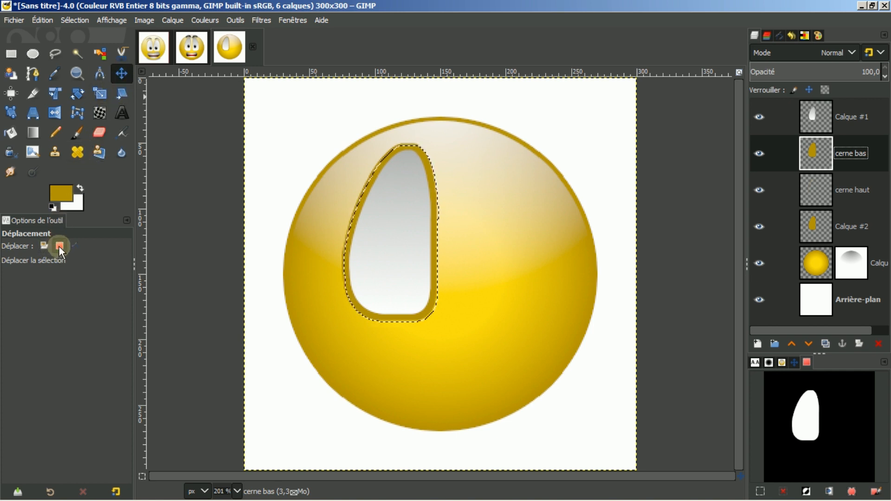
{"action": "left_click", "coordinate": [395, 226]}
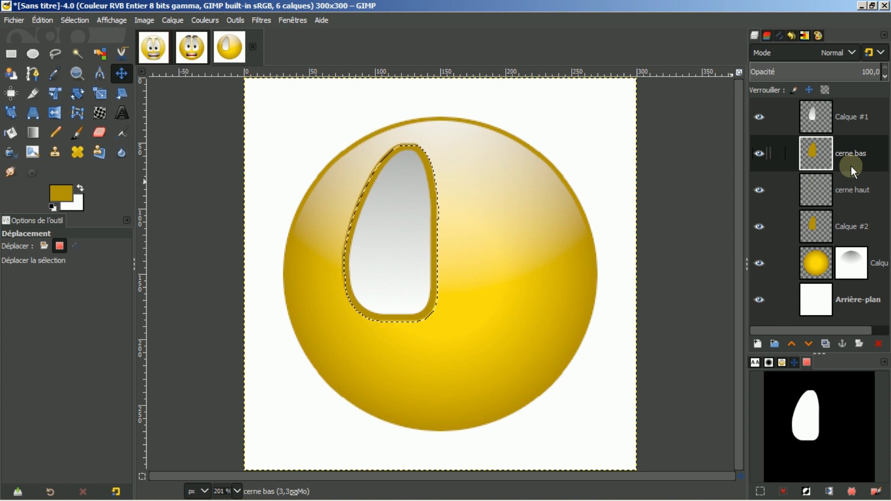
{"action": "key", "text": "Right"}
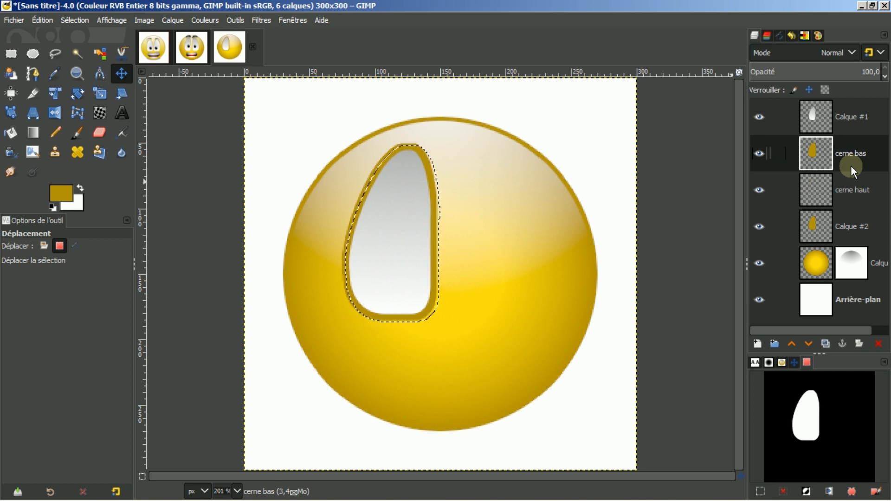
{"action": "key", "text": "Up"}
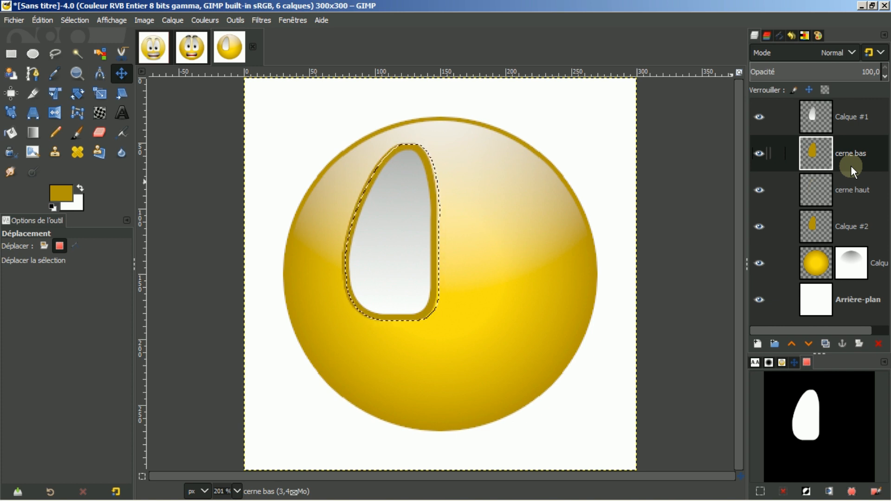
{"action": "left_click", "coordinate": [39, 21]}
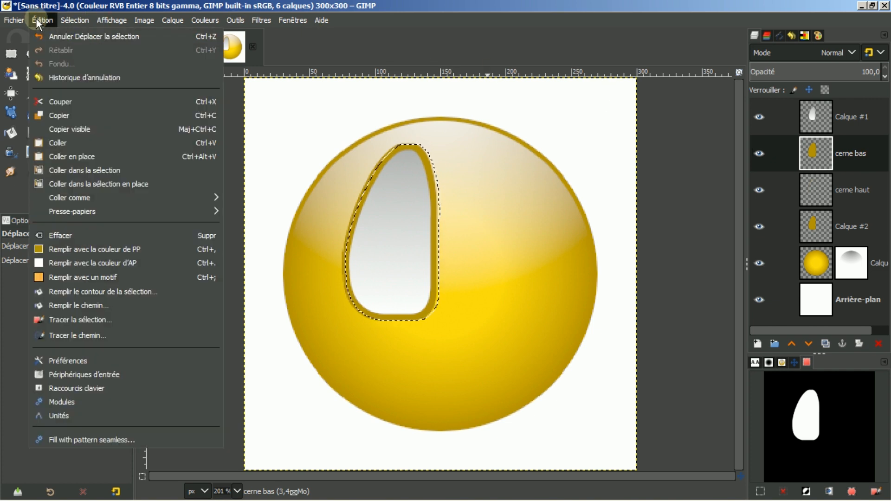
{"action": "left_click", "coordinate": [61, 235]}
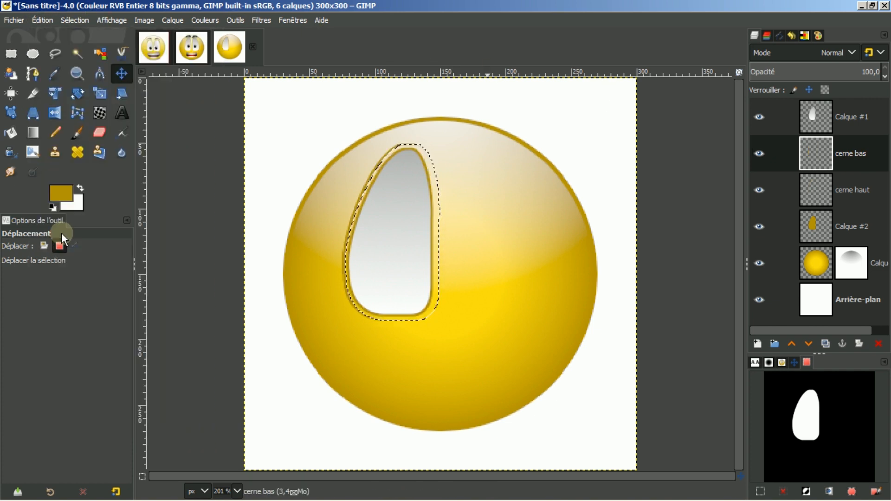
Remove the selection and merge the cerne bas layer down into cerne haut.
{"action": "left_click", "coordinate": [68, 22]}
{"action": "left_click", "coordinate": [74, 48]}
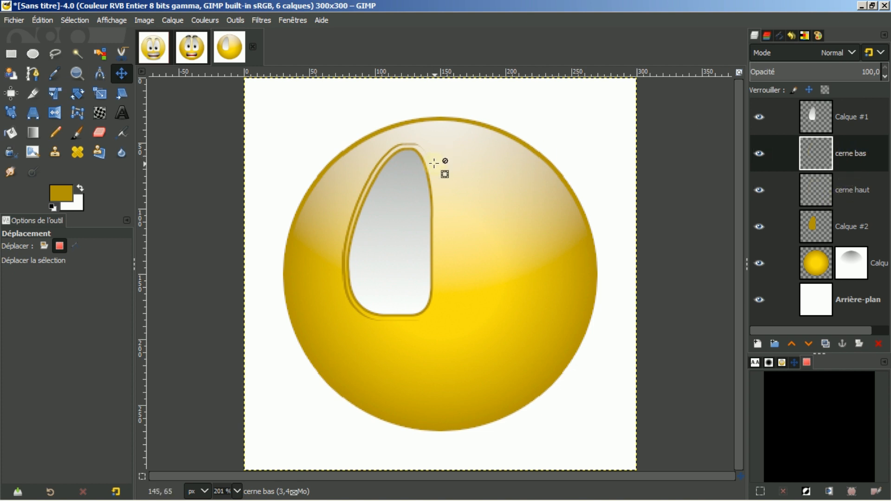
{"action": "right_click", "coordinate": [848, 156]}
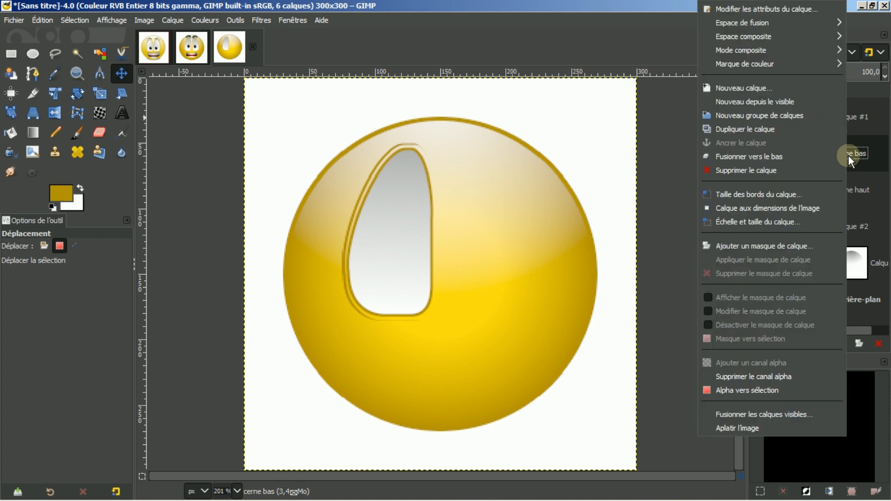
{"action": "left_click", "coordinate": [781, 158]}
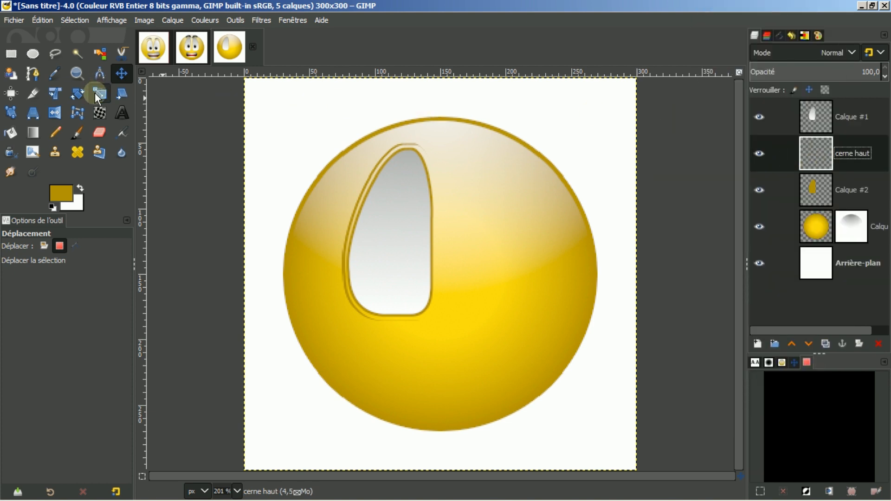
Fade the thin ring along the eye's outer left side on cerne haut with the low-opacity Eraser, and check the eye layers individually.
{"action": "left_click", "coordinate": [99, 134]}
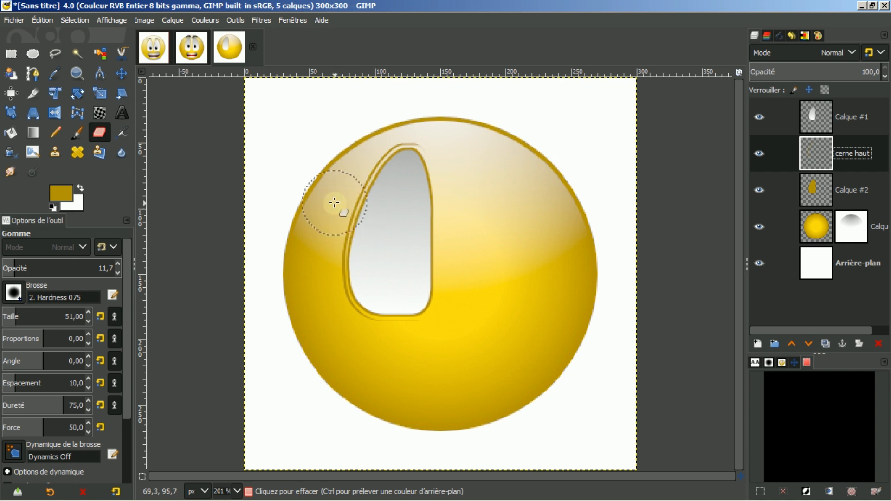
{"action": "left_click", "coordinate": [348, 223]}
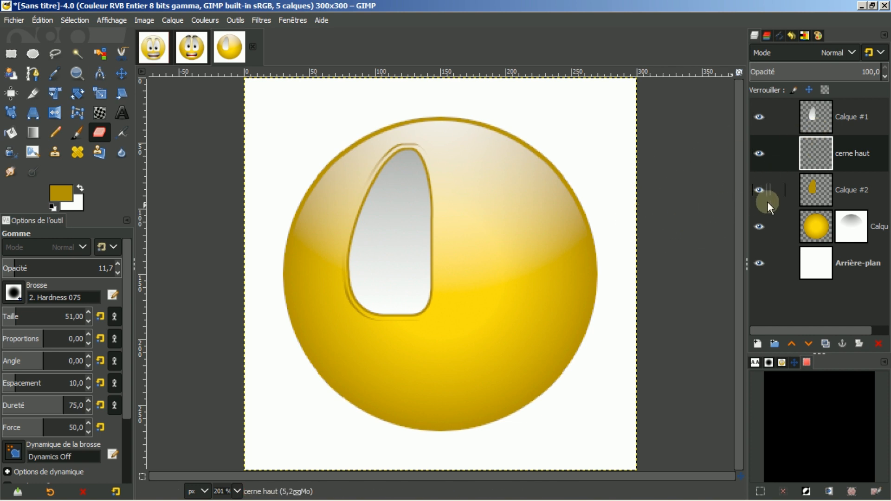
{"action": "left_click", "coordinate": [759, 118]}
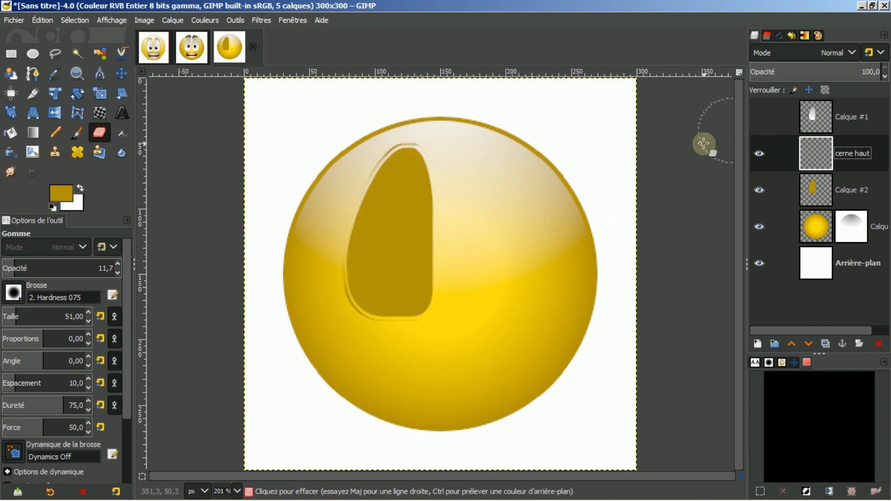
{"action": "left_click", "coordinate": [757, 154]}
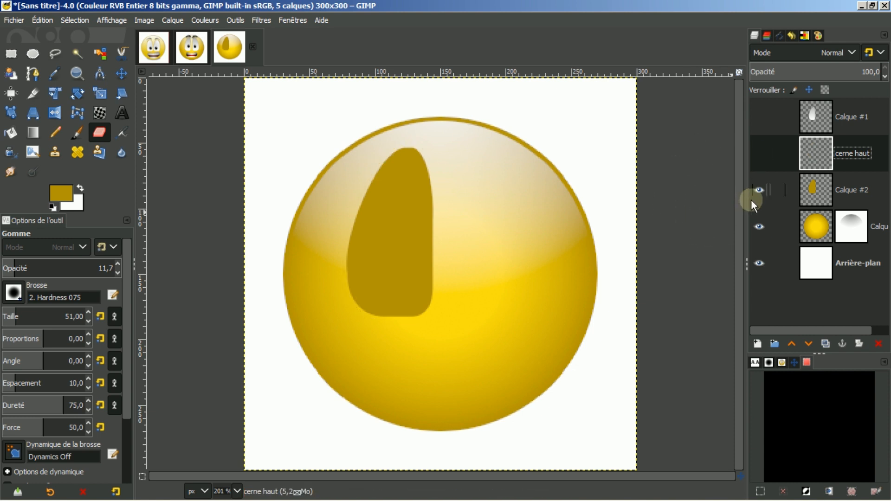
{"action": "left_click", "coordinate": [761, 190]}
{"action": "left_click", "coordinate": [762, 191]}
{"action": "left_click", "coordinate": [764, 154]}
{"action": "left_click", "coordinate": [760, 118]}
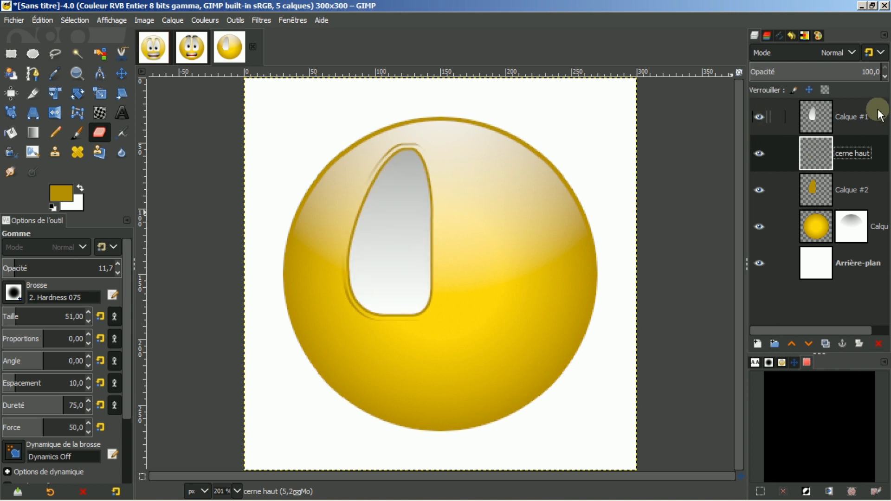
Merge Calque #1 into cerne haut and the result into Calque #2, and check the merged eye by toggling its visibility.
{"action": "left_click", "coordinate": [829, 112]}
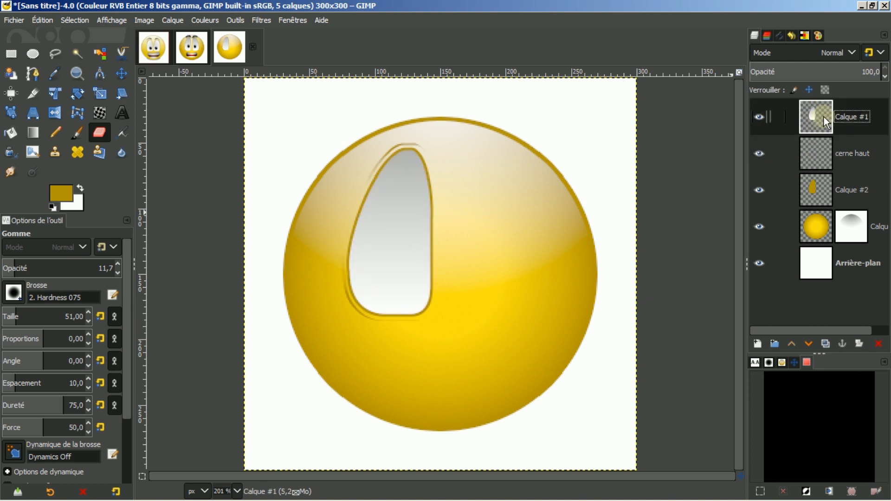
{"action": "right_click", "coordinate": [823, 117]}
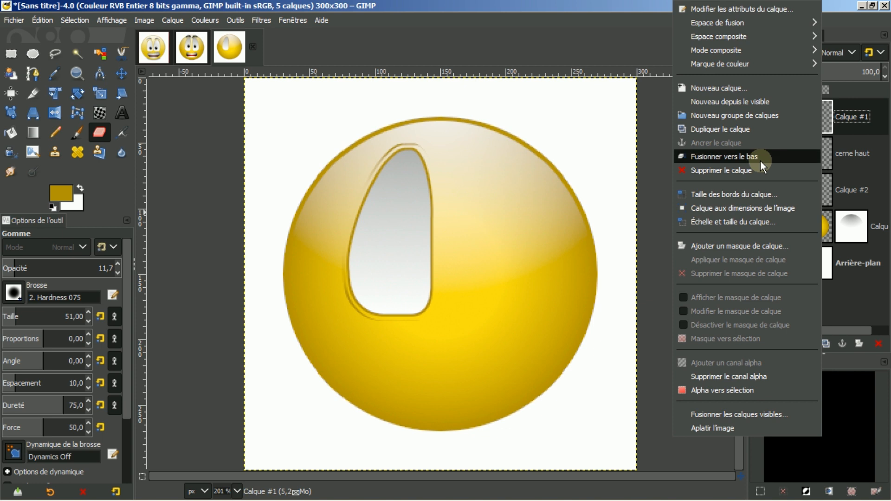
{"action": "left_click", "coordinate": [761, 161]}
{"action": "right_click", "coordinate": [818, 113]}
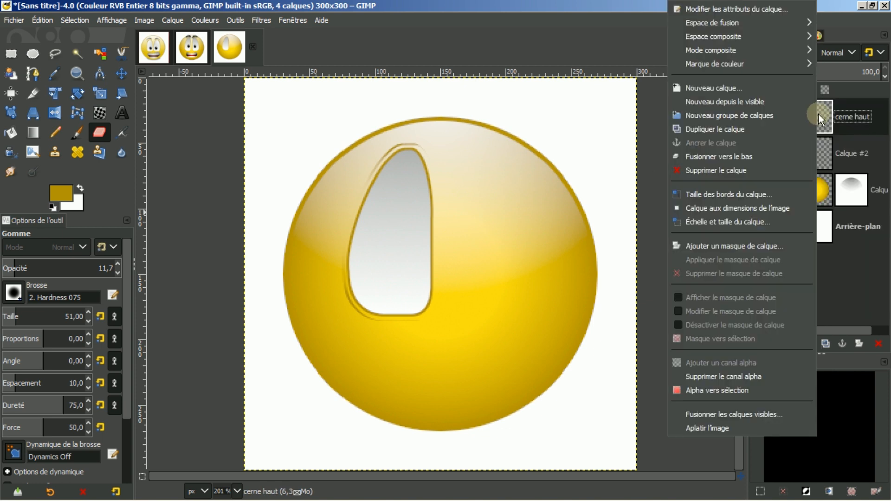
{"action": "left_click", "coordinate": [752, 160]}
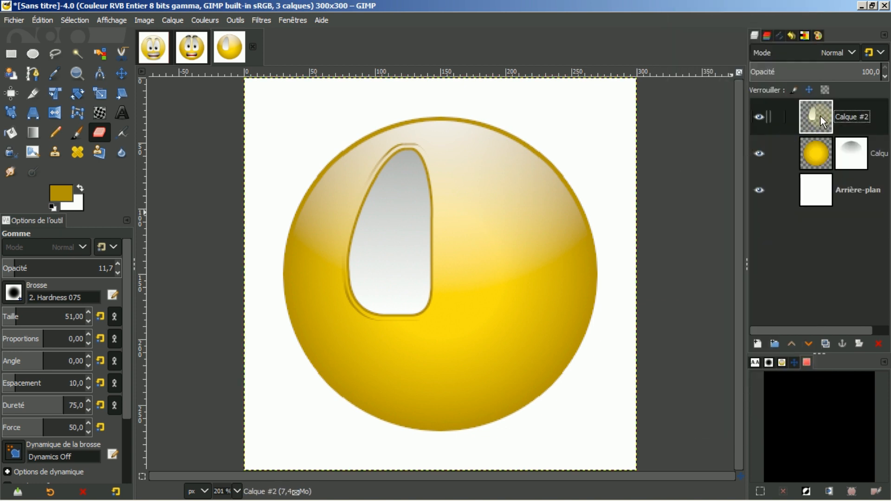
{"action": "left_click", "coordinate": [762, 115]}
{"action": "left_click", "coordinate": [763, 115]}
{"action": "left_click", "coordinate": [762, 115]}
{"action": "left_click", "coordinate": [762, 115]}
Duplicate the merged eye layer, flip the copy horizontally to make the second eye, and compare it with the reference smiley.
{"action": "left_click", "coordinate": [825, 344]}
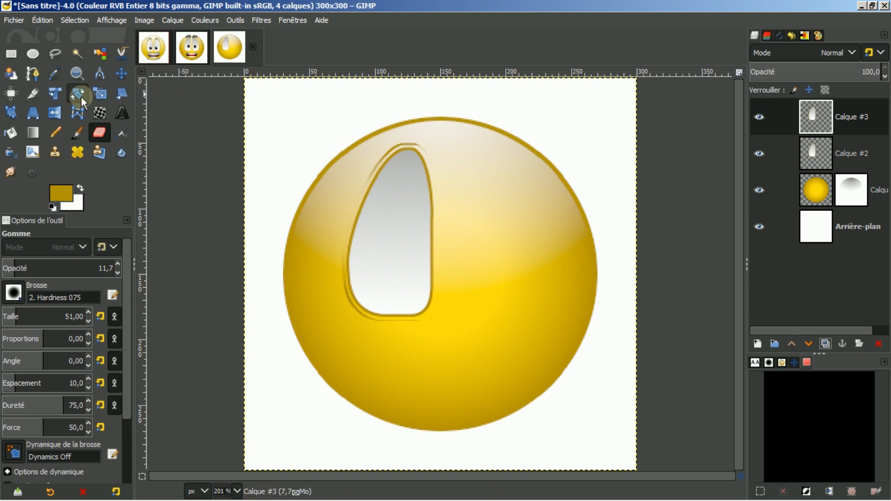
{"action": "left_click", "coordinate": [55, 117]}
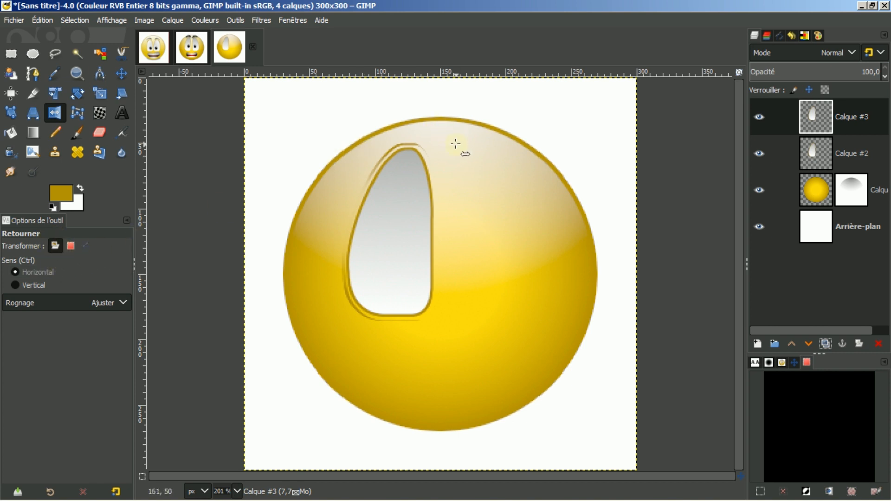
{"action": "left_click", "coordinate": [390, 231]}
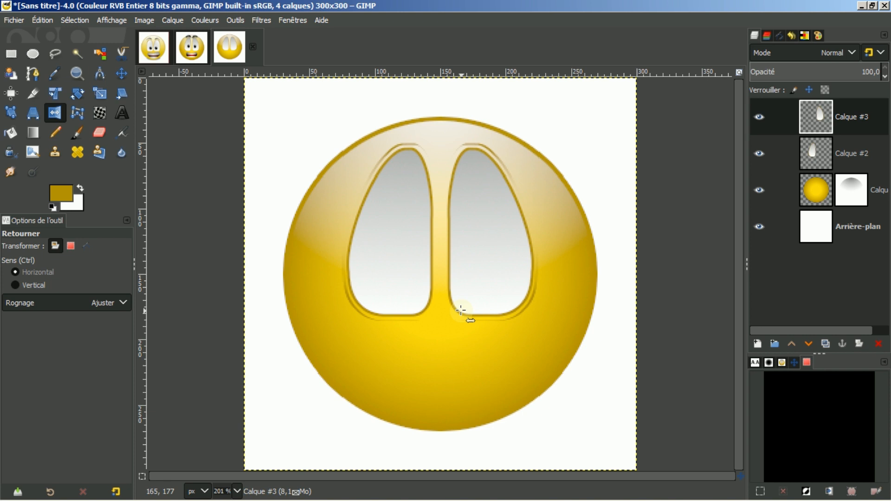
{"action": "left_click", "coordinate": [190, 52]}
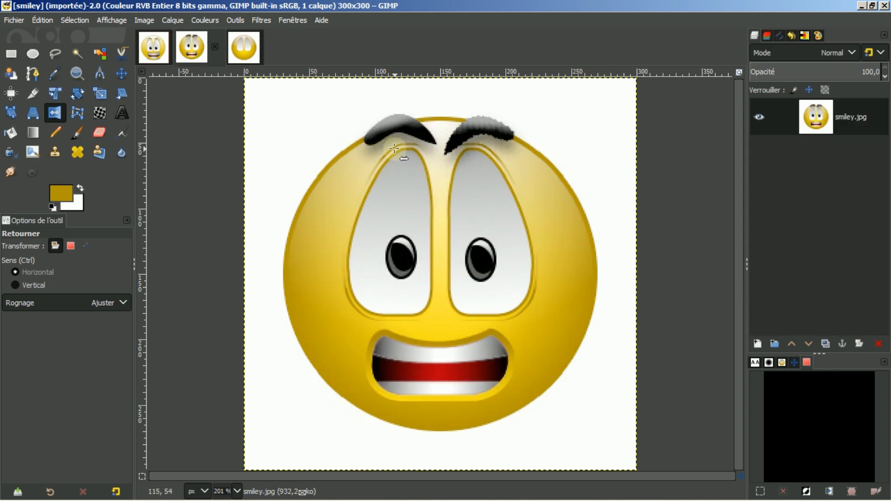
{"action": "left_click", "coordinate": [247, 55]}
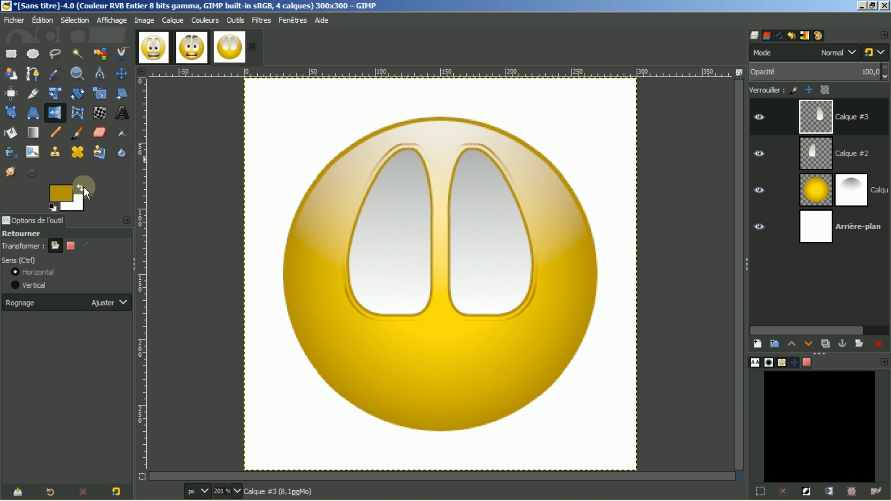
Reset the foreground and background colours to black and white, and add a 300 × 300 px transparent layer above Calque #3.
{"action": "left_click", "coordinate": [53, 207]}
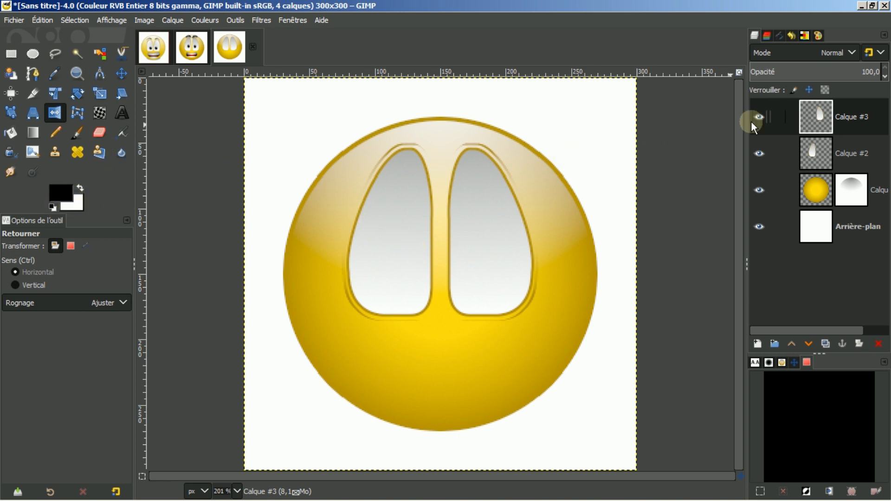
{"action": "left_click", "coordinate": [758, 343]}
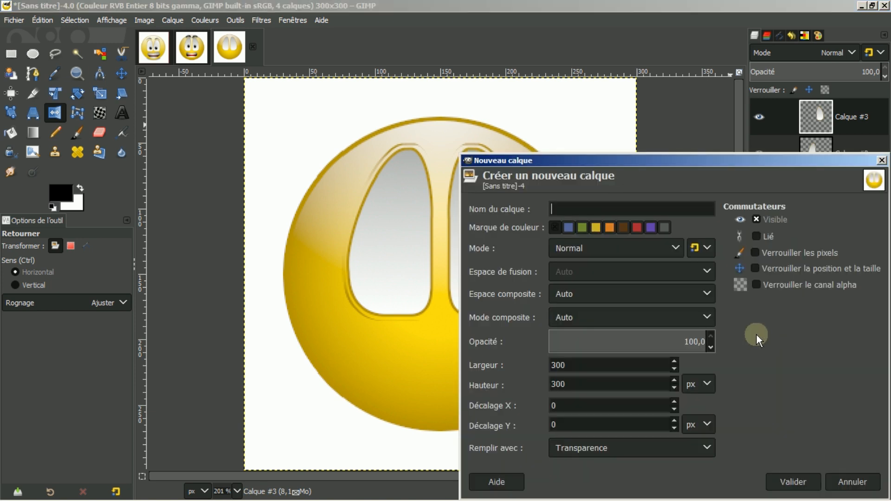
{"action": "left_click", "coordinate": [793, 482]}
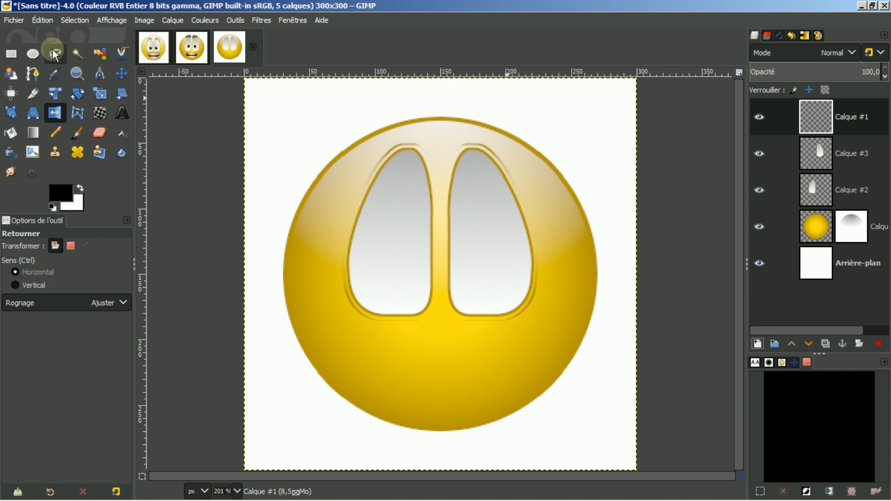
With centre expansion and fixed proportions turned off, draw an elliptical selection about 16 × 27 px below the left eye.
{"action": "left_click", "coordinate": [33, 55]}
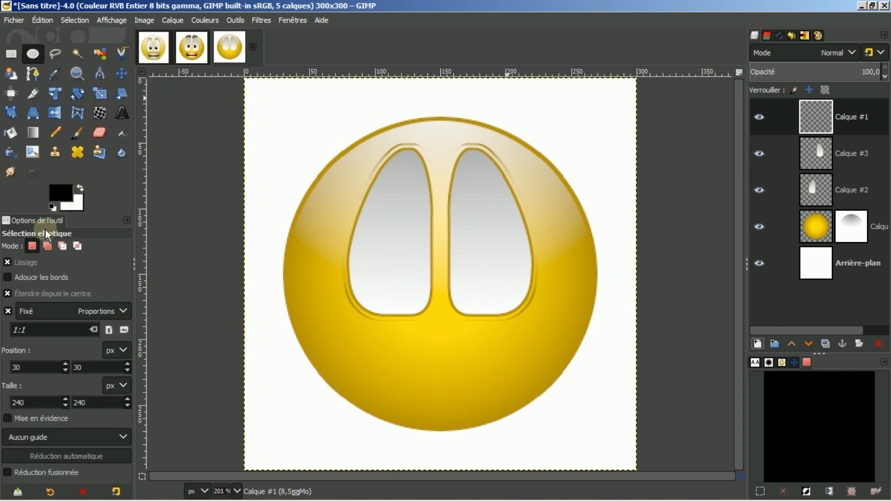
{"action": "left_click", "coordinate": [7, 293]}
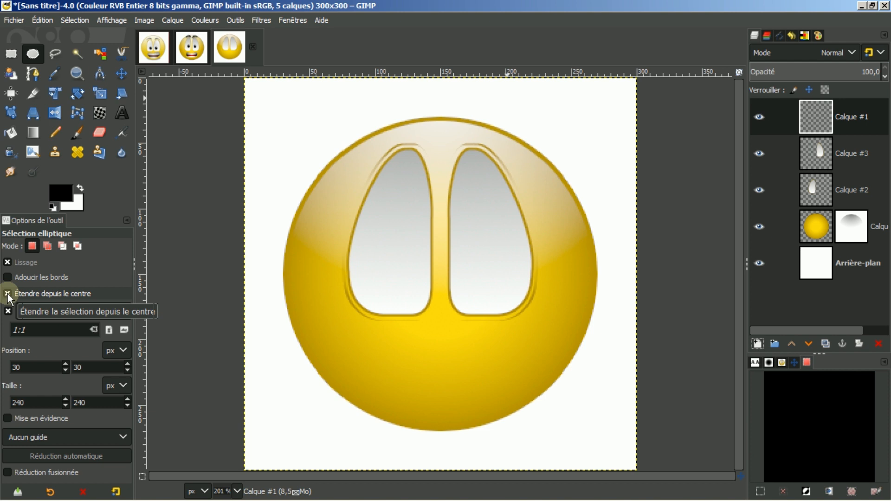
{"action": "left_click", "coordinate": [8, 296]}
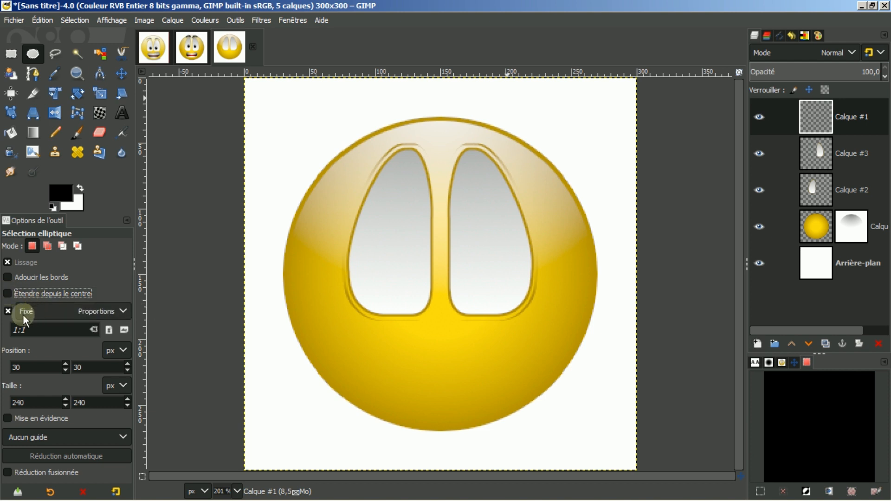
{"action": "left_click", "coordinate": [9, 312]}
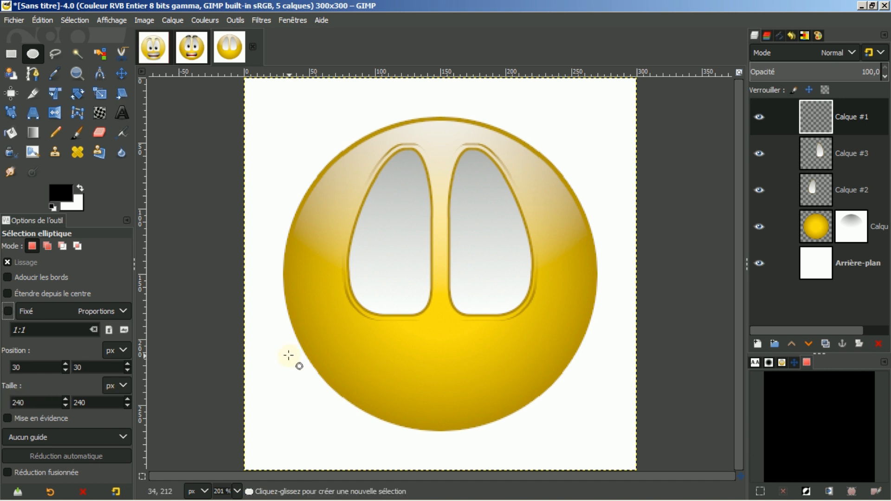
{"action": "left_click_drag", "start_coordinate": [355, 331], "coordinate": [376, 361]}
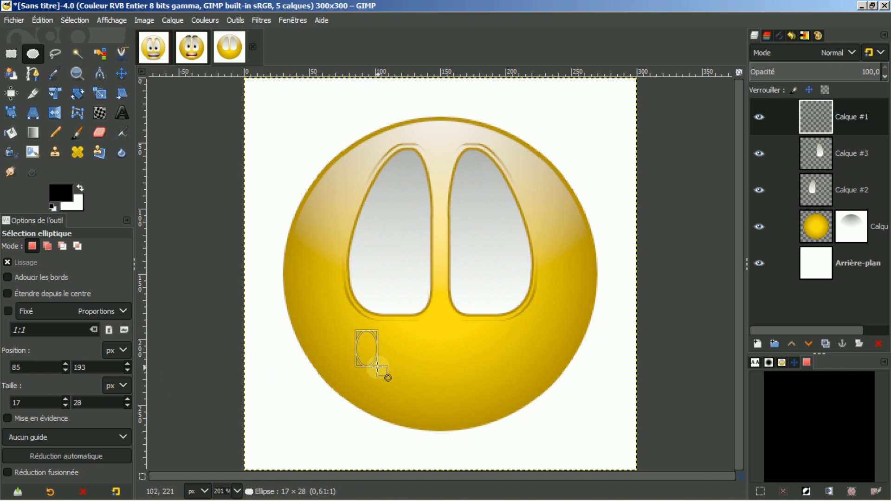
{"action": "left_click_drag", "start_coordinate": [376, 365], "coordinate": [375, 364]}
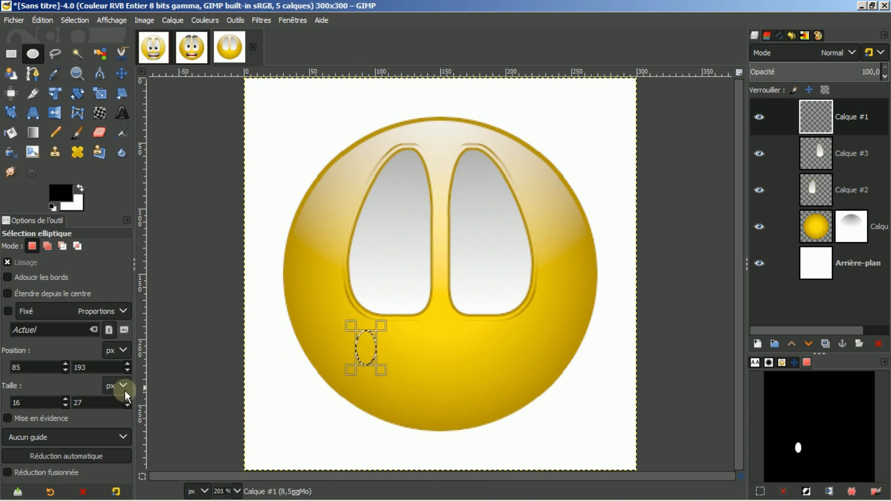
Set the elliptical selection's size to 24 px wide and 30 px high.
{"action": "left_click", "coordinate": [65, 400]}
{"action": "left_click", "coordinate": [65, 400]}
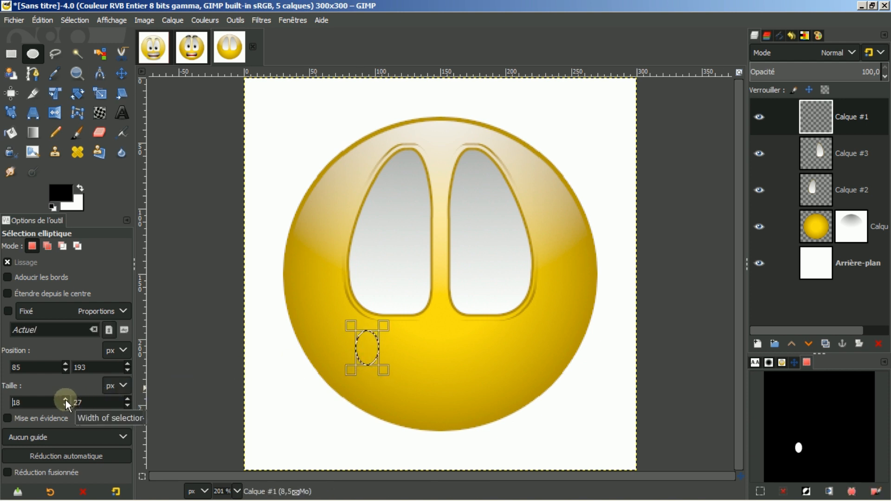
{"action": "left_click", "coordinate": [65, 400]}
{"action": "left_click", "coordinate": [66, 399]}
{"action": "left_click", "coordinate": [66, 400]}
{"action": "left_click", "coordinate": [65, 400]}
{"action": "left_click", "coordinate": [66, 400]}
{"action": "left_click", "coordinate": [65, 400]}
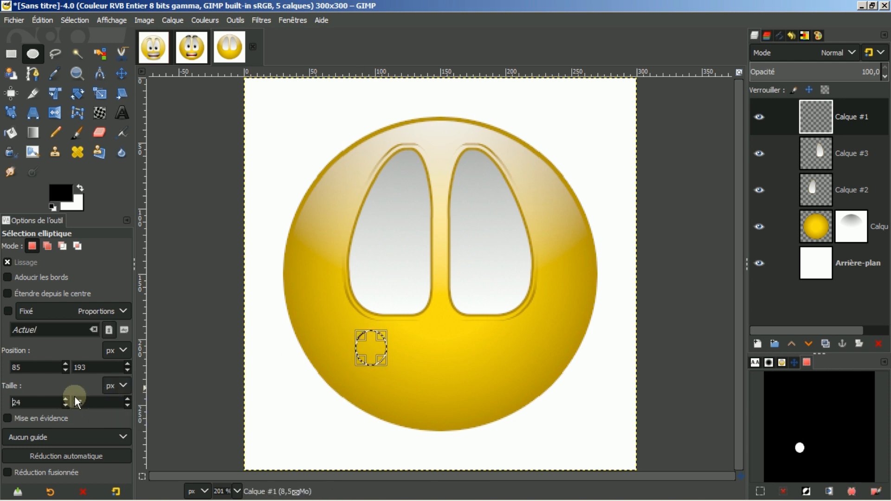
{"action": "left_click", "coordinate": [129, 400]}
{"action": "left_click", "coordinate": [129, 400]}
{"action": "left_click", "coordinate": [128, 400]}
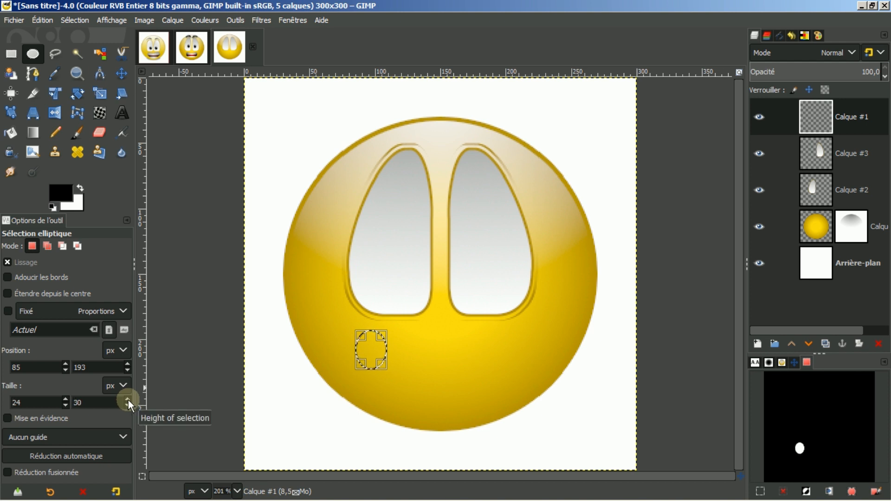
Set the elliptical selection's height to 34 px and place it inside the left eye at X 108, Y 121.
{"action": "left_click", "coordinate": [128, 399]}
{"action": "left_click", "coordinate": [128, 400]}
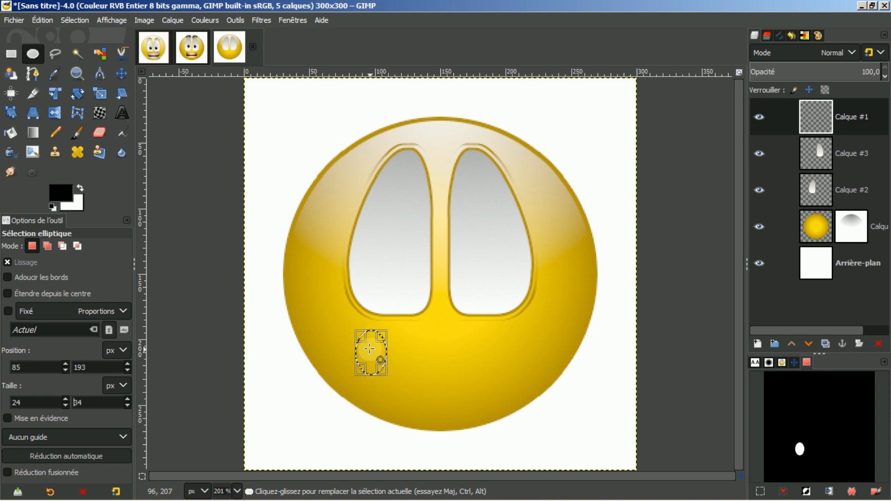
{"action": "left_click_drag", "start_coordinate": [370, 349], "coordinate": [400, 240]}
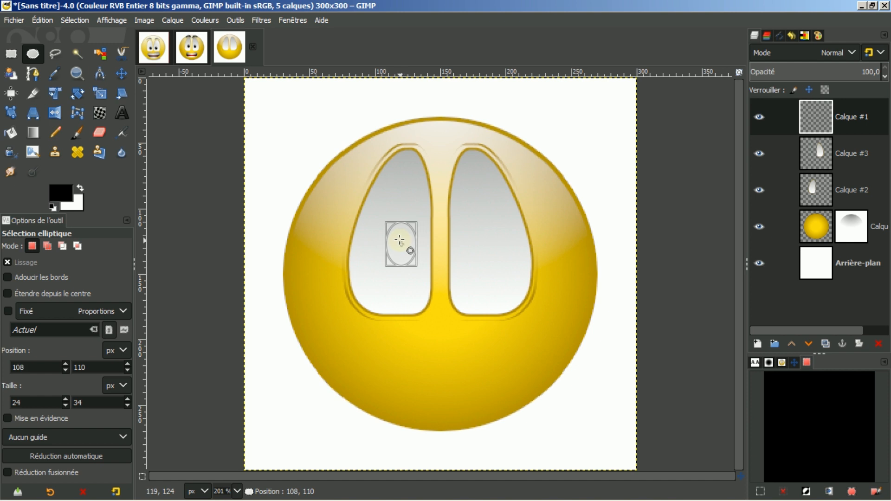
{"action": "left_click_drag", "start_coordinate": [400, 240], "coordinate": [391, 256]}
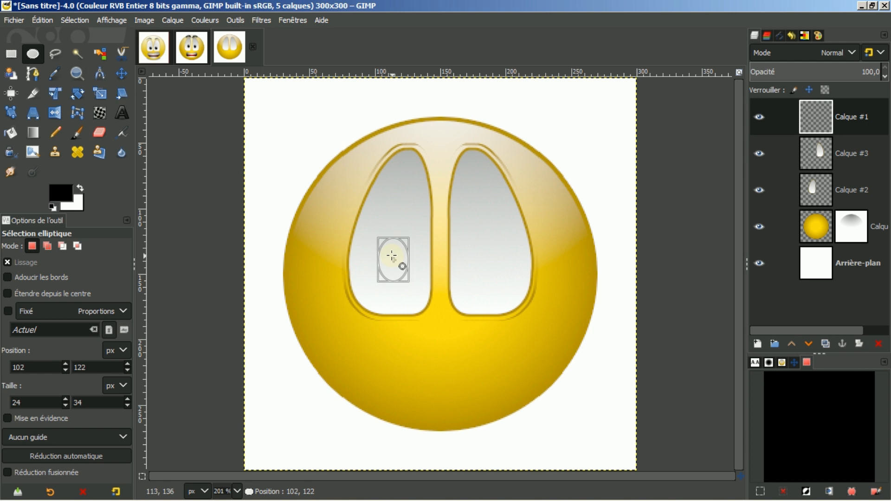
{"action": "left_click_drag", "start_coordinate": [393, 256], "coordinate": [399, 255]}
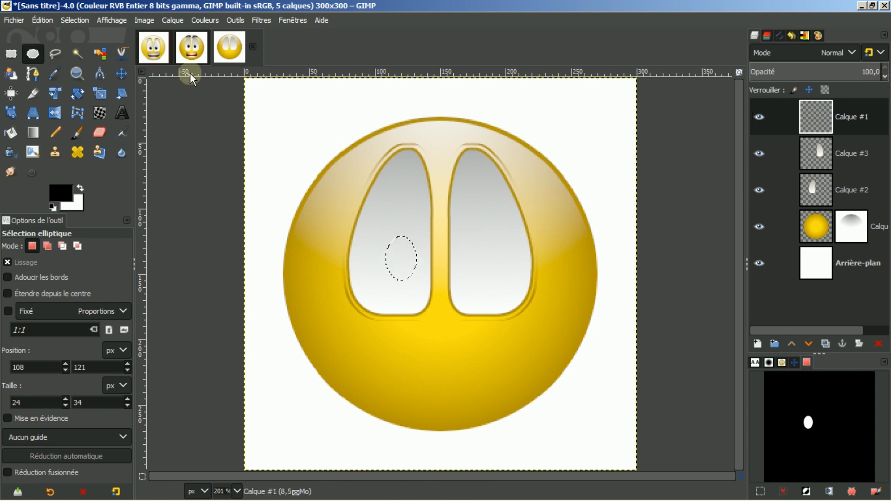
Fill the pupil selection with black and add a 300 × 300 px transparent layer above Calque #1.
{"action": "left_click", "coordinate": [10, 134]}
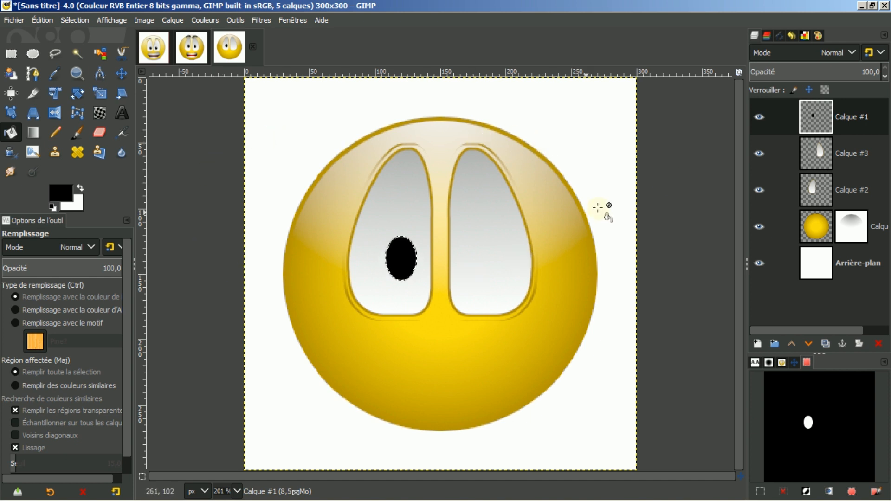
{"action": "left_click", "coordinate": [820, 117]}
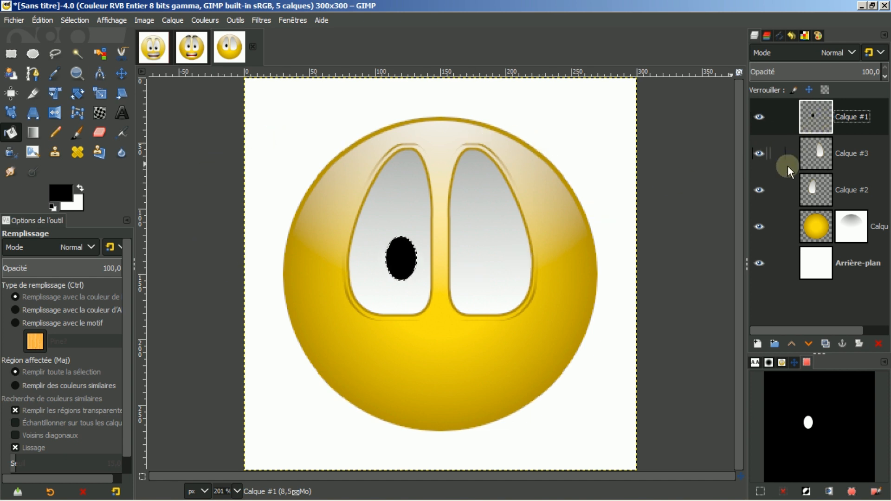
{"action": "left_click", "coordinate": [758, 345]}
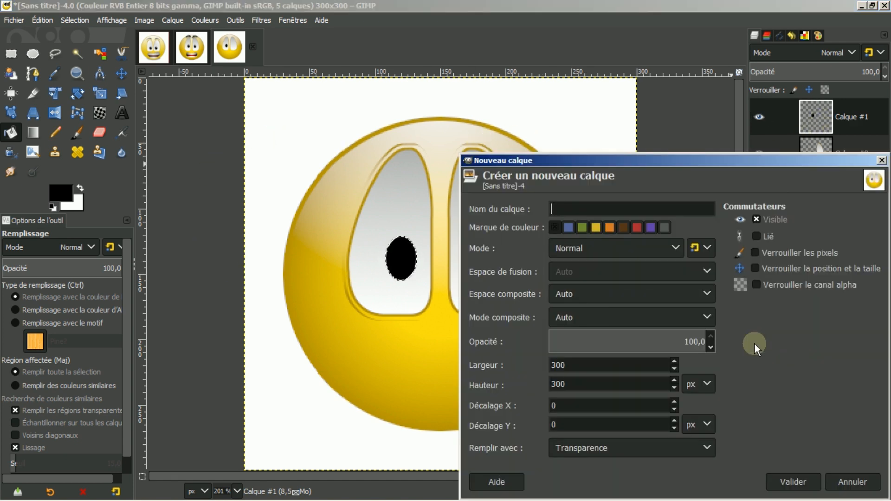
{"action": "left_click", "coordinate": [794, 483]}
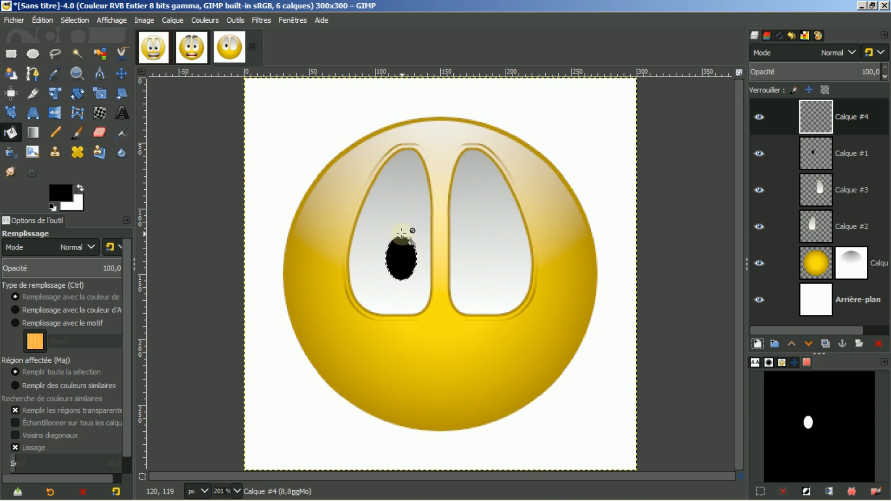
Shrink the pupil selection slightly so that a thin black rim lies outside it.
{"action": "left_click", "coordinate": [75, 19]}
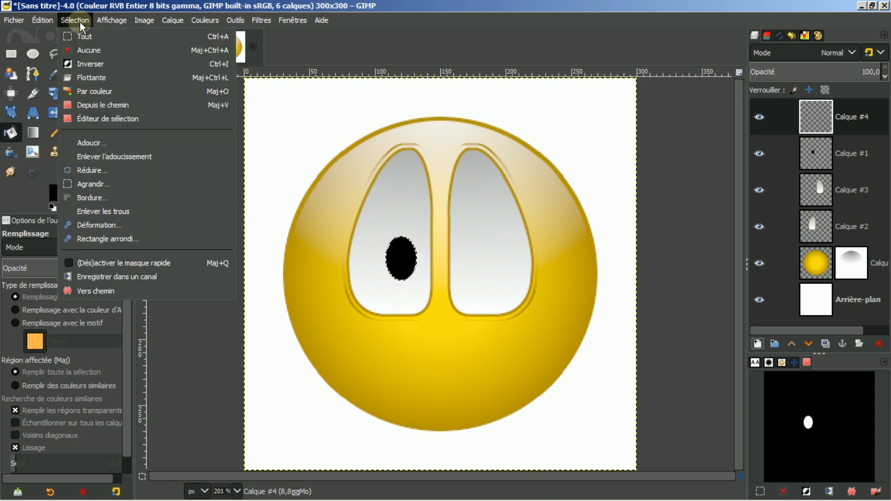
{"action": "left_click", "coordinate": [85, 170]}
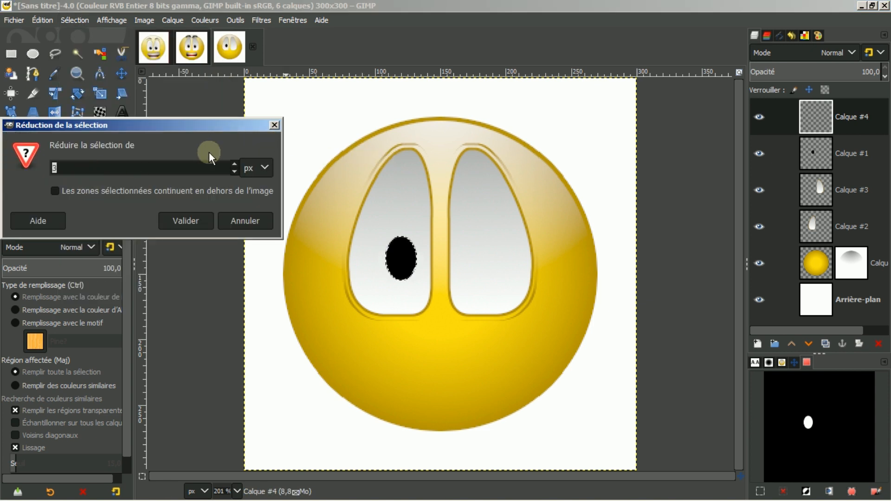
{"action": "left_click", "coordinate": [235, 171]}
{"action": "left_click", "coordinate": [182, 219]}
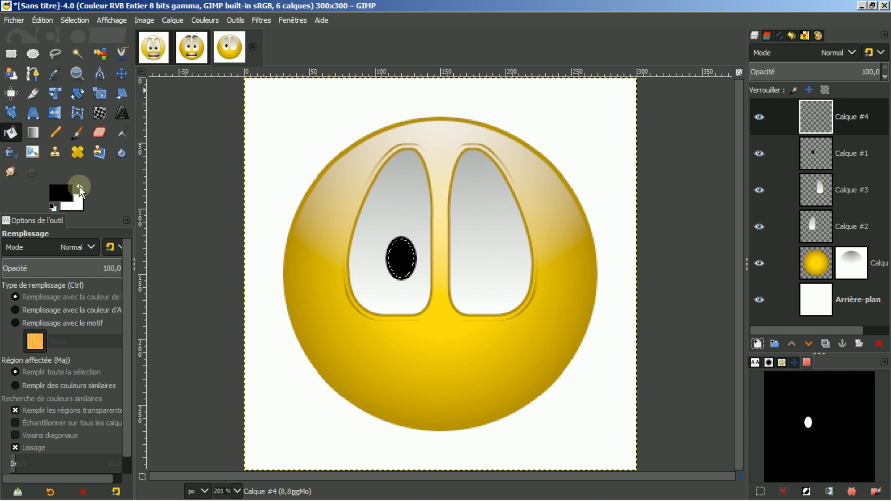
Make white the foreground colour and apply a linear foreground-to-transparent gradient from the pupil's top down to its bottom edge on Calque #4.
{"action": "left_click", "coordinate": [82, 187]}
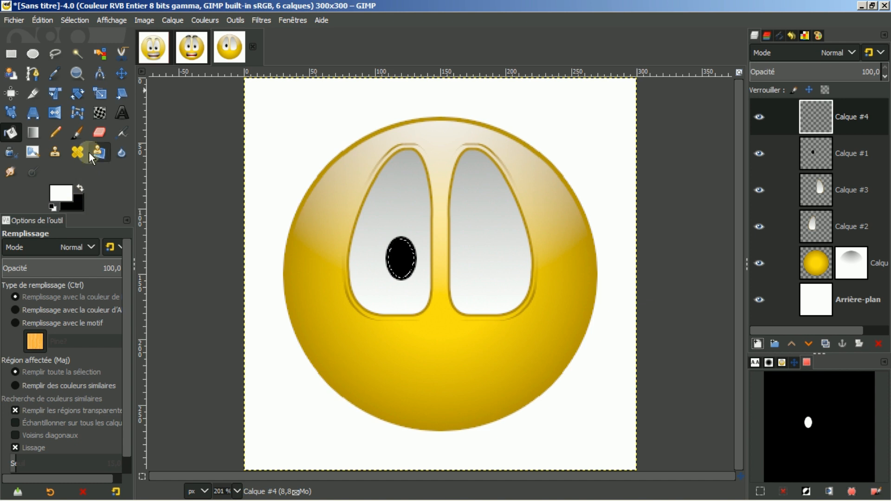
{"action": "left_click", "coordinate": [34, 131]}
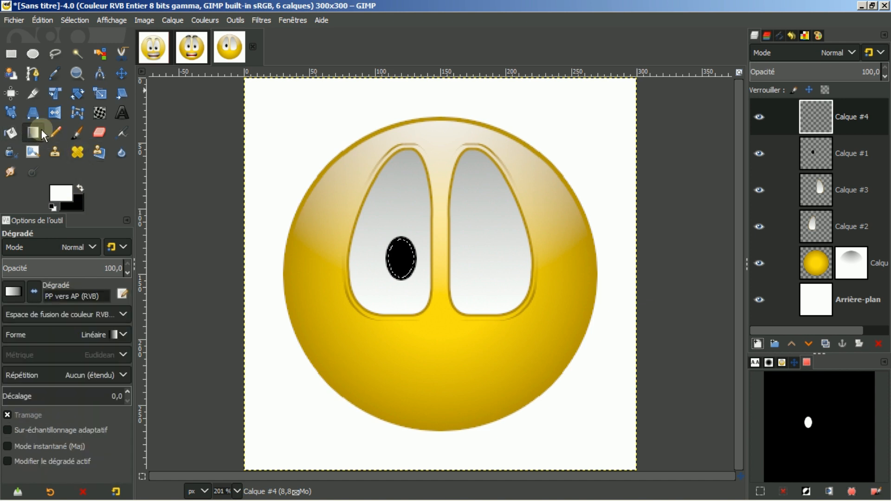
{"action": "left_click", "coordinate": [13, 292]}
{"action": "left_click", "coordinate": [26, 190]}
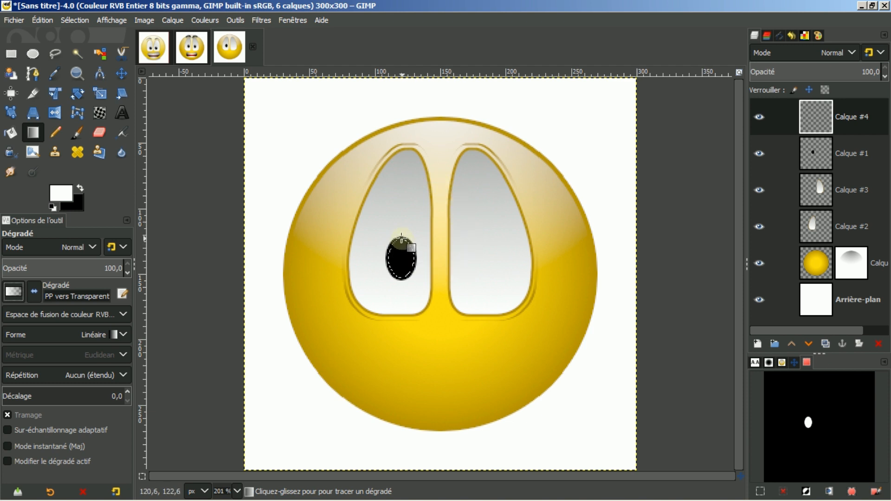
{"action": "left_click_drag", "start_coordinate": [401, 238], "coordinate": [401, 273]}
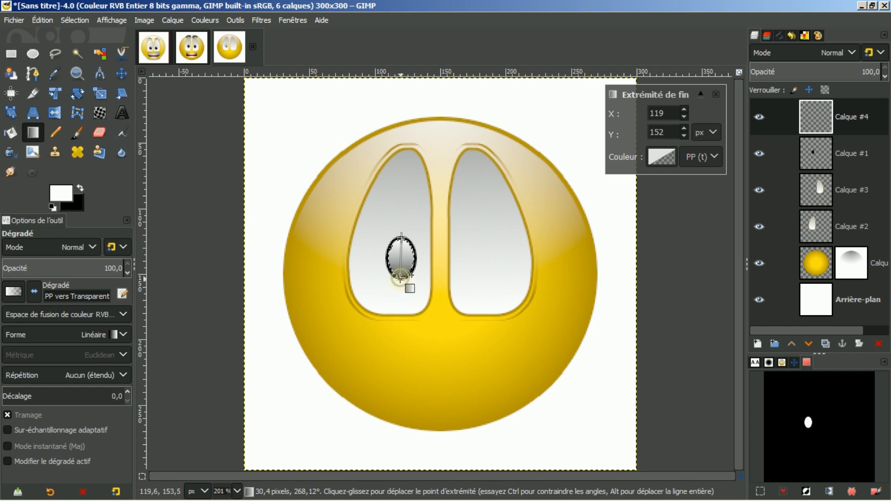
{"action": "left_click_drag", "start_coordinate": [400, 277], "coordinate": [402, 278]}
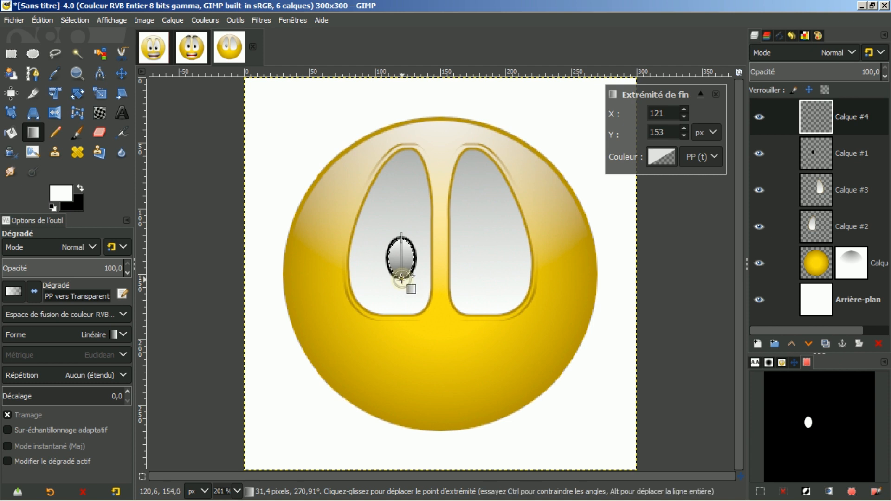
{"action": "key", "text": "Return"}
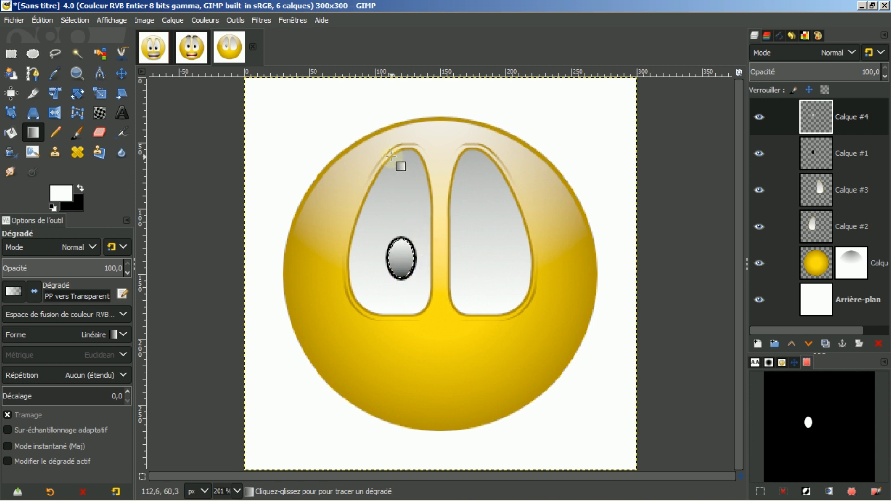
Draw an elliptical selection on the yellow face below the left eye and set its size to 37 × 43 px.
{"action": "left_click", "coordinate": [33, 54]}
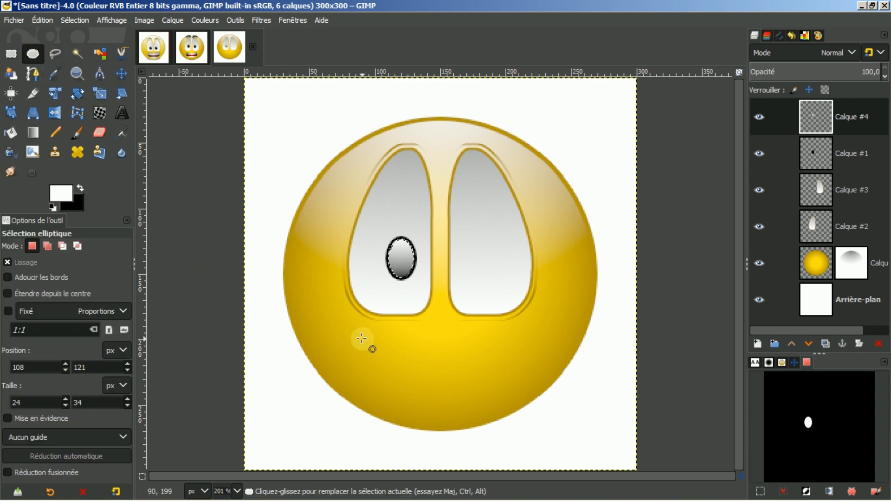
{"action": "left_click_drag", "start_coordinate": [368, 343], "coordinate": [411, 385]}
{"action": "left_click", "coordinate": [66, 399]}
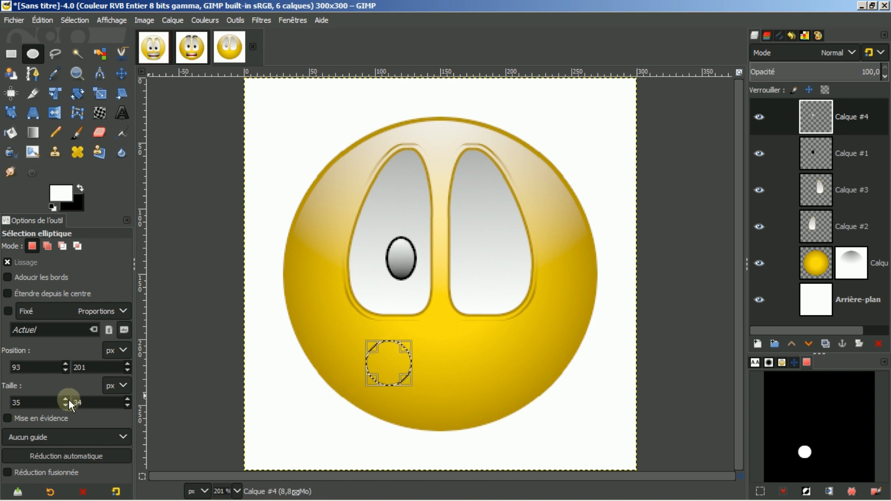
{"action": "left_click", "coordinate": [68, 400]}
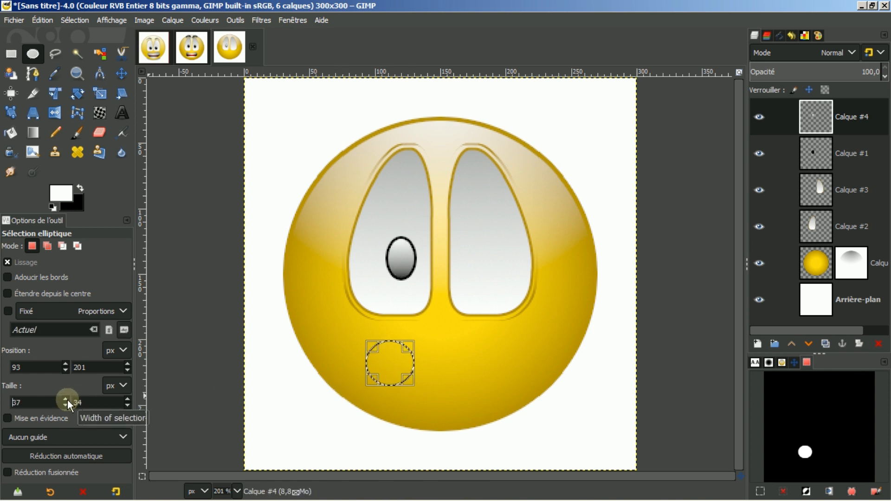
{"action": "left_click", "coordinate": [127, 400]}
{"action": "left_click", "coordinate": [127, 400]}
{"action": "left_click", "coordinate": [128, 400]}
{"action": "left_click", "coordinate": [127, 400]}
{"action": "left_click", "coordinate": [127, 400]}
{"action": "left_click", "coordinate": [127, 400]}
{"action": "left_click", "coordinate": [127, 400]}
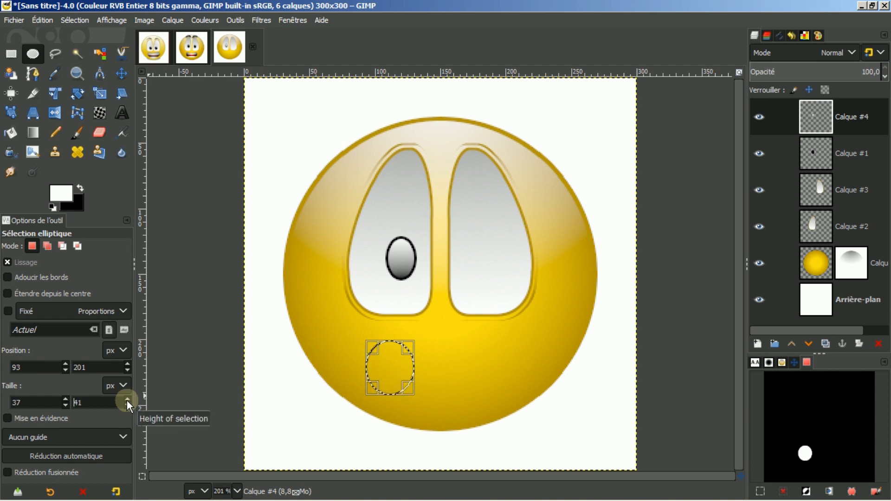
{"action": "left_click", "coordinate": [127, 401]}
{"action": "left_click", "coordinate": [127, 400]}
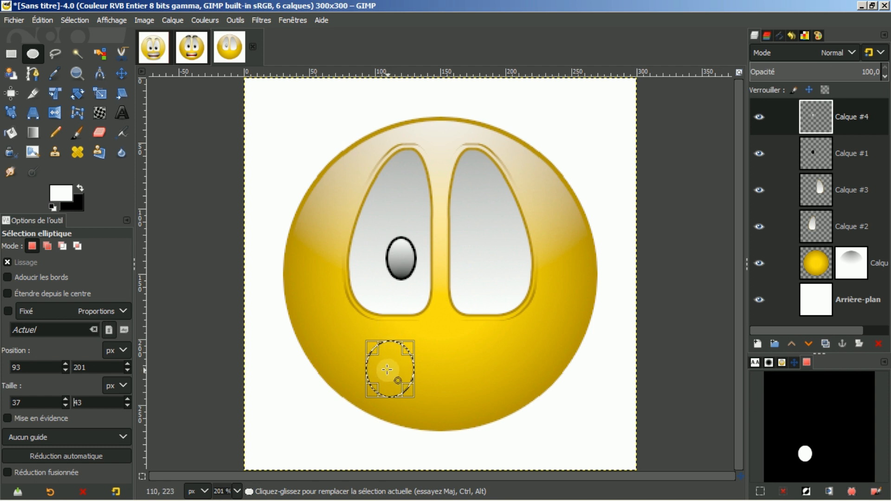
Delete the part of the white highlight covered by the ellipse placed at X 94, Y 126, and clear the selection.
{"action": "left_click_drag", "start_coordinate": [386, 366], "coordinate": [389, 271]}
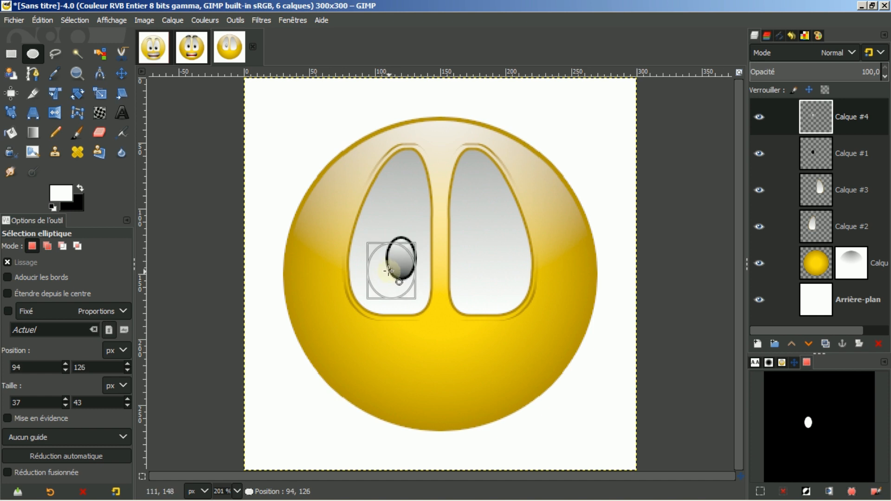
{"action": "left_click_drag", "start_coordinate": [389, 271], "coordinate": [389, 271]}
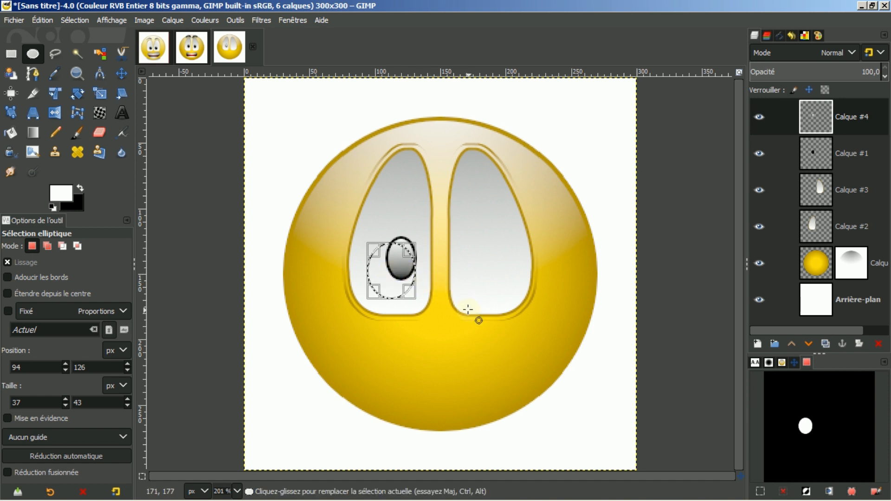
{"action": "left_click", "coordinate": [389, 262]}
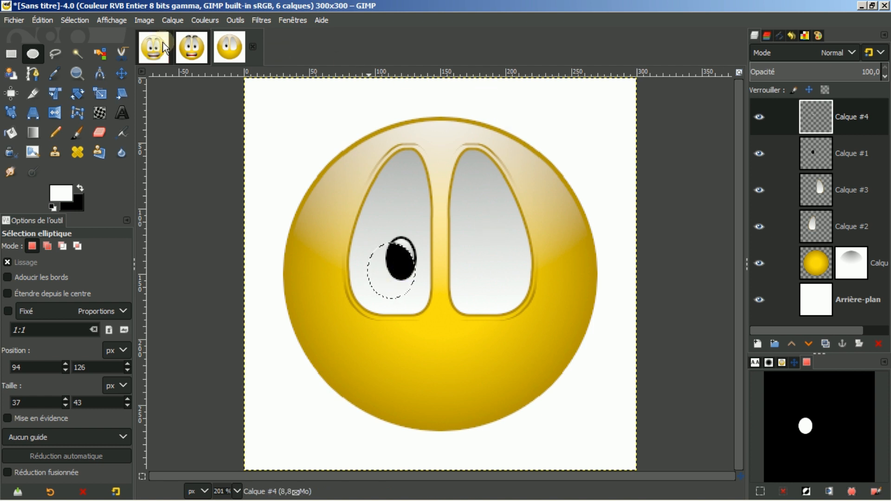
{"action": "left_click", "coordinate": [69, 20]}
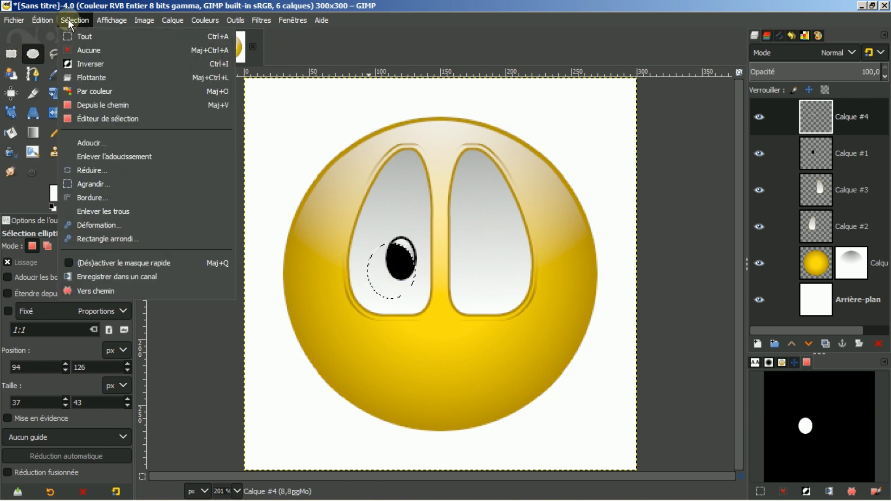
{"action": "left_click", "coordinate": [71, 47]}
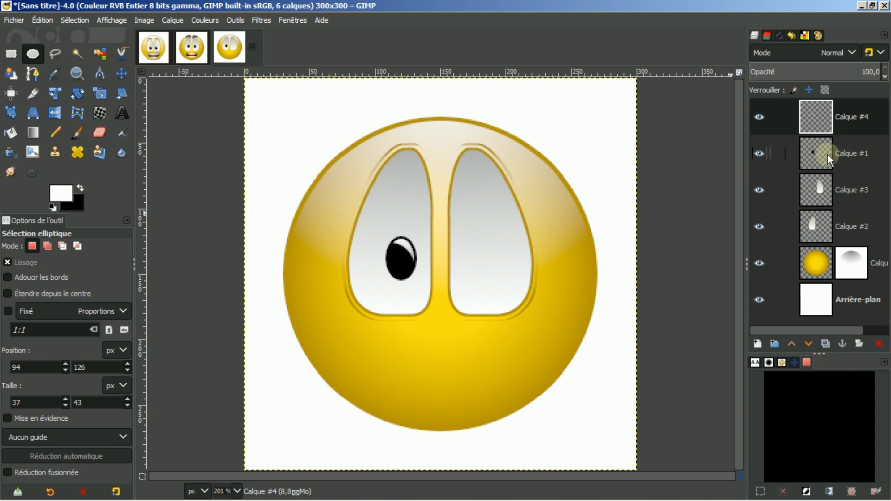
Briefly hide Calque #1 to check the highlight, show it again, and open that layer's list of commands.
{"action": "left_click", "coordinate": [761, 152]}
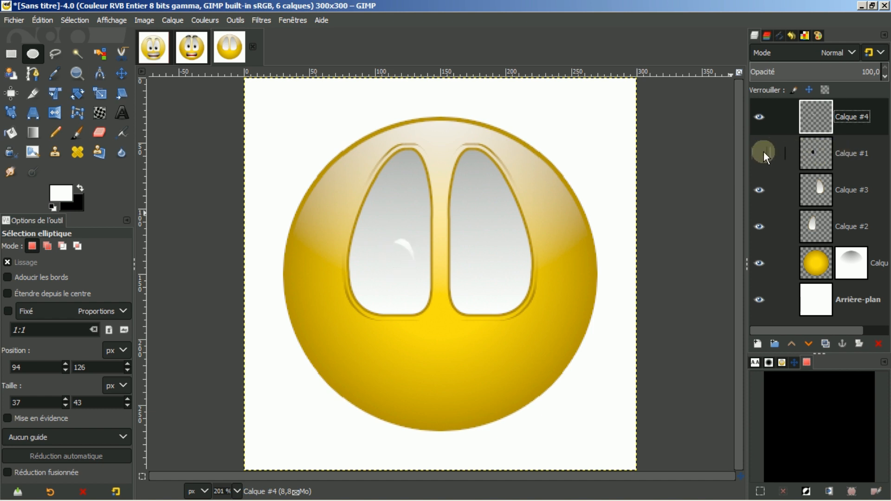
{"action": "left_click", "coordinate": [765, 152]}
{"action": "left_click", "coordinate": [812, 150]}
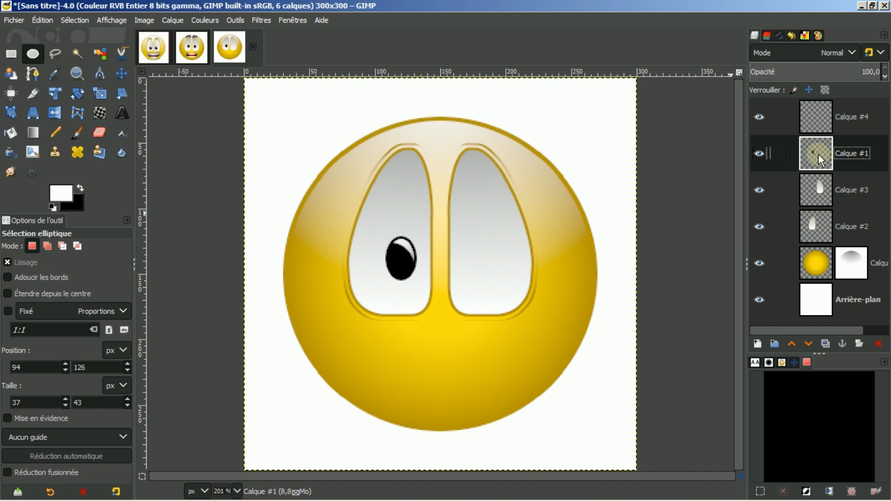
{"action": "right_click", "coordinate": [819, 156]}
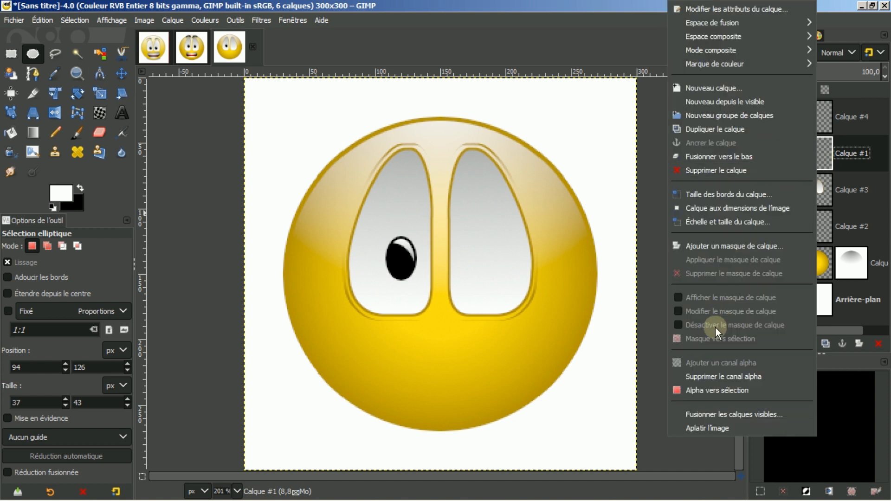
Create a selection from the alpha of the black pupil layer and add a transparent 300 × 300 px layer above it.
{"action": "left_click", "coordinate": [701, 391]}
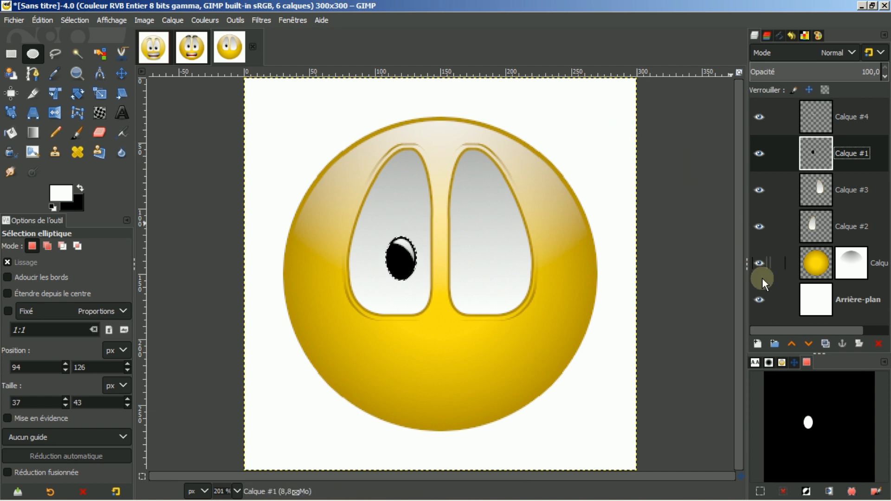
{"action": "left_click", "coordinate": [754, 343]}
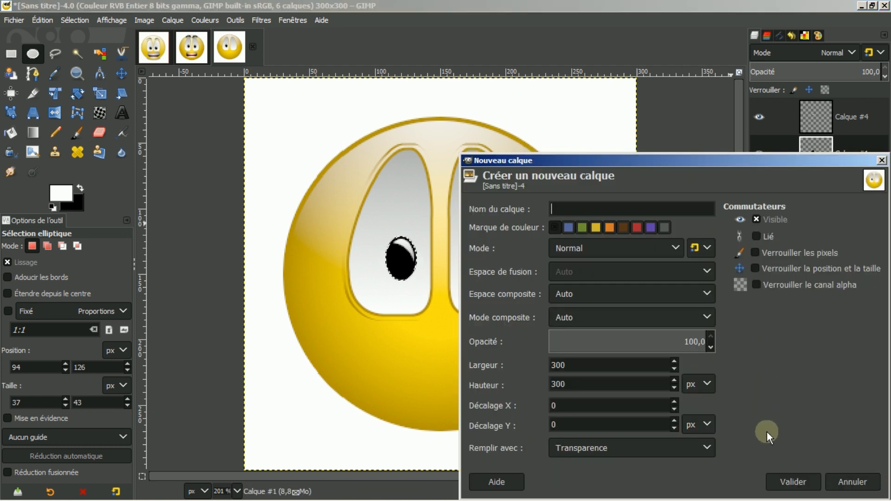
{"action": "left_click", "coordinate": [791, 482]}
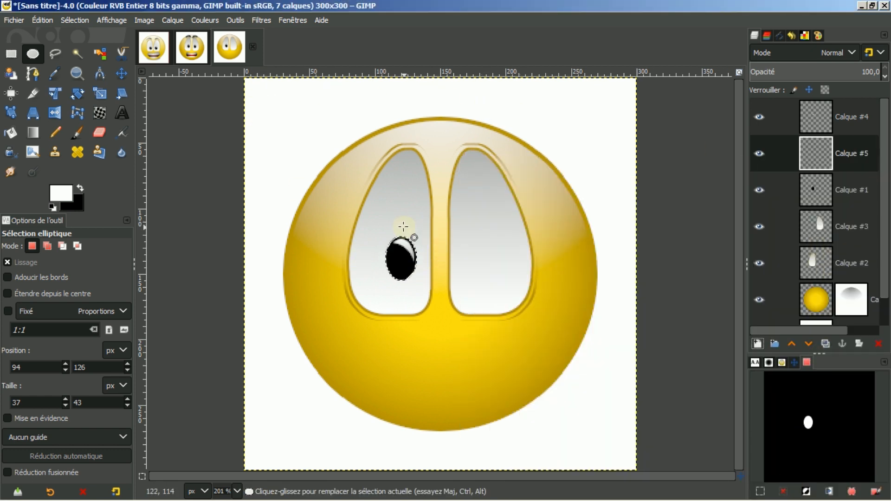
Shrink the pupil selection by 2 px and fill it with white on the new layer.
{"action": "left_click", "coordinate": [74, 19]}
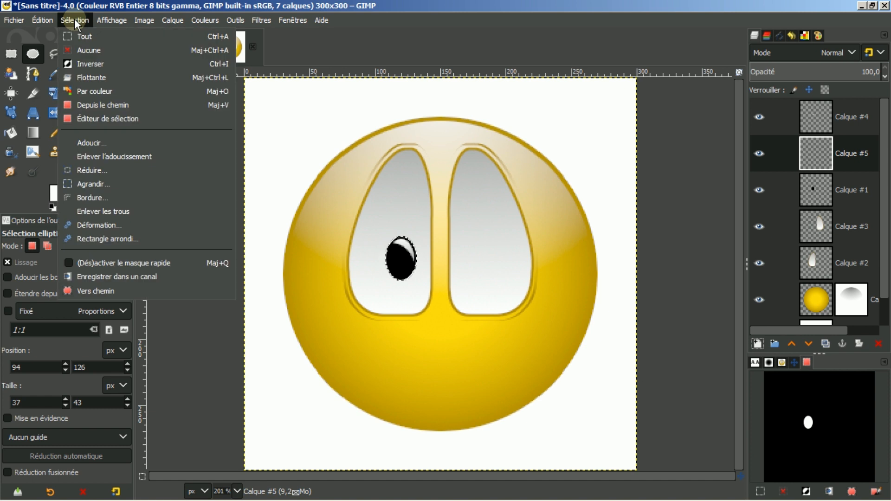
{"action": "left_click", "coordinate": [94, 172]}
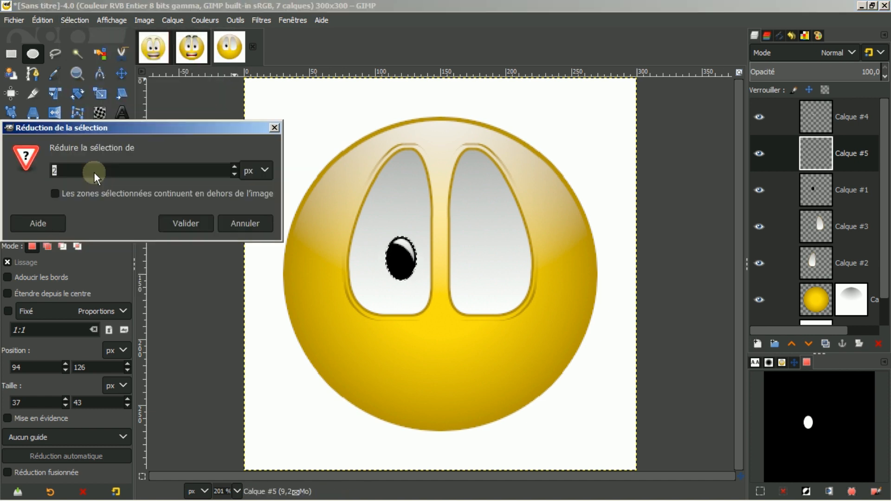
{"action": "left_click", "coordinate": [187, 225]}
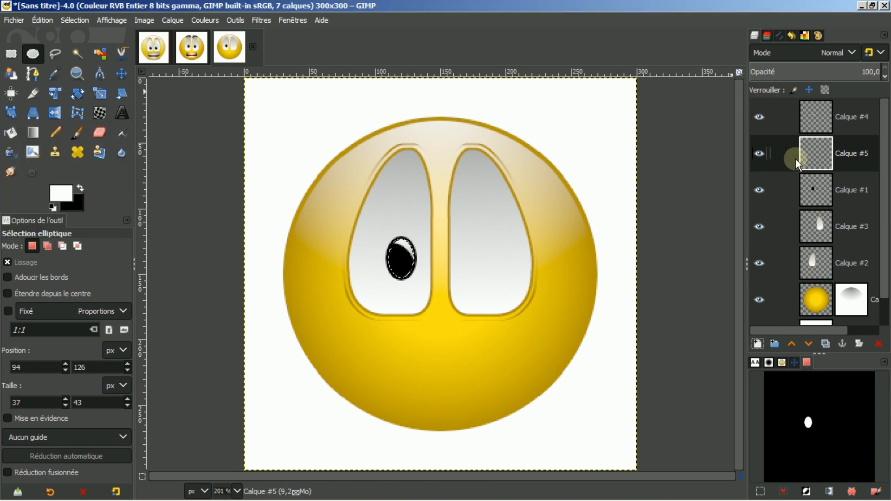
{"action": "left_click", "coordinate": [11, 134]}
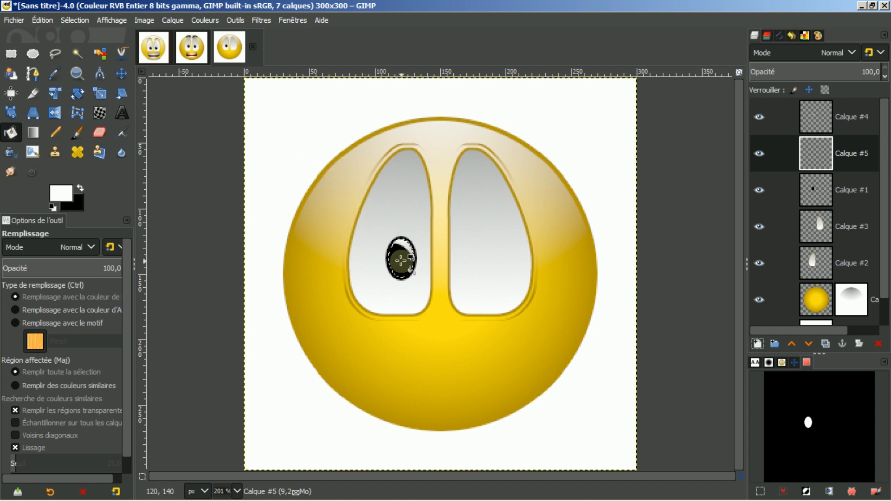
{"action": "left_click", "coordinate": [401, 260]}
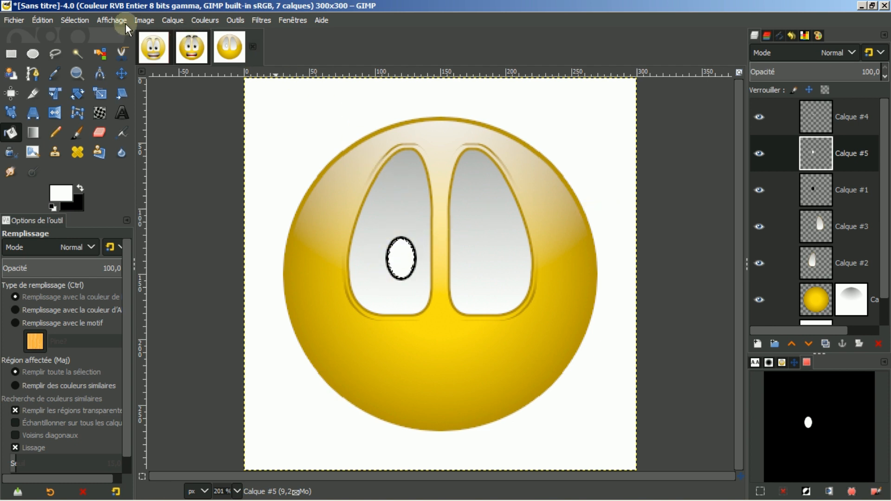
Shift the elliptical selection to position 112, 119 px and delete the white fill inside it, leaving a crescent.
{"action": "left_click", "coordinate": [33, 54]}
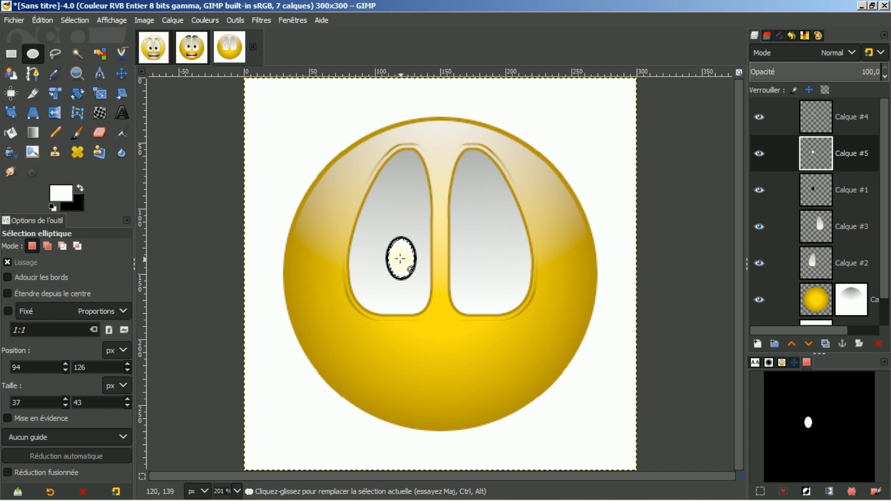
{"action": "left_click", "coordinate": [400, 258]}
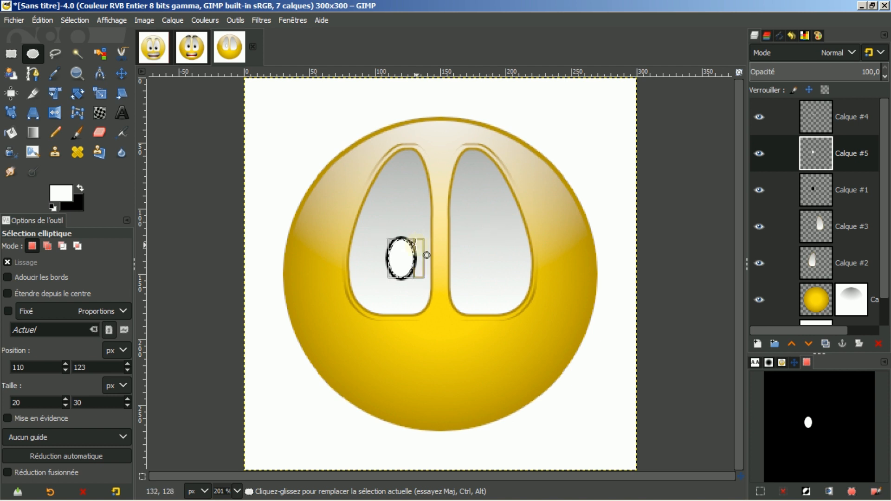
{"action": "left_click_drag", "start_coordinate": [409, 265], "coordinate": [411, 264]}
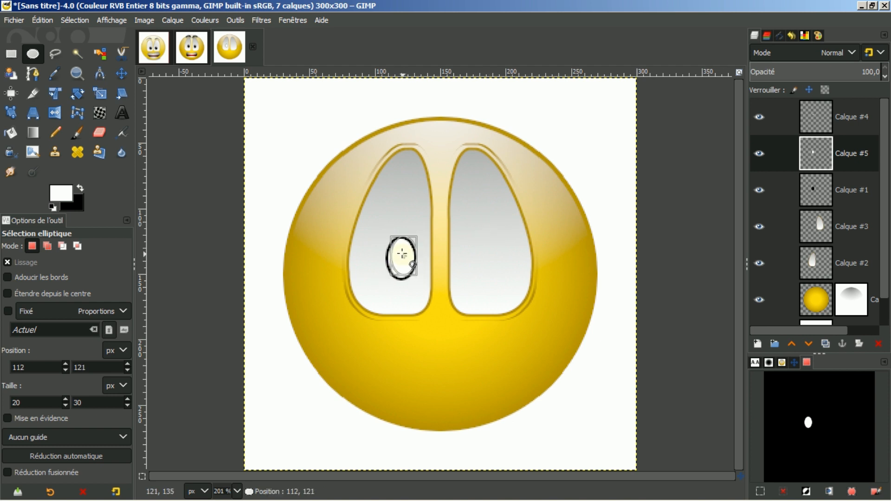
{"action": "left_click_drag", "start_coordinate": [413, 265], "coordinate": [416, 261]}
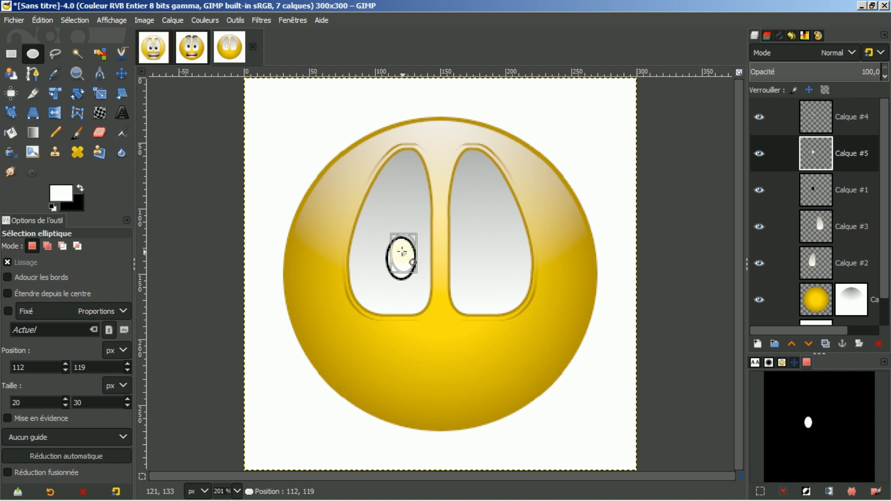
{"action": "left_click_drag", "start_coordinate": [402, 252], "coordinate": [402, 252]}
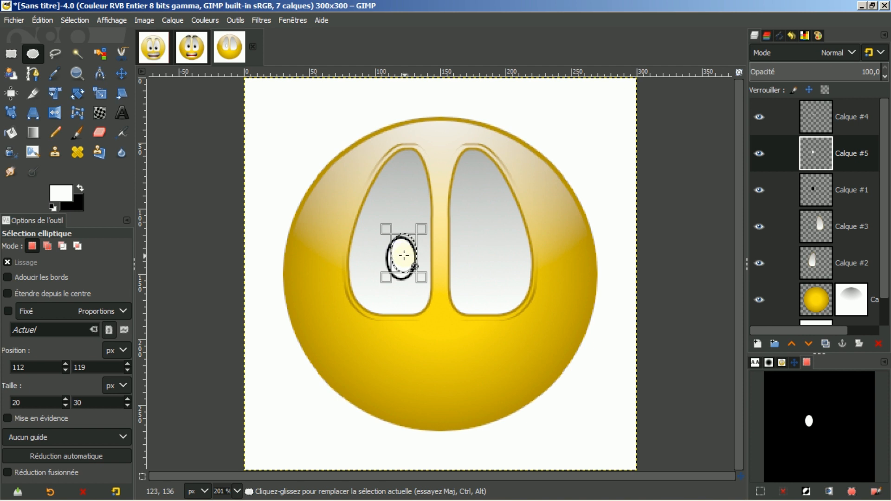
{"action": "left_click", "coordinate": [403, 255]}
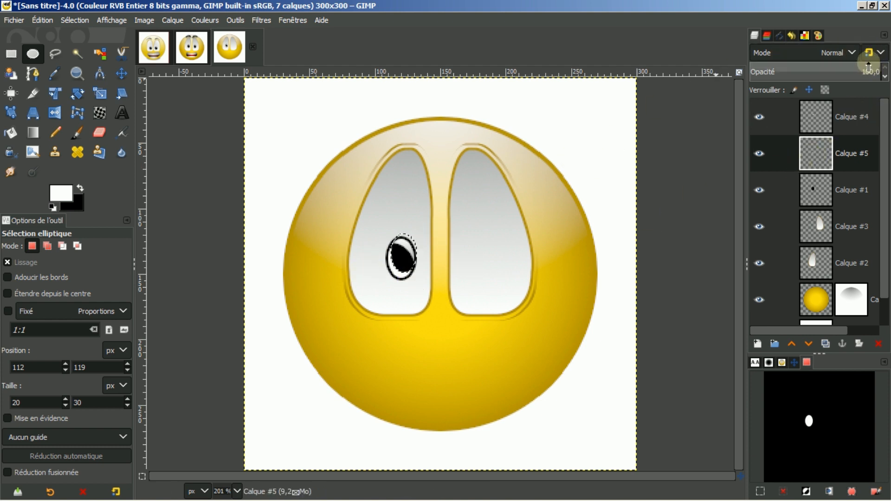
Lower the white crescent layer's opacity to 21.8 and clear the selection.
{"action": "left_click_drag", "start_coordinate": [868, 71], "coordinate": [782, 61]}
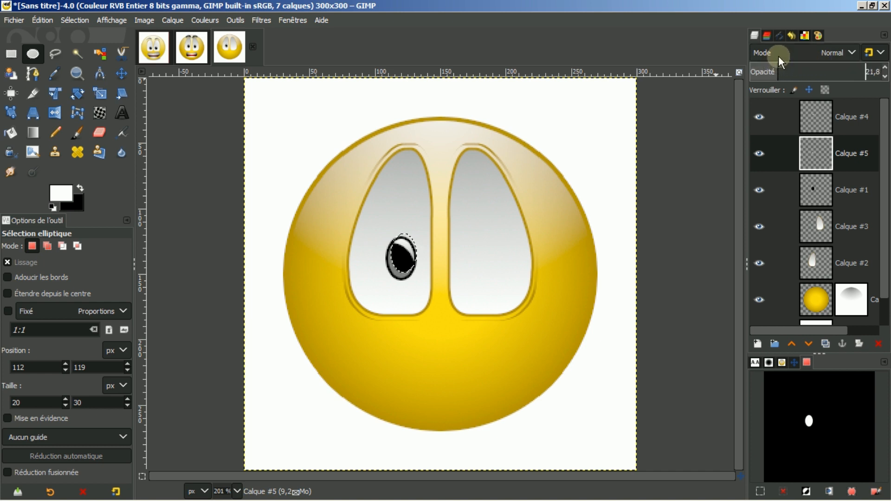
{"action": "left_click", "coordinate": [77, 21]}
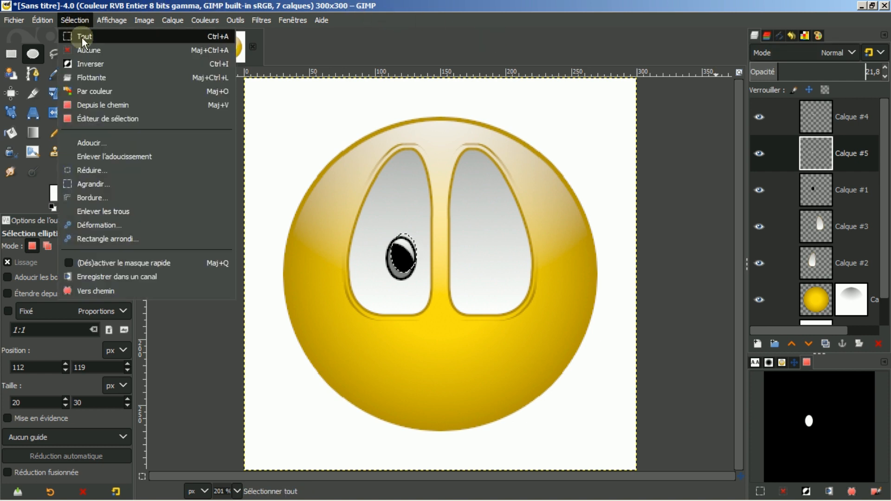
{"action": "left_click", "coordinate": [86, 50]}
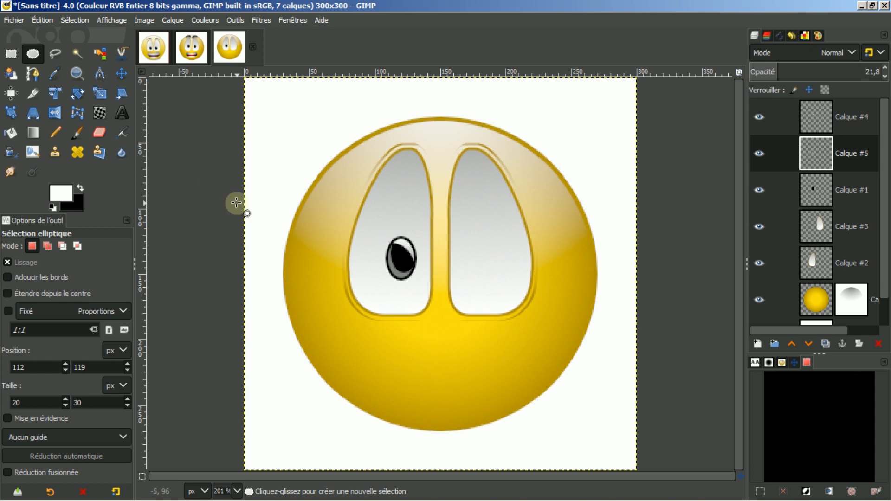
Compare the pupil with the smiley.jpg reference image, and check its highlight, crescent and black base layers by toggling their visibility.
{"action": "left_click", "coordinate": [190, 47]}
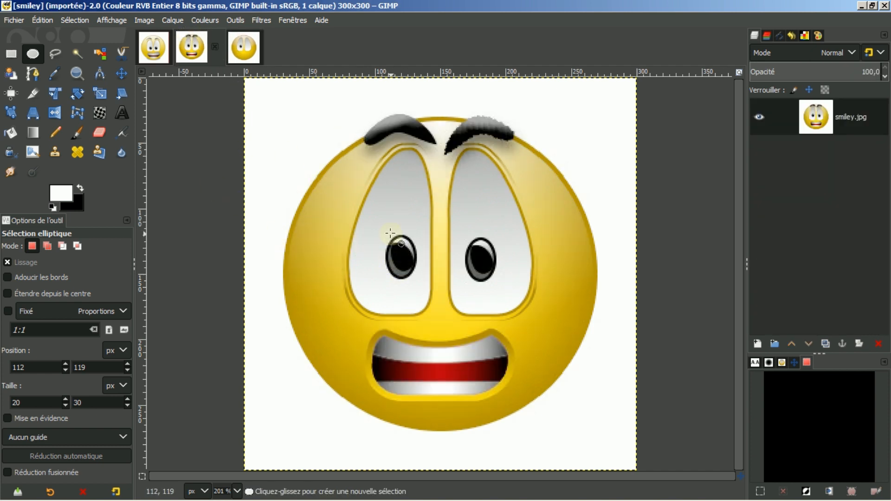
{"action": "left_click", "coordinate": [242, 44]}
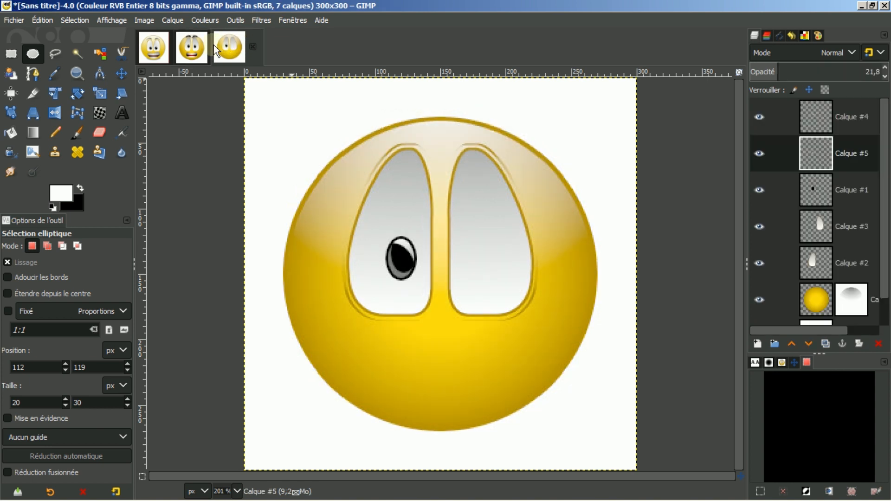
{"action": "left_click", "coordinate": [193, 52]}
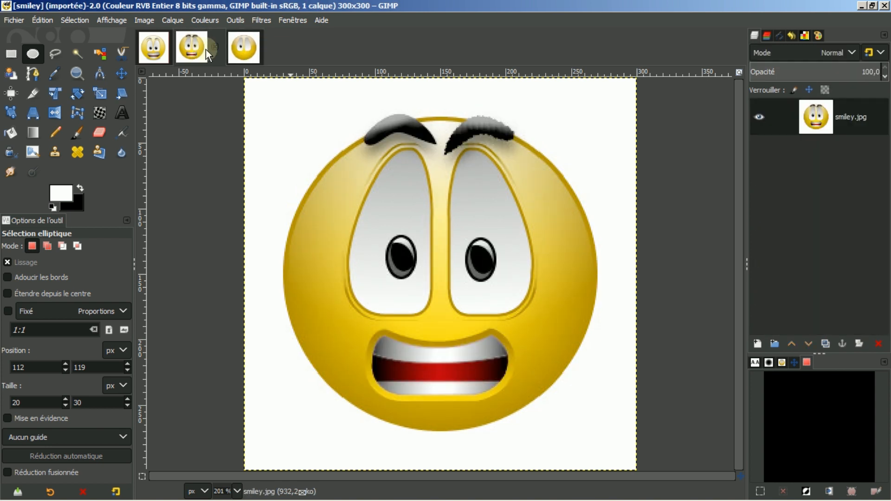
{"action": "left_click", "coordinate": [251, 53]}
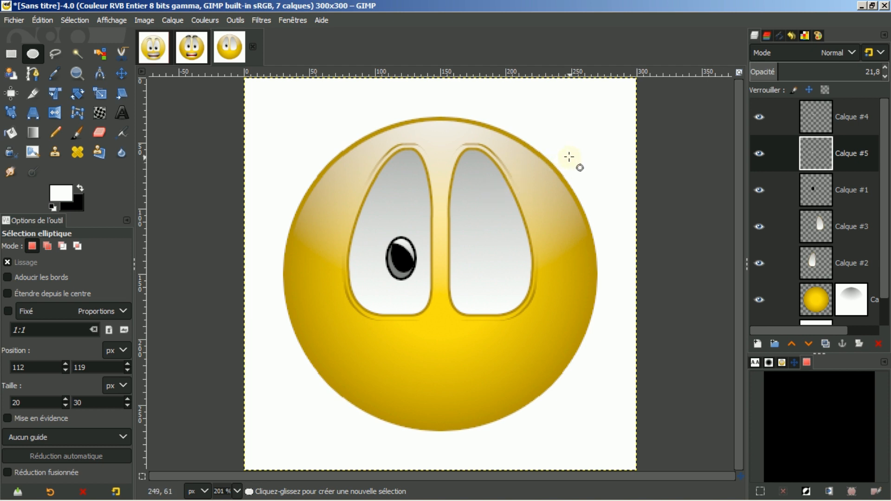
{"action": "left_click", "coordinate": [760, 115]}
{"action": "left_click", "coordinate": [759, 154]}
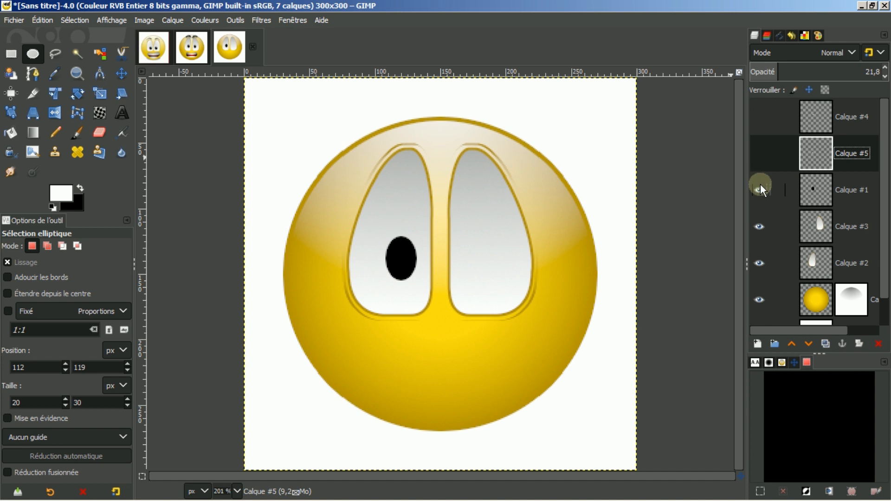
{"action": "left_click", "coordinate": [760, 188]}
{"action": "left_click", "coordinate": [761, 185]}
{"action": "left_click", "coordinate": [759, 151]}
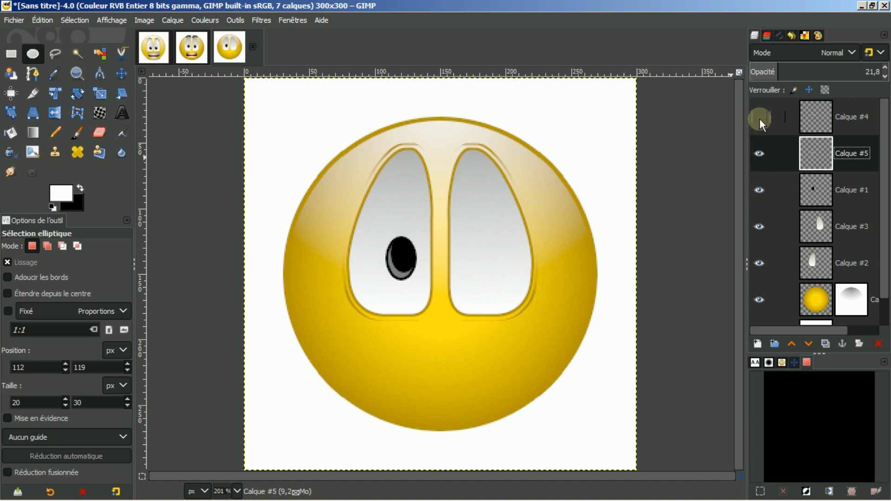
{"action": "left_click", "coordinate": [759, 117]}
Merge the pupil's top highlight layer and the crescent layer down into the black pupil layer.
{"action": "left_click", "coordinate": [820, 122]}
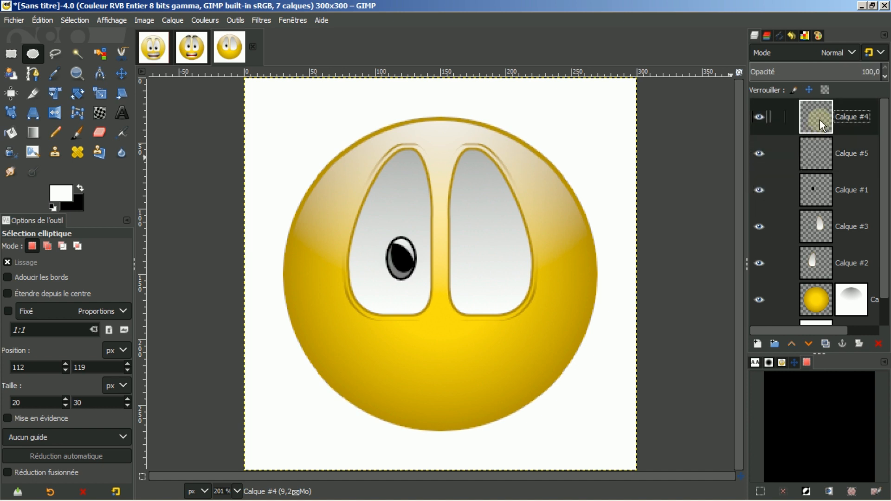
{"action": "right_click", "coordinate": [820, 122]}
{"action": "left_click", "coordinate": [759, 153]}
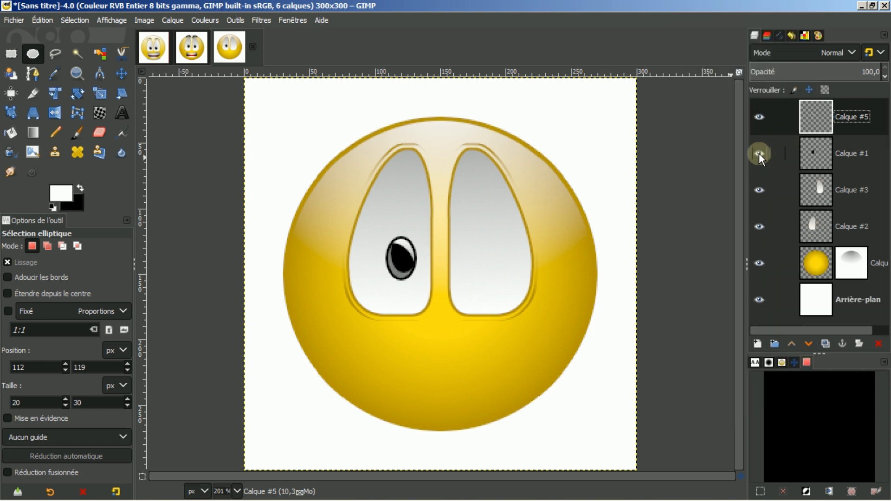
{"action": "right_click", "coordinate": [826, 121]}
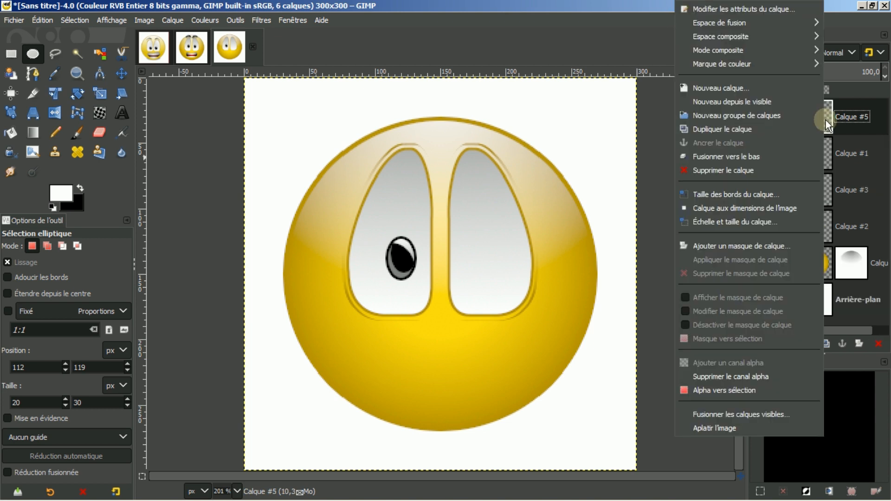
{"action": "left_click", "coordinate": [765, 155]}
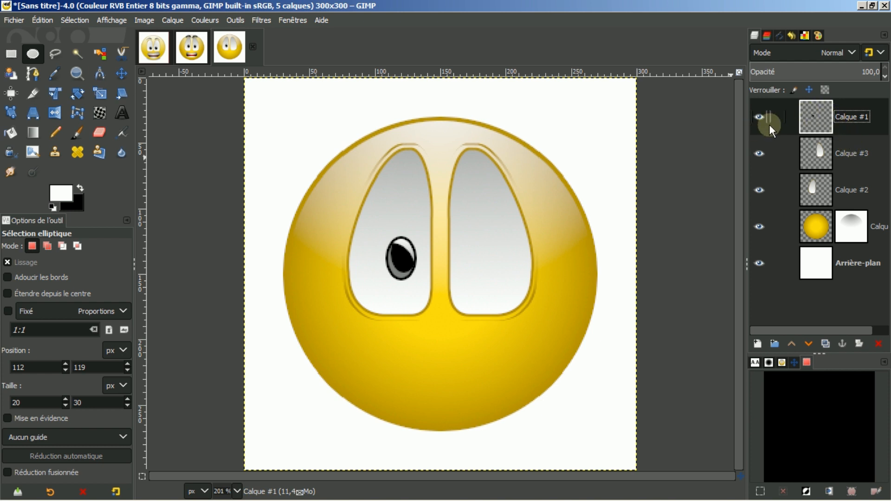
Duplicate the merged pupil layer and set the Move tool to move the active layer.
{"action": "left_click", "coordinate": [825, 344]}
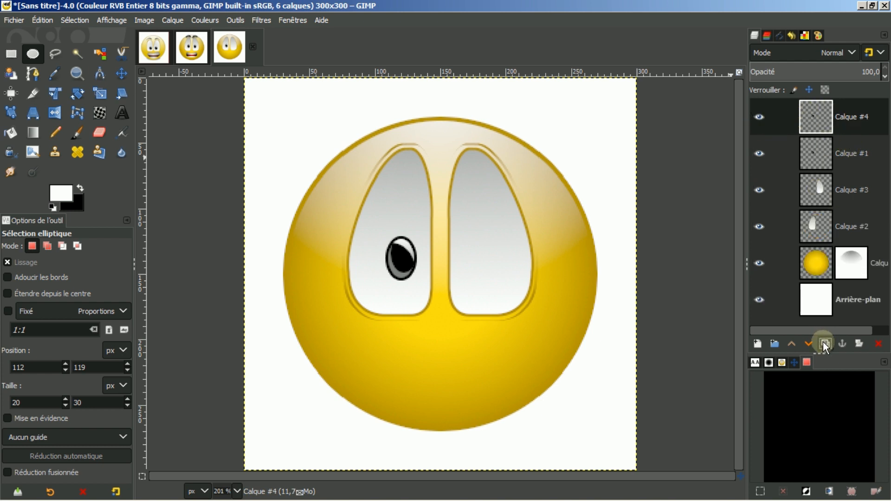
{"action": "left_click", "coordinate": [122, 76]}
{"action": "left_click", "coordinate": [59, 247]}
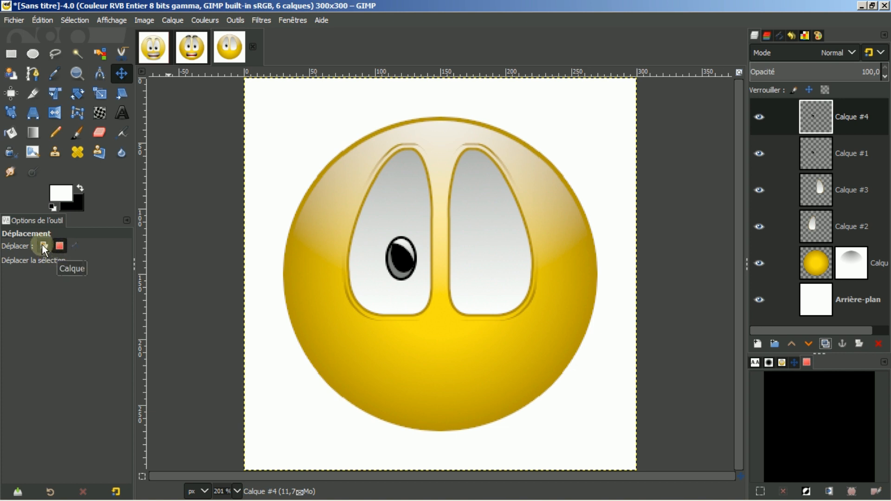
{"action": "left_click", "coordinate": [44, 247]}
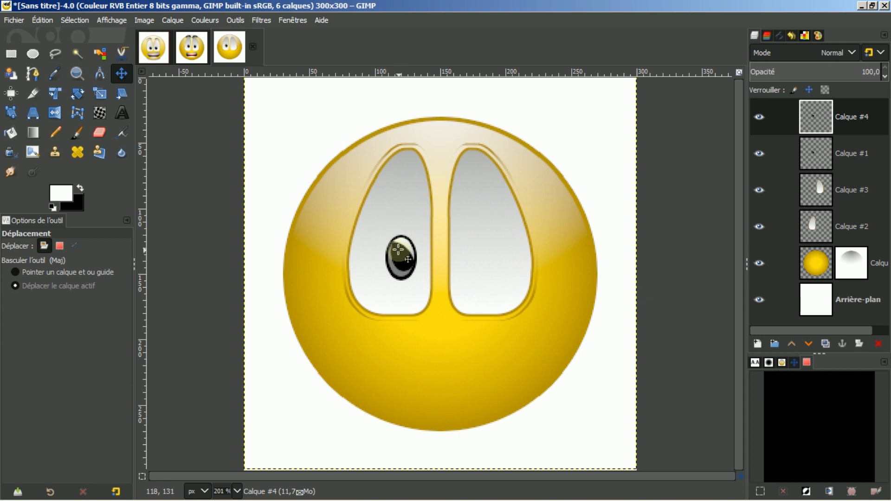
{"action": "key", "text": "z"}
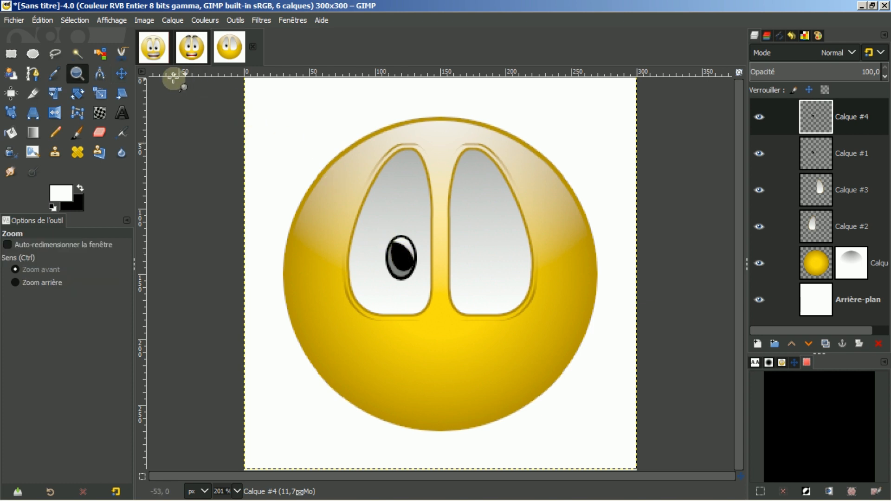
{"action": "left_click", "coordinate": [122, 74]}
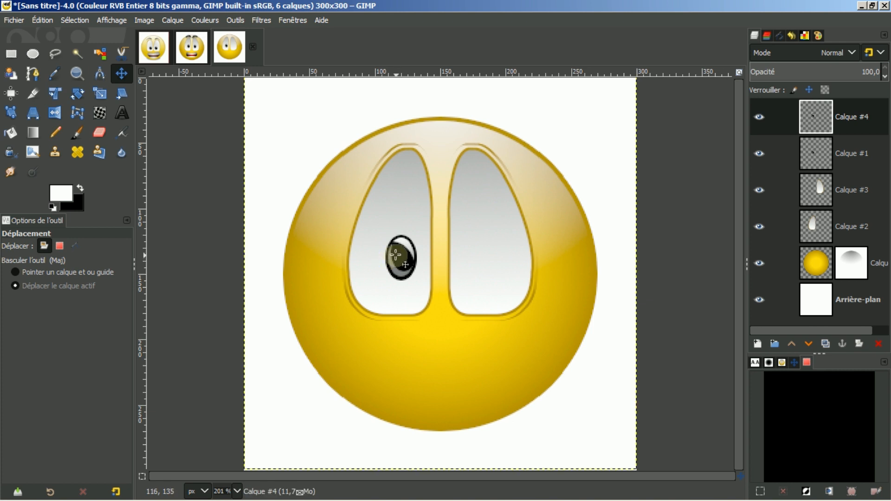
Move the duplicated pupil layer about 60 px to the right into the right eye and fit the layer to the image size.
{"action": "key", "text": "Right"}
{"action": "key", "text": "Right"}
{"action": "key", "text": "Right"}
{"action": "key", "text": "Right"}
{"action": "key", "text": "Right"}
{"action": "key", "text": "Right"}
{"action": "key", "text": "Right"}
{"action": "key", "text": "Right"}
{"action": "key", "text": "Right"}
{"action": "key", "text": "Right"}
{"action": "key", "text": "Right"}
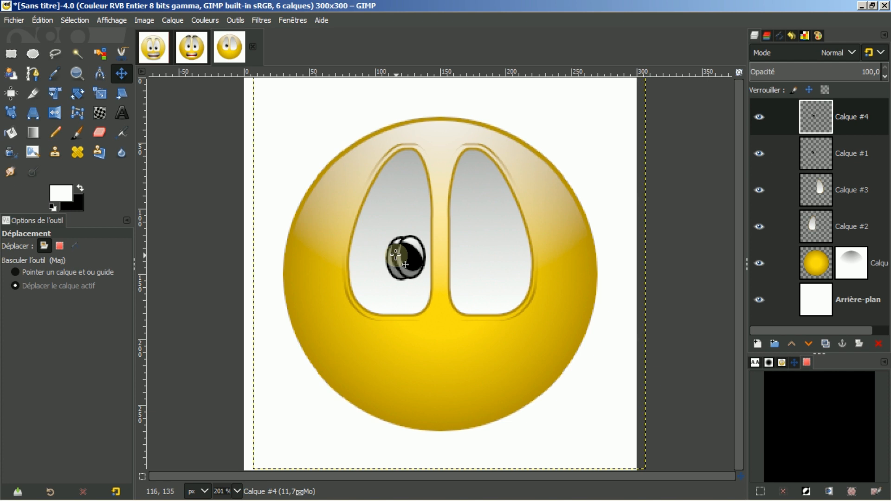
{"action": "key", "text": "Right"}
{"action": "key", "text": "Right"}
{"action": "key", "text": "Right"}
{"action": "key", "text": "Right"}
{"action": "key", "text": "Right"}
{"action": "key", "text": "Right"}
{"action": "key", "text": "Right"}
{"action": "key", "text": "Right"}
{"action": "key", "text": "Right"}
{"action": "key", "text": "Right"}
{"action": "key", "text": "Right"}
{"action": "key", "text": "Right"}
{"action": "key", "text": "Right"}
{"action": "key", "text": "Right"}
{"action": "key", "text": "Right"}
{"action": "key", "text": "Right"}
{"action": "key", "text": "Right"}
{"action": "key", "text": "Right"}
{"action": "key", "text": "Right"}
{"action": "key", "text": "Right"}
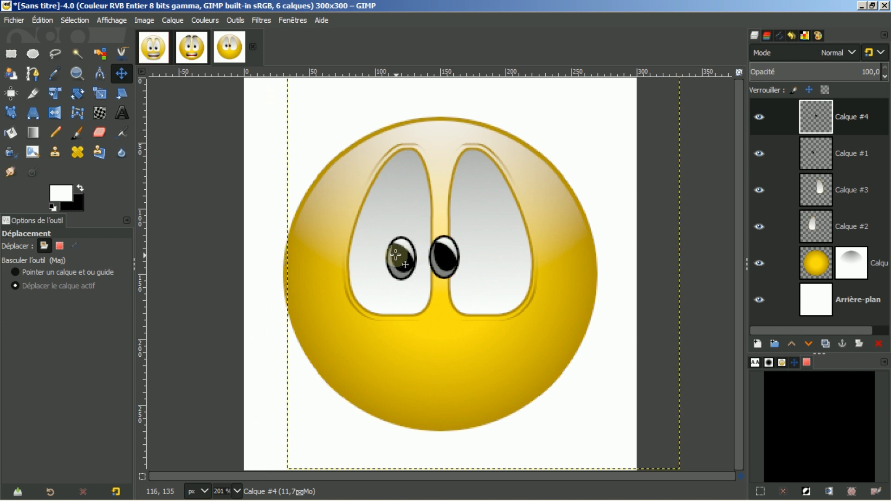
{"action": "key", "text": "Right"}
{"action": "key", "text": "Right"}
{"action": "key", "text": "Right"}
{"action": "key", "text": "Right"}
{"action": "key", "text": "Right"}
{"action": "key", "text": "Right"}
{"action": "key", "text": "Right"}
{"action": "key", "text": "Right"}
{"action": "key", "text": "Right"}
{"action": "key", "text": "Right"}
{"action": "key", "text": "Right"}
{"action": "key", "text": "Right"}
{"action": "key", "text": "Right"}
{"action": "key", "text": "Right"}
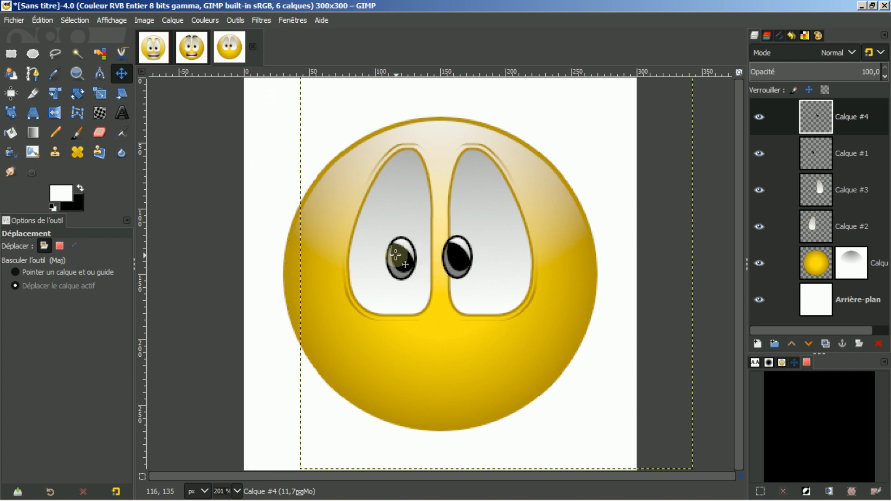
{"action": "key", "text": "Right"}
{"action": "key", "text": "Right"}
{"action": "key", "text": "Right"}
{"action": "key", "text": "Right"}
{"action": "key", "text": "Right"}
{"action": "key", "text": "Right"}
{"action": "key", "text": "Right"}
{"action": "key", "text": "Right"}
{"action": "key", "text": "Right"}
{"action": "key", "text": "Right"}
{"action": "key", "text": "Right"}
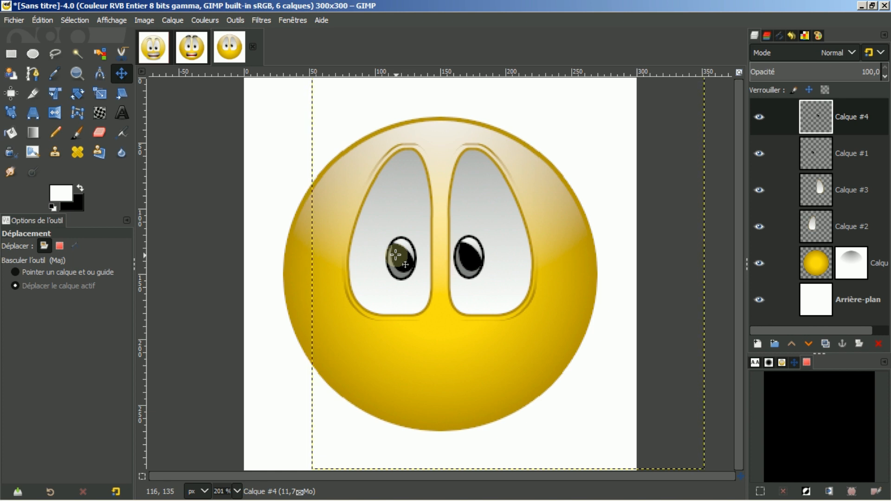
{"action": "key", "text": "Right"}
{"action": "key", "text": "Right"}
{"action": "key", "text": "Right"}
{"action": "key", "text": "Right"}
{"action": "key", "text": "Right"}
{"action": "key", "text": "Right"}
{"action": "key", "text": "Right"}
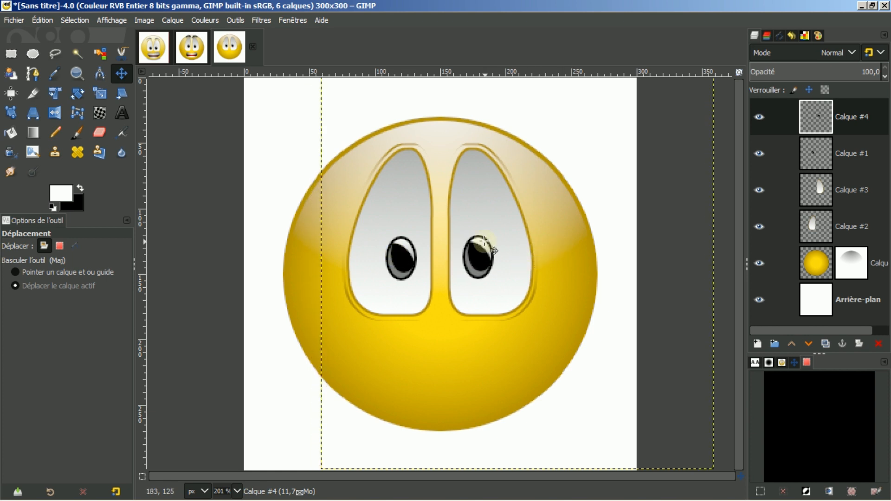
{"action": "left_click_drag", "start_coordinate": [478, 252], "coordinate": [483, 252]}
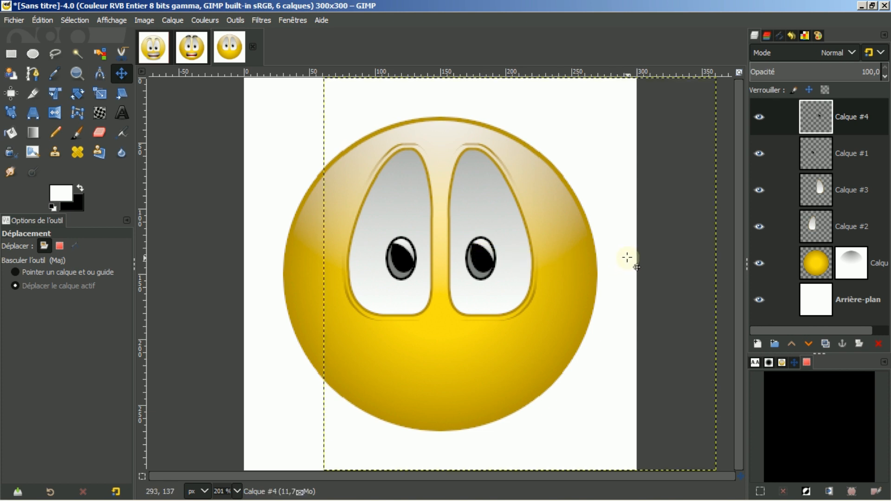
{"action": "right_click", "coordinate": [831, 116]}
{"action": "left_click", "coordinate": [731, 206]}
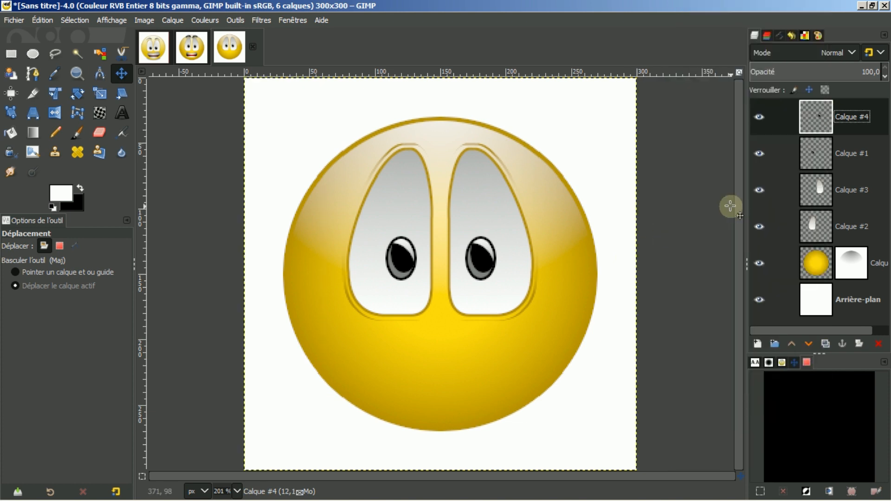
Compare the two pupils with the smiley.jpg reference image.
{"action": "left_click", "coordinate": [195, 46]}
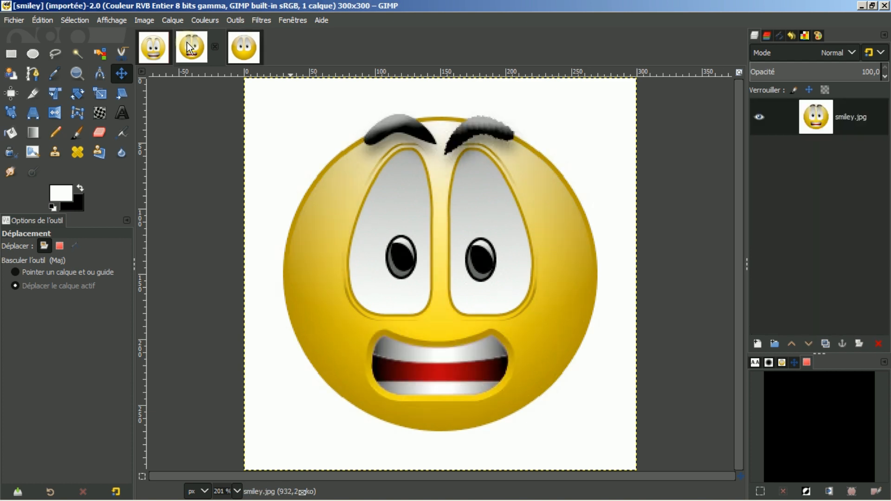
{"action": "left_click", "coordinate": [240, 44]}
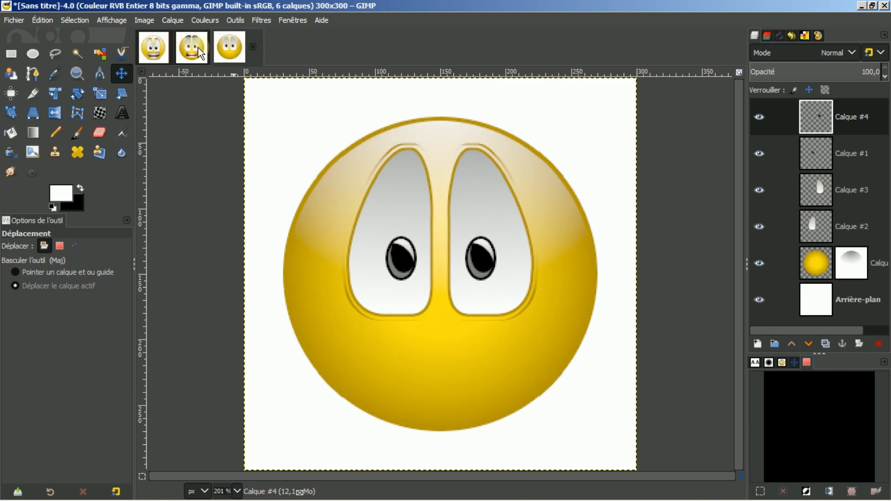
{"action": "left_click", "coordinate": [197, 48]}
{"action": "left_click", "coordinate": [236, 45]}
{"action": "left_click", "coordinate": [194, 47]}
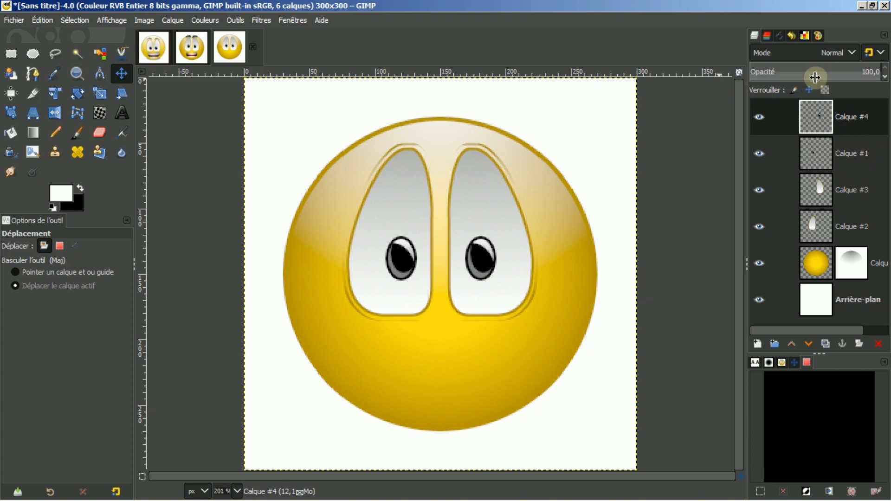
Delete the existing eye path and import the eyebrow path from sourcil smiley.svg.
{"action": "left_click", "coordinate": [781, 35]}
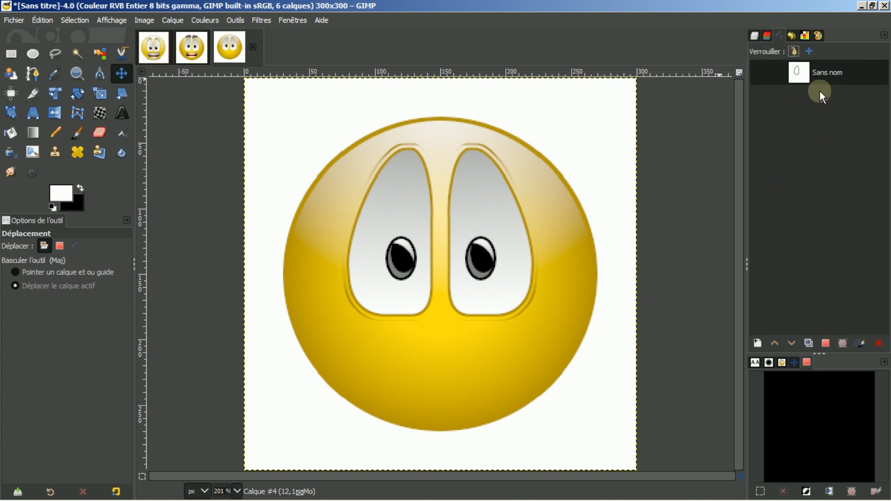
{"action": "left_click", "coordinate": [879, 343]}
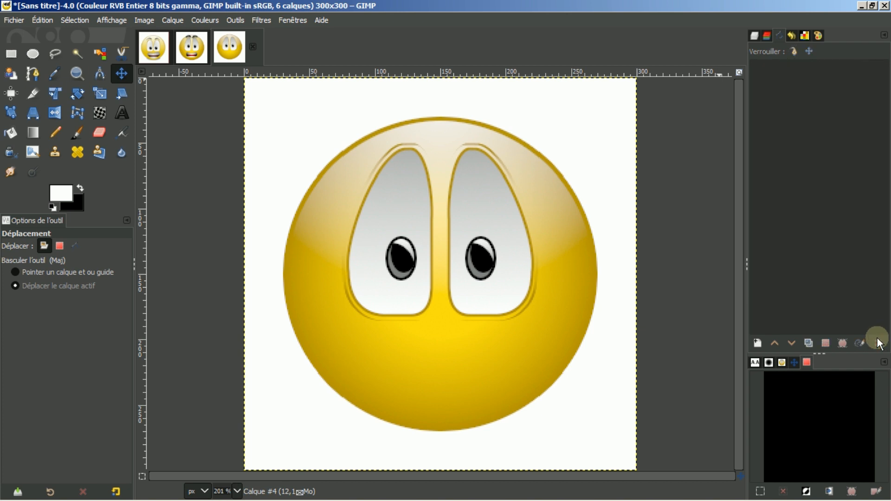
{"action": "right_click", "coordinate": [813, 184]}
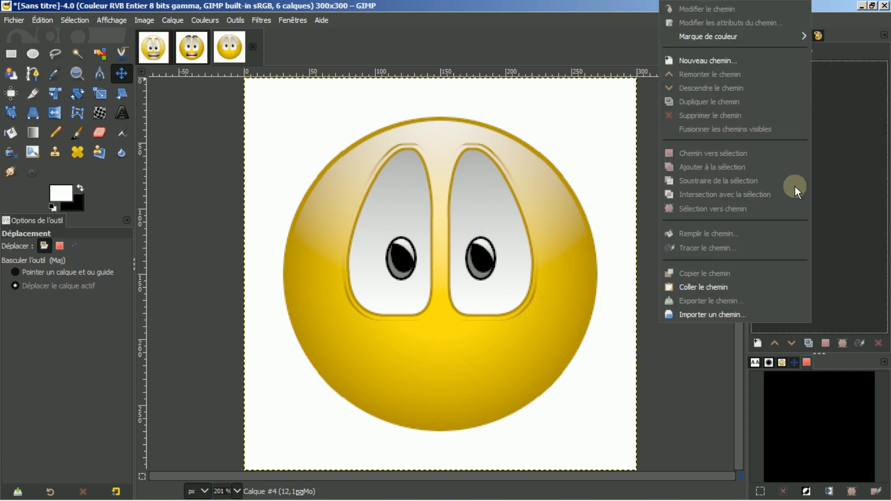
{"action": "left_click", "coordinate": [727, 314]}
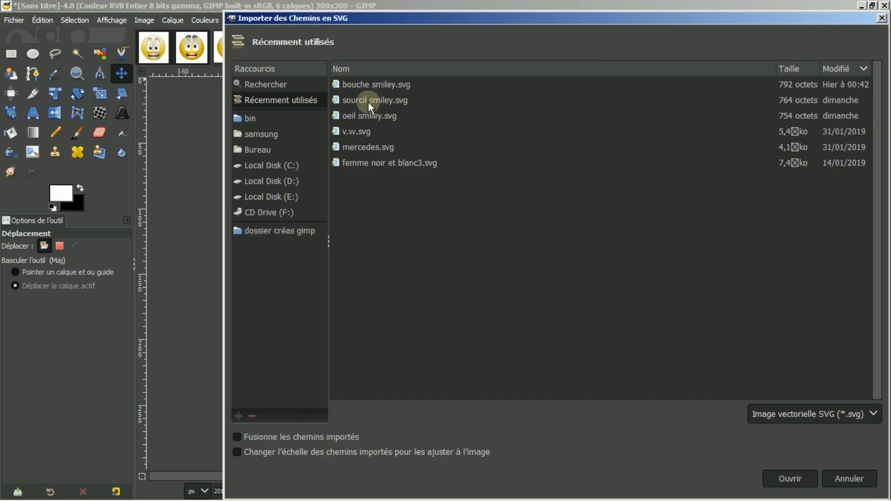
{"action": "left_click", "coordinate": [381, 101]}
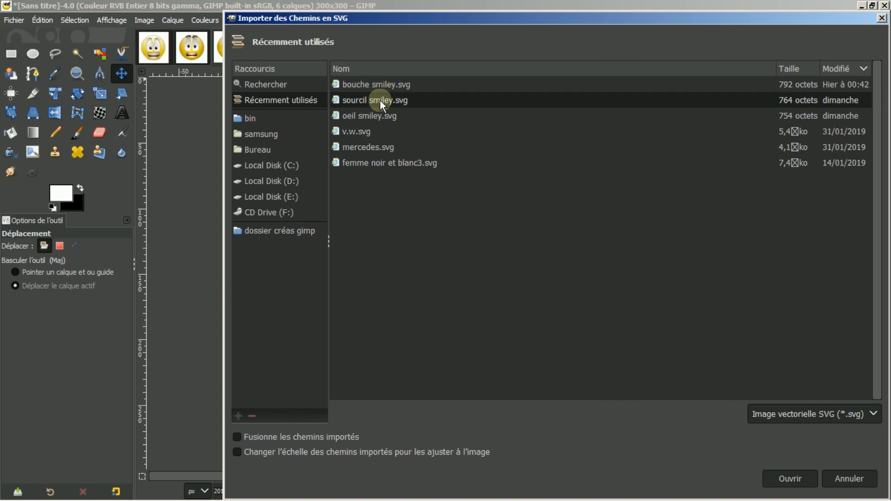
{"action": "left_click", "coordinate": [792, 481]}
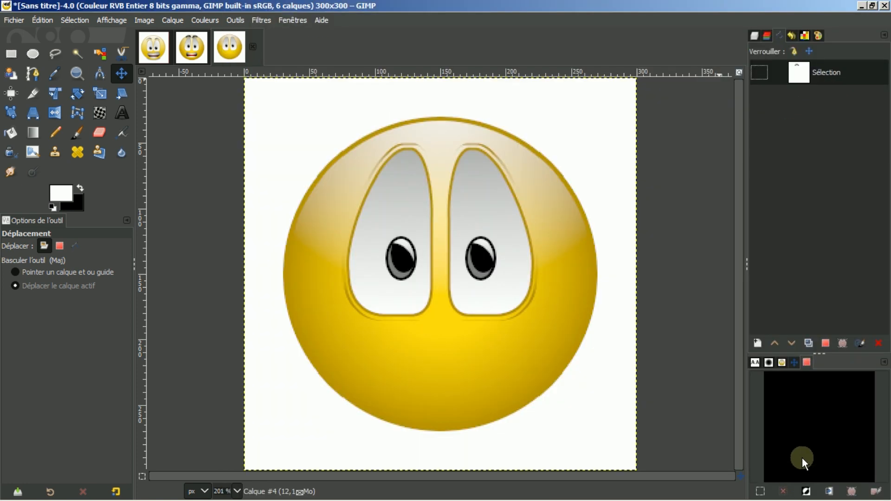
Add a transparent 300 × 300 px layer above the pupils and convert the imported eyebrow path to a selection.
{"action": "left_click", "coordinate": [754, 34]}
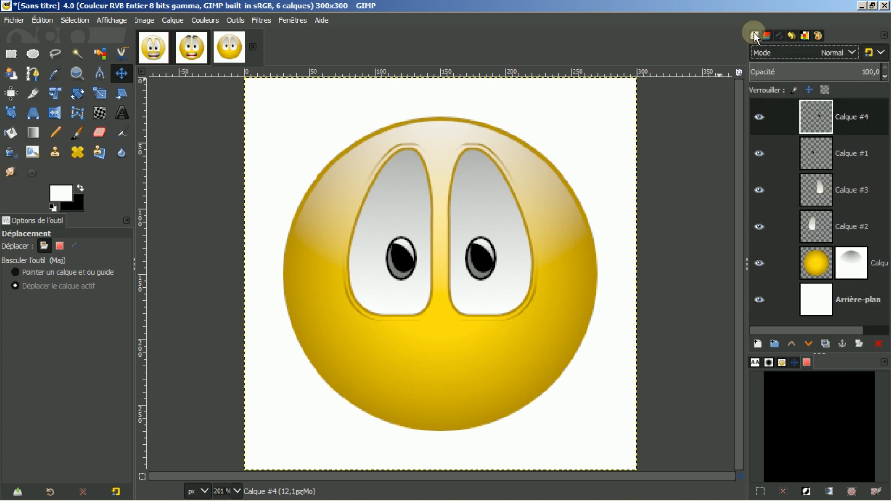
{"action": "left_click", "coordinate": [758, 343]}
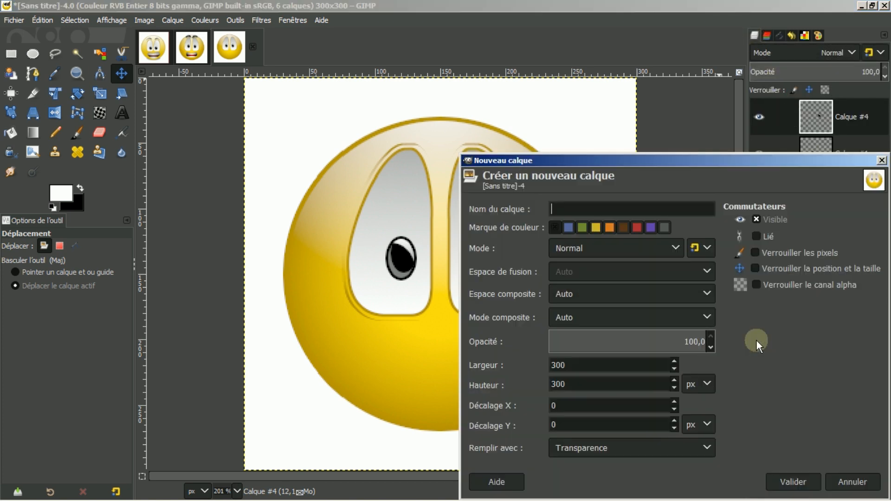
{"action": "left_click", "coordinate": [792, 482]}
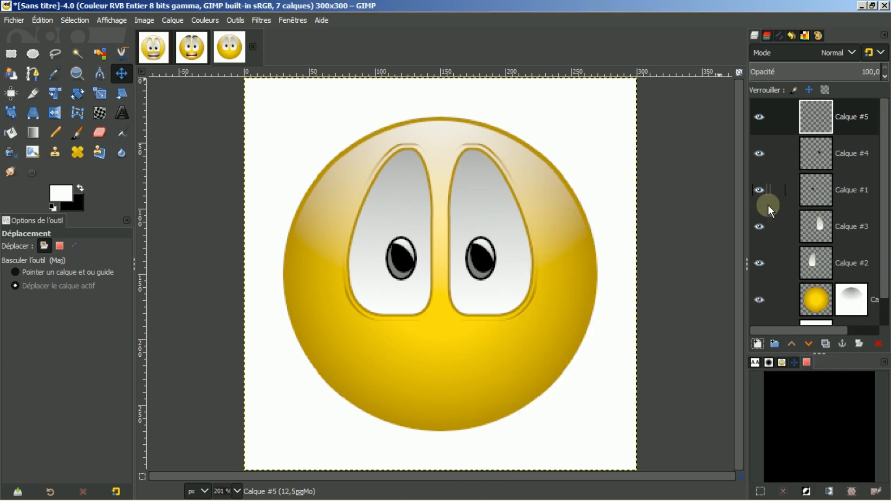
{"action": "left_click", "coordinate": [780, 36]}
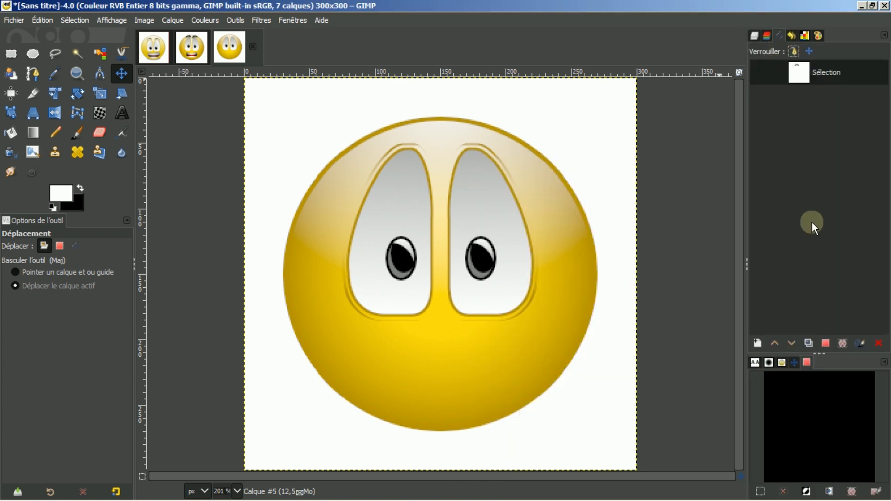
{"action": "left_click", "coordinate": [826, 344]}
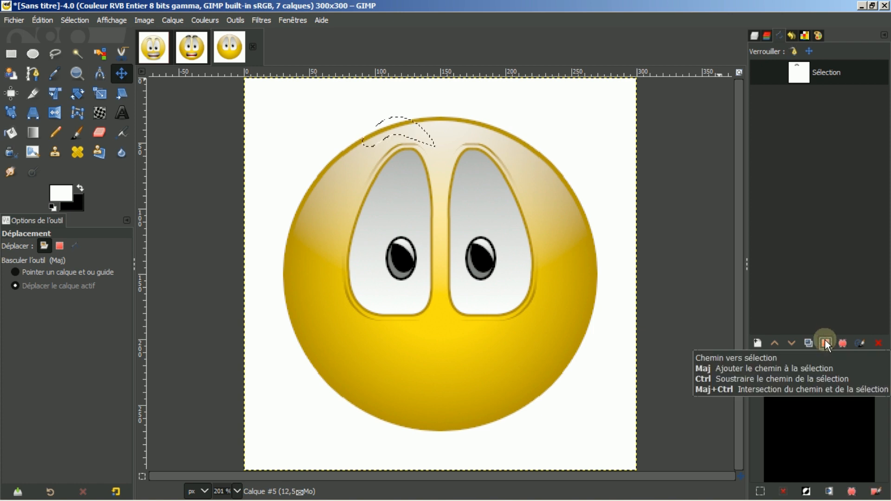
{"action": "left_click", "coordinate": [754, 37]}
{"action": "left_click", "coordinate": [754, 37]}
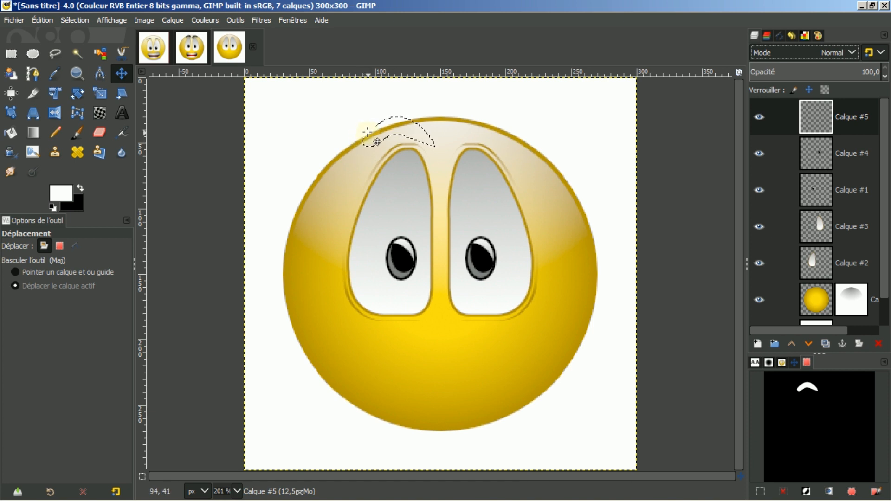
{"action": "left_click_drag", "start_coordinate": [382, 139], "coordinate": [382, 135]}
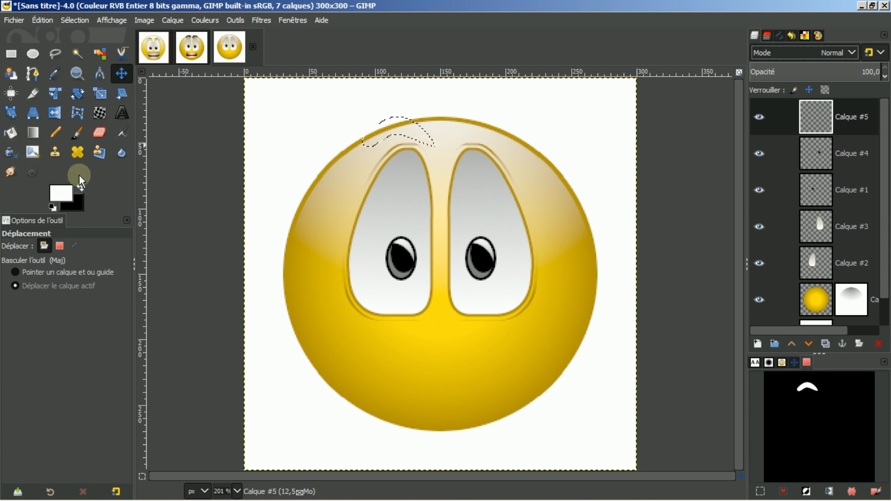
Make black the foreground colour and fill the eyebrow selection with it on the new layer.
{"action": "left_click", "coordinate": [80, 188]}
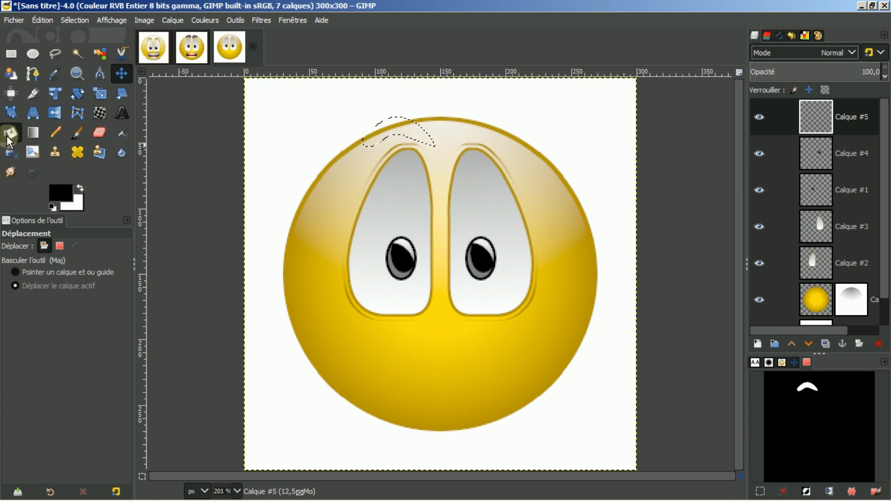
{"action": "left_click", "coordinate": [11, 134]}
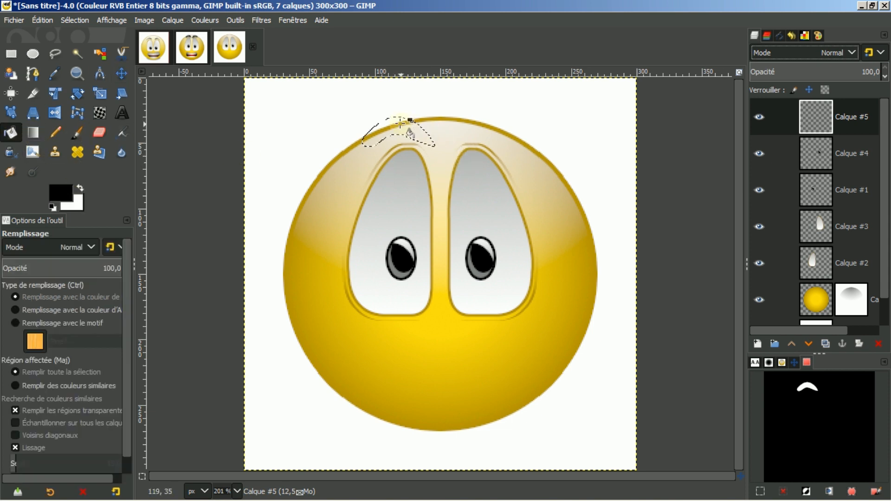
{"action": "left_click", "coordinate": [400, 124]}
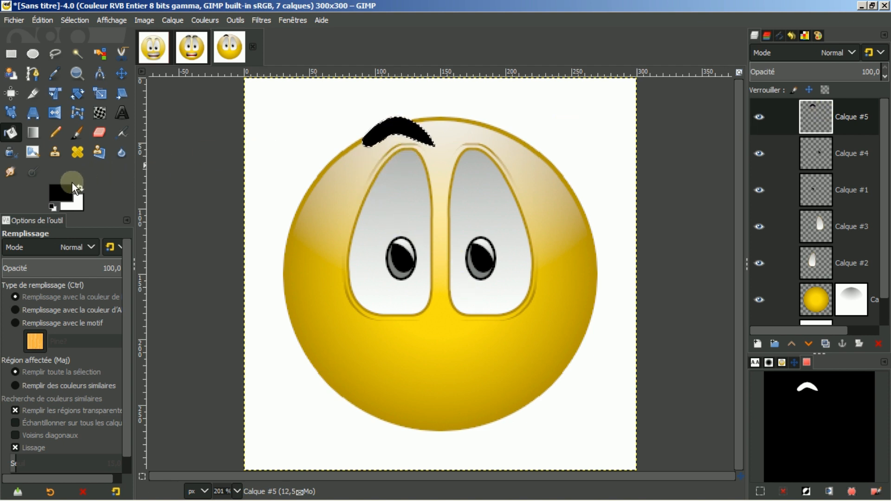
Paint a b1b1b1 highlight along the eyebrow's upper edge with the Hardness 075 brush at size 51, and clear the selection.
{"action": "left_click", "coordinate": [58, 192]}
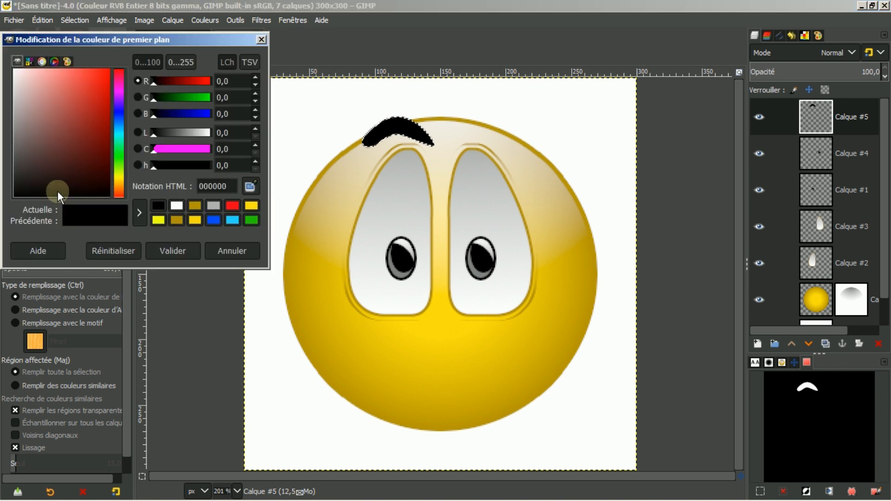
{"action": "left_click", "coordinate": [213, 205]}
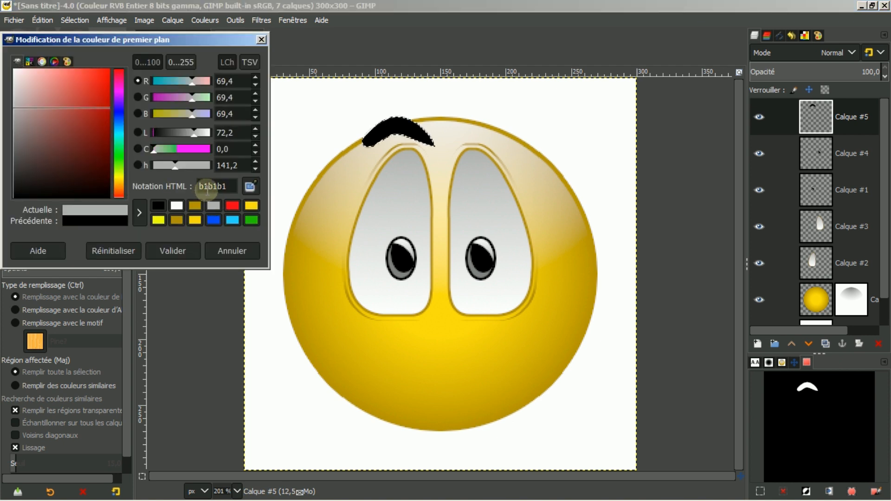
{"action": "left_click", "coordinate": [166, 247]}
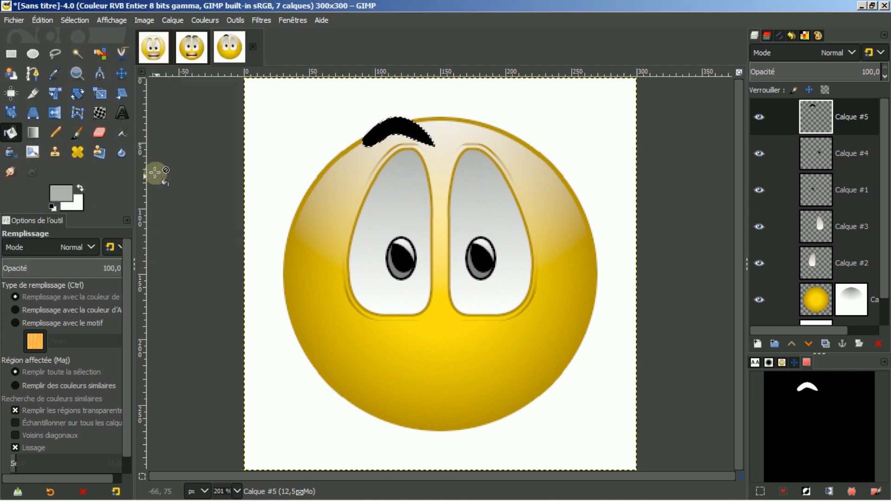
{"action": "left_click", "coordinate": [77, 132]}
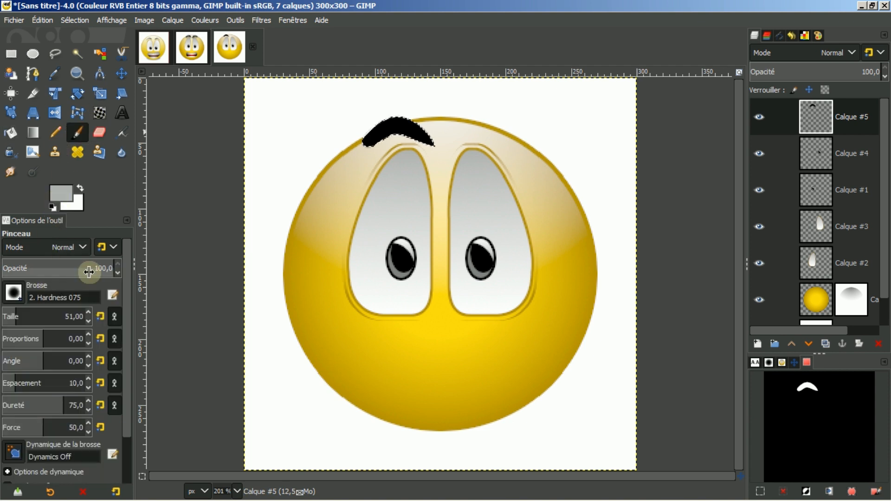
{"action": "left_click", "coordinate": [404, 99]}
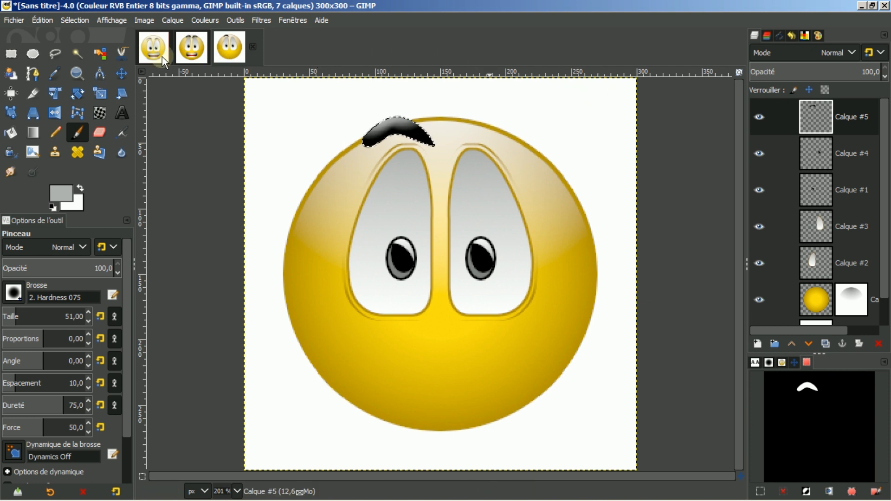
{"action": "left_click", "coordinate": [78, 19]}
{"action": "left_click", "coordinate": [86, 50]}
Apply the legacy drop shadow to the eyebrow layer with X offset 0, Y offset 8, blur radius 15, black colour and opacity 95.
{"action": "left_click", "coordinate": [260, 20]}
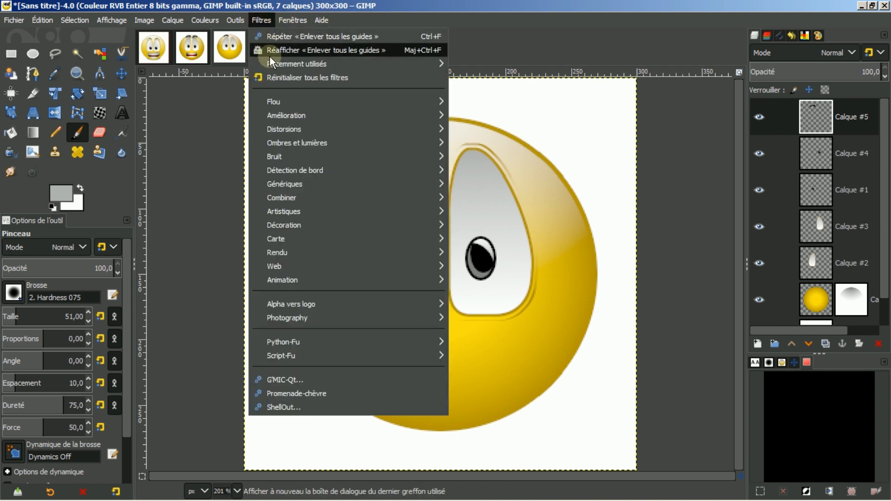
{"action": "mouse_move", "coordinate": [283, 146]}
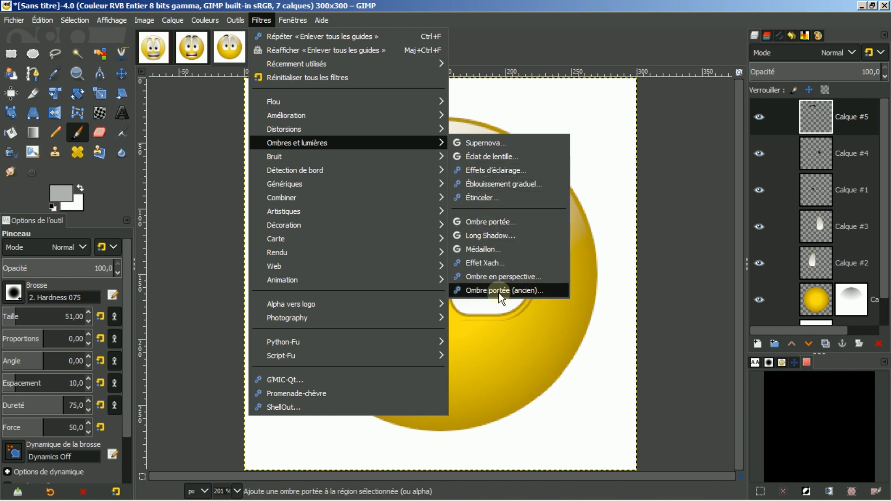
{"action": "left_click", "coordinate": [528, 291]}
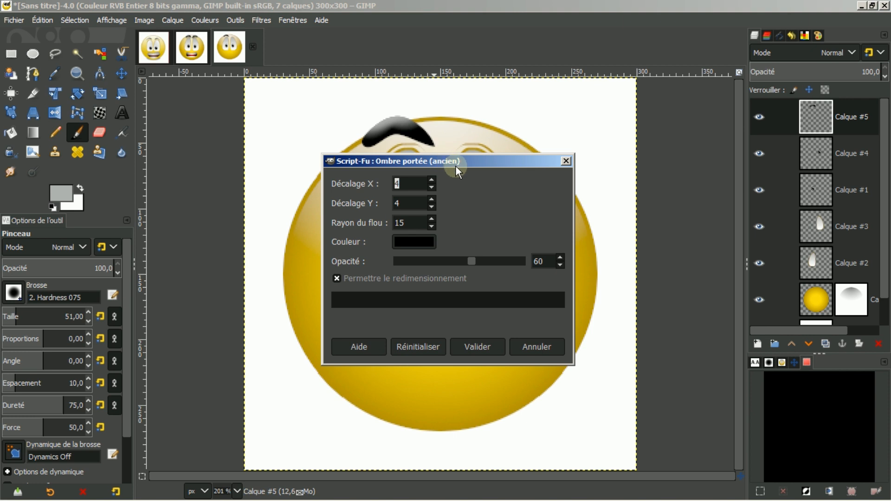
{"action": "left_click_drag", "start_coordinate": [459, 161], "coordinate": [672, 119]}
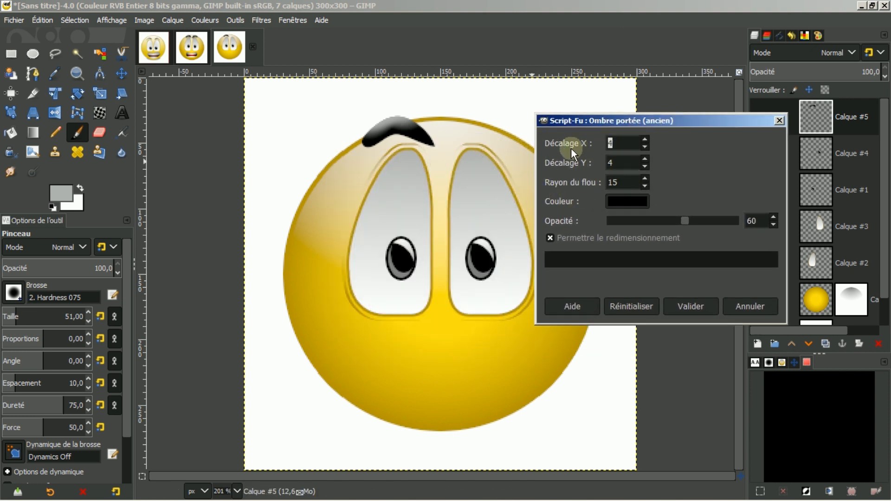
{"action": "left_click", "coordinate": [645, 147]}
{"action": "left_click", "coordinate": [645, 146]}
{"action": "left_click", "coordinate": [645, 147]}
{"action": "left_click", "coordinate": [645, 146]}
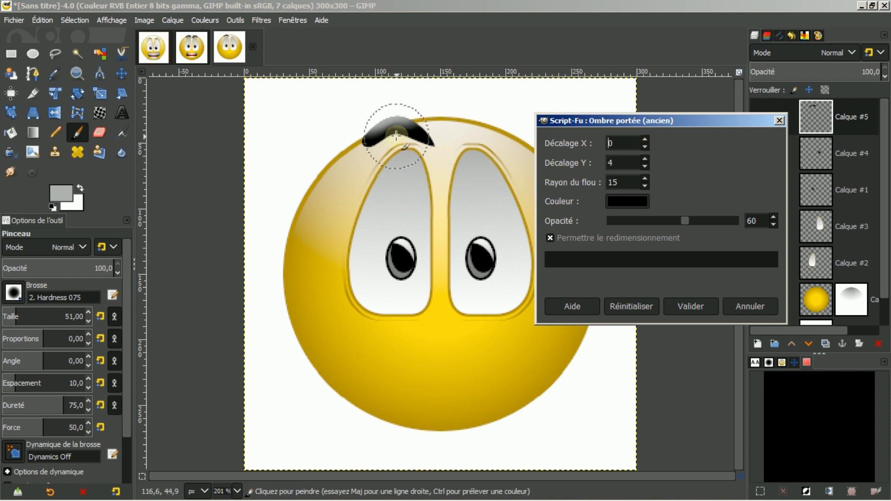
{"action": "left_click", "coordinate": [645, 158]}
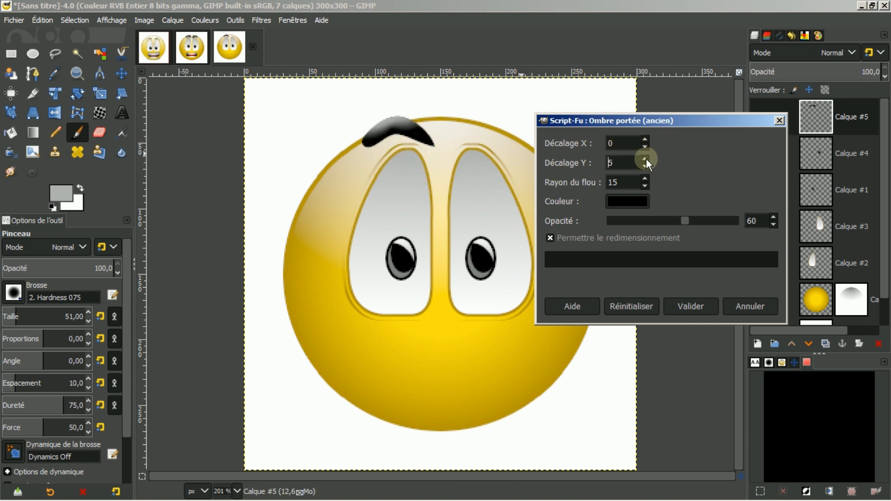
{"action": "left_click", "coordinate": [645, 158]}
{"action": "left_click", "coordinate": [645, 158]}
{"action": "left_click", "coordinate": [645, 158]}
{"action": "left_click_drag", "start_coordinate": [685, 219], "coordinate": [725, 221]}
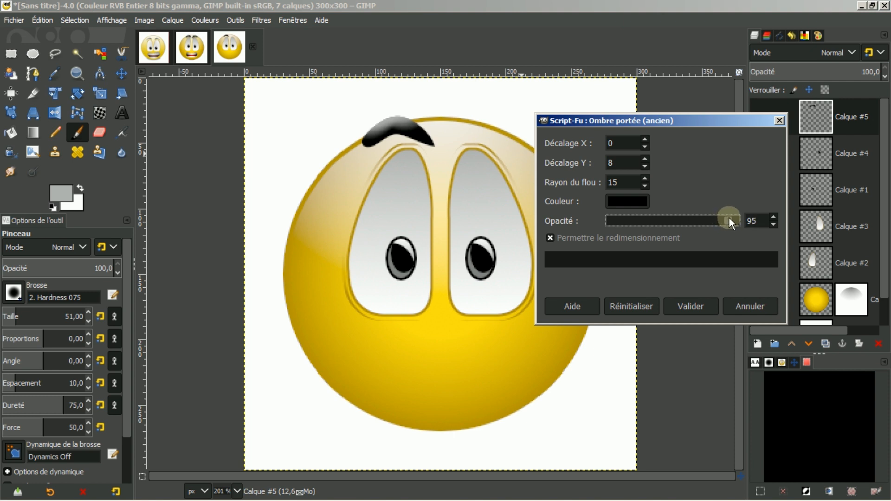
{"action": "left_click", "coordinate": [692, 307]}
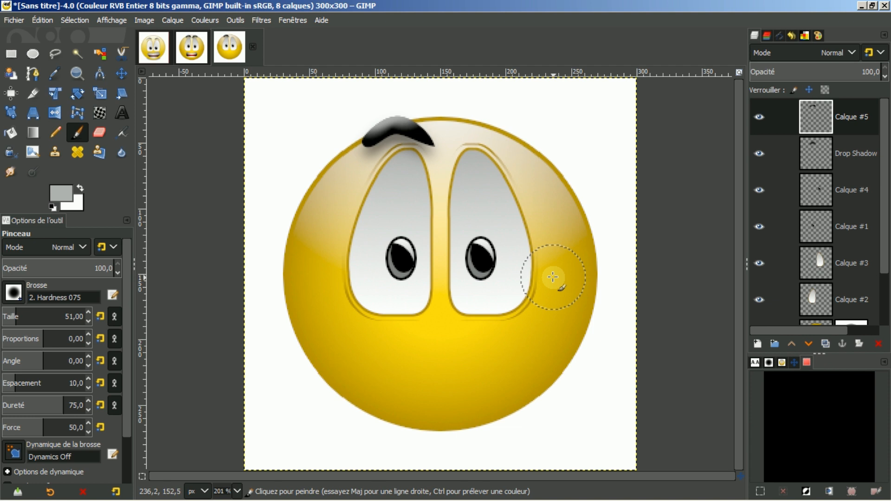
Merge the eyebrow layer Calque #5 down into its drop shadow layer.
{"action": "left_click", "coordinate": [818, 115]}
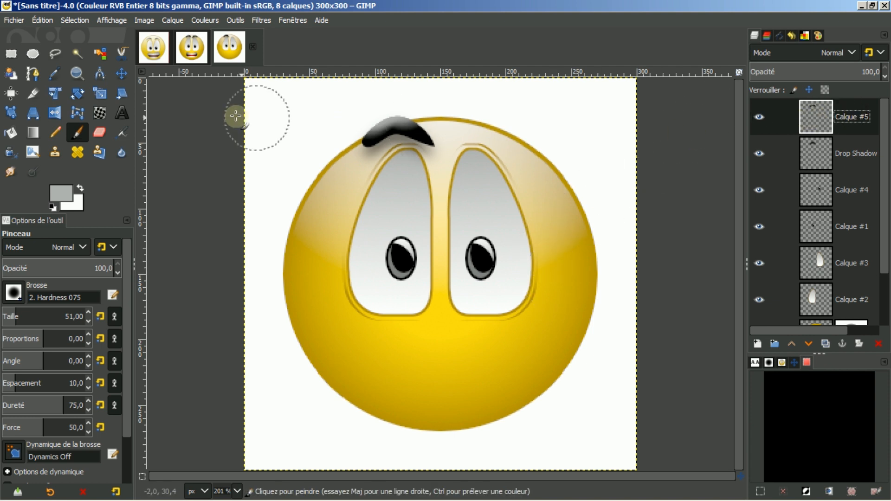
{"action": "left_click", "coordinate": [122, 73]}
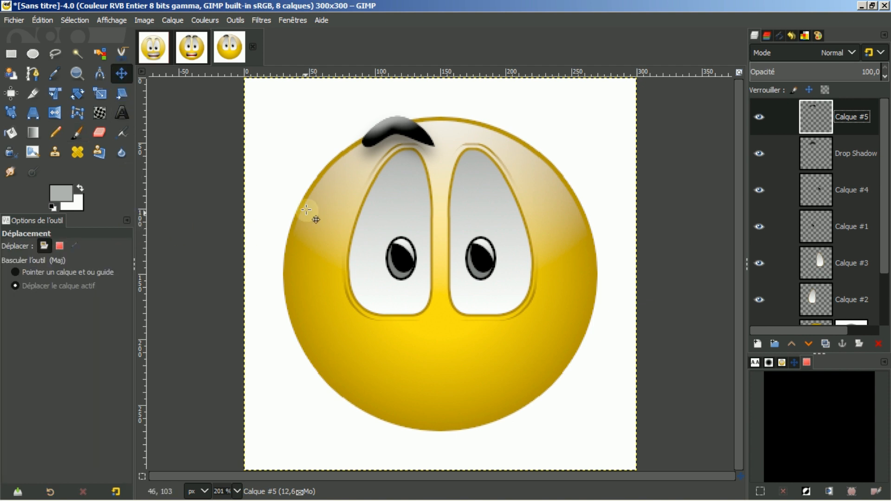
{"action": "left_click", "coordinate": [784, 124]}
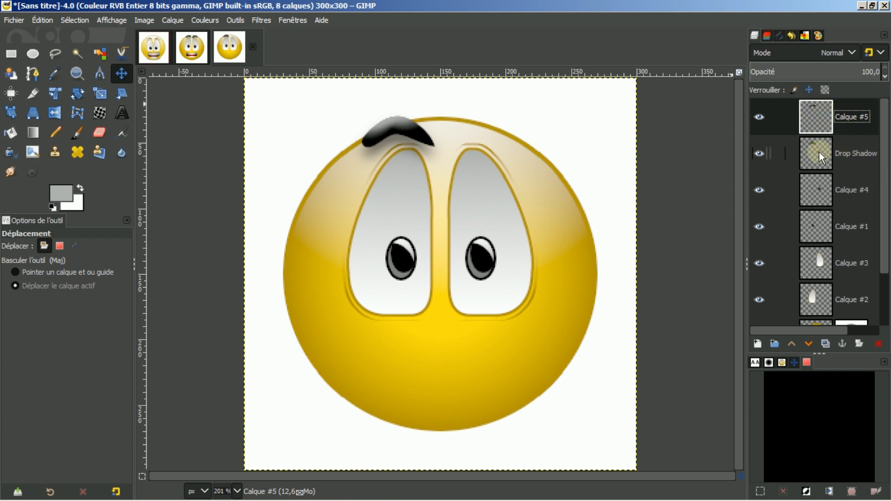
{"action": "right_click", "coordinate": [818, 112]}
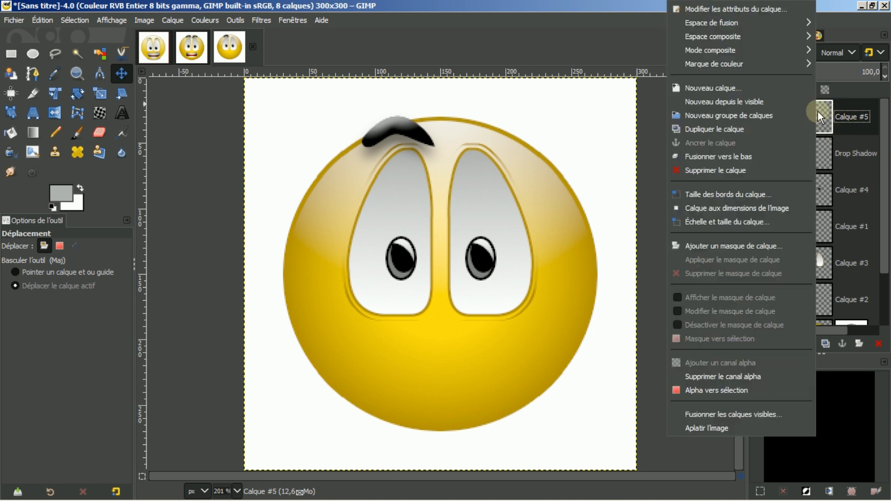
{"action": "left_click", "coordinate": [734, 156]}
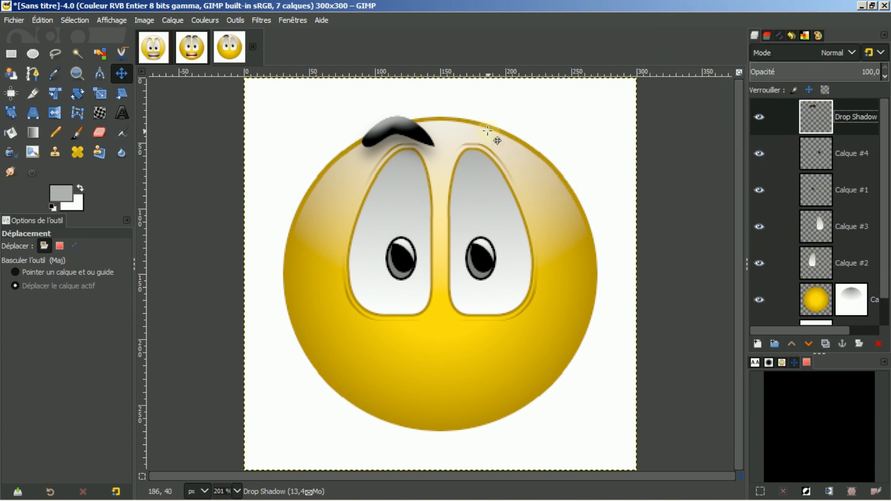
Duplicate the merged eyebrow layer and flip the copy horizontally to make the second eyebrow.
{"action": "left_click", "coordinate": [825, 344]}
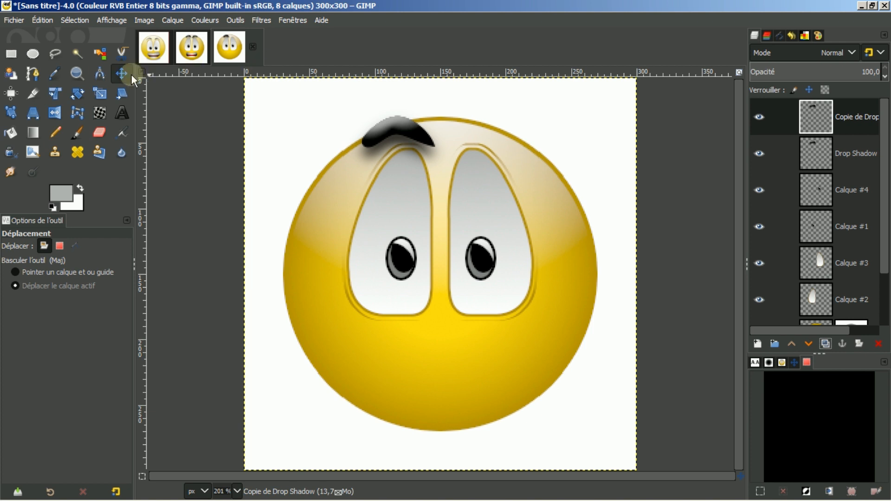
{"action": "left_click", "coordinate": [56, 114]}
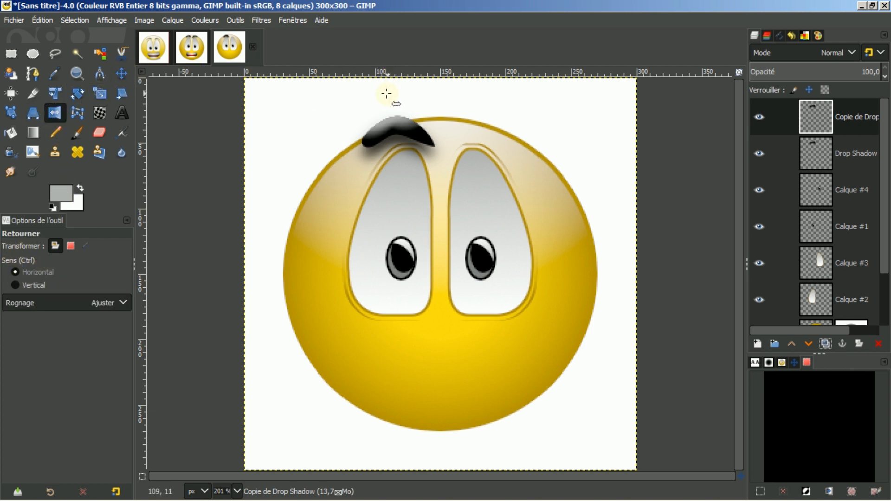
{"action": "left_click", "coordinate": [383, 121]}
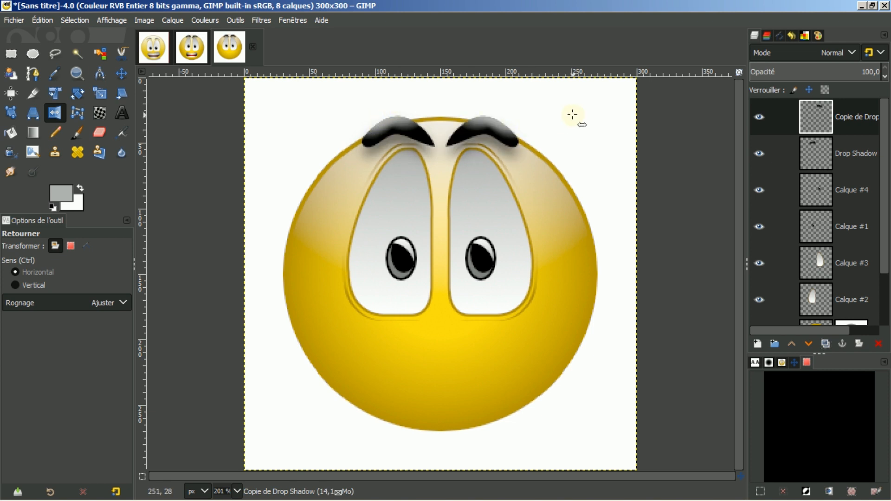
Move the flipped eyebrow slightly lower over the right eye and fit its layer to the image size.
{"action": "left_click", "coordinate": [121, 74]}
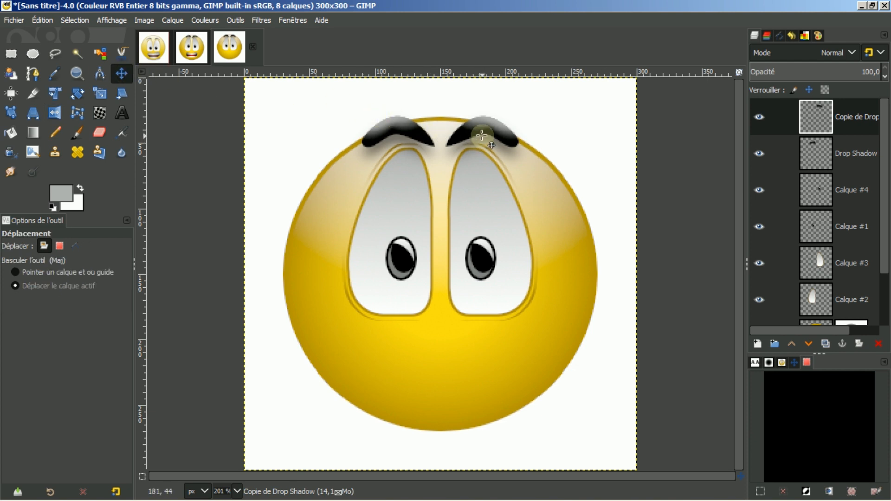
{"action": "left_click_drag", "start_coordinate": [483, 132], "coordinate": [484, 138]}
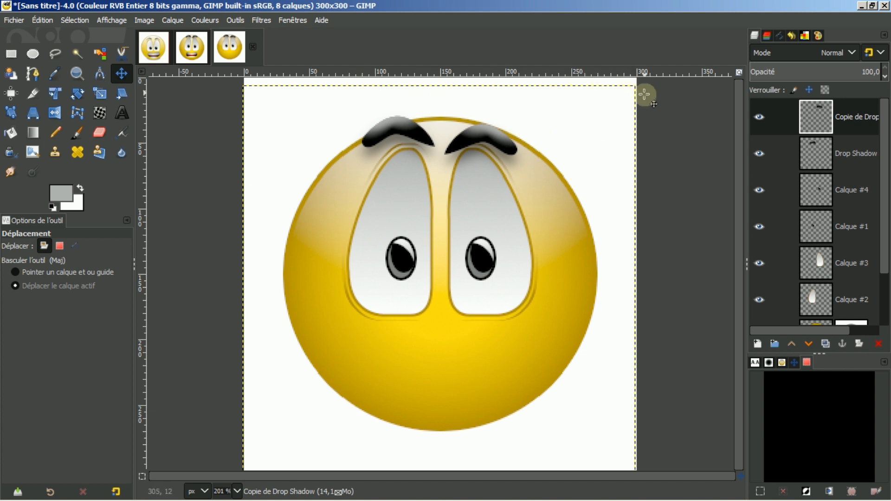
{"action": "right_click", "coordinate": [873, 117]}
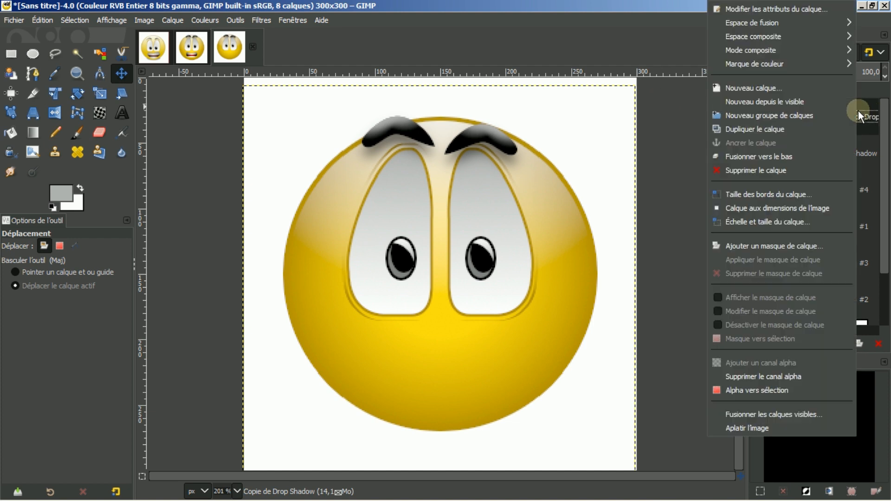
{"action": "left_click", "coordinate": [768, 210]}
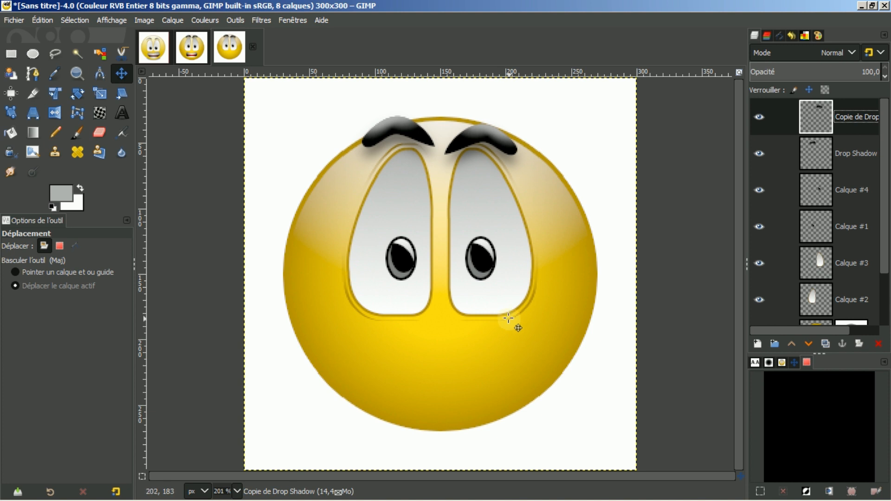
Delete the eyebrow path, import the mouth path from bouche smiley.svg and make it visible.
{"action": "left_click", "coordinate": [779, 35]}
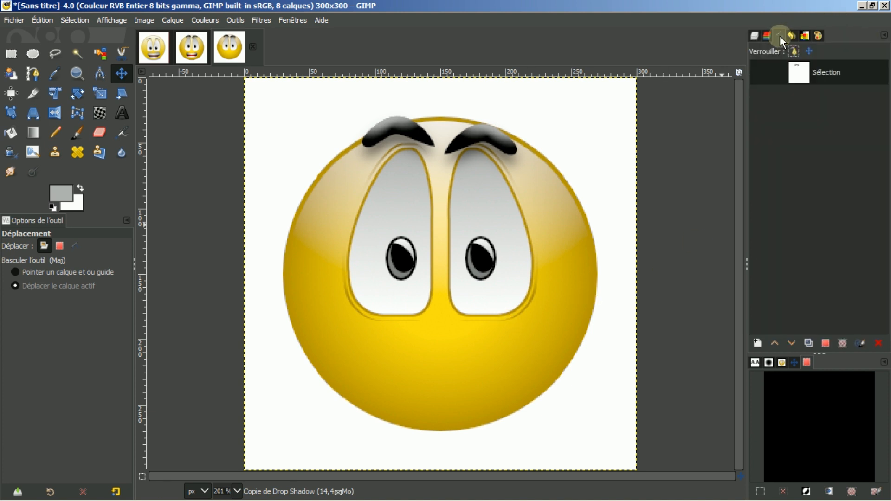
{"action": "left_click", "coordinate": [879, 343]}
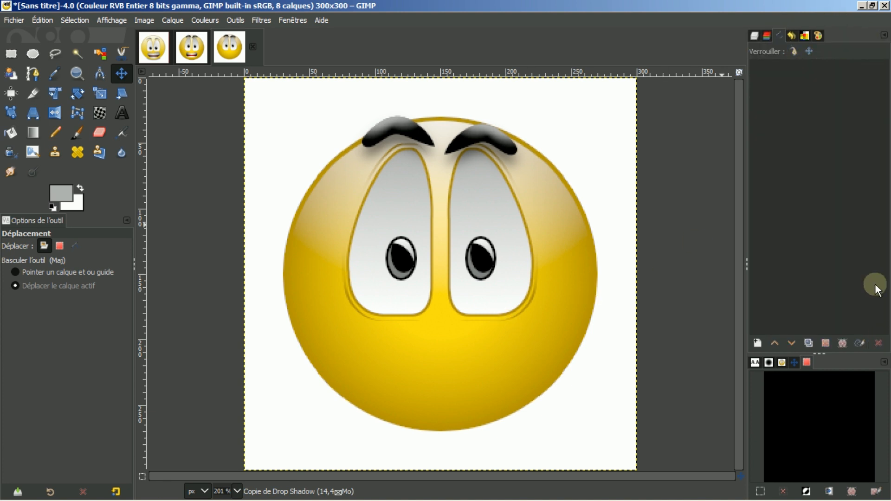
{"action": "right_click", "coordinate": [832, 154]}
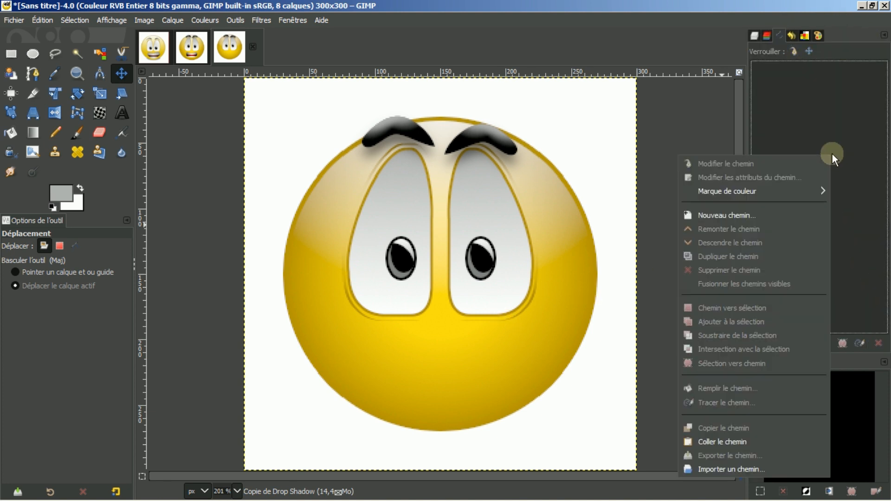
{"action": "left_click", "coordinate": [722, 468]}
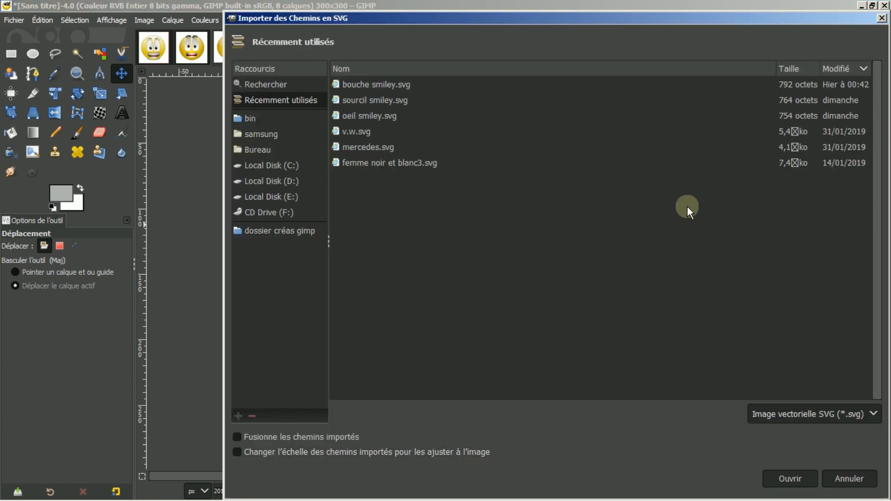
{"action": "left_click", "coordinate": [392, 84]}
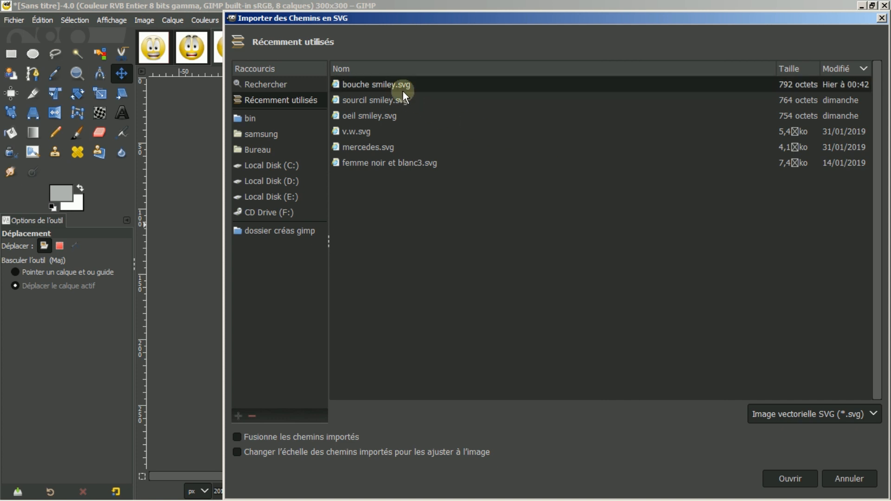
{"action": "left_click", "coordinate": [806, 481]}
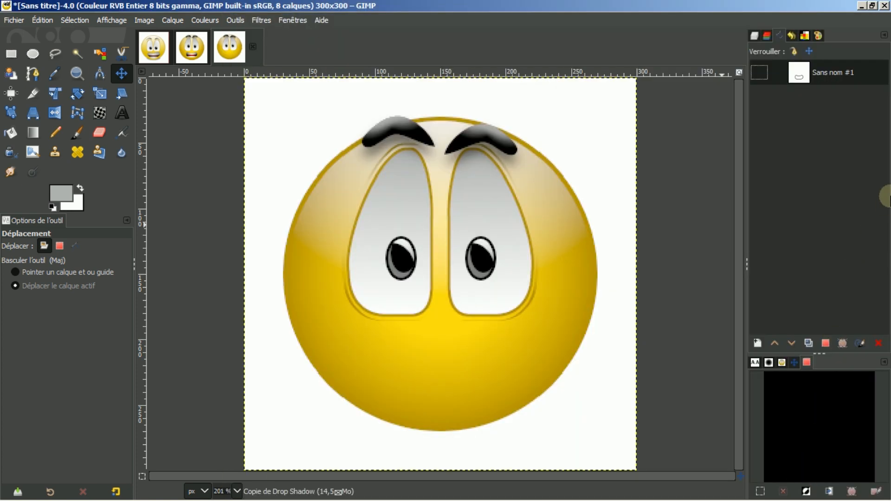
{"action": "left_click", "coordinate": [759, 73]}
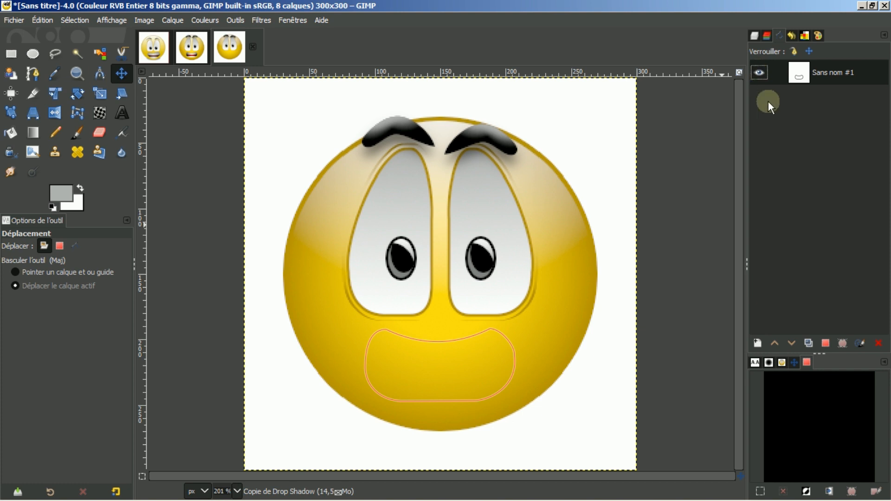
Hide the yellow face layer just above the background.
{"action": "left_click", "coordinate": [754, 37]}
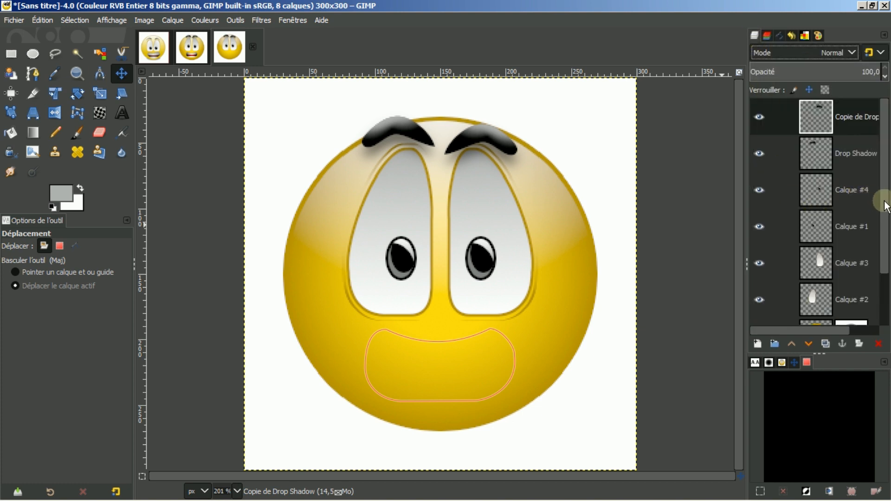
{"action": "scroll", "coordinate": [878, 218], "scroll_direction": "down", "scroll_amount": 3}
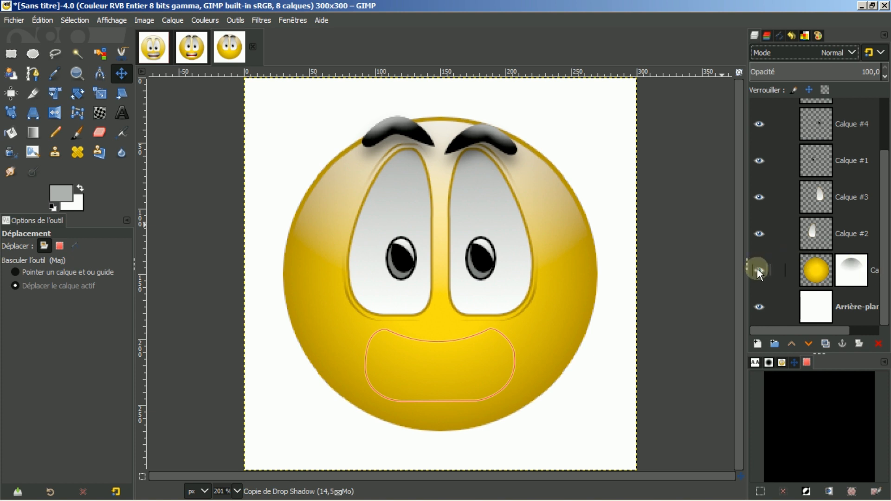
{"action": "left_click", "coordinate": [758, 270]}
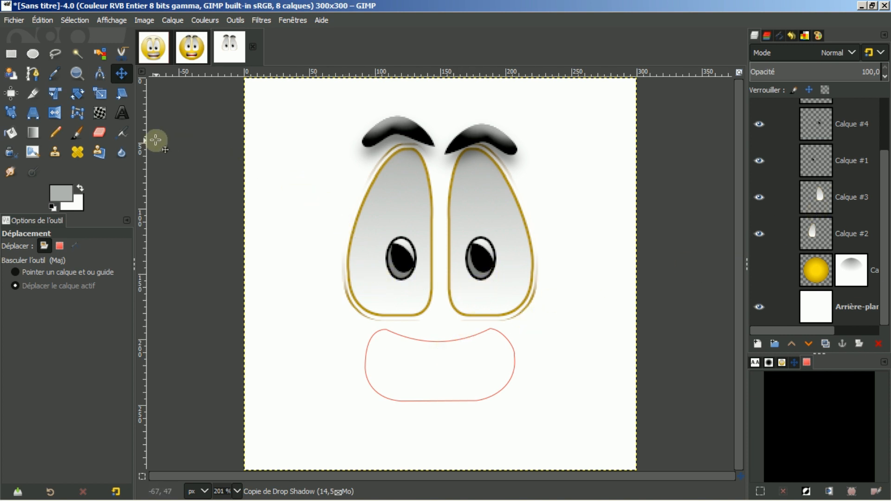
Draw a rectangular selection about 190 by 69 px around the mouth path and set its width to 115 px.
{"action": "left_click", "coordinate": [10, 54]}
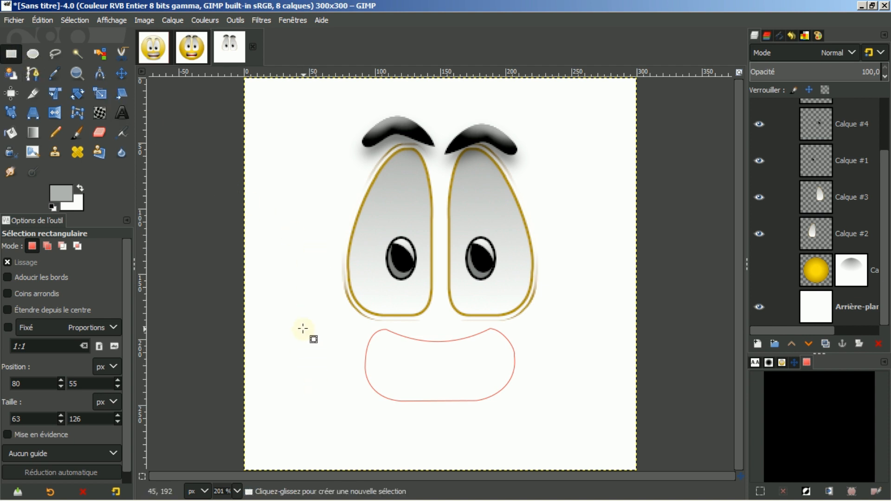
{"action": "left_click_drag", "start_coordinate": [303, 325], "coordinate": [551, 416]}
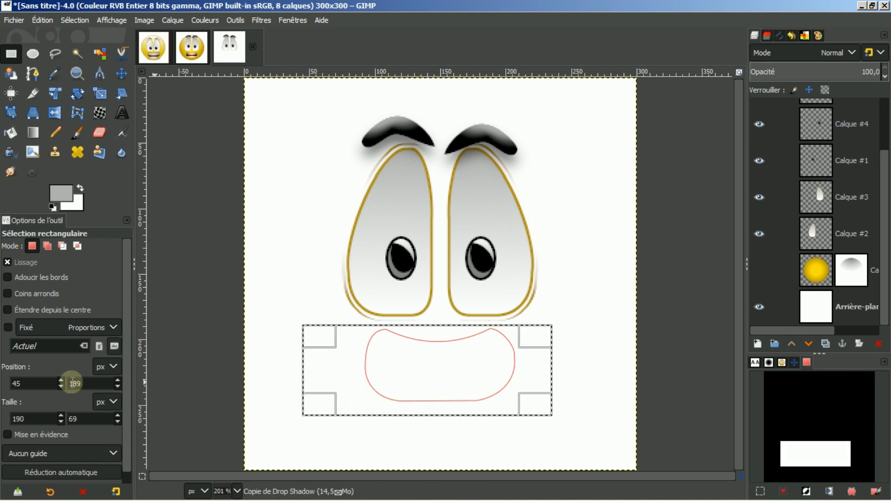
{"action": "left_click", "coordinate": [61, 416]}
{"action": "left_click", "coordinate": [62, 417]}
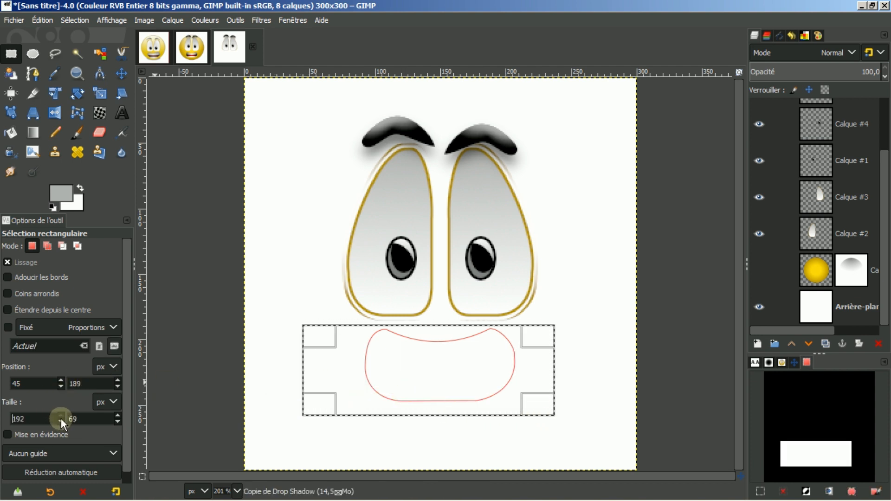
{"action": "left_click", "coordinate": [61, 418]}
{"action": "left_click", "coordinate": [60, 422]}
{"action": "left_click", "coordinate": [61, 422]}
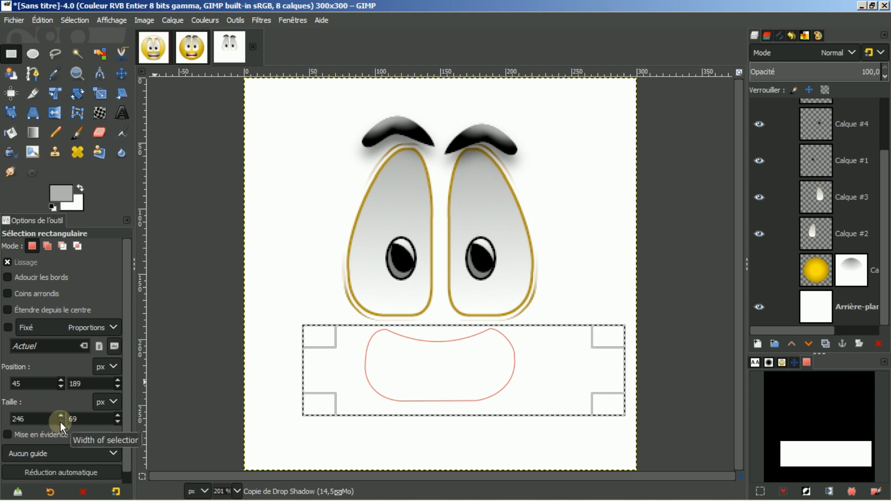
{"action": "left_click", "coordinate": [60, 422]}
{"action": "double_click", "coordinate": [30, 417]}
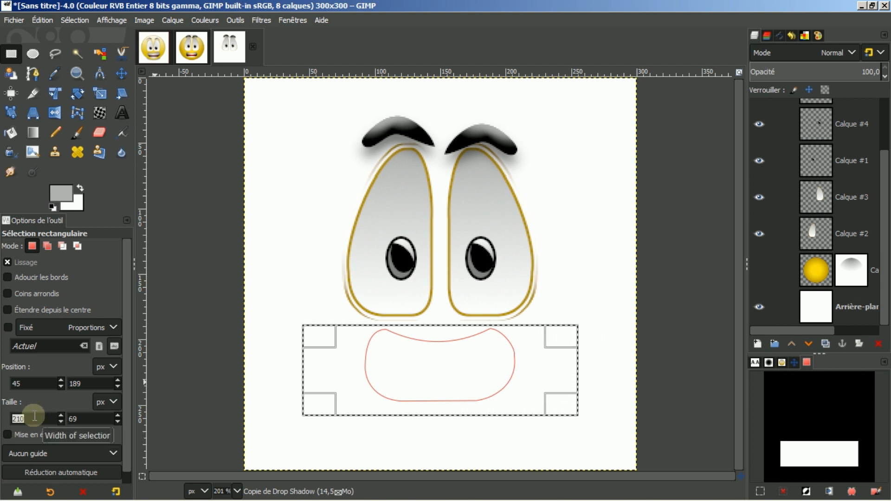
{"action": "type", "text": "115"}
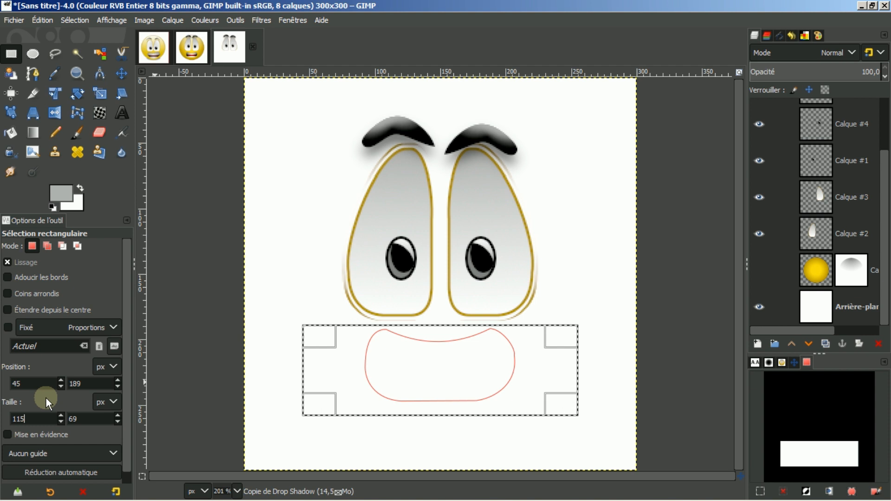
Set the rectangular selection's height to 55 px and move it to position 92, 192 so it frames the mouth path.
{"action": "left_click", "coordinate": [85, 419]}
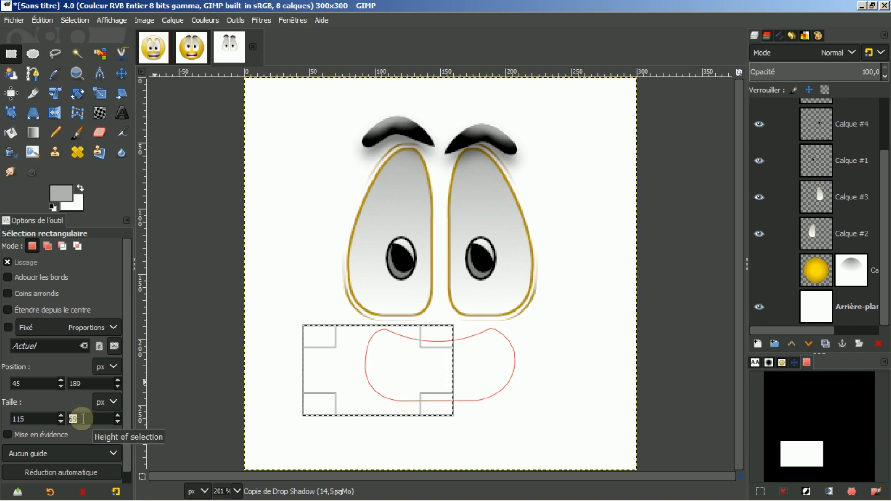
{"action": "key", "text": "BackSpace"}
{"action": "key", "text": "BackSpace"}
{"action": "type", "text": "55"}
{"action": "key", "text": "Return"}
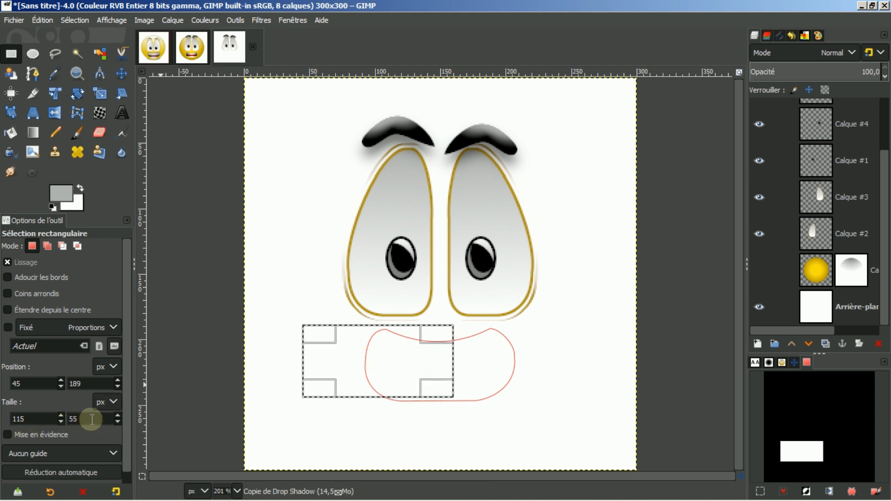
{"action": "left_click_drag", "start_coordinate": [367, 359], "coordinate": [427, 360]}
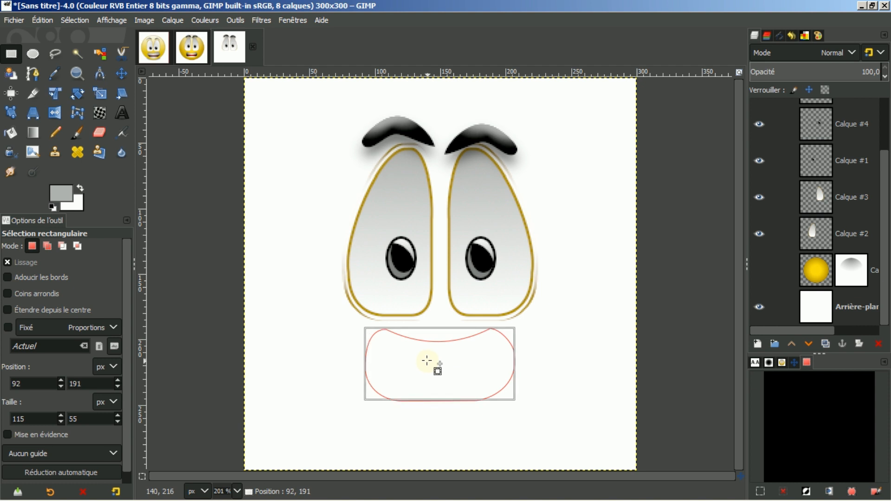
{"action": "left_click_drag", "start_coordinate": [427, 360], "coordinate": [427, 362]}
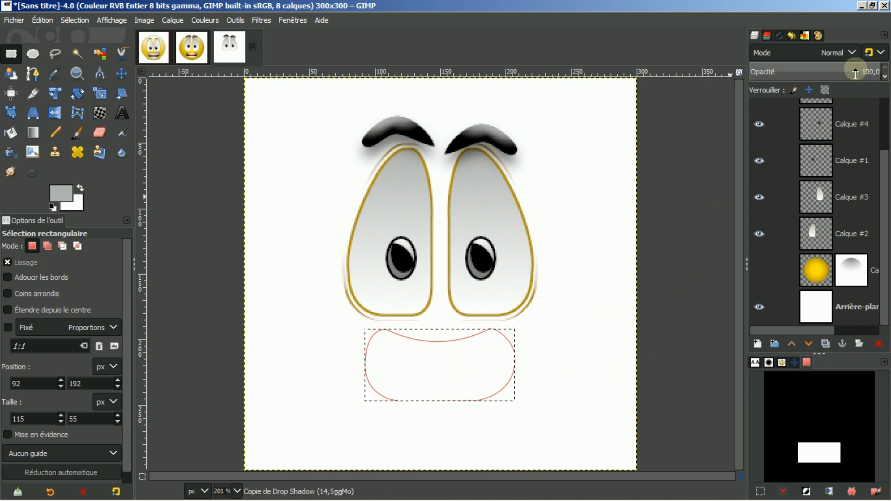
Open the mouth path for editing and show the yellow face layer again.
{"action": "left_click", "coordinate": [780, 35]}
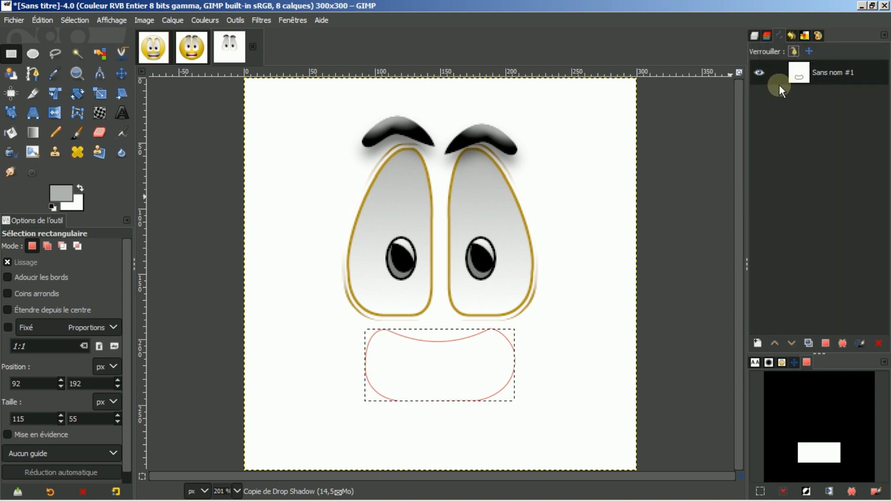
{"action": "double_click", "coordinate": [801, 72]}
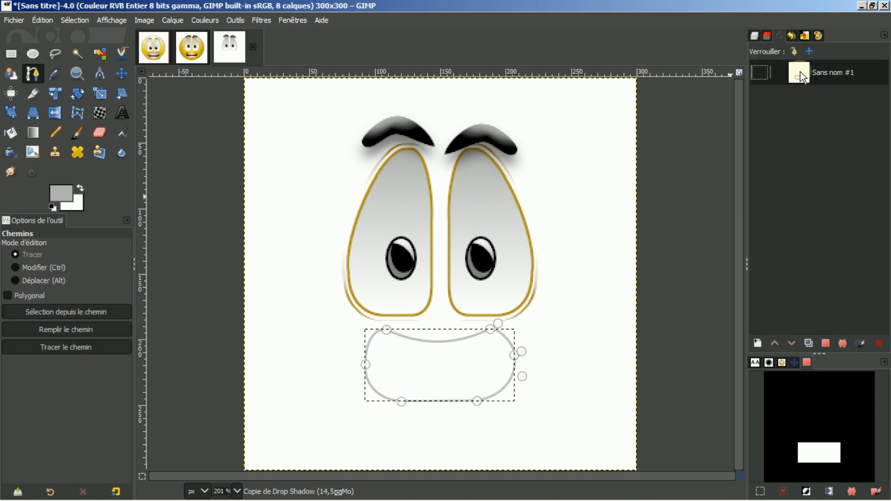
{"action": "left_click", "coordinate": [759, 36]}
{"action": "left_click", "coordinate": [759, 269]}
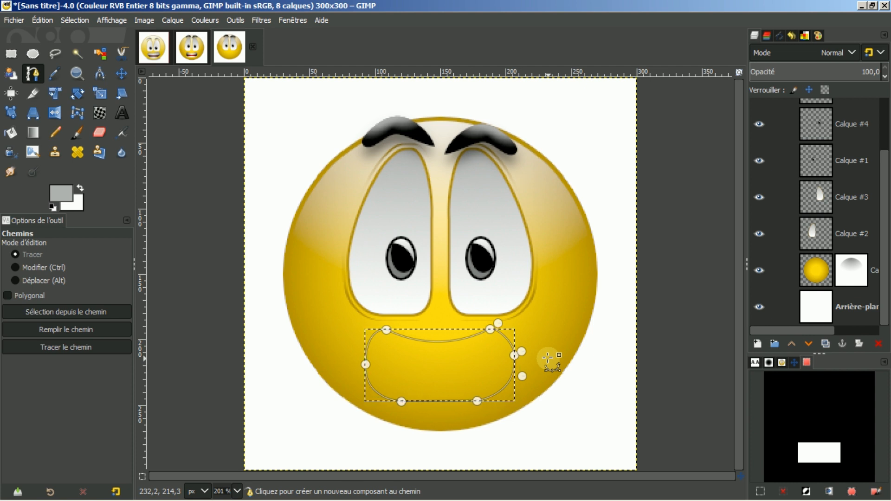
Clear the rectangular selection, leave path editing and make the mouth path visible.
{"action": "left_click", "coordinate": [780, 38]}
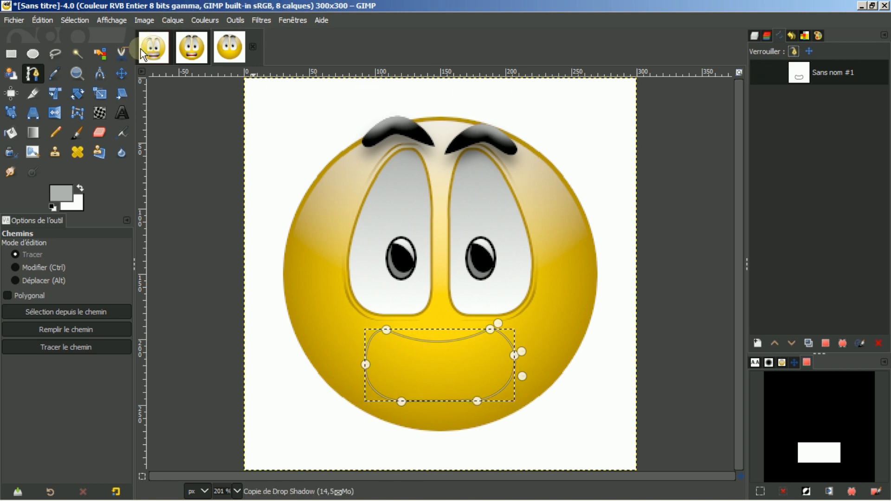
{"action": "left_click", "coordinate": [121, 76]}
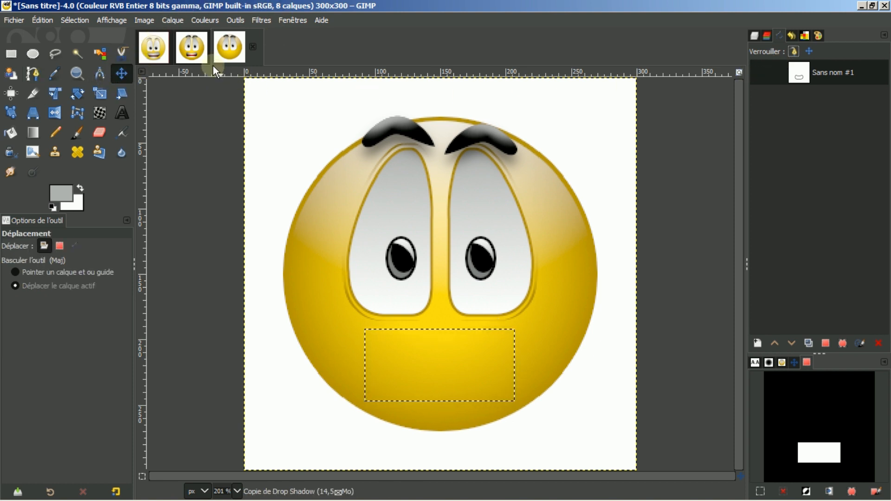
{"action": "left_click", "coordinate": [74, 21]}
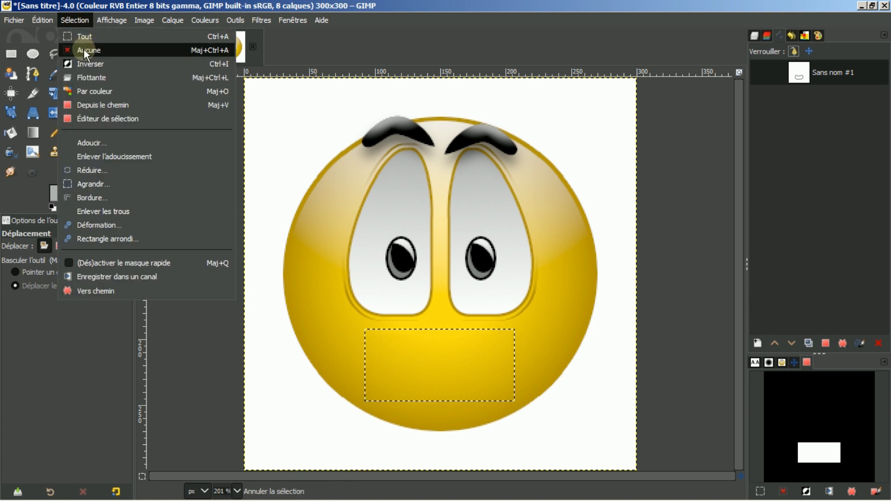
{"action": "left_click", "coordinate": [84, 49]}
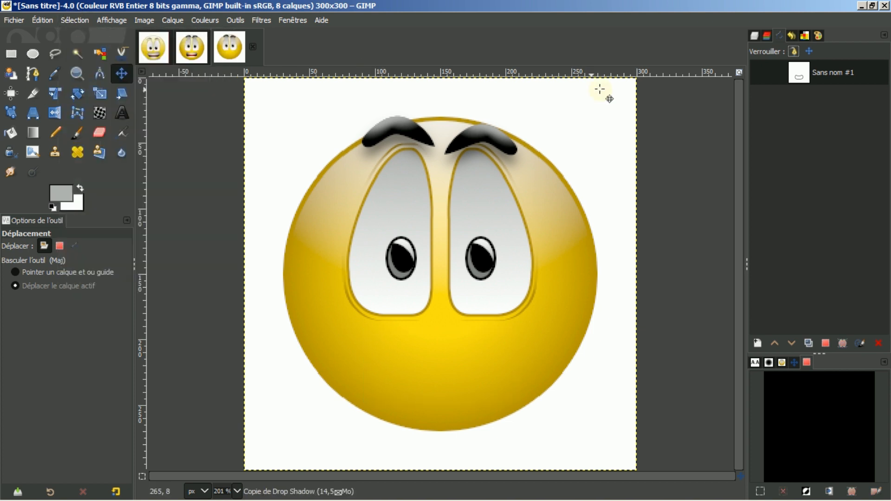
{"action": "left_click", "coordinate": [759, 72]}
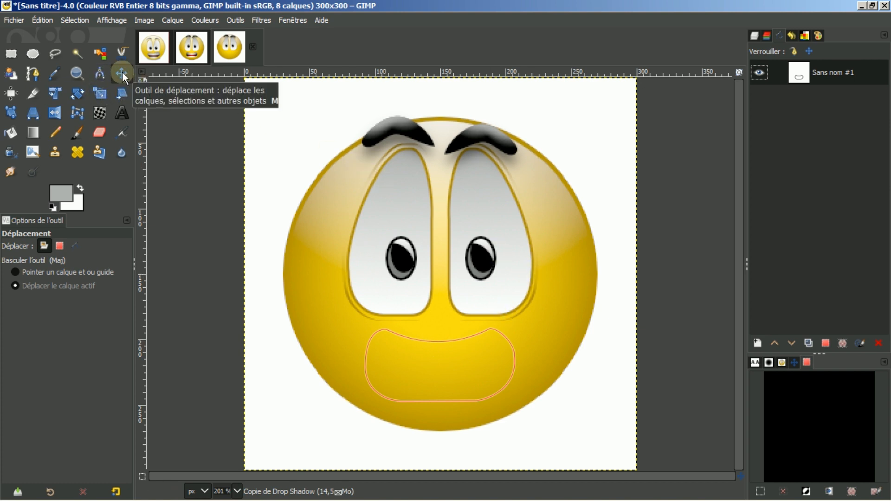
Set the Flip tool to transform paths vertically, flip the mouth path and flip it back.
{"action": "left_click", "coordinate": [54, 111]}
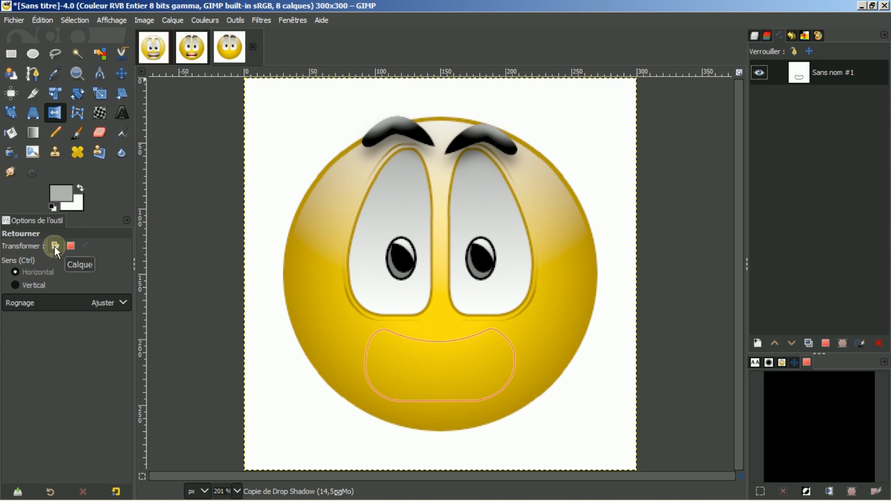
{"action": "left_click", "coordinate": [85, 246]}
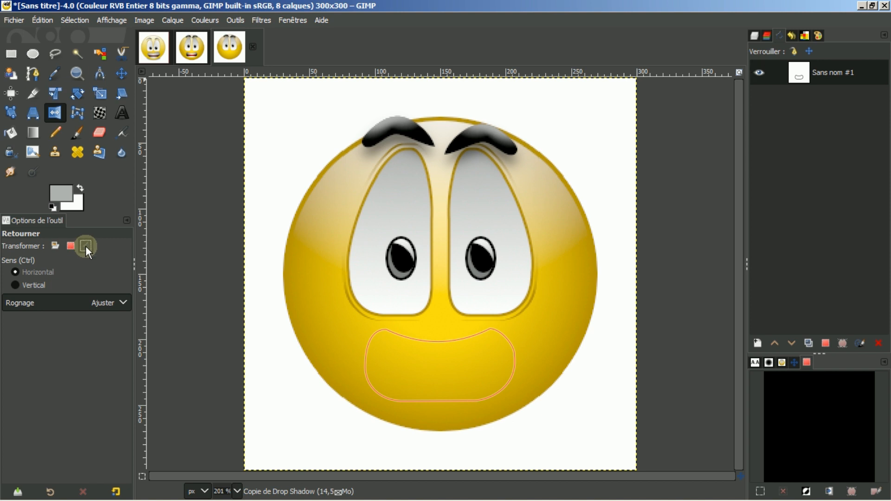
{"action": "left_click", "coordinate": [28, 285]}
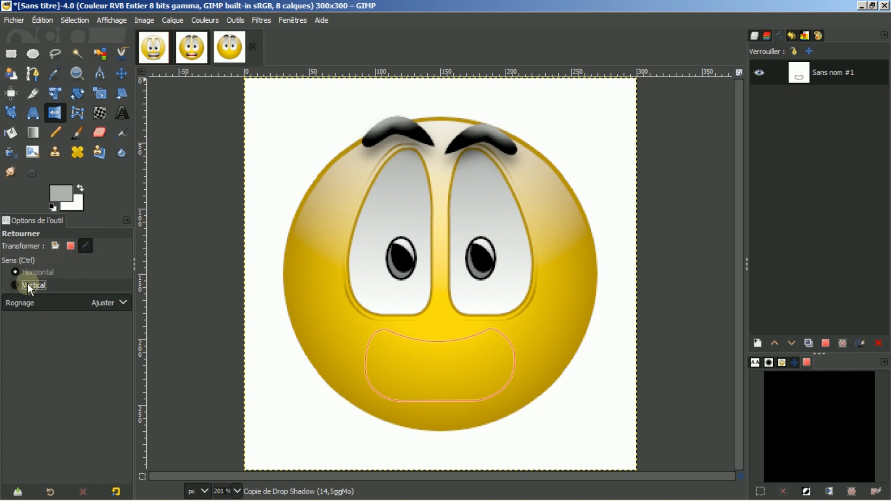
{"action": "left_click", "coordinate": [394, 356]}
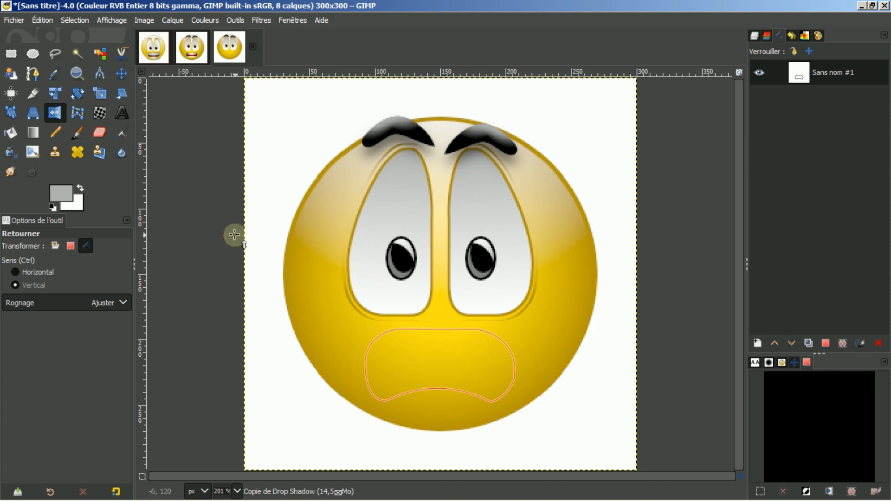
{"action": "left_click", "coordinate": [421, 364]}
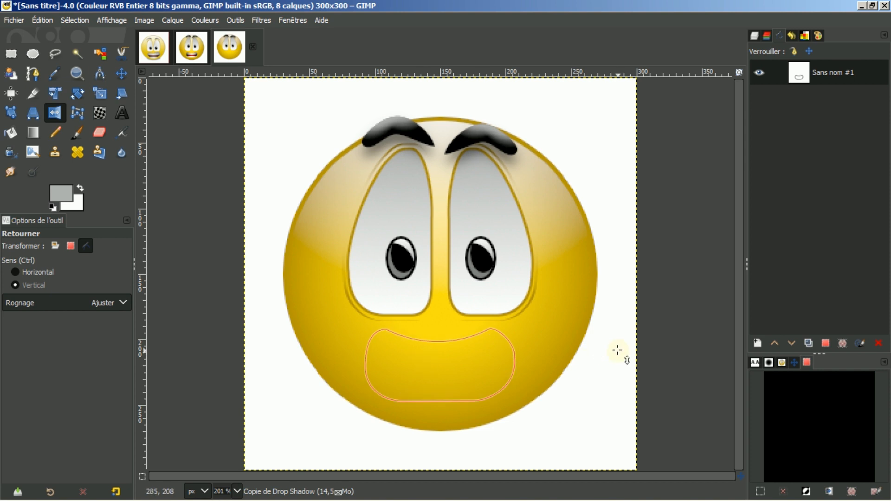
Hide the mouth path and create a selection from it, returning the Flip tool to transforming layers.
{"action": "left_click", "coordinate": [762, 73]}
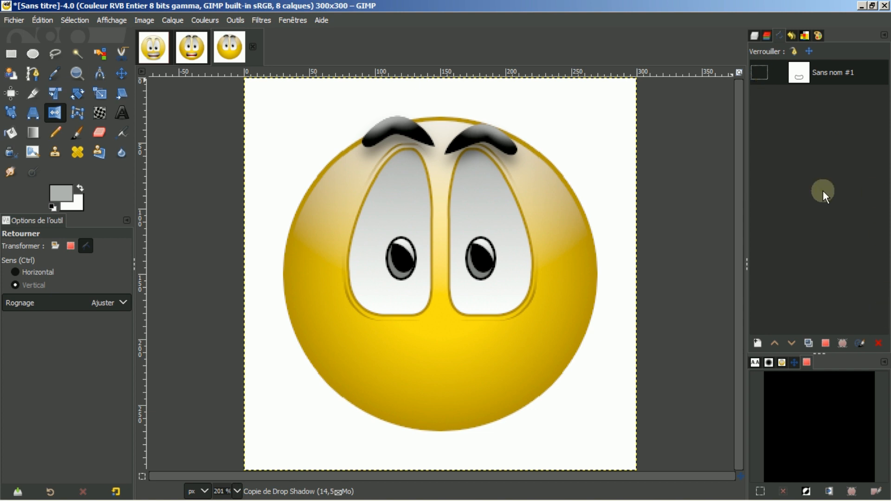
{"action": "left_click", "coordinate": [824, 343]}
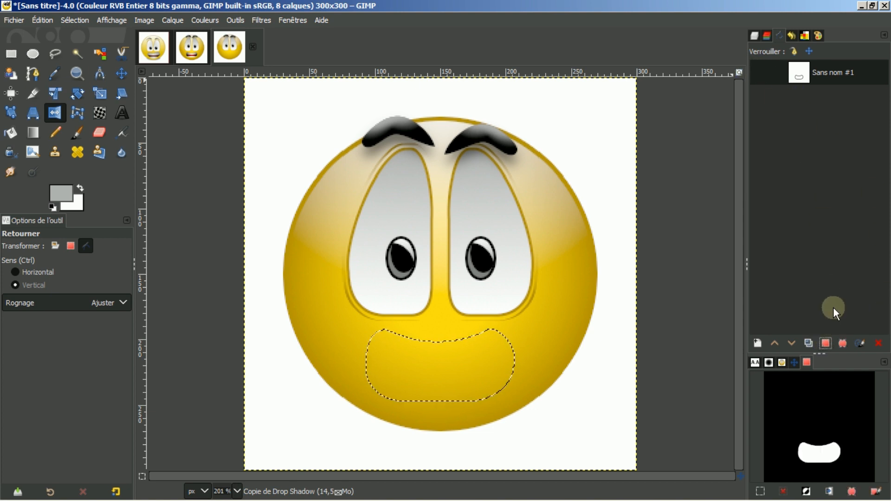
{"action": "left_click", "coordinate": [54, 247]}
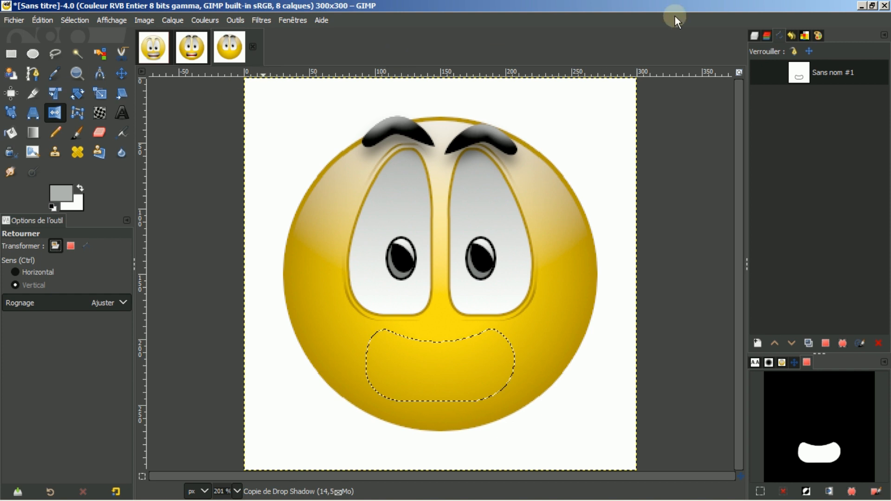
Add a new 300 by 300 px transparent layer above the flipped eyebrow layer at the top of the stack.
{"action": "left_click", "coordinate": [757, 36]}
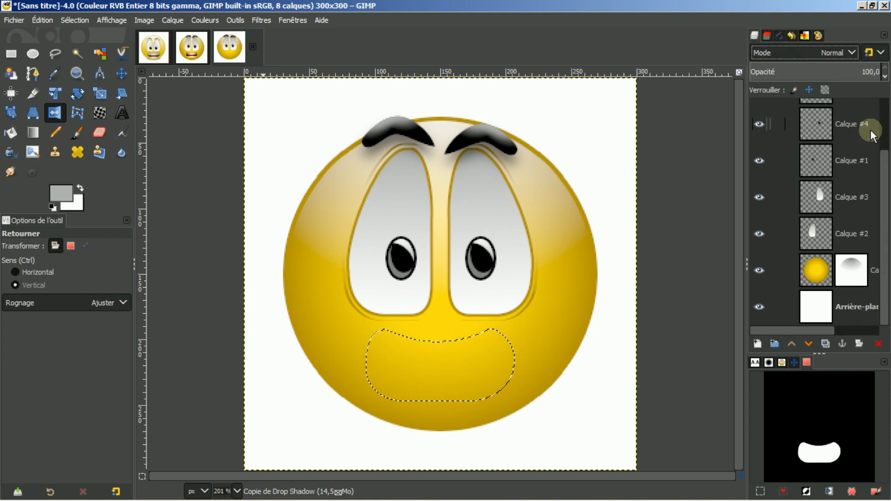
{"action": "left_click_drag", "start_coordinate": [877, 160], "coordinate": [884, 116]}
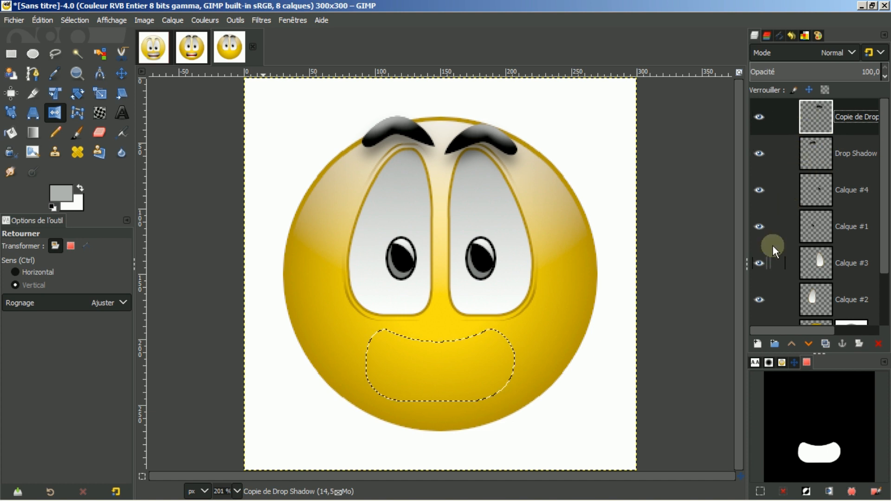
{"action": "left_click", "coordinate": [757, 344]}
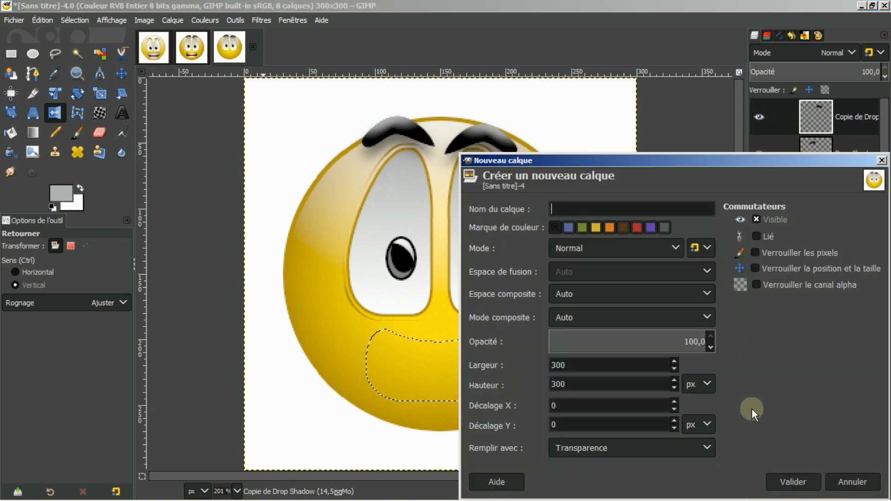
{"action": "left_click", "coordinate": [789, 482]}
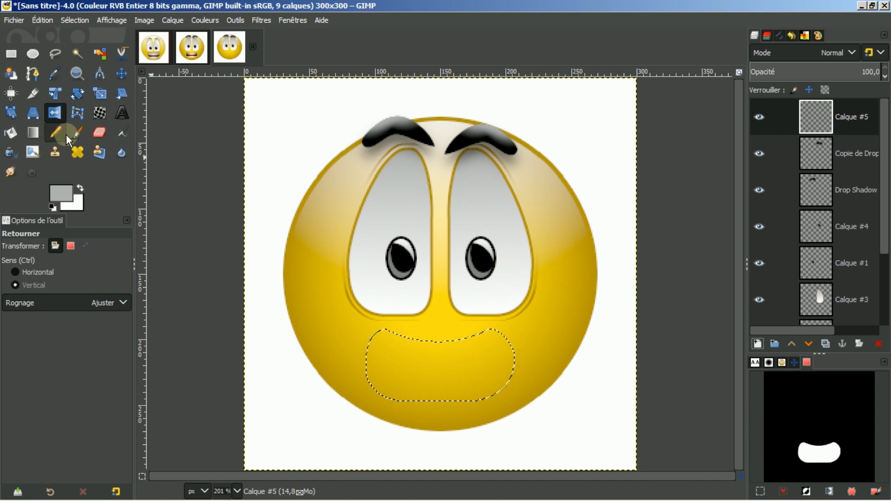
Set the foreground colour to dark gold b39405 and the background colour to yellow fade11.
{"action": "left_click", "coordinate": [61, 200]}
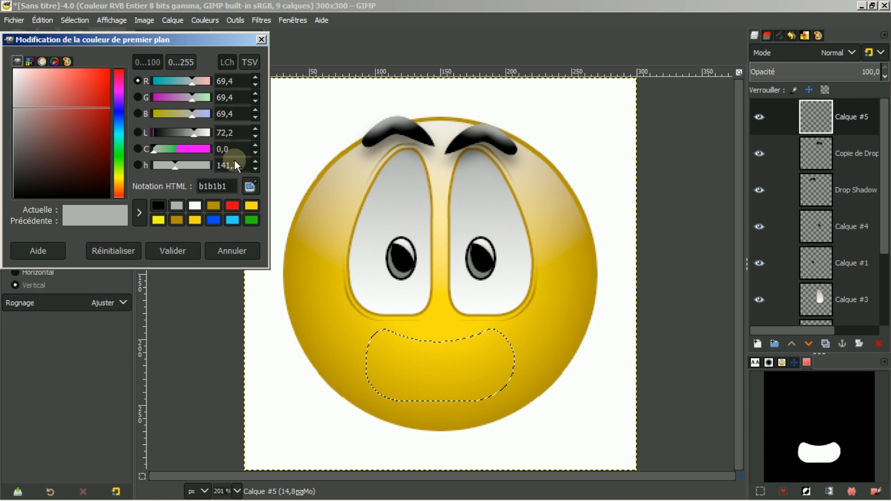
{"action": "left_click", "coordinate": [214, 207]}
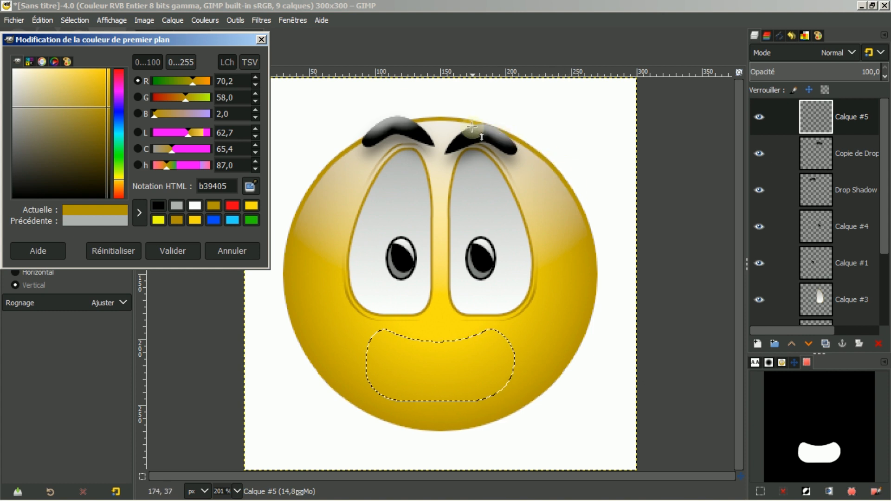
{"action": "left_click", "coordinate": [170, 254]}
{"action": "left_click", "coordinate": [75, 203]}
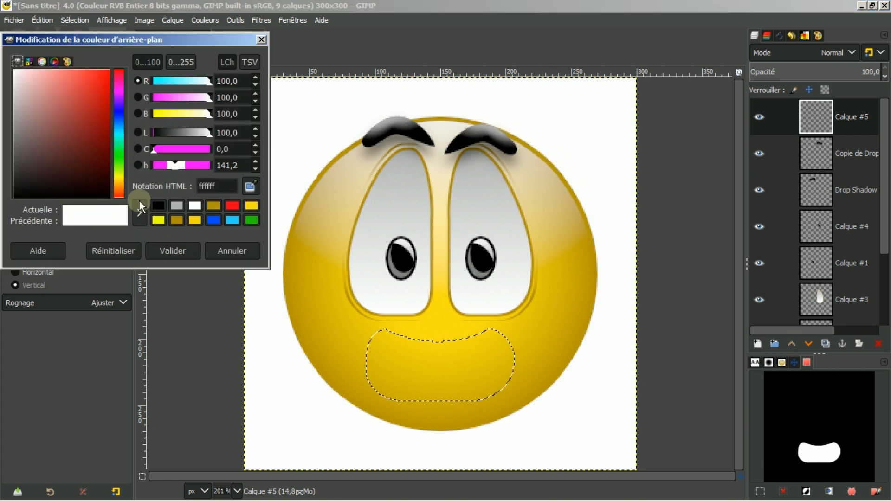
{"action": "left_click", "coordinate": [251, 206]}
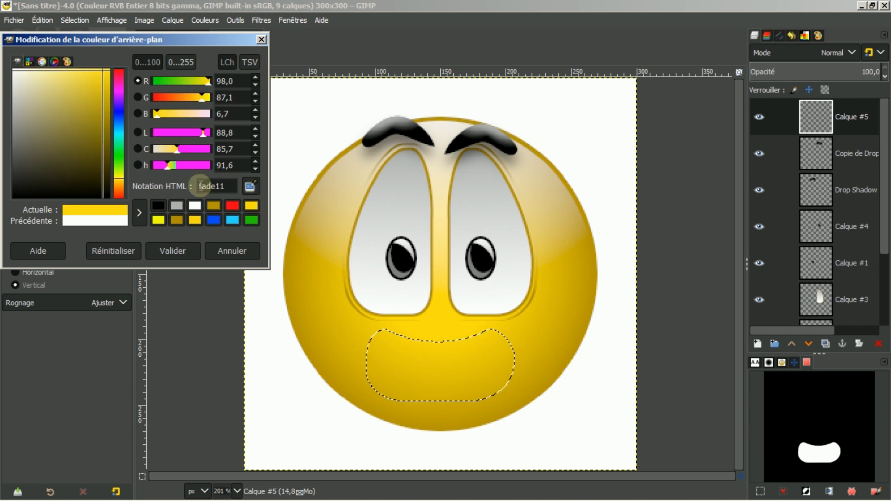
{"action": "left_click", "coordinate": [180, 252]}
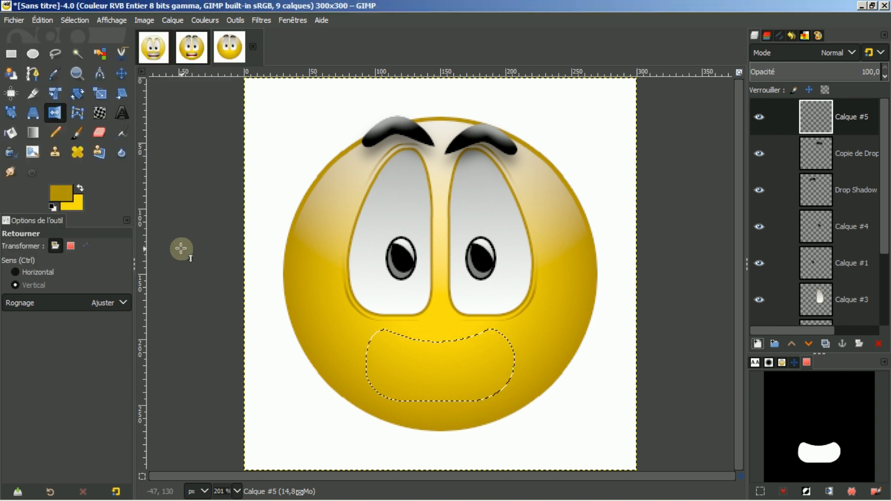
Fill the mouth selection with a linear foreground-to-background (RGB) gradient running about 46 px from its upper edge down to its lower edge.
{"action": "left_click", "coordinate": [32, 135]}
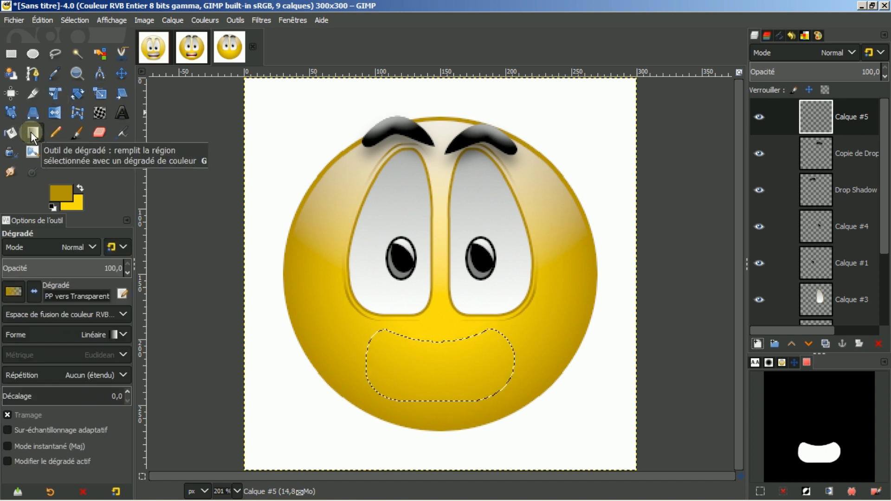
{"action": "left_click", "coordinate": [14, 291]}
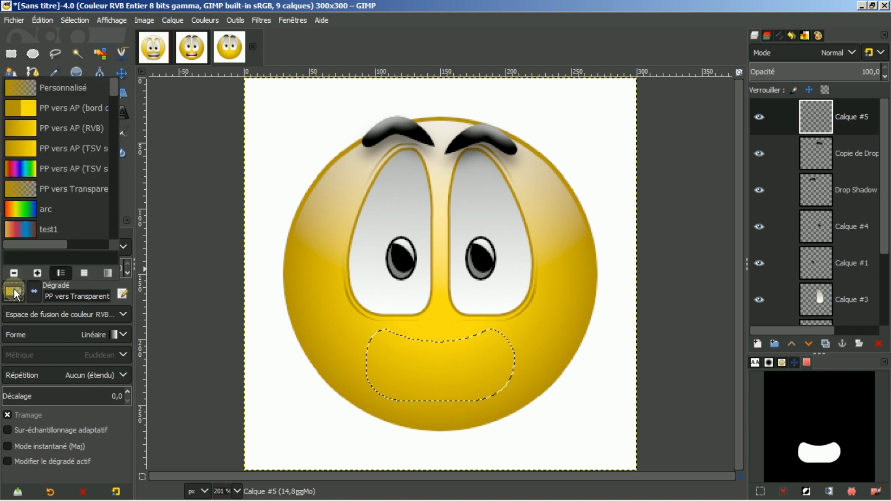
{"action": "double_click", "coordinate": [20, 133]}
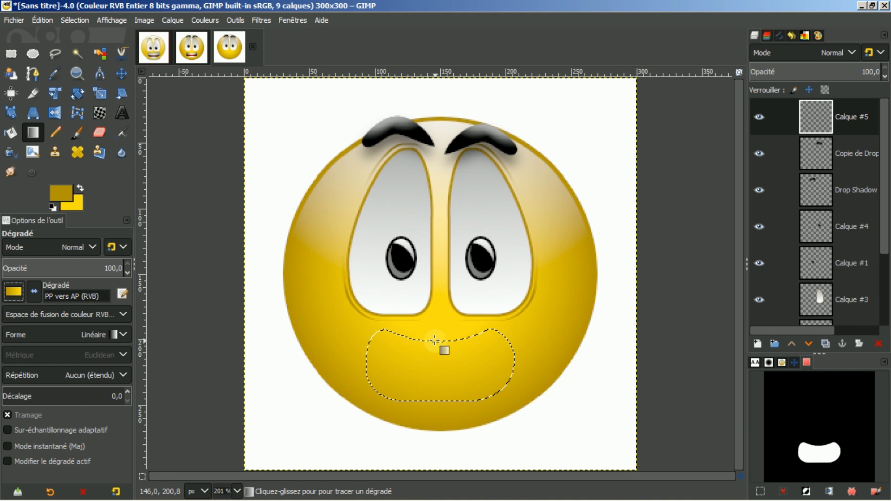
{"action": "left_click_drag", "start_coordinate": [435, 341], "coordinate": [436, 397]}
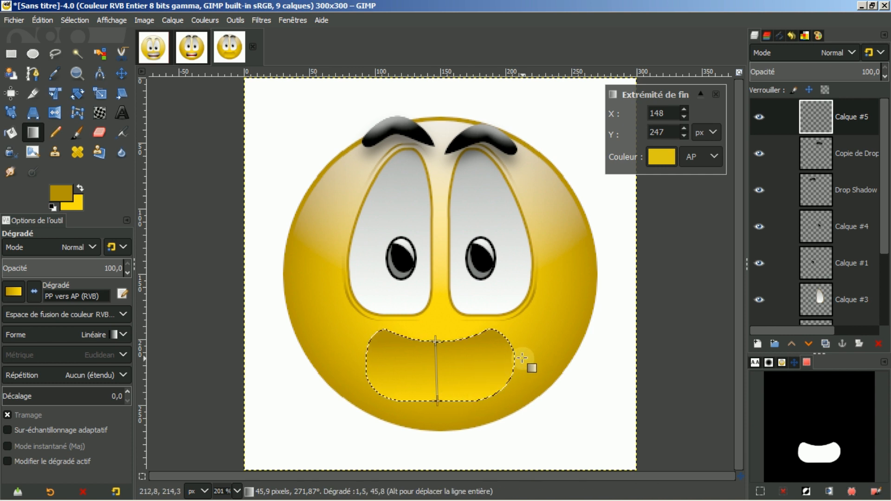
{"action": "key", "text": "Return"}
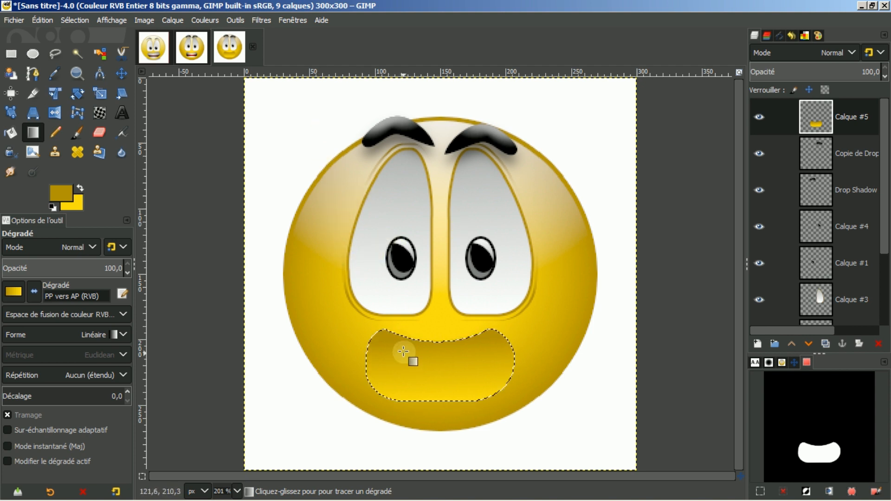
Shrink the mouth selection by a few pixels and clear its contents, keeping only the gradient rim around the mouth.
{"action": "left_click", "coordinate": [74, 20]}
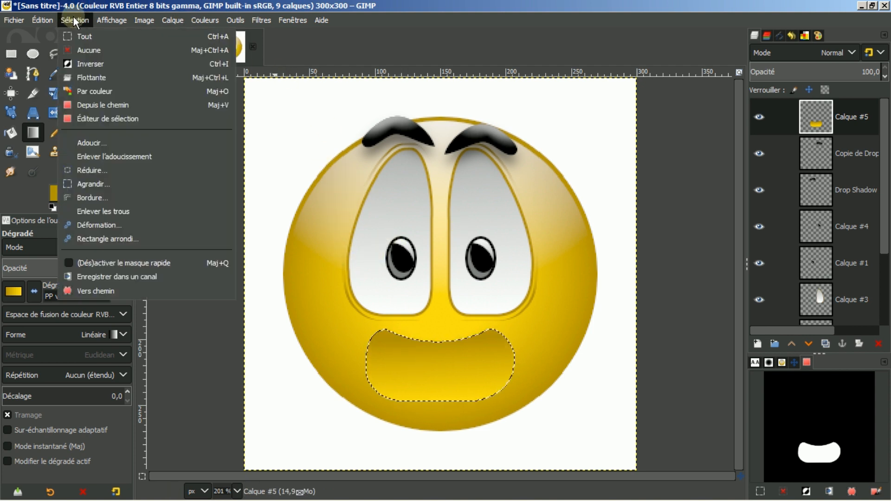
{"action": "left_click", "coordinate": [92, 172]}
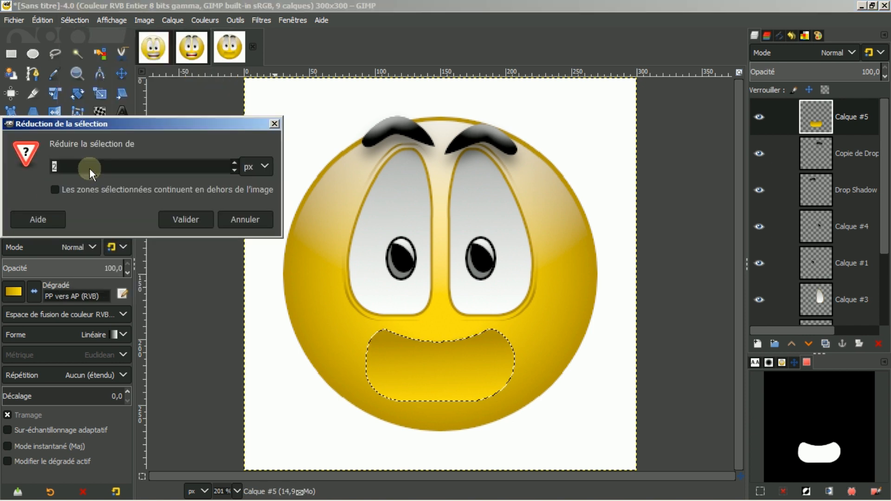
{"action": "left_click", "coordinate": [235, 163]}
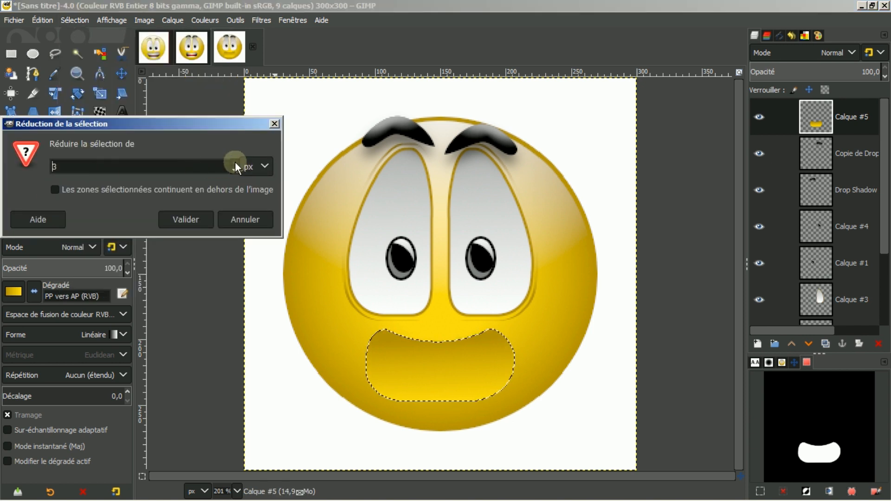
{"action": "left_click", "coordinate": [186, 219]}
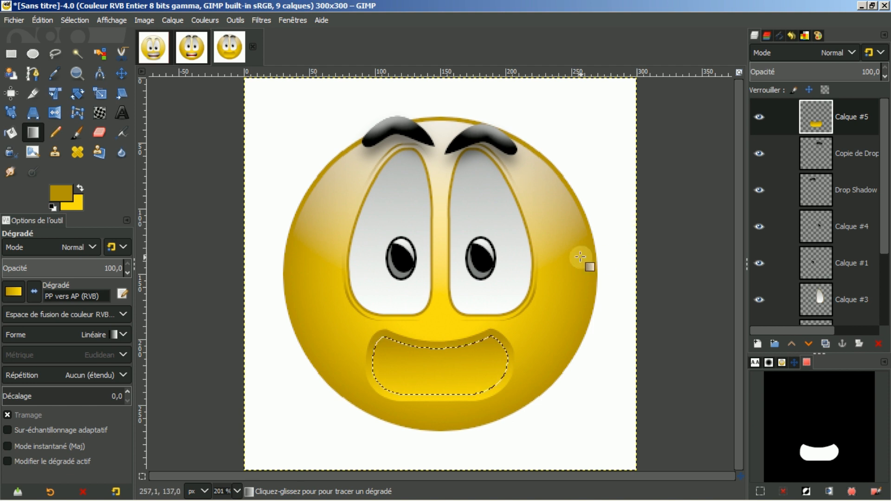
{"action": "left_click", "coordinate": [41, 21]}
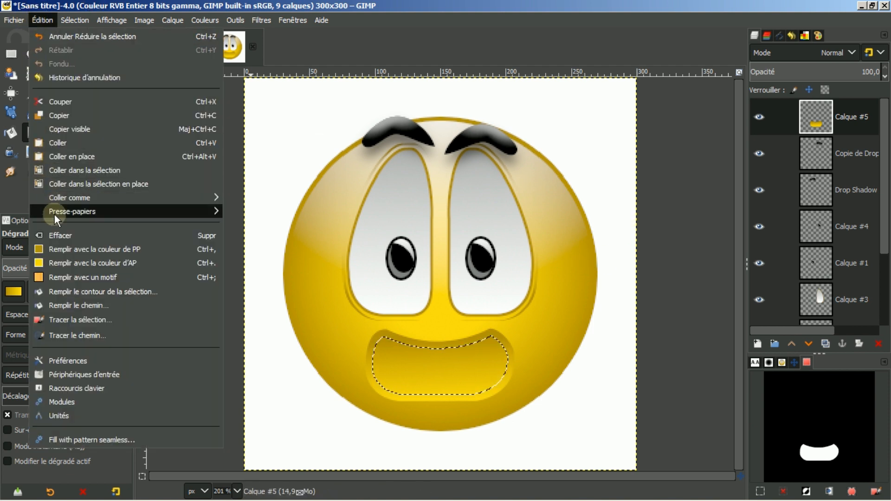
{"action": "left_click", "coordinate": [51, 237]}
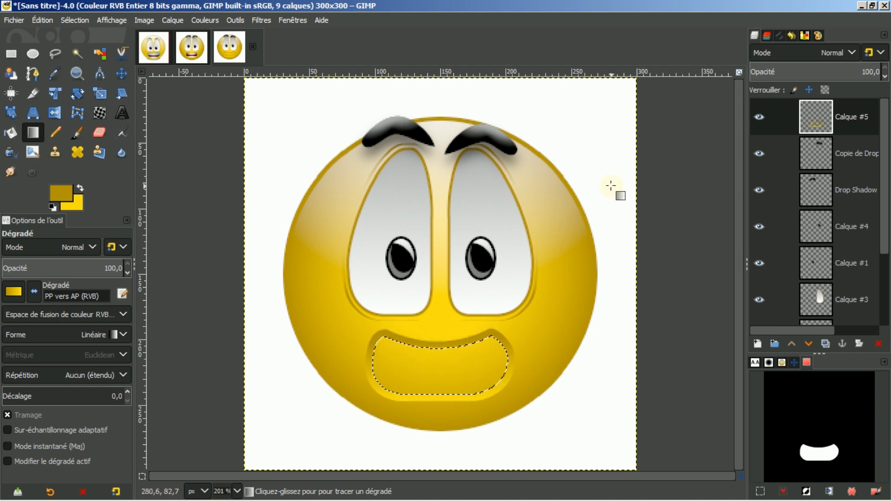
Add a new 300 by 300 px transparent layer and fill the shrunken mouth selection on it with red ff0017.
{"action": "left_click", "coordinate": [759, 344]}
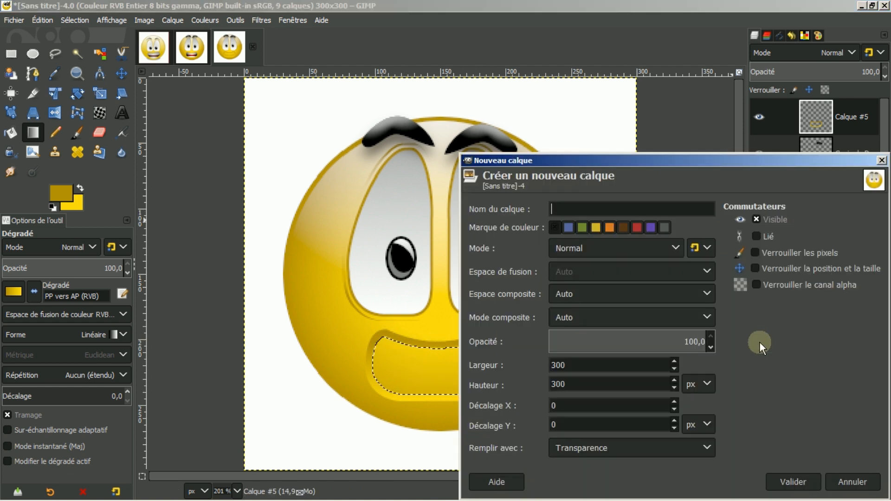
{"action": "left_click", "coordinate": [792, 480]}
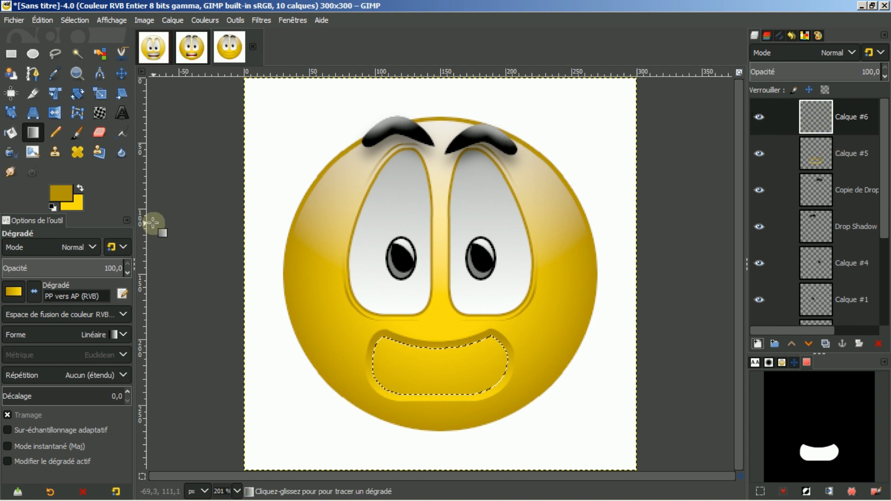
{"action": "left_click", "coordinate": [56, 197]}
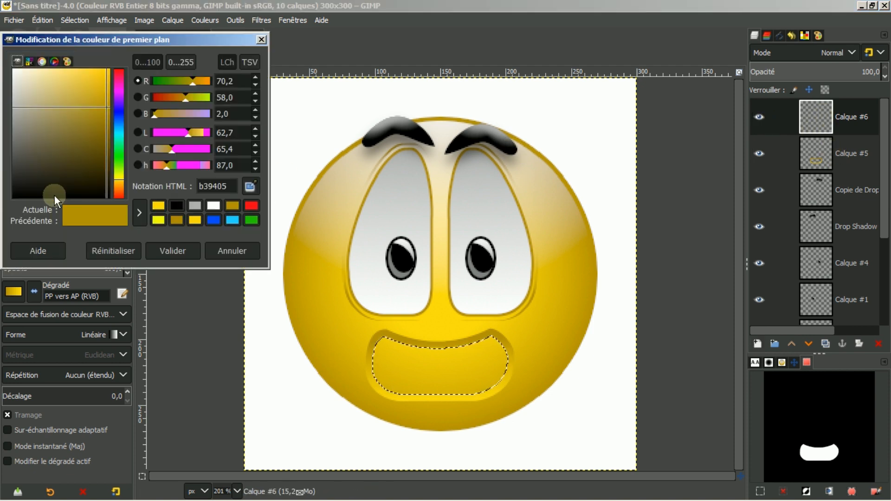
{"action": "left_click", "coordinate": [251, 207]}
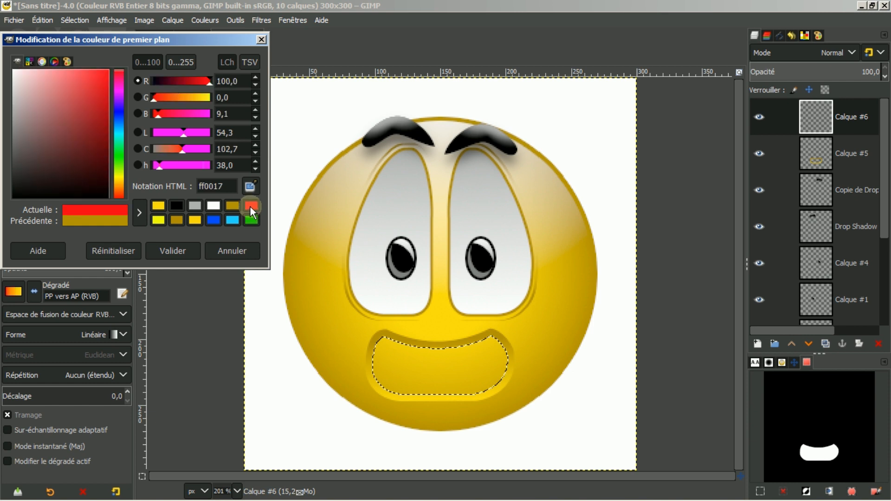
{"action": "left_click", "coordinate": [172, 251]}
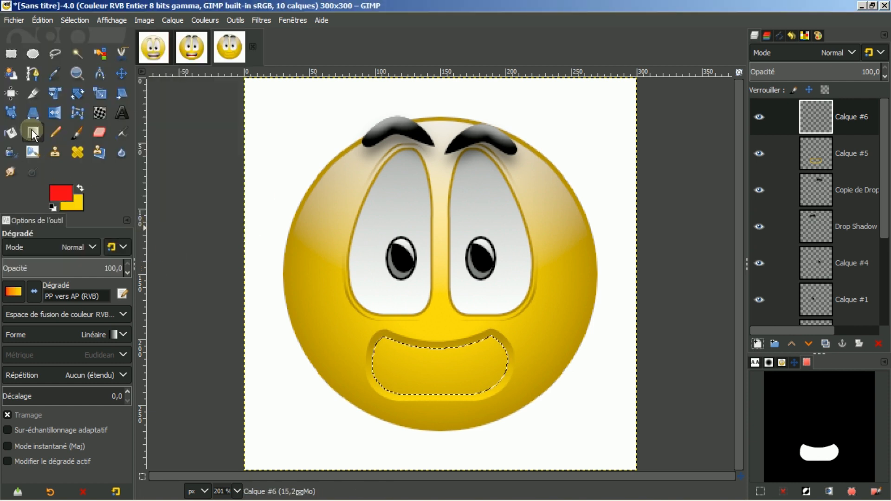
{"action": "left_click", "coordinate": [13, 132]}
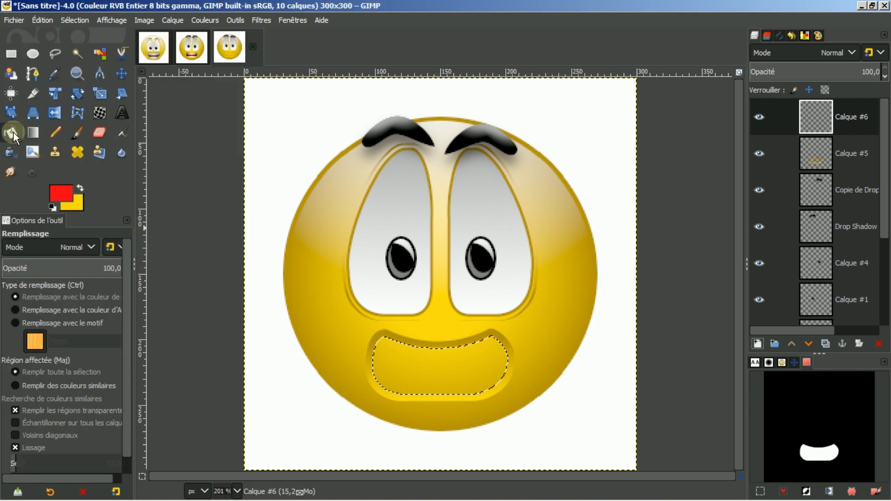
{"action": "left_click", "coordinate": [442, 365]}
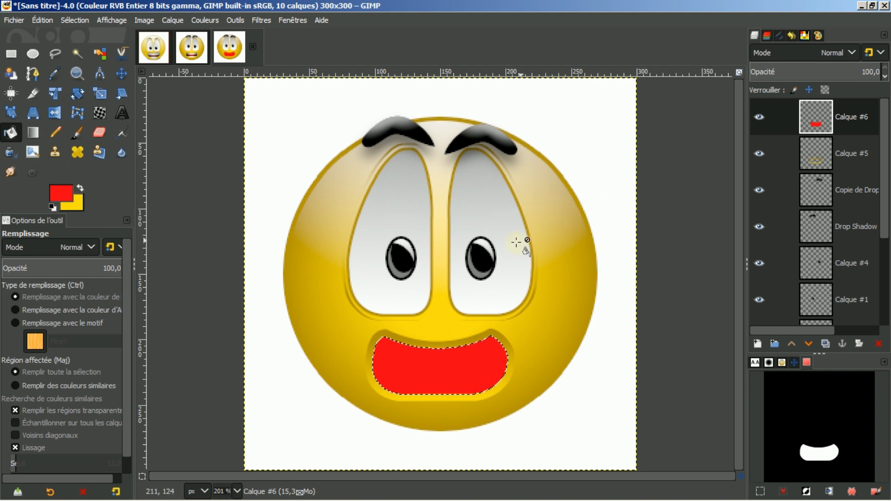
Shade both ends of the red mouth with linear black-to-transparent gradients running inward, about 60 px from the left and 48 px from the right.
{"action": "left_click", "coordinate": [52, 208]}
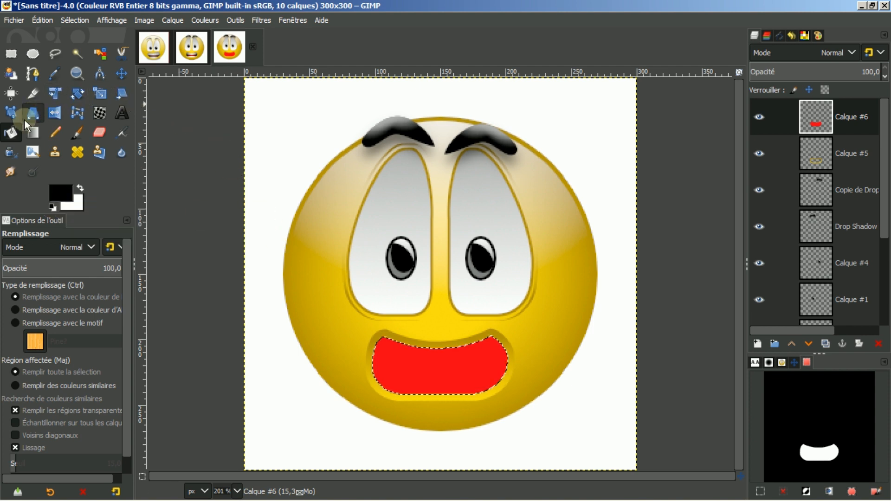
{"action": "left_click", "coordinate": [33, 135]}
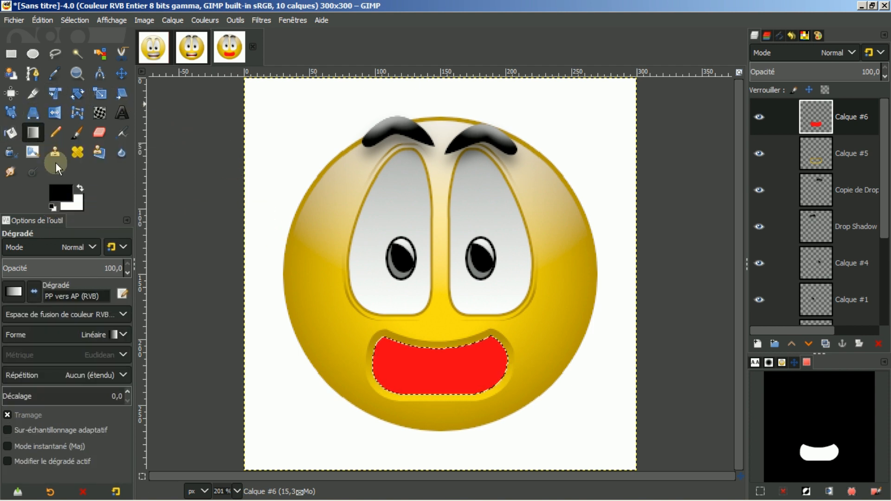
{"action": "left_click", "coordinate": [17, 289]}
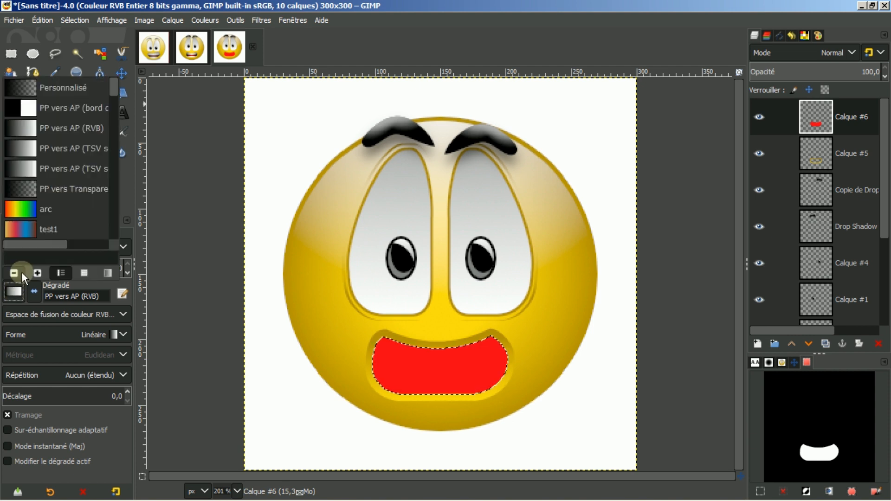
{"action": "left_click", "coordinate": [19, 187]}
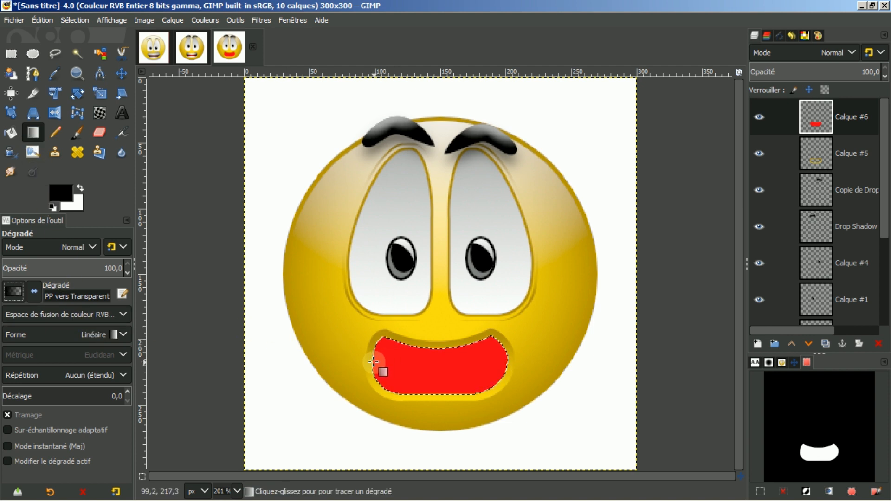
{"action": "left_click_drag", "start_coordinate": [374, 362], "coordinate": [453, 364]}
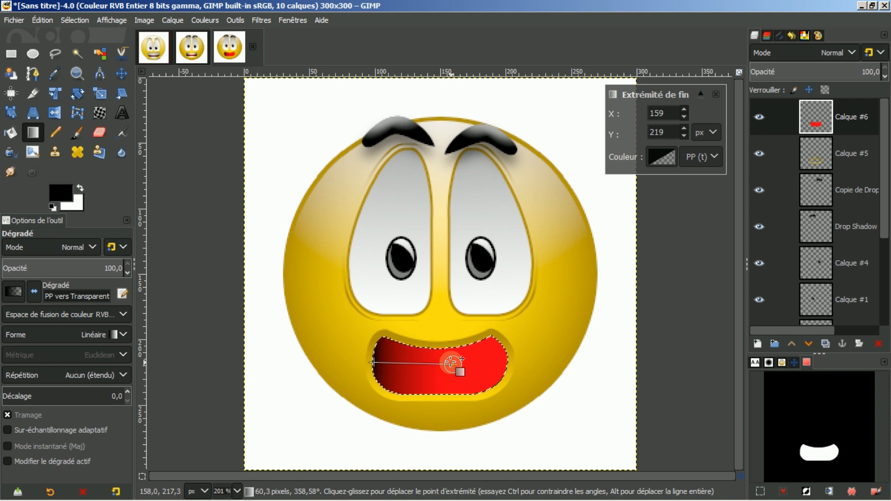
{"action": "key", "text": "Return"}
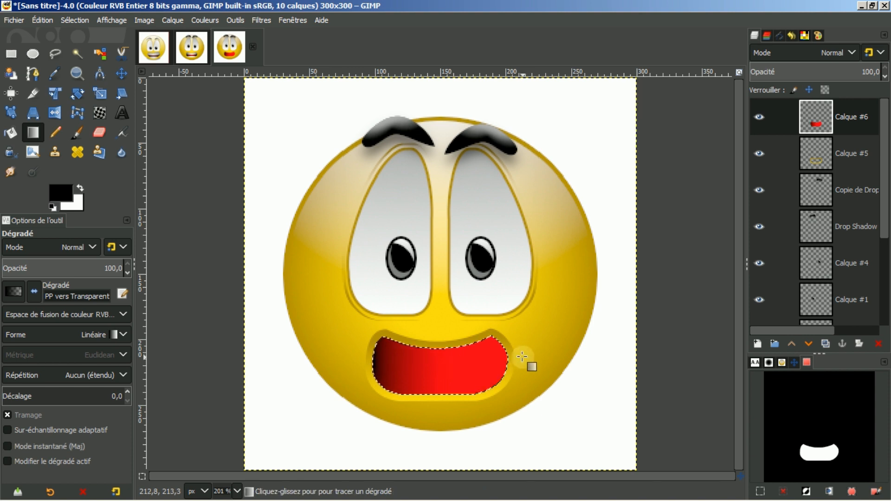
{"action": "left_click_drag", "start_coordinate": [507, 359], "coordinate": [444, 358]}
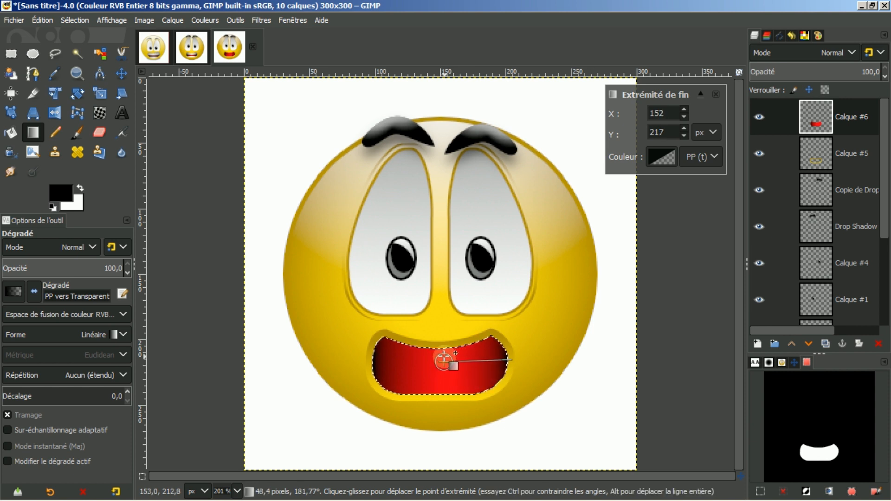
{"action": "key", "text": "Return"}
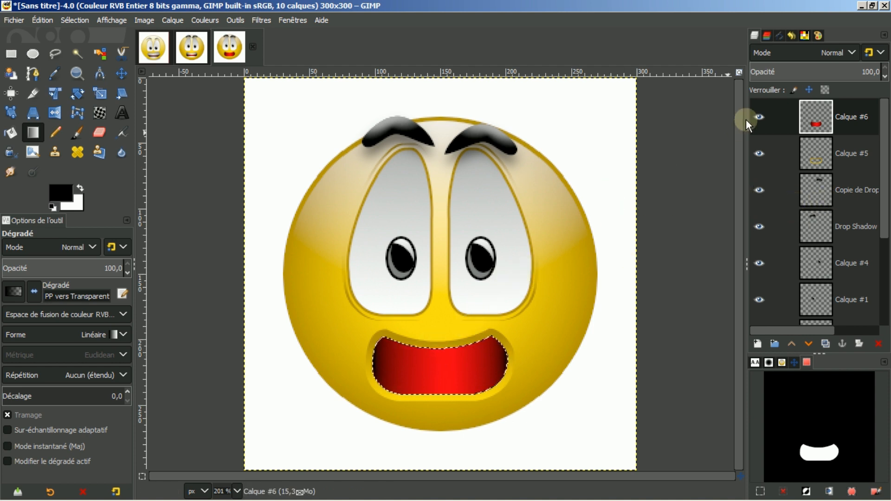
Add another 300 by 300 px transparent layer on top and fill the mouth selection on it with white.
{"action": "left_click", "coordinate": [755, 342]}
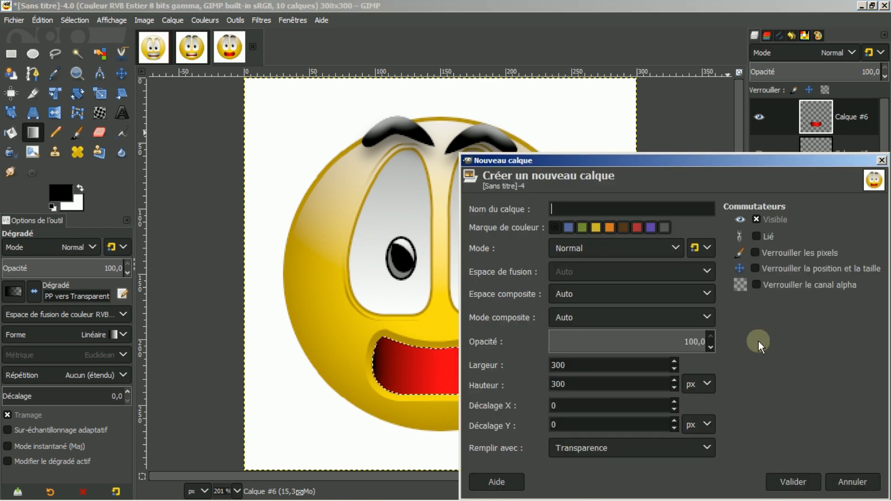
{"action": "left_click", "coordinate": [782, 483]}
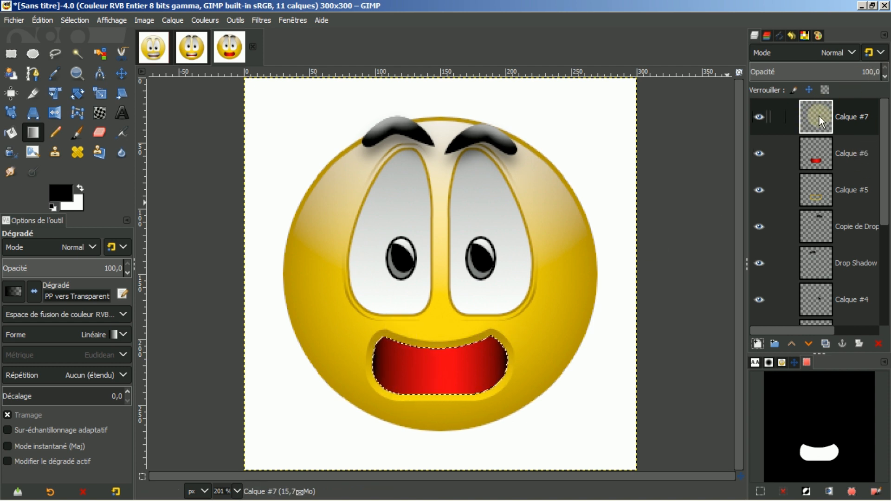
{"action": "left_click", "coordinate": [80, 188]}
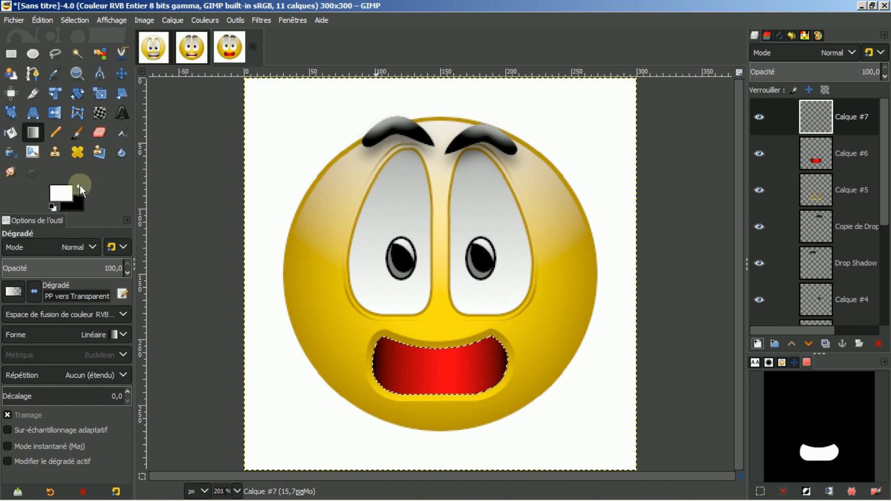
{"action": "left_click", "coordinate": [11, 133]}
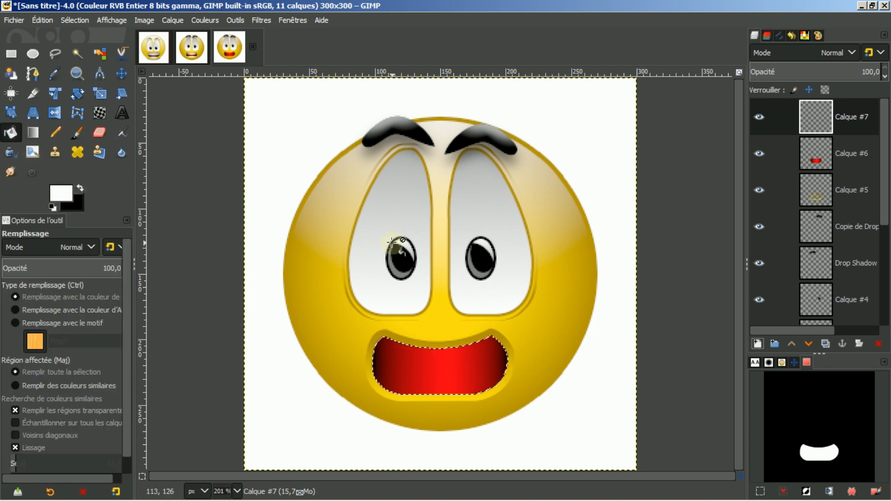
{"action": "left_click", "coordinate": [431, 363]}
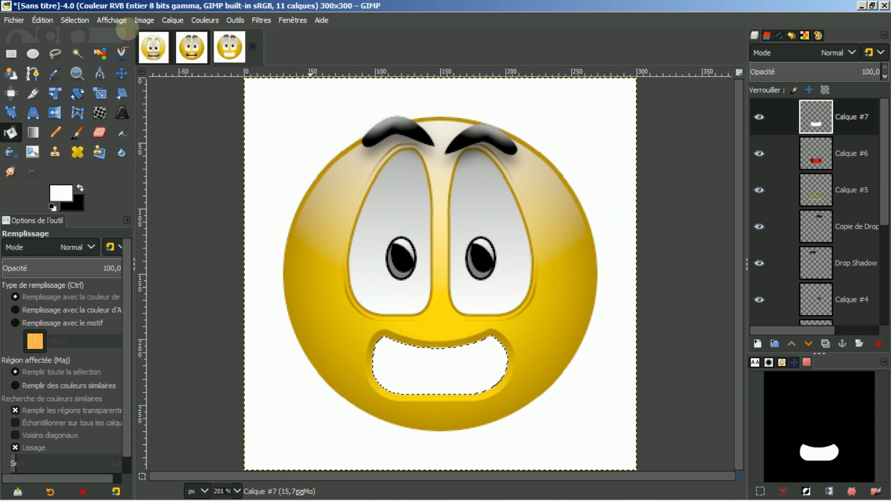
Draw a closed four-node path across the white mouth, about 120 px wide and 37 px high.
{"action": "left_click", "coordinate": [32, 74]}
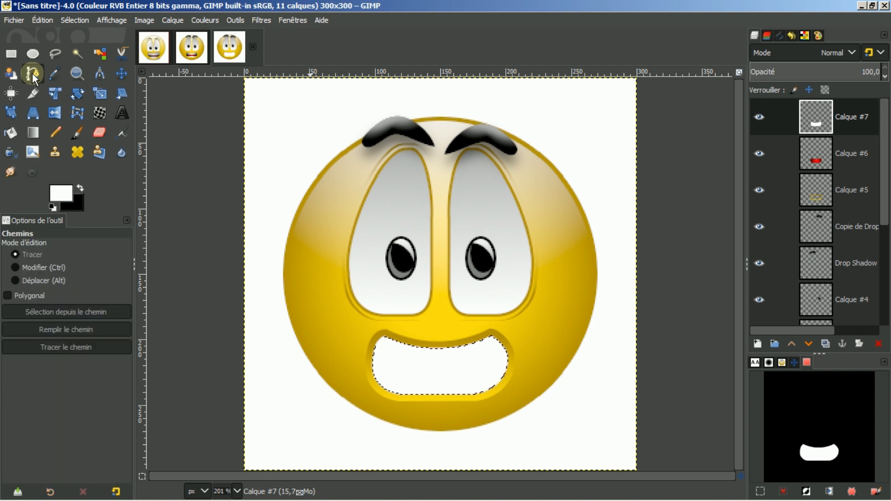
{"action": "left_click", "coordinate": [362, 342]}
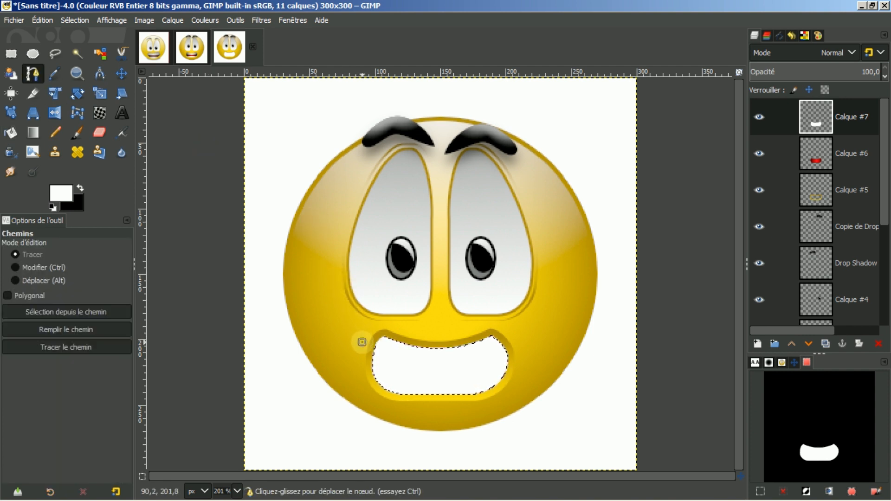
{"action": "left_click", "coordinate": [519, 339]}
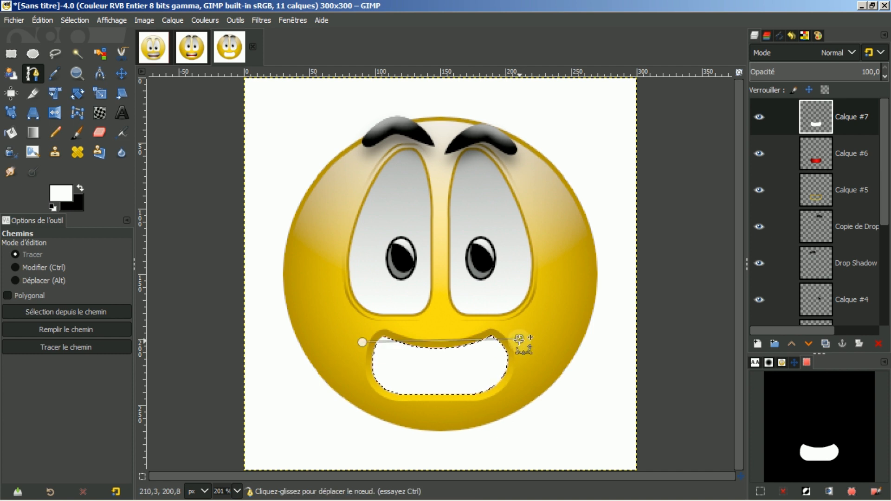
{"action": "left_click", "coordinate": [515, 391]}
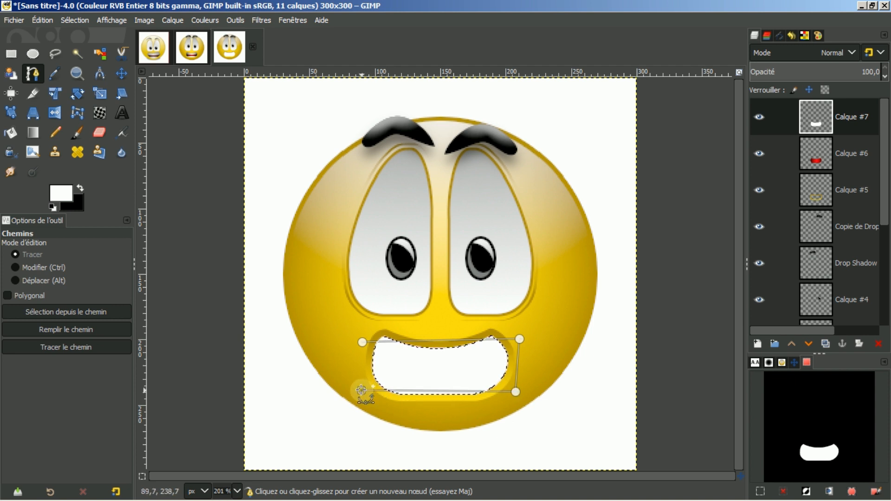
{"action": "key", "text": "ctrl"}
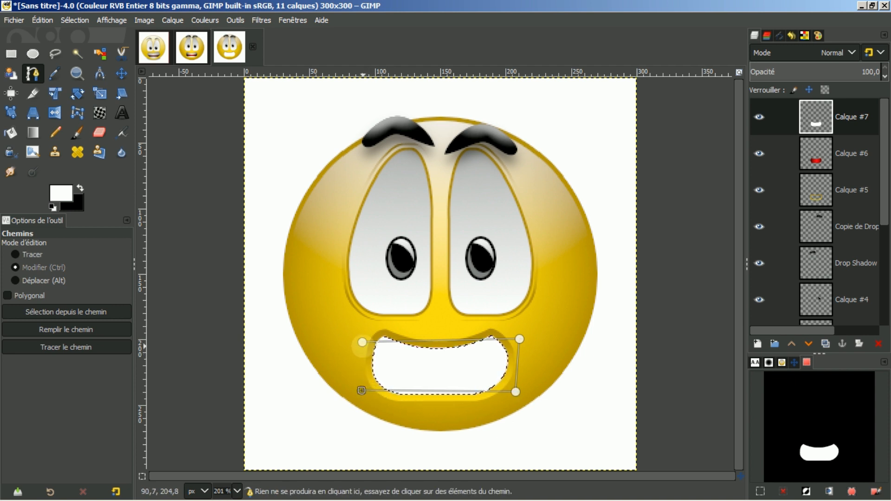
{"action": "left_click", "coordinate": [362, 342], "text": "ctrl"}
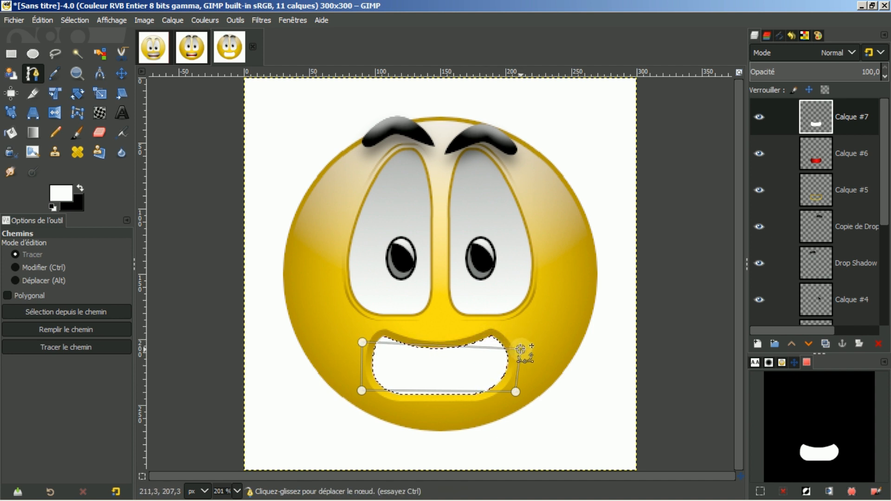
Adjust the path's corner nodes and bow its upper edge downward to outline the gap between the upper and lower teeth.
{"action": "left_click", "coordinate": [521, 349]}
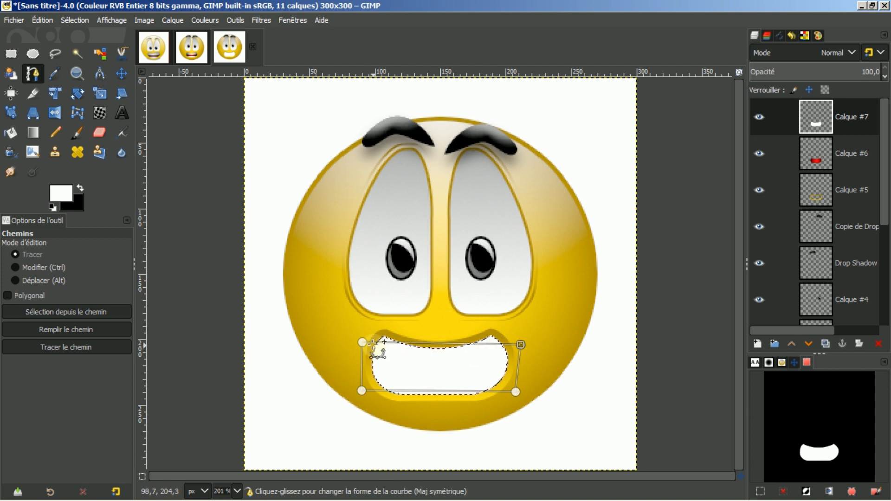
{"action": "left_click_drag", "start_coordinate": [363, 342], "coordinate": [364, 349]}
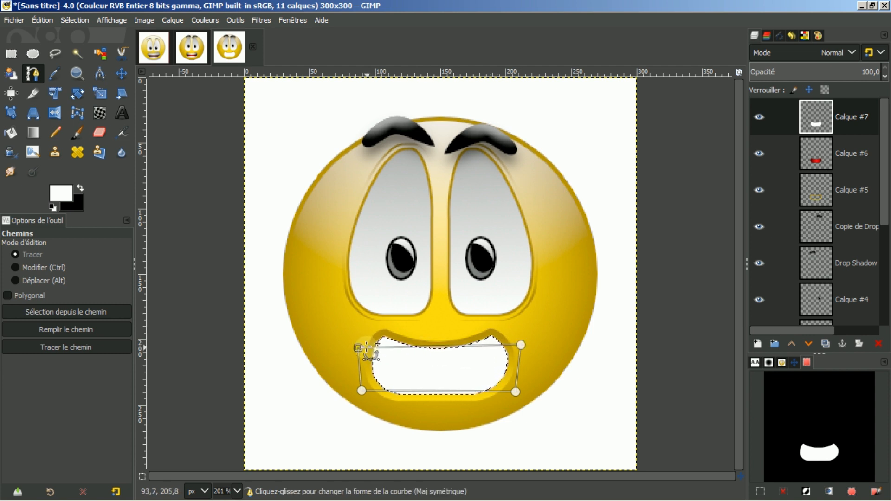
{"action": "left_click", "coordinate": [522, 345]}
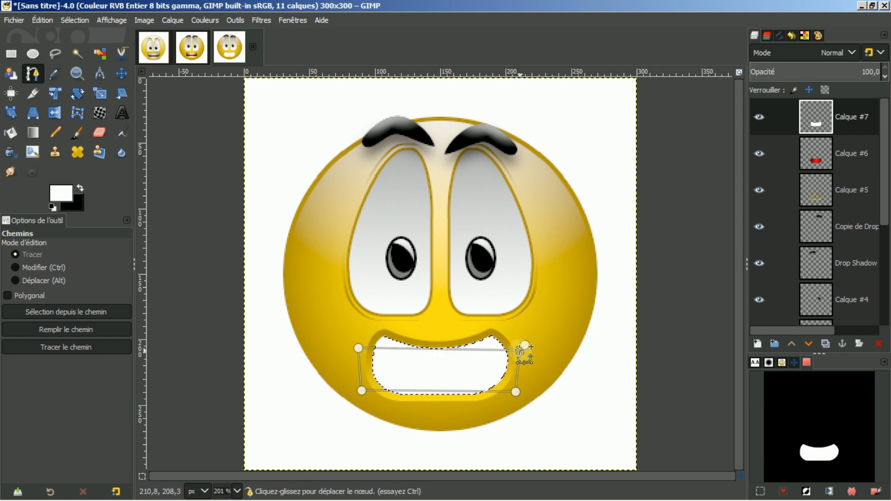
{"action": "left_click", "coordinate": [361, 383]}
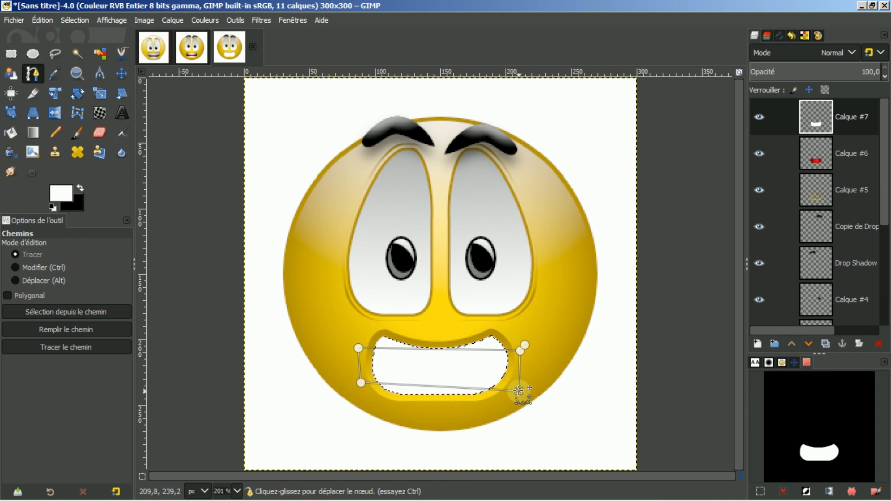
{"action": "left_click_drag", "start_coordinate": [518, 391], "coordinate": [519, 386]}
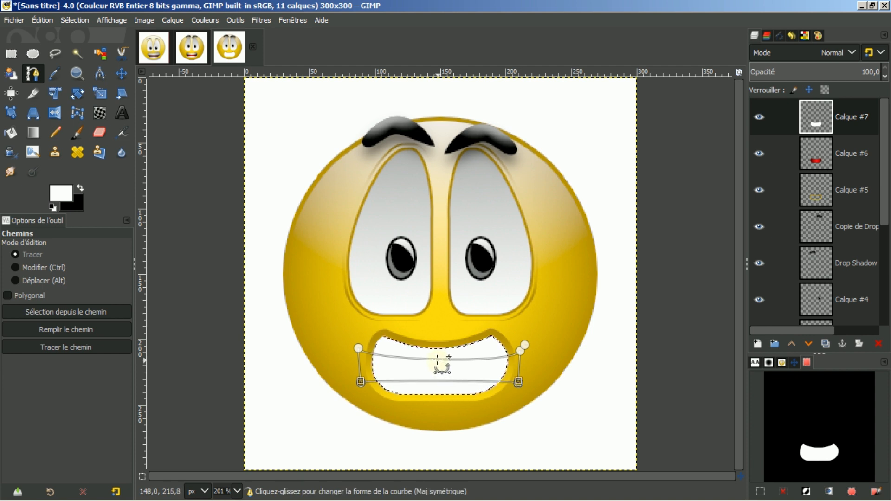
{"action": "left_click_drag", "start_coordinate": [439, 362], "coordinate": [440, 357]}
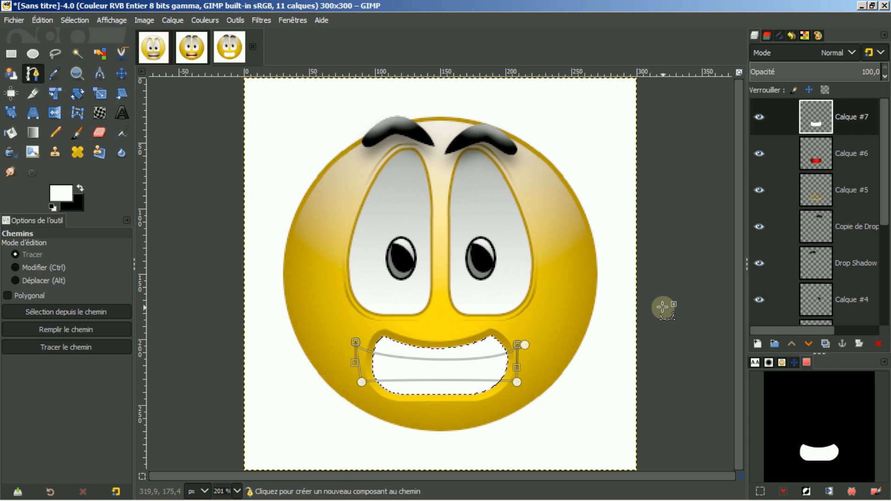
Convert the path to a selection, clear that band from the white layer Calque #7, and remove the selection.
{"action": "key", "text": "shift+v"}
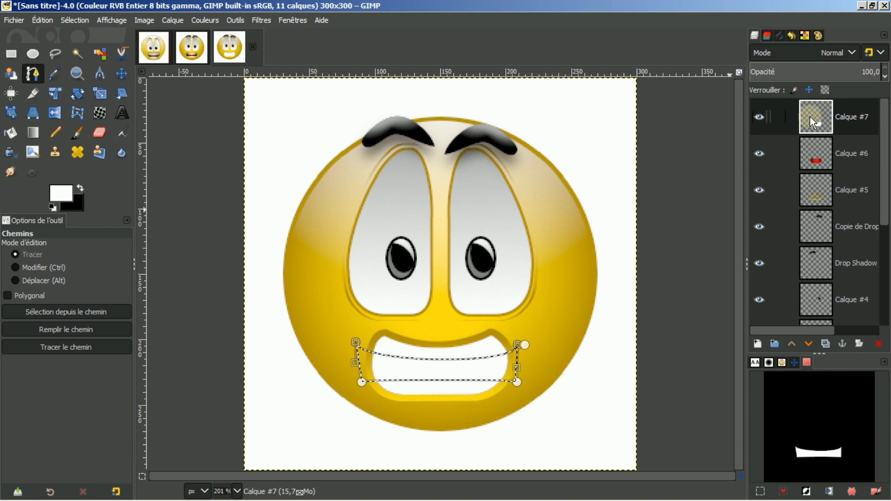
{"action": "key", "text": "Delete"}
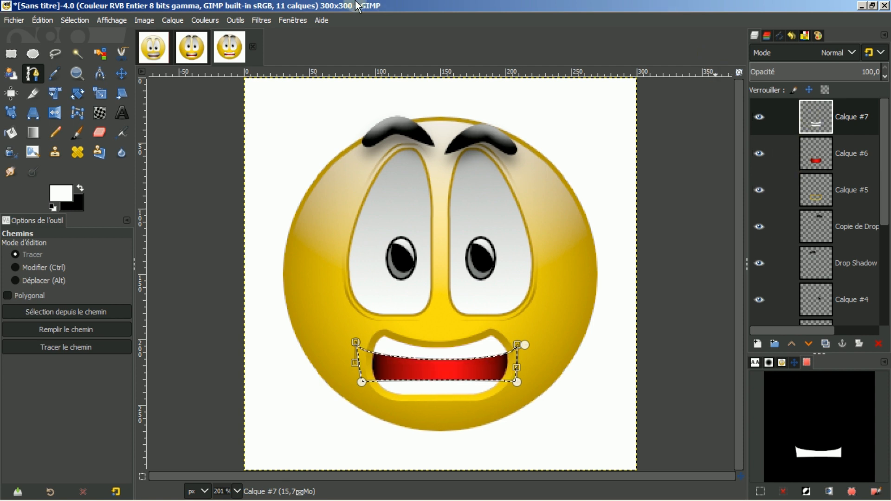
{"action": "left_click", "coordinate": [76, 23]}
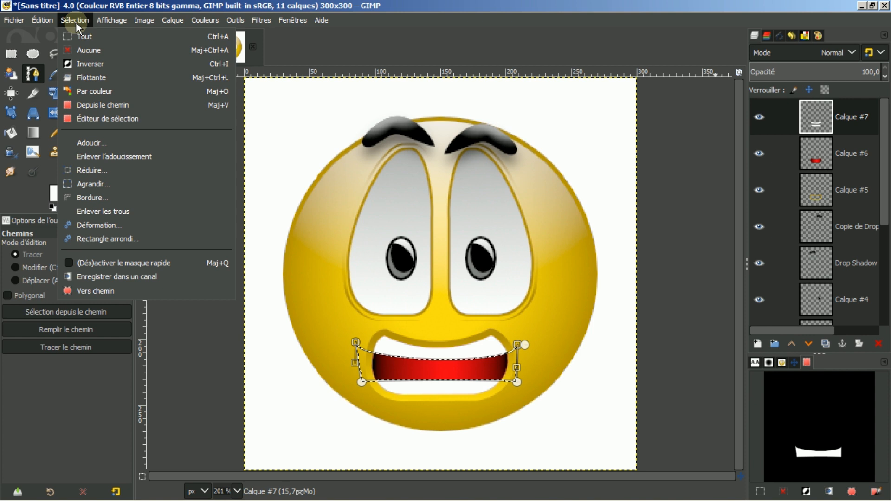
{"action": "left_click", "coordinate": [87, 48]}
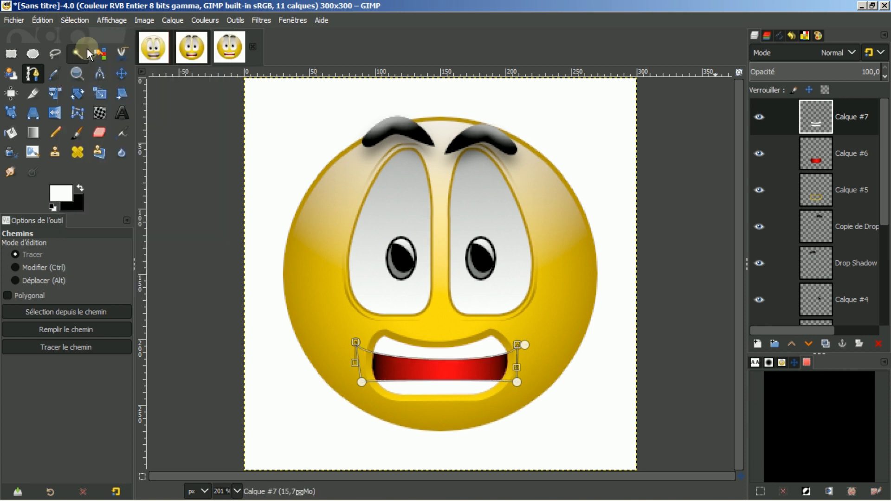
{"action": "left_click", "coordinate": [119, 72]}
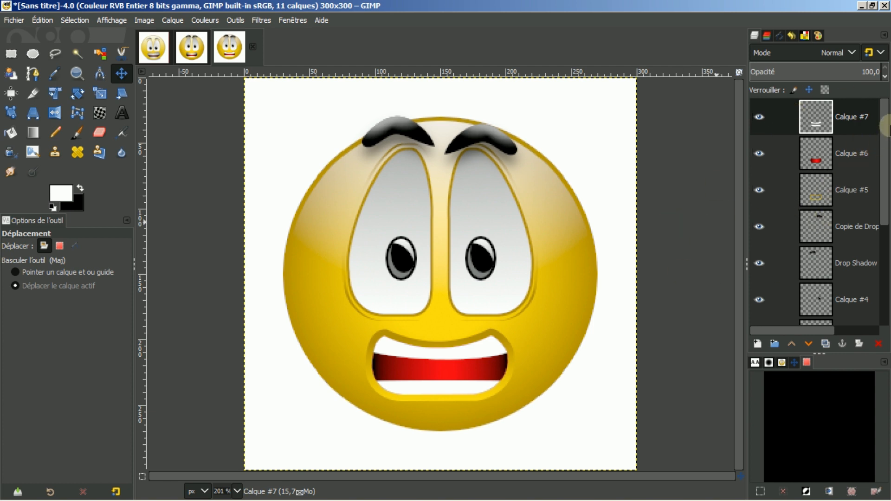
Select the teeth from the alpha of Calque #7 and shade their left end with a linear black-to-transparent gradient about 39 px long.
{"action": "right_click", "coordinate": [857, 117]}
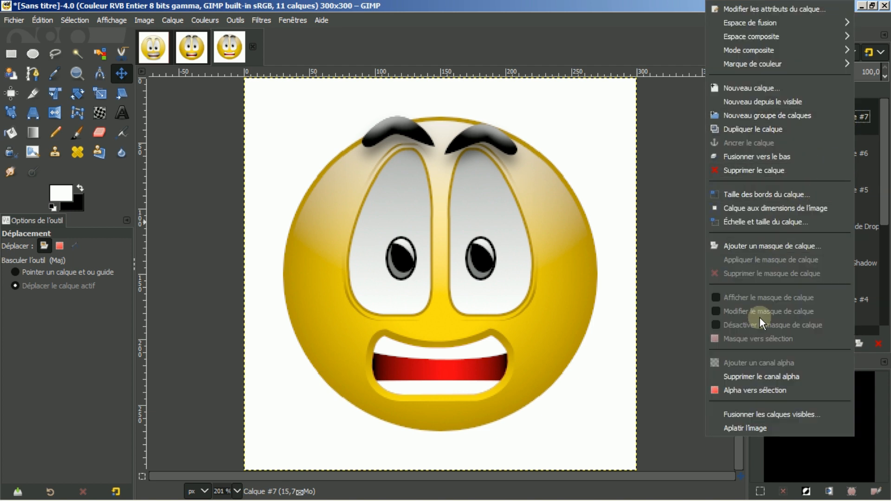
{"action": "left_click", "coordinate": [753, 389]}
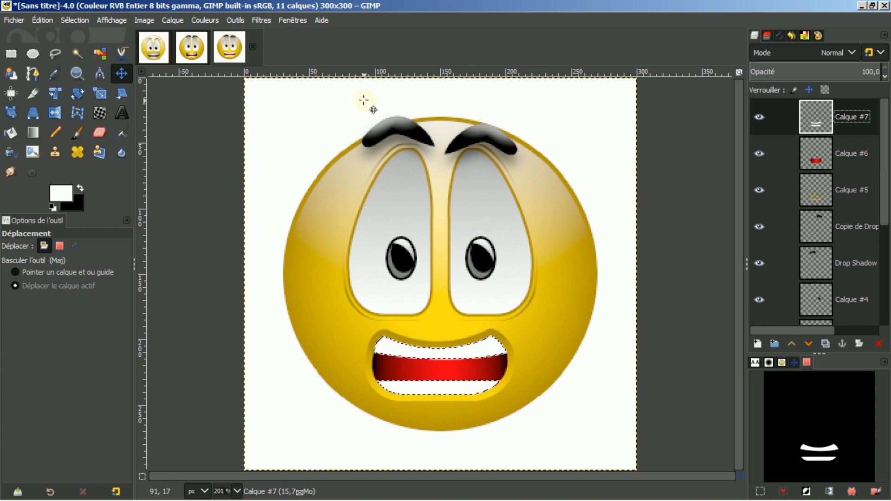
{"action": "left_click", "coordinate": [80, 188]}
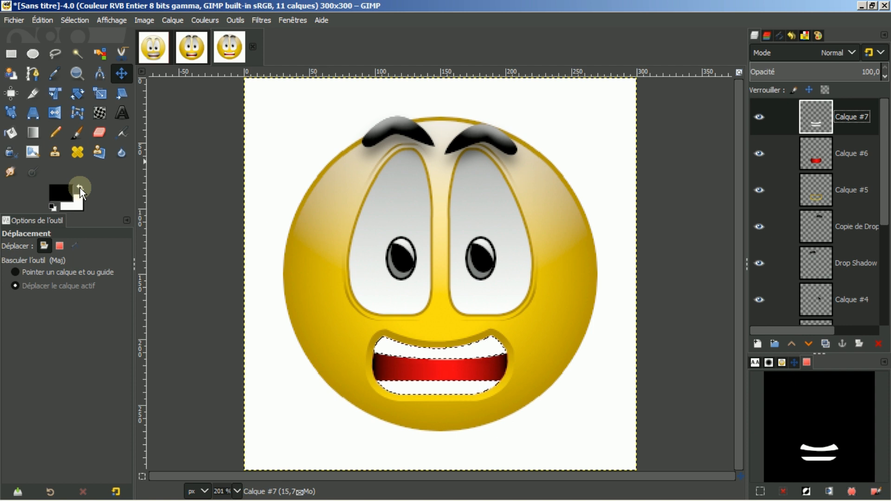
{"action": "left_click", "coordinate": [79, 188]}
{"action": "left_click", "coordinate": [79, 185]}
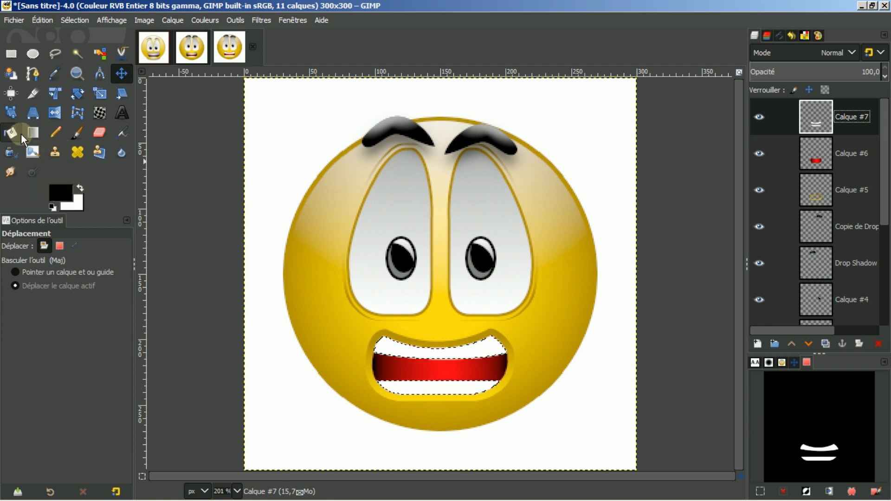
{"action": "left_click", "coordinate": [36, 134]}
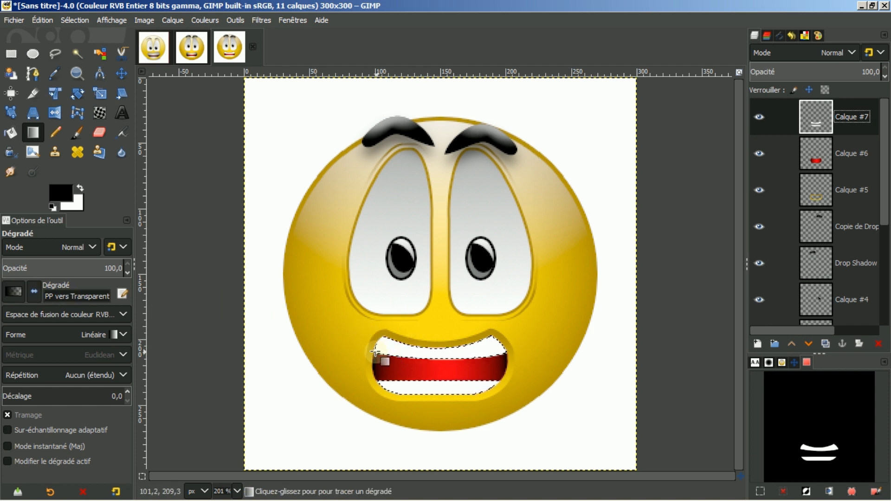
{"action": "left_click_drag", "start_coordinate": [372, 355], "coordinate": [423, 362]}
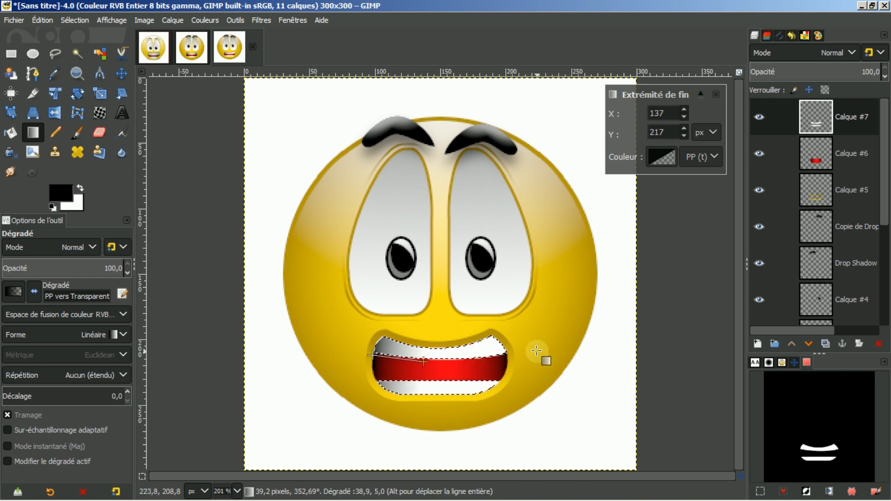
{"action": "key", "text": "Return"}
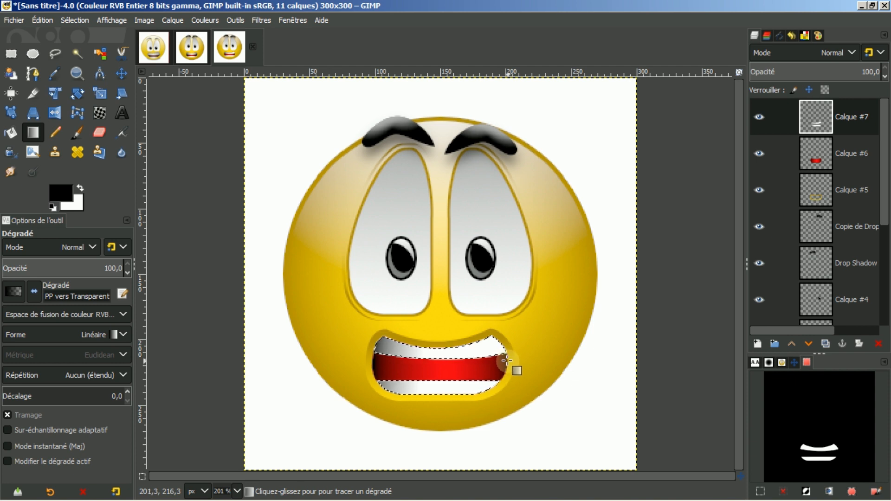
Shade the right end of the teeth with a linear black-to-transparent gradient running inward to about X 162, Y 218, and clear the selection.
{"action": "left_click_drag", "start_coordinate": [506, 361], "coordinate": [478, 363]}
{"action": "left_click_drag", "start_coordinate": [462, 363], "coordinate": [457, 363]}
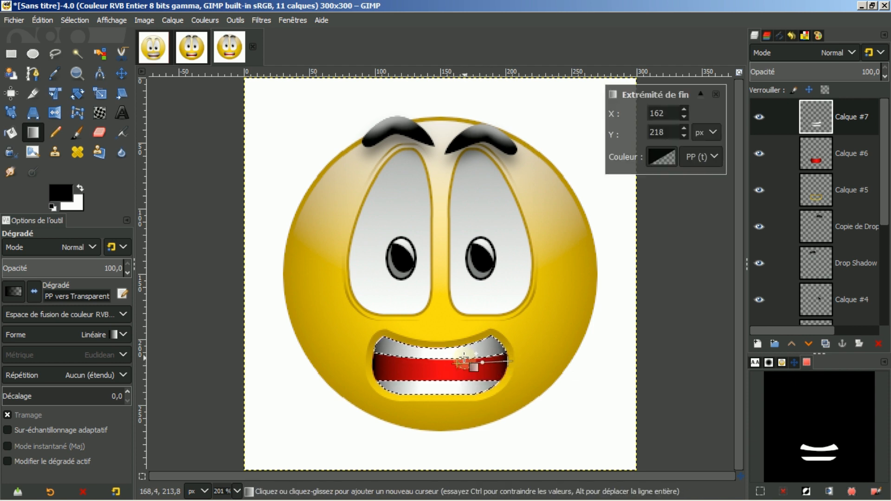
{"action": "key", "text": "Return"}
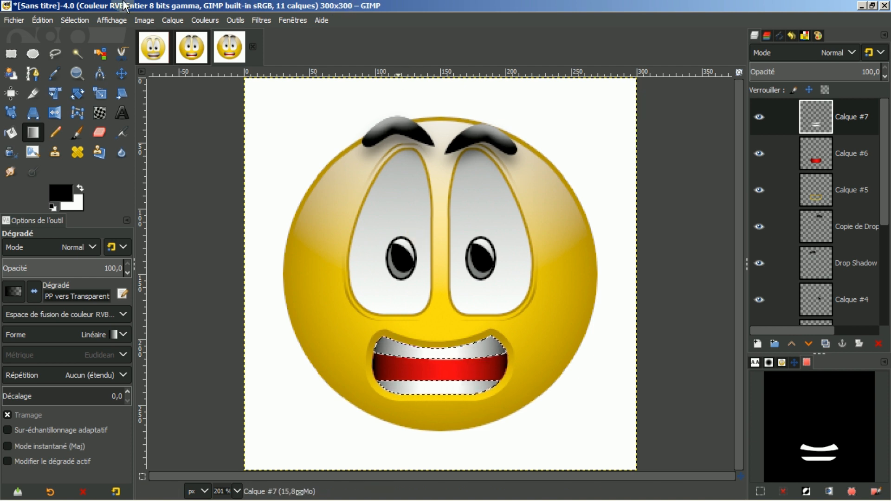
{"action": "left_click", "coordinate": [74, 20]}
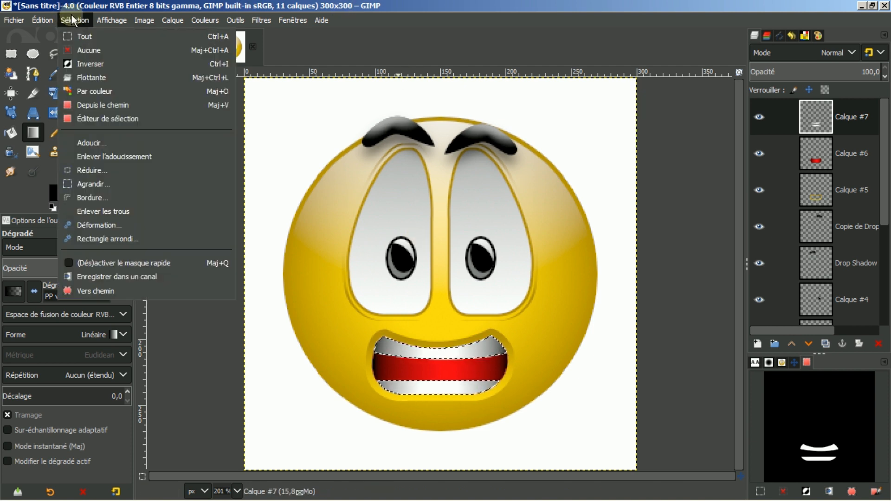
{"action": "left_click", "coordinate": [81, 54]}
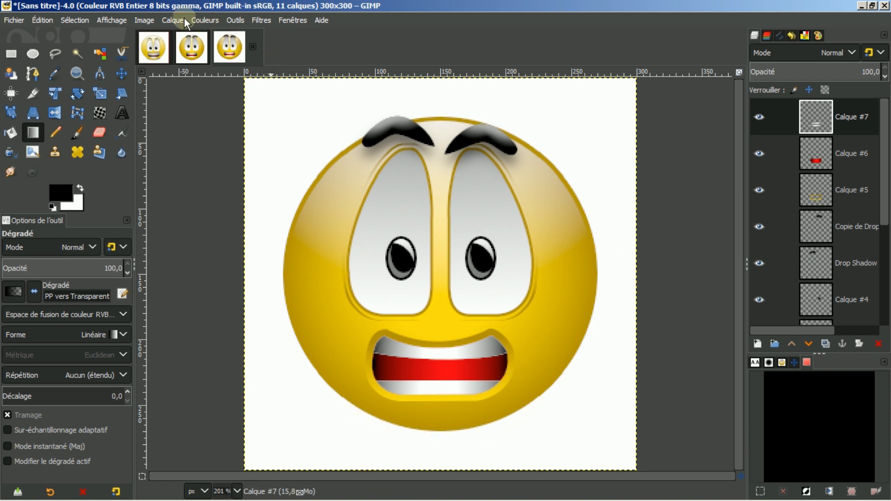
Compare the recreated face with the original smiley.jpg by switching back and forth between the two images.
{"action": "left_click", "coordinate": [191, 48]}
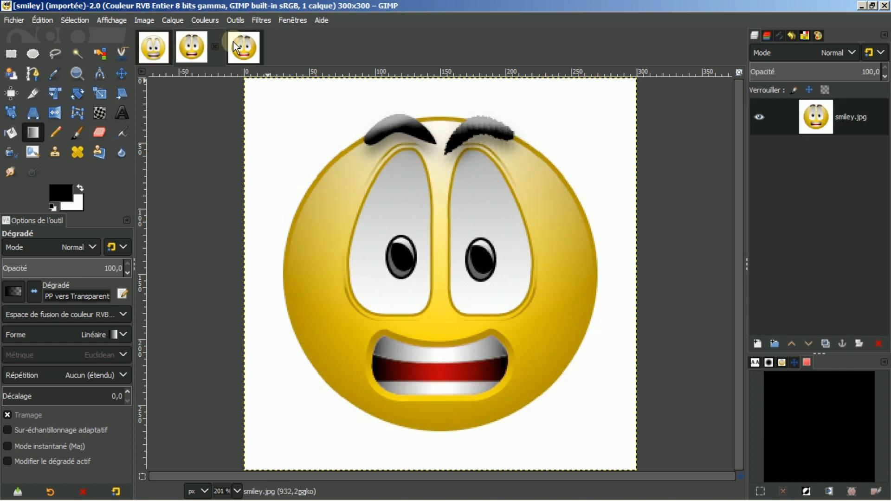
{"action": "left_click", "coordinate": [247, 52]}
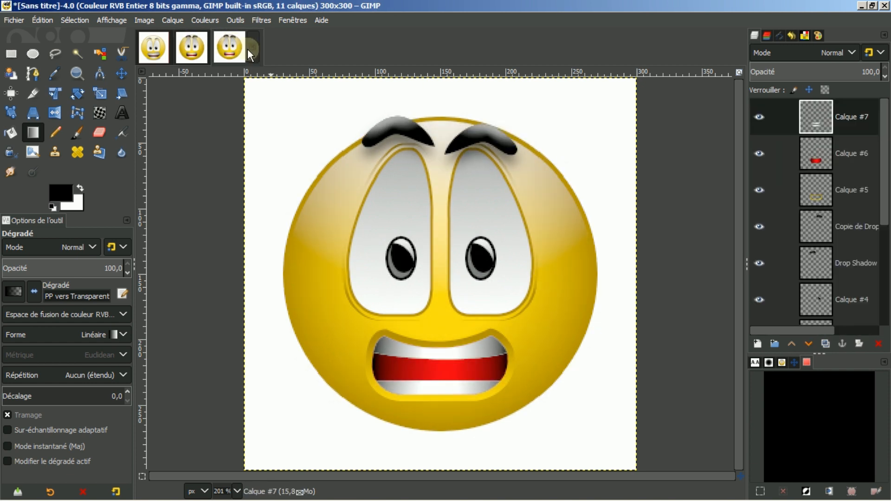
{"action": "left_click", "coordinate": [193, 57]}
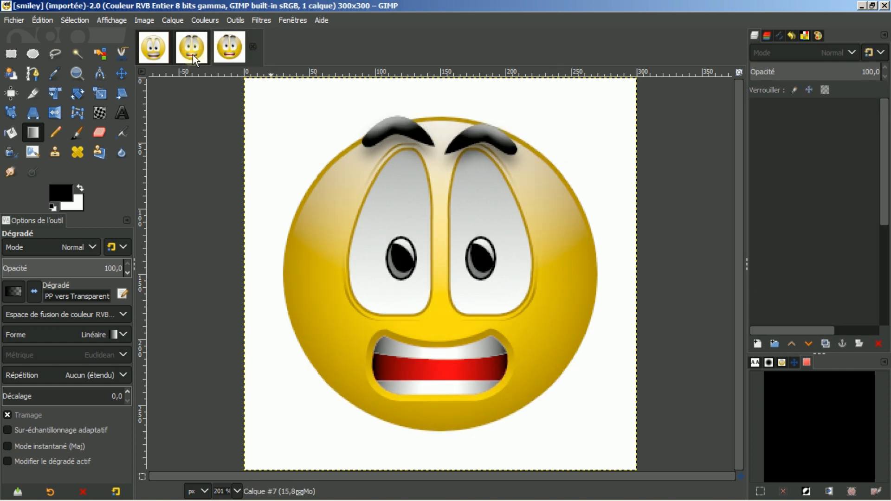
{"action": "left_click", "coordinate": [238, 53]}
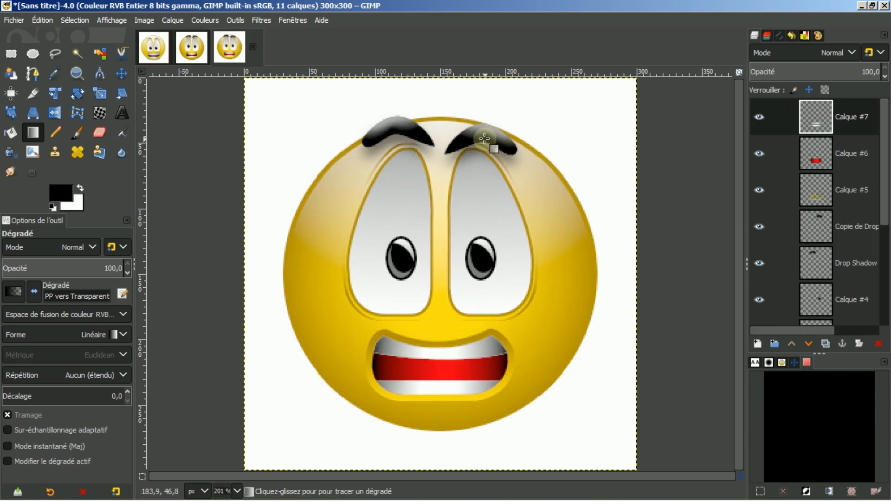
{"action": "left_click", "coordinate": [187, 50]}
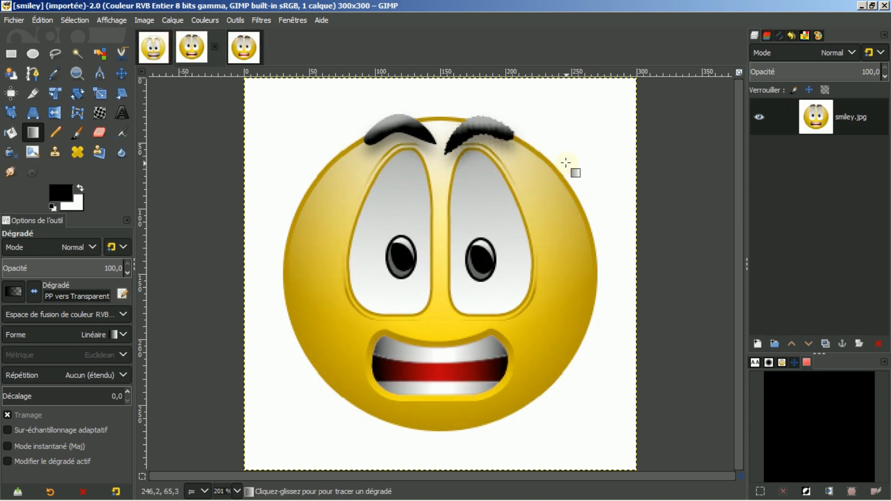
{"action": "left_click", "coordinate": [242, 50]}
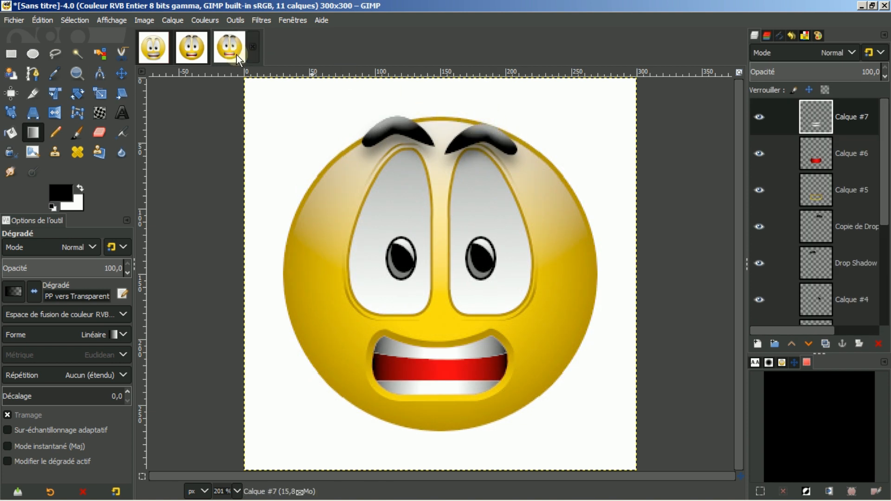
{"action": "left_click", "coordinate": [185, 52]}
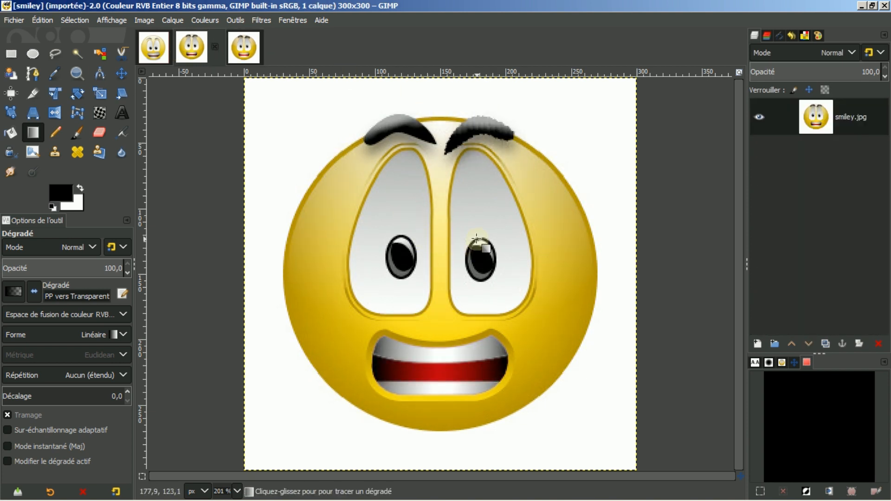
Compare the teeth and tongue edges with those in the original smiley.jpg, ending on the recreated image.
{"action": "left_click", "coordinate": [242, 48]}
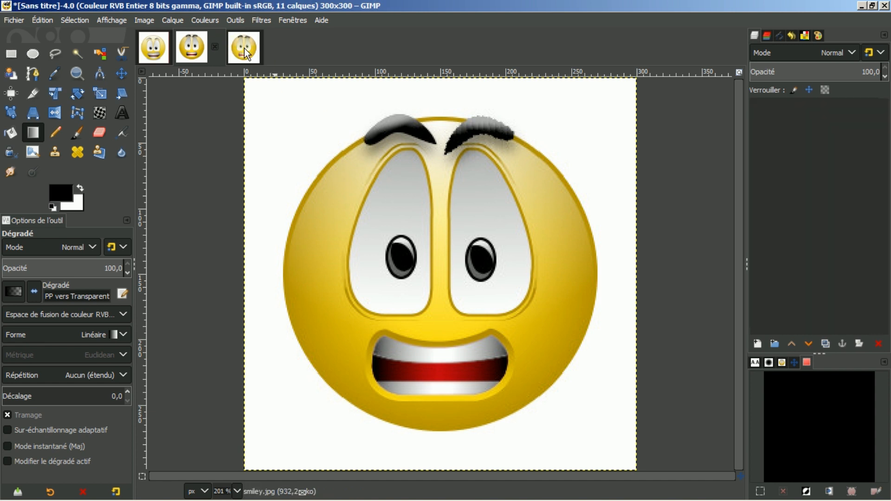
{"action": "left_click", "coordinate": [197, 54]}
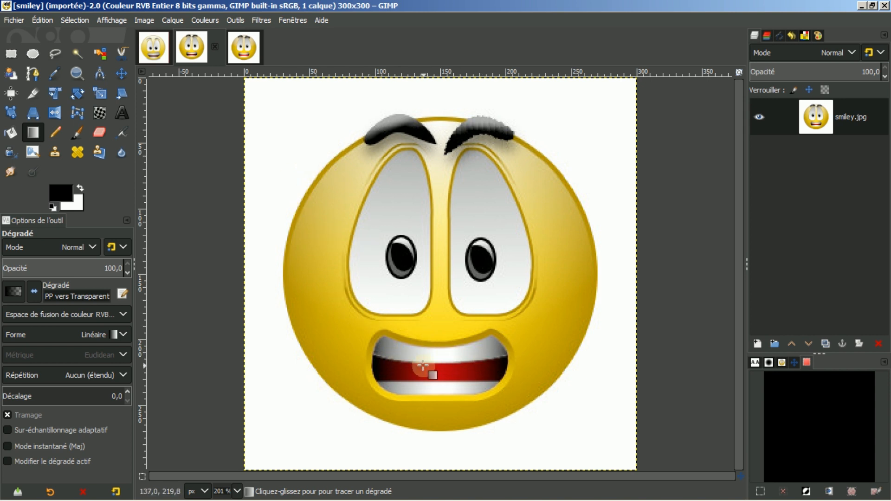
{"action": "left_click", "coordinate": [238, 52]}
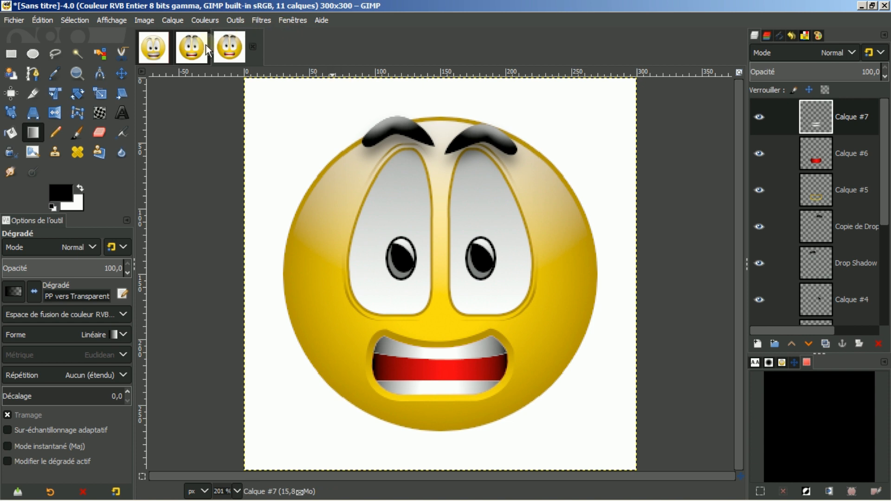
{"action": "left_click", "coordinate": [192, 48]}
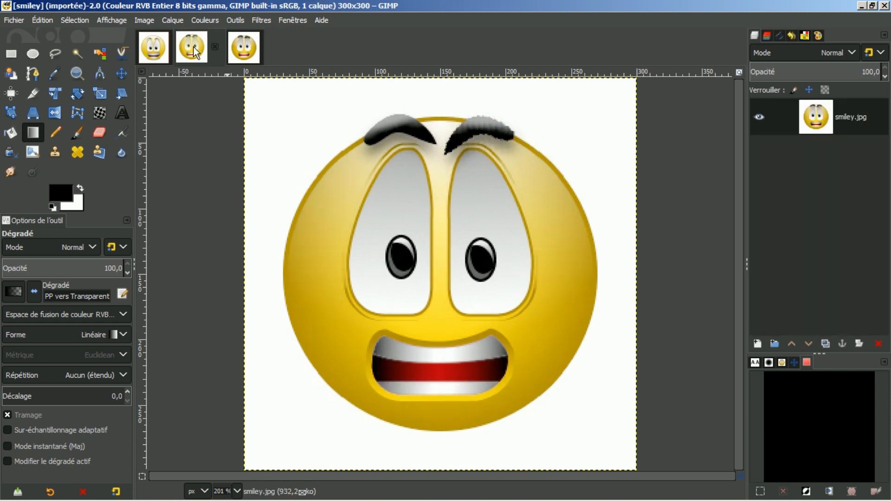
{"action": "left_click", "coordinate": [235, 40]}
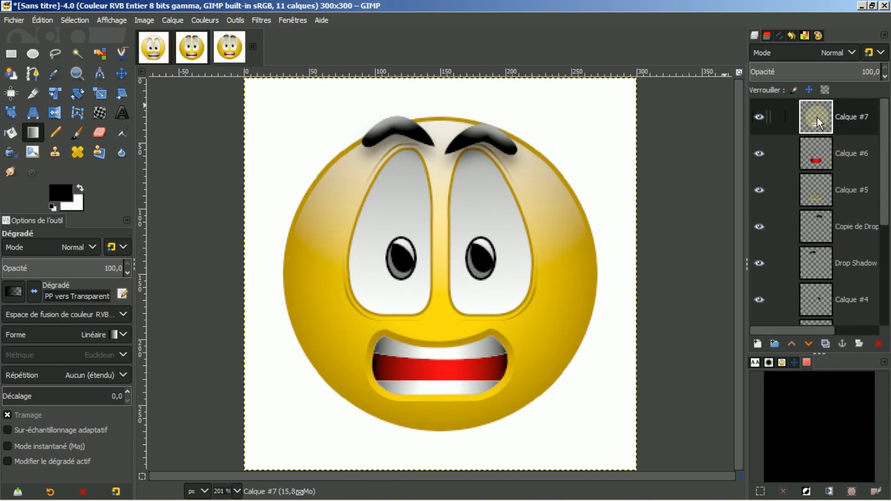
Soften the teeth layer Calque #7 with a Gaussian blur of 0,50 in both X and Y.
{"action": "left_click", "coordinate": [265, 22]}
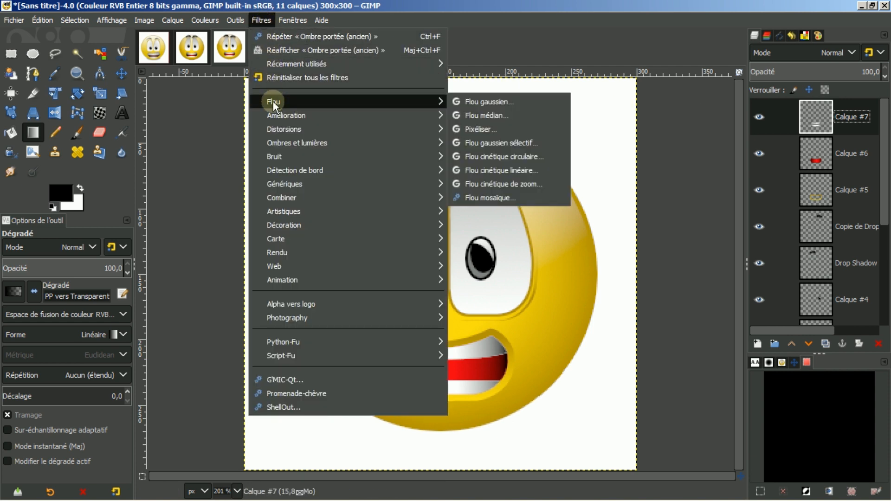
{"action": "mouse_move", "coordinate": [409, 102]}
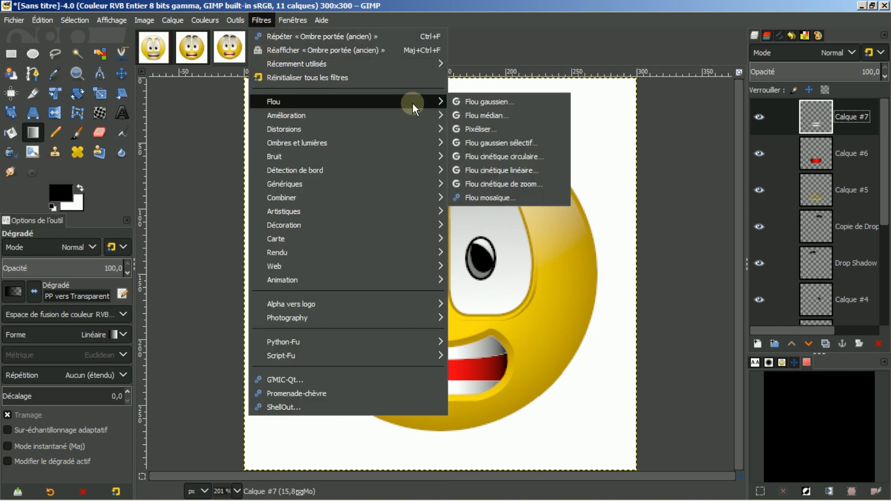
{"action": "left_click", "coordinate": [473, 102]}
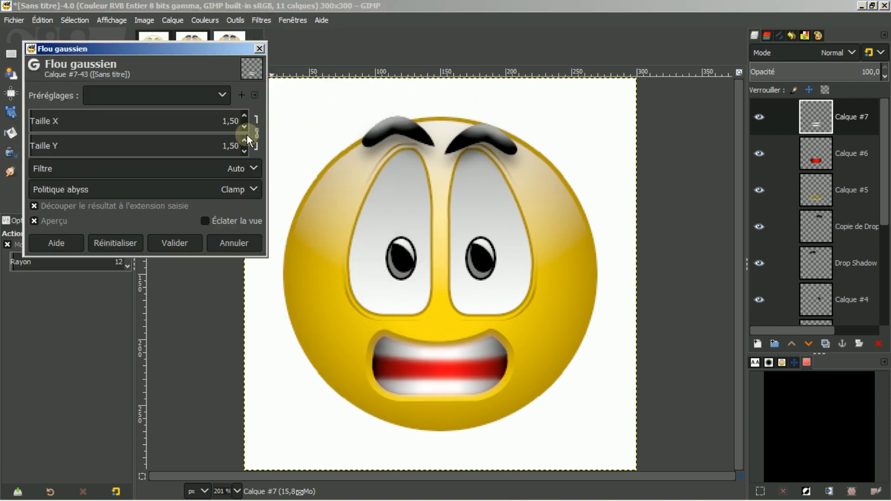
{"action": "left_click", "coordinate": [238, 121]}
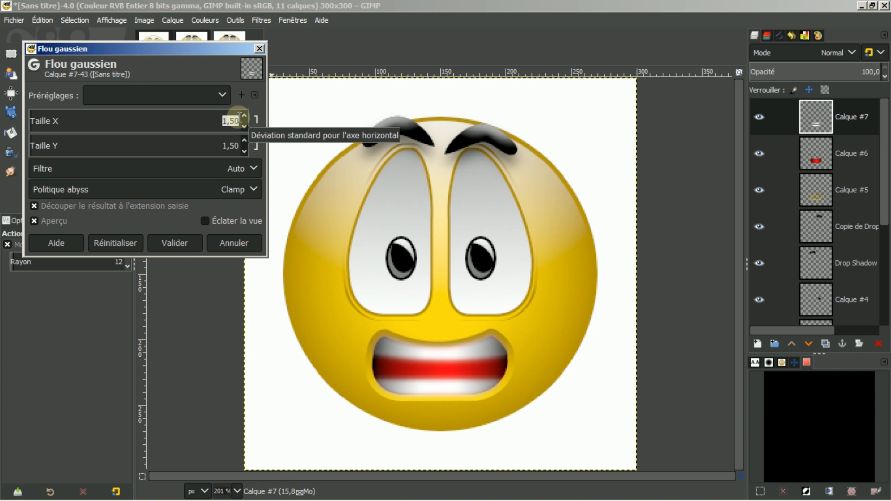
{"action": "type", "text": "0"}
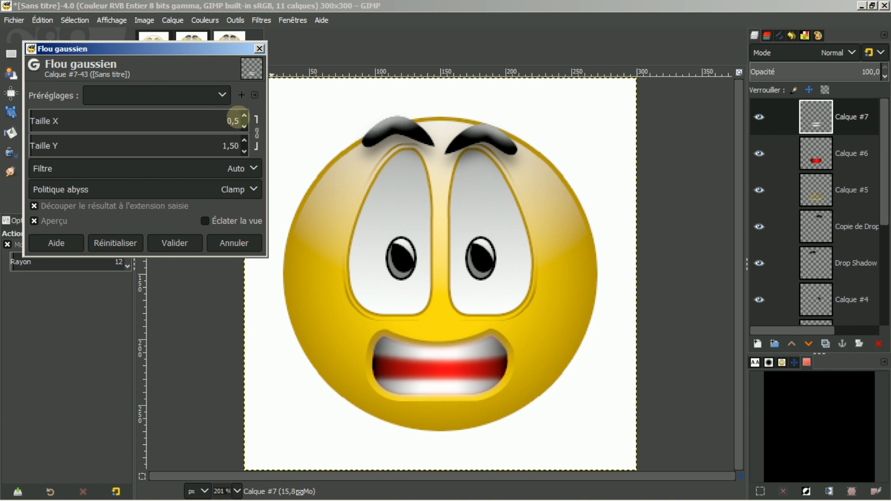
{"action": "type", "text": ",5"}
{"action": "key", "text": "Return"}
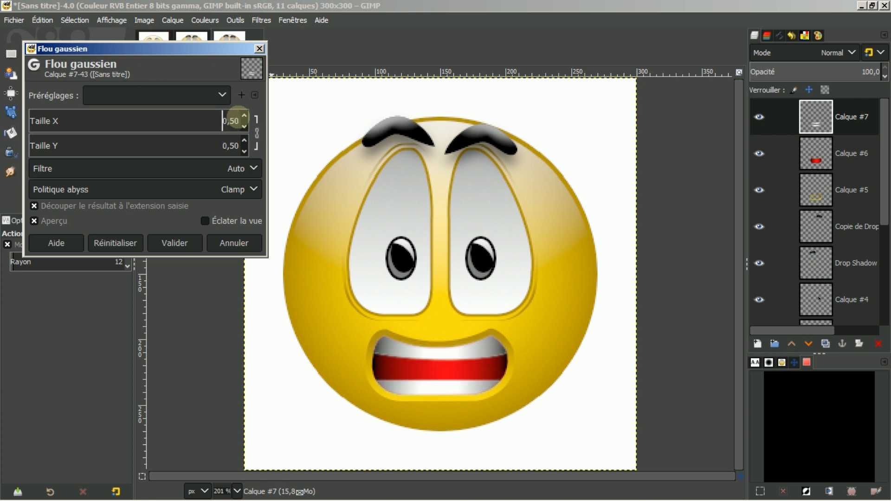
{"action": "left_click", "coordinate": [163, 242]}
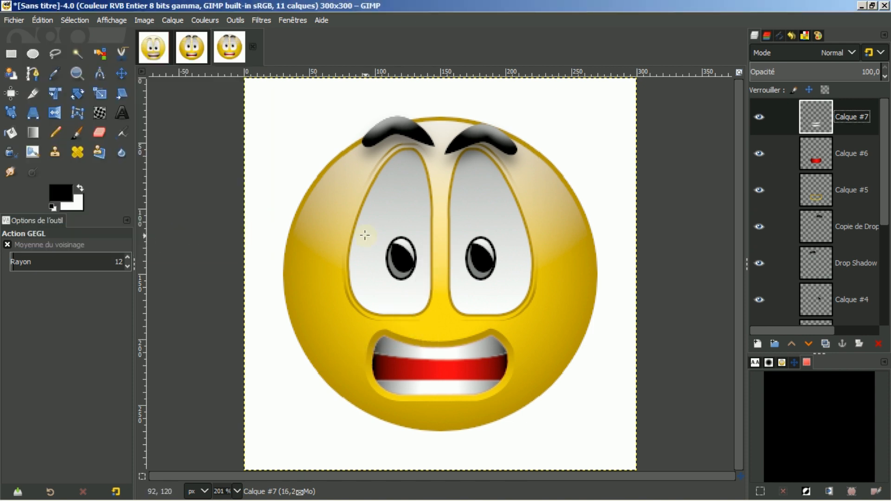
Compare the softened teeth with the original smiley.jpg and add a new 300 × 300 px transparent layer to the recreated image.
{"action": "left_click", "coordinate": [192, 58]}
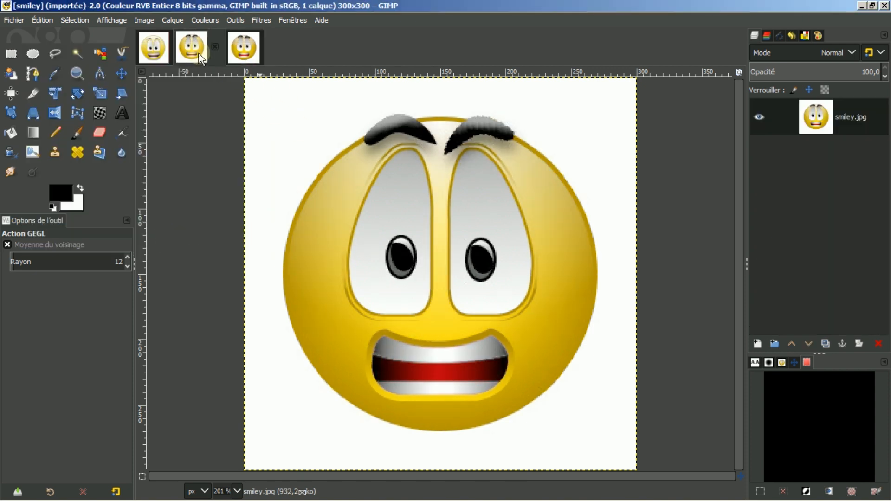
{"action": "left_click", "coordinate": [244, 52]}
{"action": "left_click", "coordinate": [202, 49]}
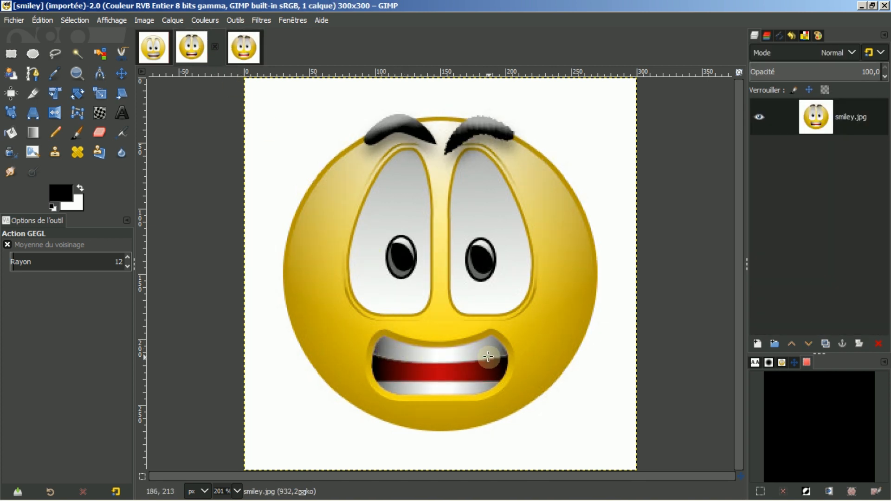
{"action": "left_click", "coordinate": [243, 51]}
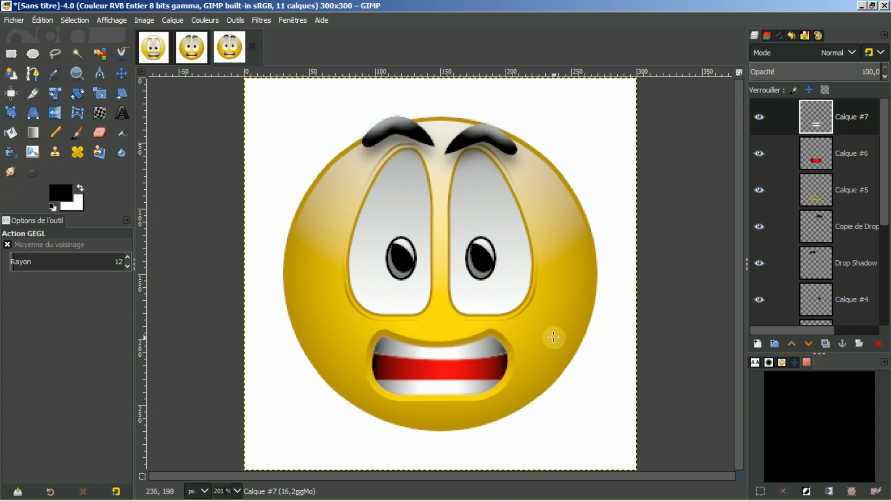
{"action": "left_click", "coordinate": [759, 345]}
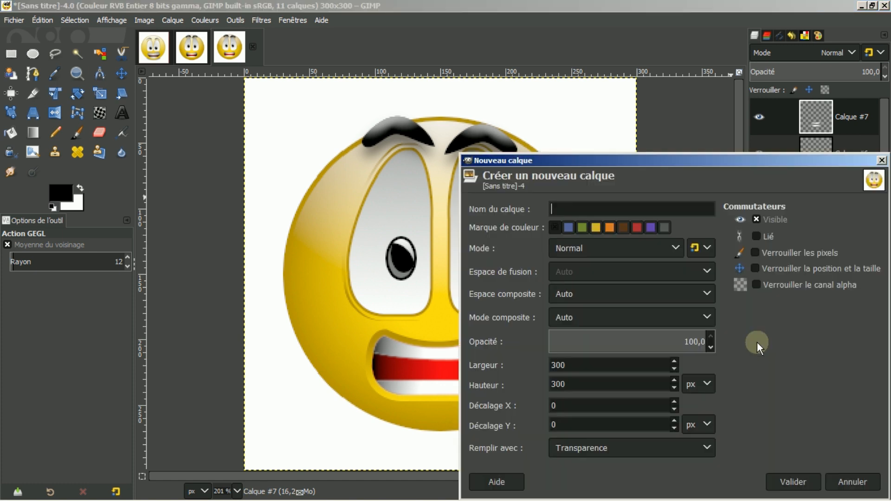
{"action": "left_click", "coordinate": [793, 482]}
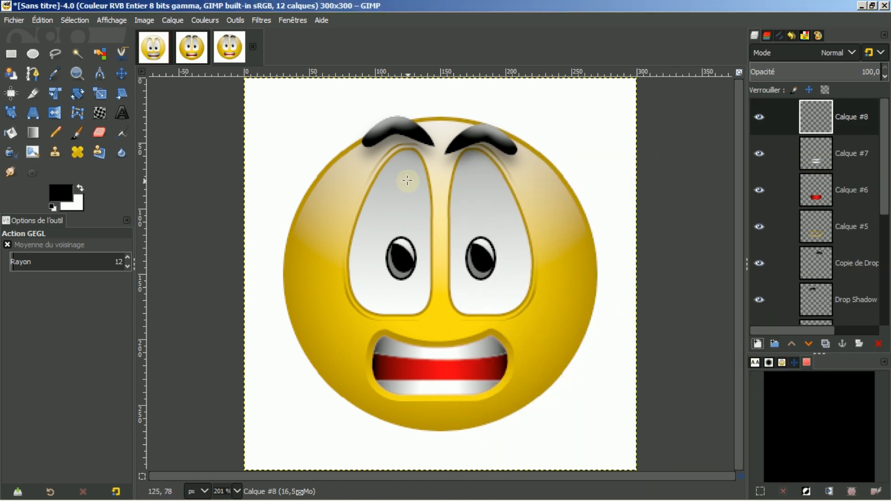
Make a flat elliptical selection about 154 × 18 px at X 75, Y 261, overlapping the bottom of the face.
{"action": "left_click", "coordinate": [35, 55]}
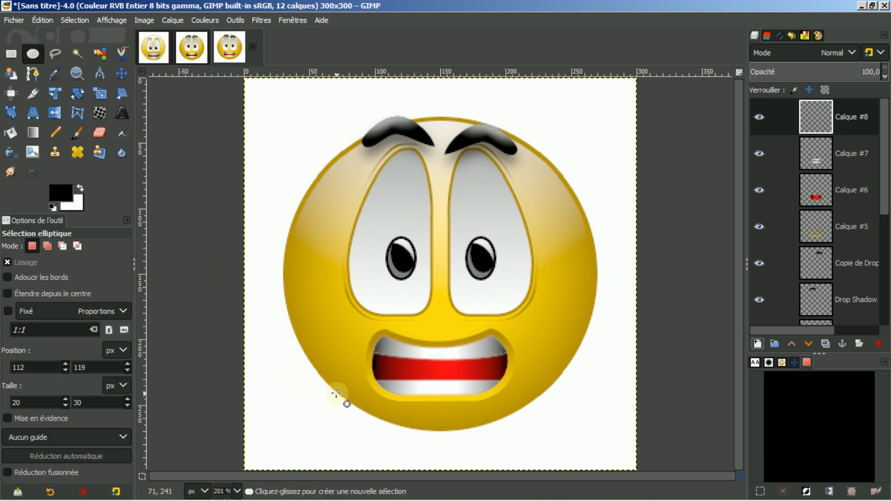
{"action": "left_click_drag", "start_coordinate": [342, 394], "coordinate": [543, 442]}
{"action": "left_click_drag", "start_coordinate": [455, 402], "coordinate": [456, 422]}
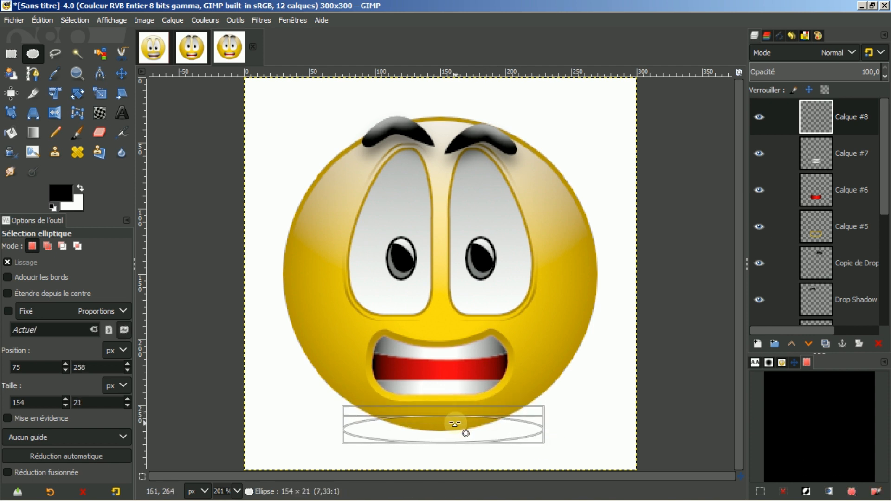
{"action": "left_click_drag", "start_coordinate": [454, 426], "coordinate": [454, 425]}
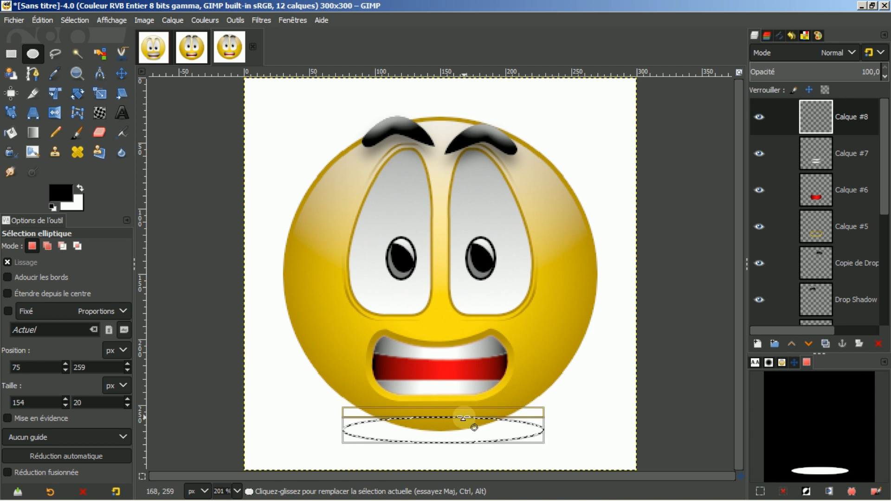
{"action": "left_click_drag", "start_coordinate": [456, 410], "coordinate": [457, 412]}
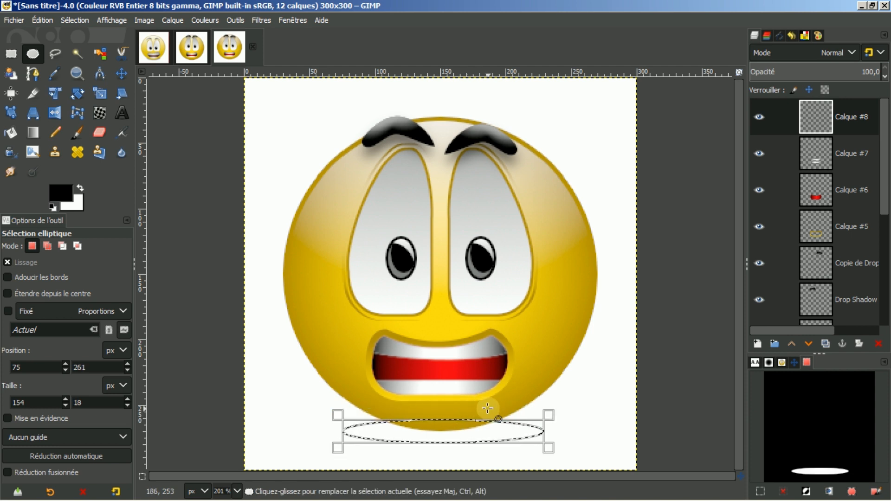
{"action": "left_click", "coordinate": [471, 429]}
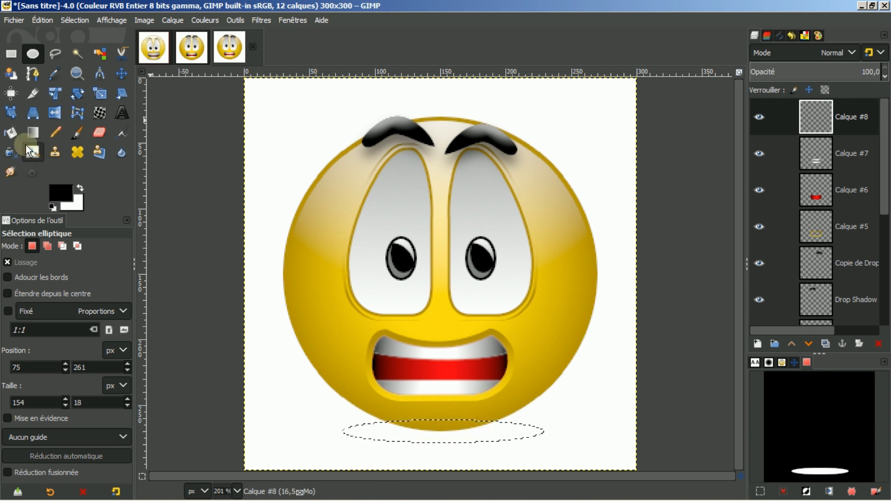
Fill the elliptical selection with grey b1b1b1 on Calque #8 and clear the selection.
{"action": "left_click", "coordinate": [55, 191]}
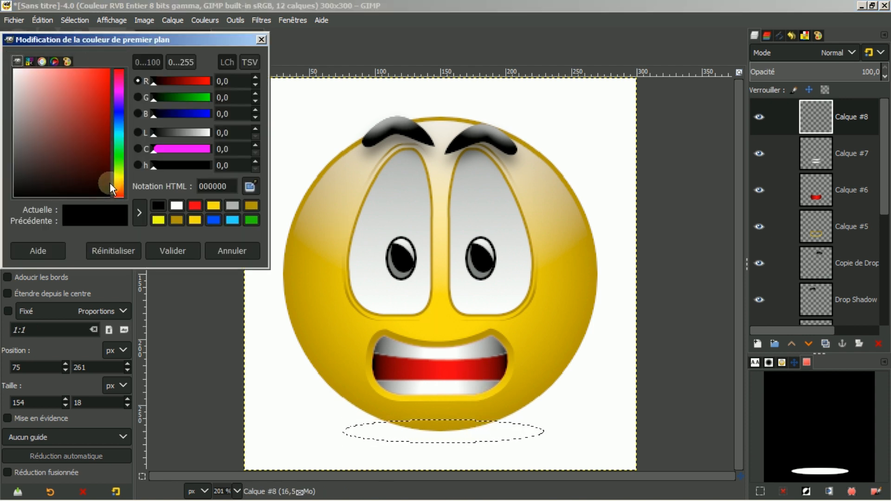
{"action": "left_click", "coordinate": [233, 203]}
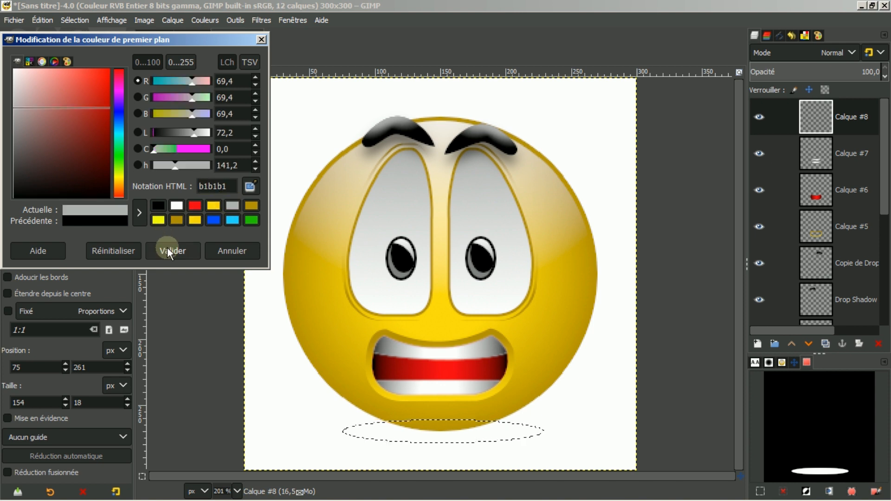
{"action": "left_click", "coordinate": [167, 251]}
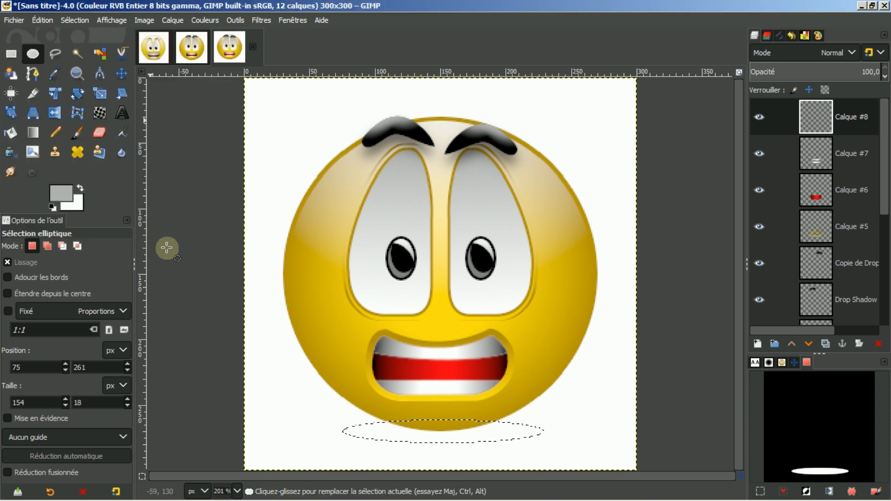
{"action": "left_click", "coordinate": [12, 135]}
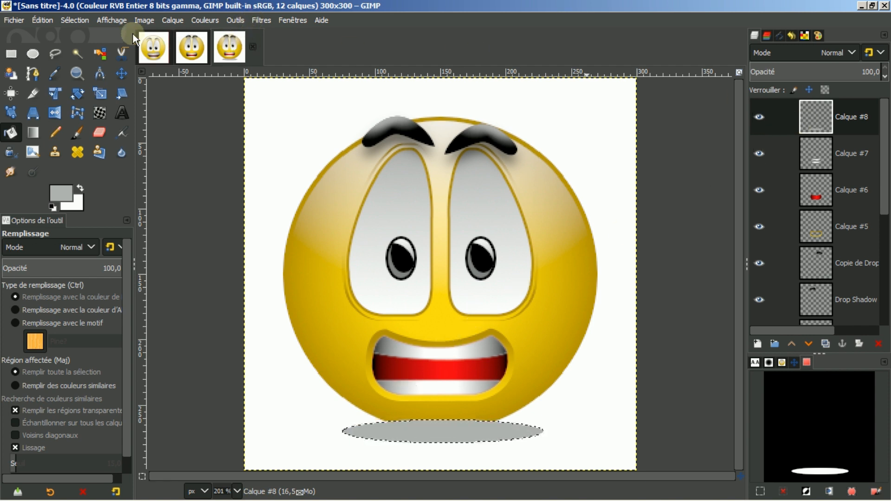
{"action": "left_click", "coordinate": [71, 20]}
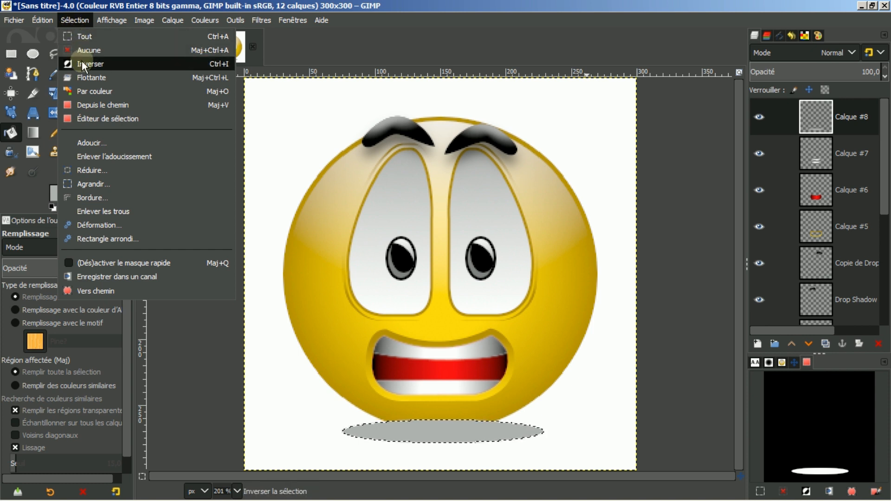
{"action": "left_click", "coordinate": [82, 49]}
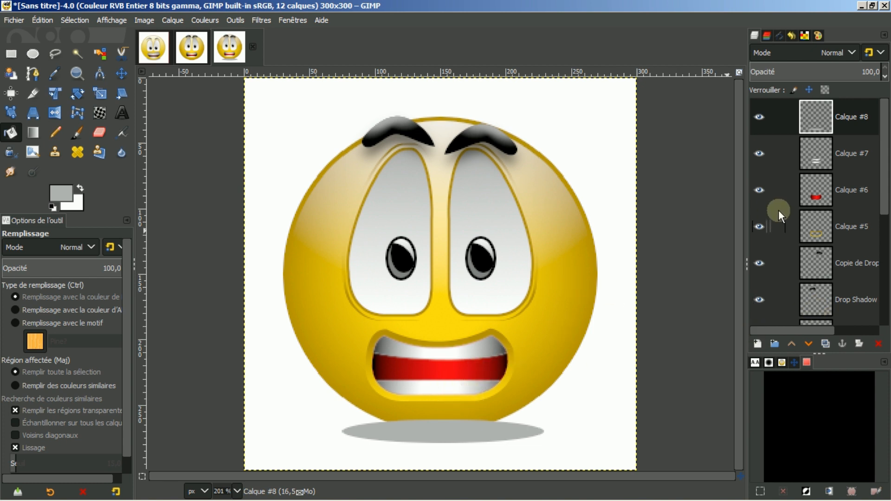
Lower the grey ellipse layer Calque #8 in the stack until it lies behind the yellow face, directly above the background layer.
{"action": "left_click", "coordinate": [806, 344]}
{"action": "left_click", "coordinate": [806, 344]}
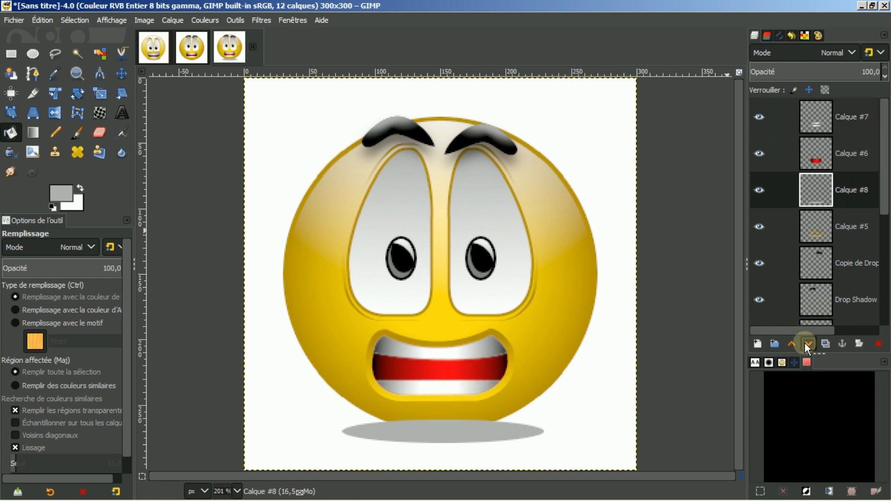
{"action": "left_click", "coordinate": [806, 344]}
{"action": "left_click", "coordinate": [806, 344]}
{"action": "left_click", "coordinate": [806, 344]}
{"action": "left_click", "coordinate": [806, 344]}
{"action": "left_click", "coordinate": [806, 343]}
{"action": "left_click", "coordinate": [806, 344]}
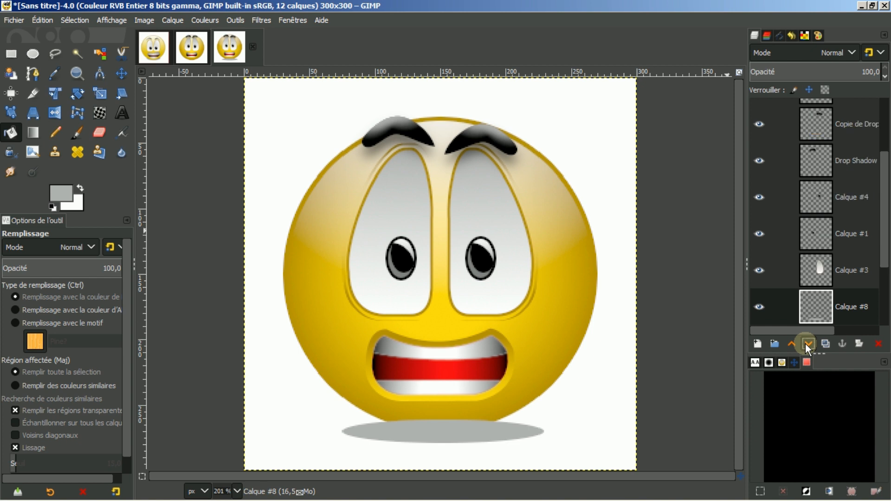
{"action": "left_click", "coordinate": [806, 344]}
{"action": "left_click", "coordinate": [806, 344]}
{"action": "left_click", "coordinate": [806, 343]}
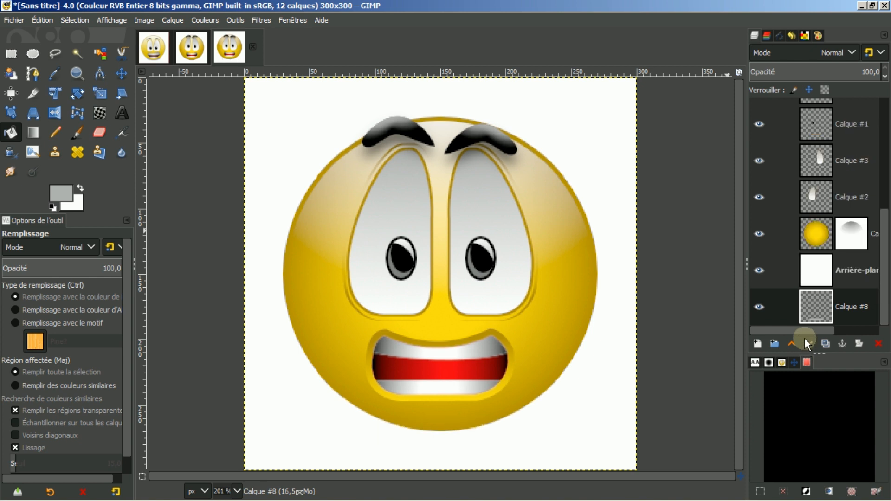
{"action": "left_click", "coordinate": [793, 344]}
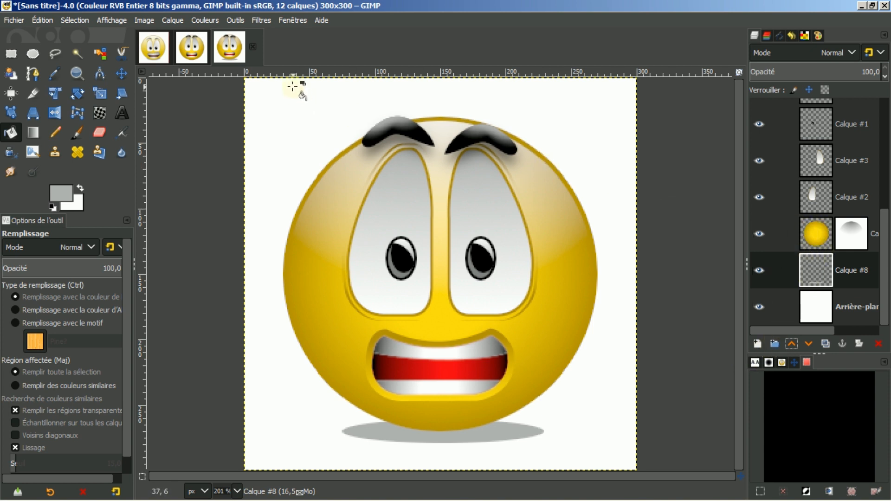
Apply a Gaussian blur with X and Y size 8.50 to the grey ellipse on Calque #8.
{"action": "left_click", "coordinate": [262, 20]}
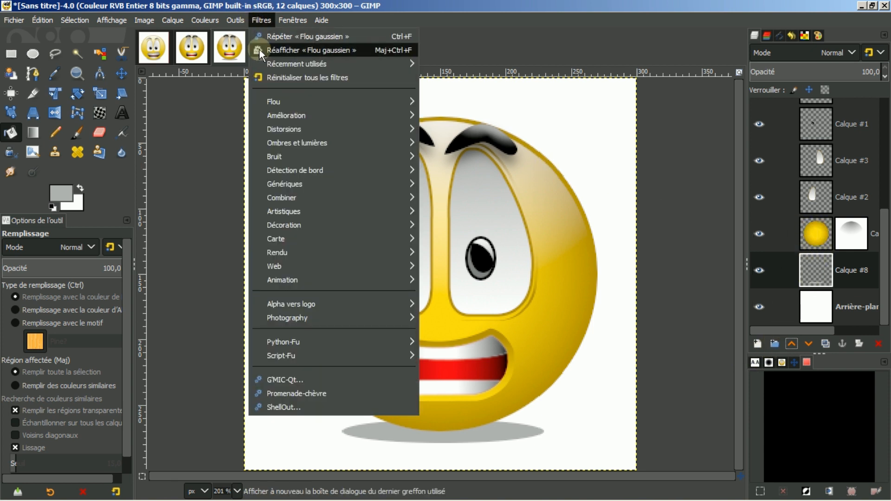
{"action": "mouse_move", "coordinate": [273, 109]}
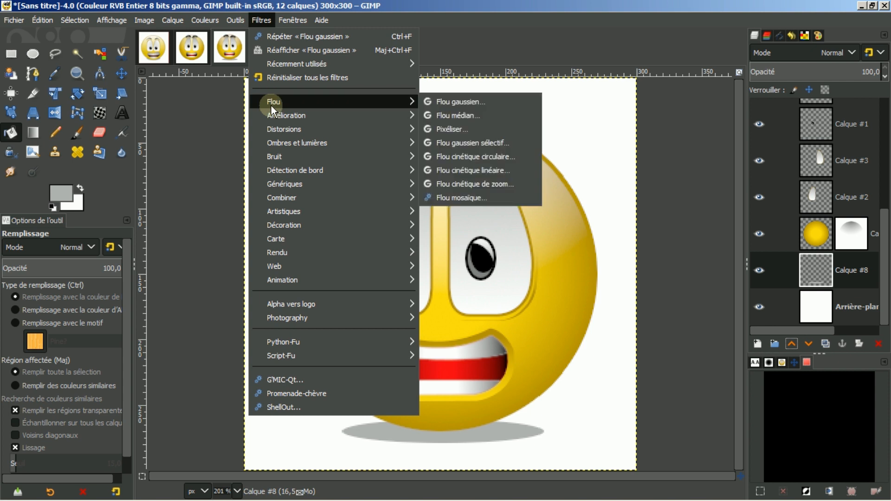
{"action": "left_click", "coordinate": [291, 50]}
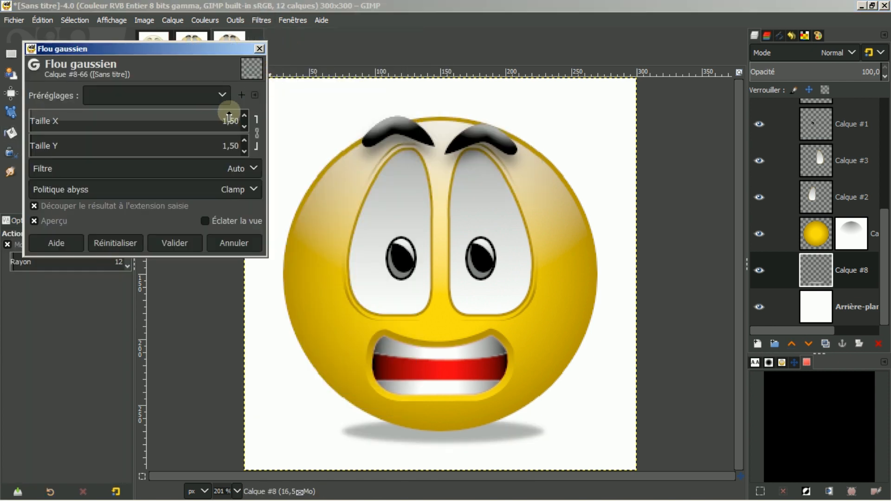
{"action": "left_click", "coordinate": [246, 115]}
{"action": "left_click", "coordinate": [246, 115]}
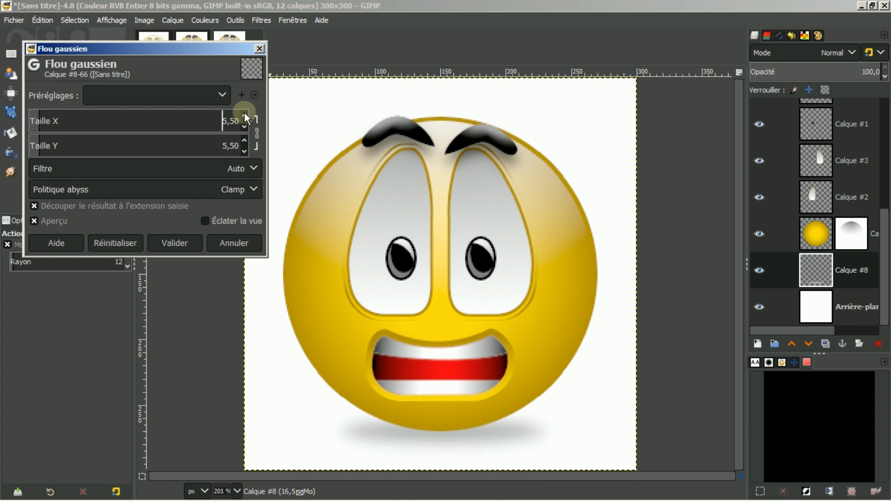
{"action": "left_click", "coordinate": [244, 116]}
{"action": "left_click", "coordinate": [245, 116]}
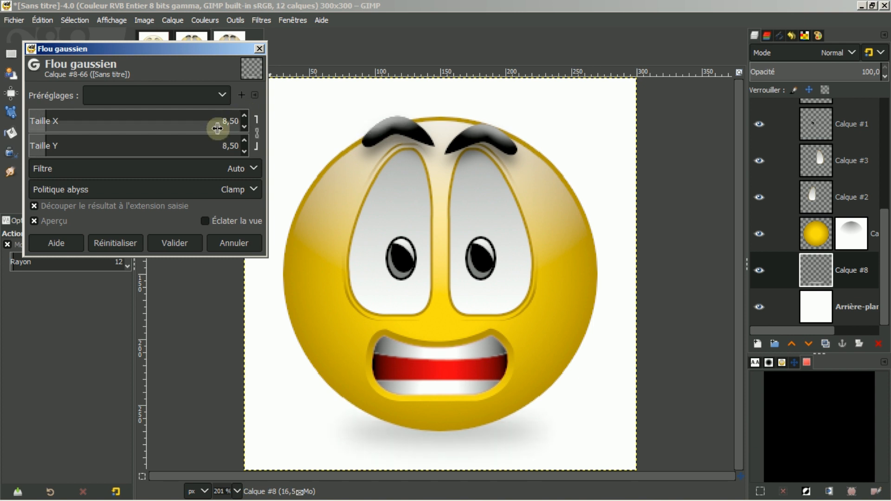
{"action": "left_click", "coordinate": [169, 243]}
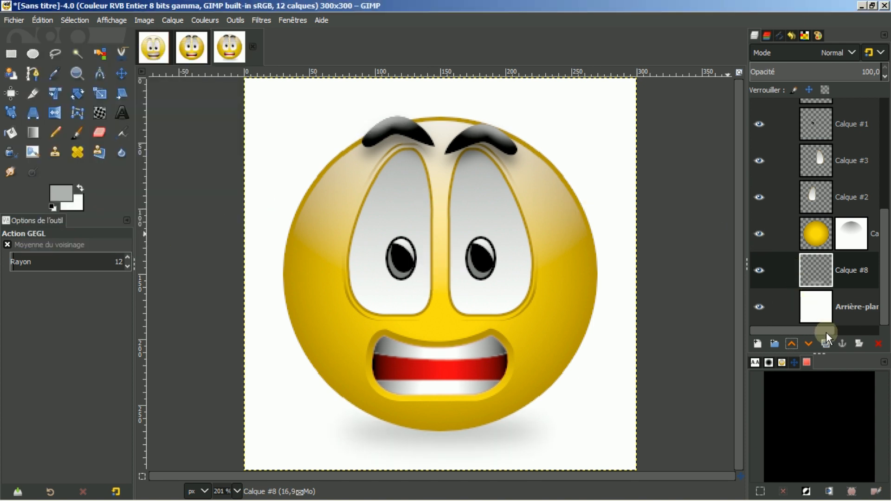
Duplicate the blurred shadow layer three times to darken the ground shadow beneath the face.
{"action": "left_click", "coordinate": [826, 344]}
{"action": "left_click", "coordinate": [826, 344]}
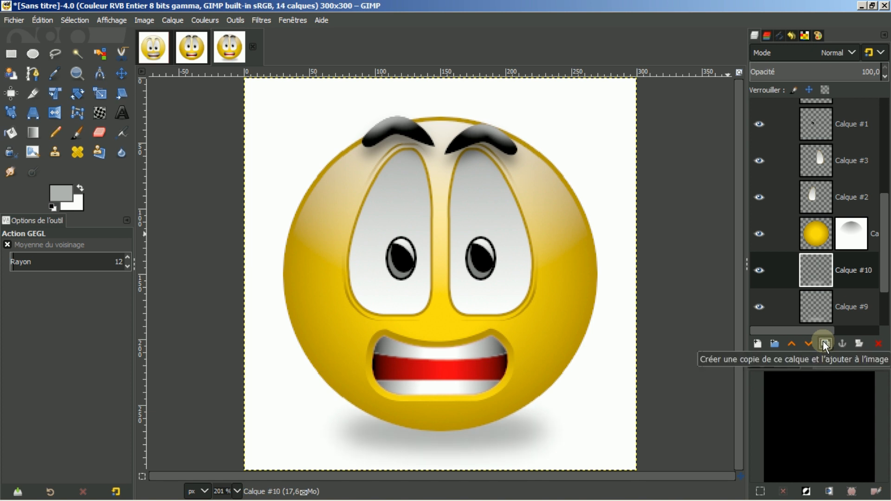
{"action": "left_click", "coordinate": [824, 344]}
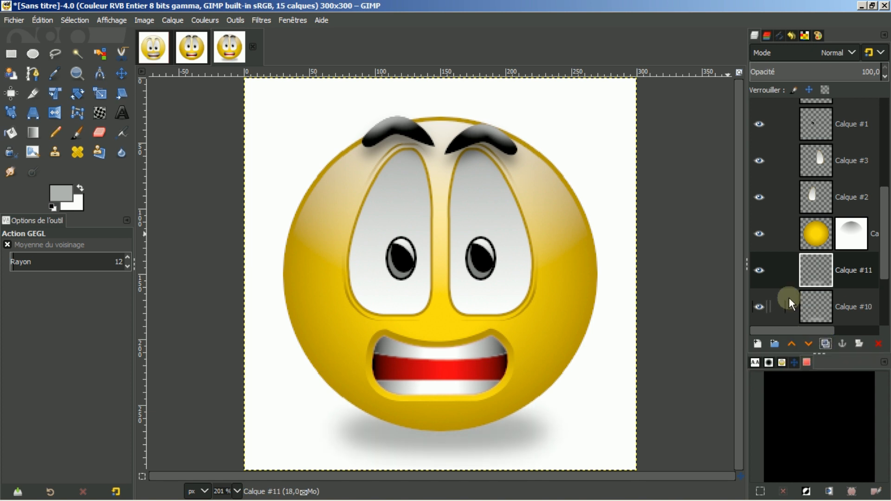
{"action": "left_click", "coordinate": [756, 229]}
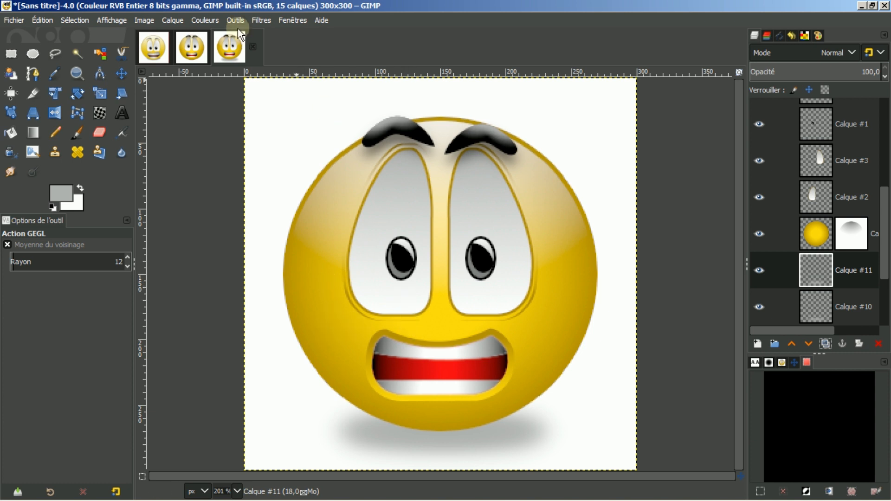
Compare the recreated face and its ground shadow with smiley.jpg and smiley pdf.jpg, ending on the recreated image.
{"action": "left_click", "coordinate": [192, 51]}
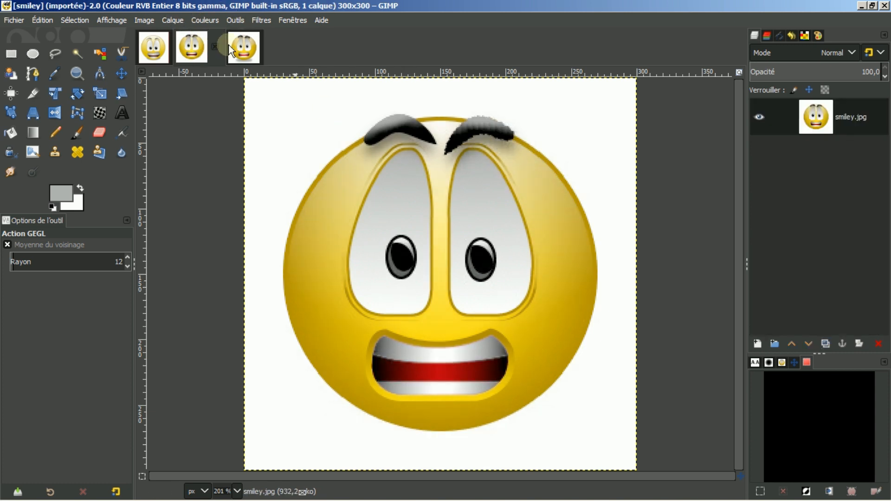
{"action": "left_click", "coordinate": [231, 50]}
{"action": "left_click", "coordinate": [204, 44]}
{"action": "left_click", "coordinate": [146, 50]}
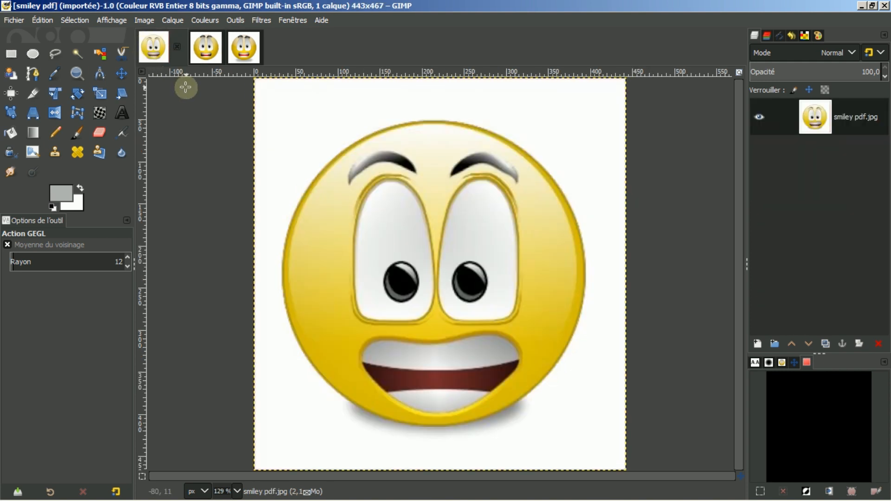
{"action": "left_click", "coordinate": [244, 48]}
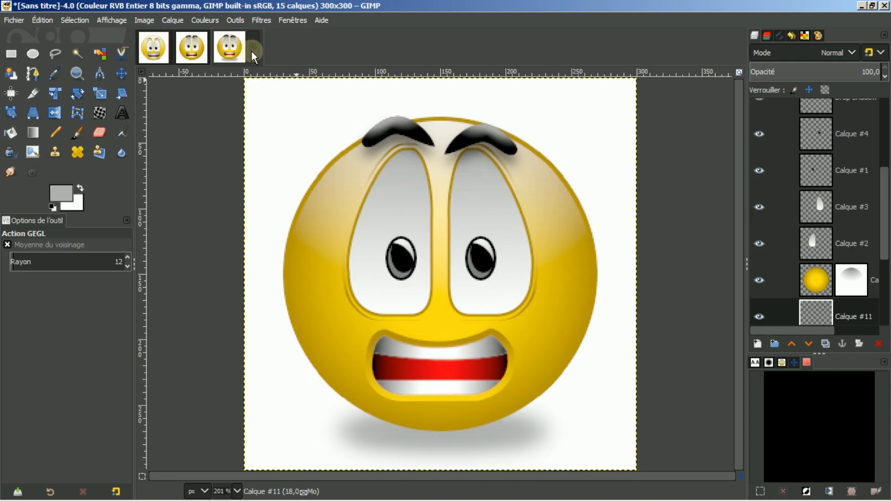